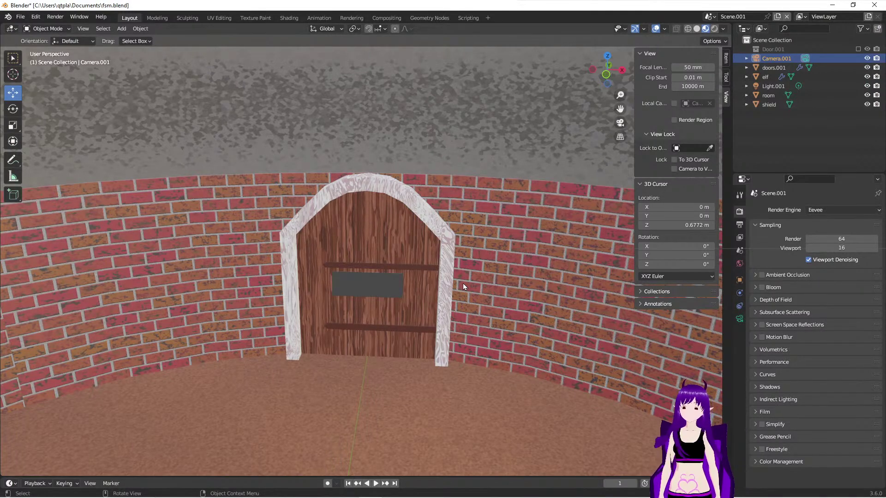
Step: Examine the domed room, its doors, the elf and the shield from several angles and through the camera
scroll(463, 283, "down", 4)
middle_click_drag(460, 289, 451, 320)
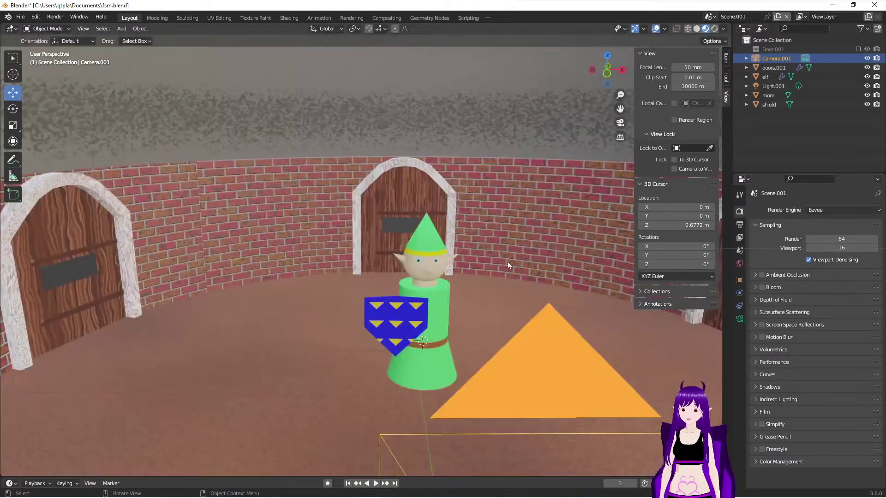
middle_click_drag(508, 265, 461, 278)
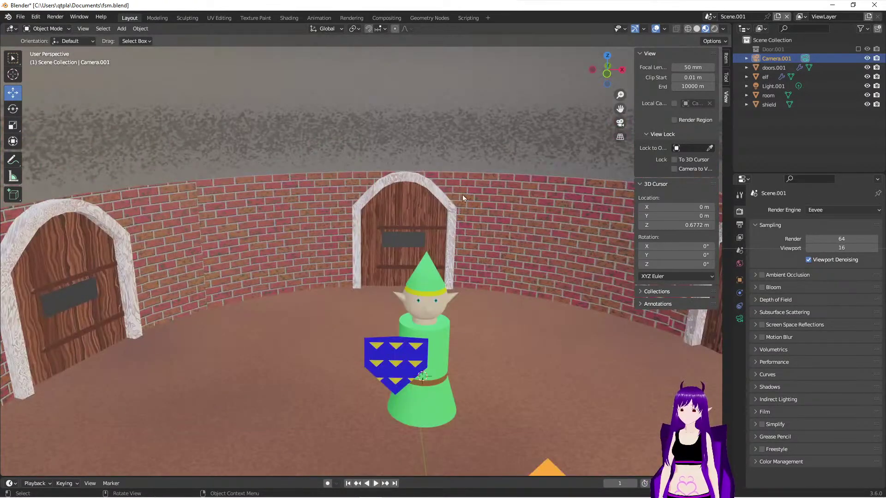
mouse_move(376, 298)
middle_mouse_down()
mouse_move(383, 311)
mouse_move(374, 303)
middle_mouse_up()
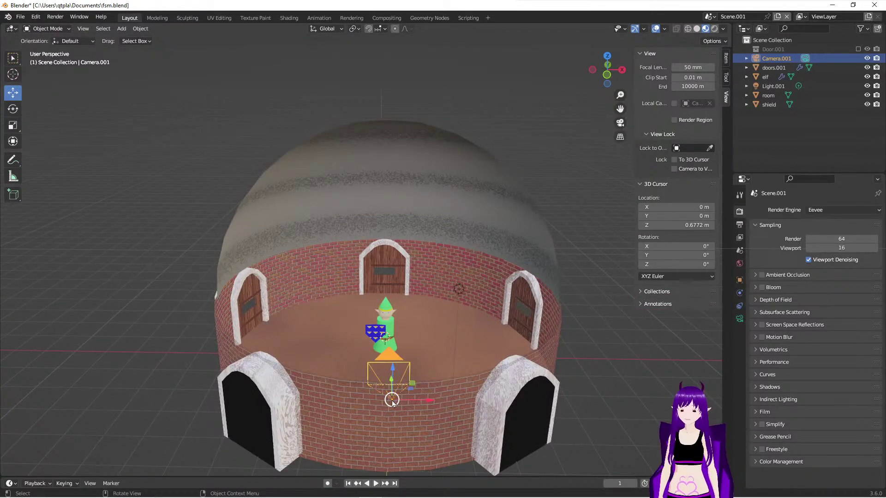
key("KP_0")
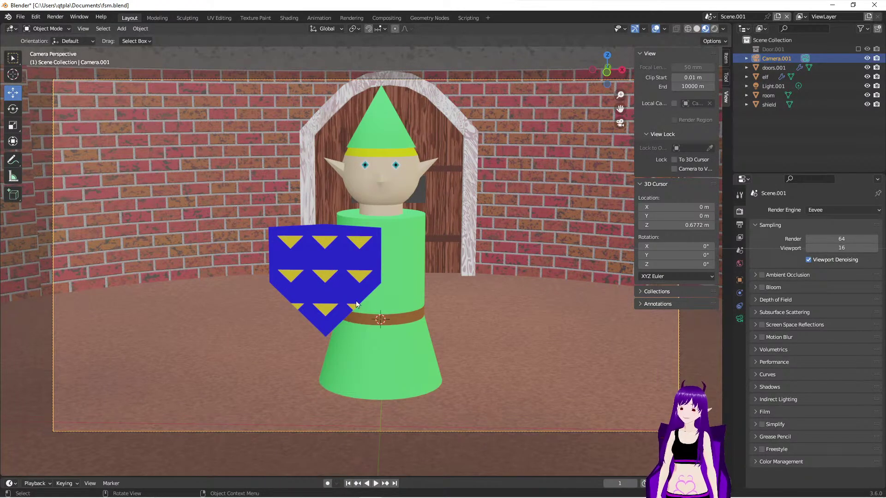
middle_click_drag(344, 263, 302, 259)
scroll(302, 259, "down", 8)
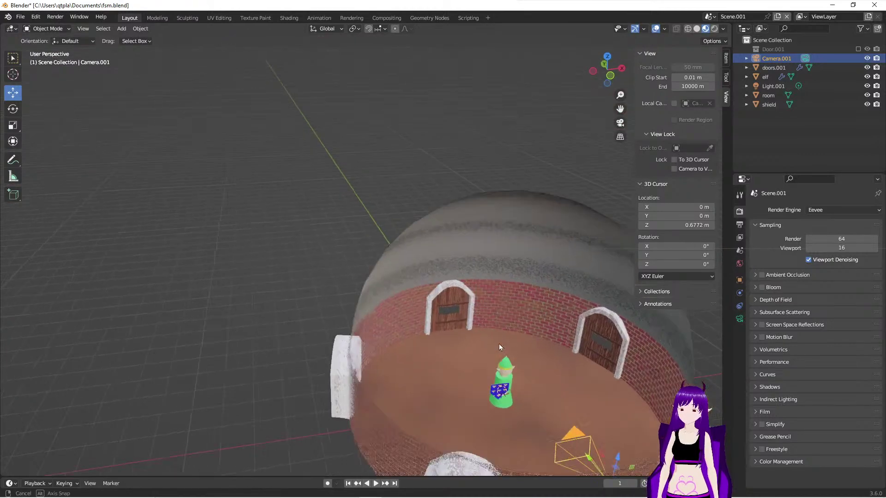
left_click(463, 338)
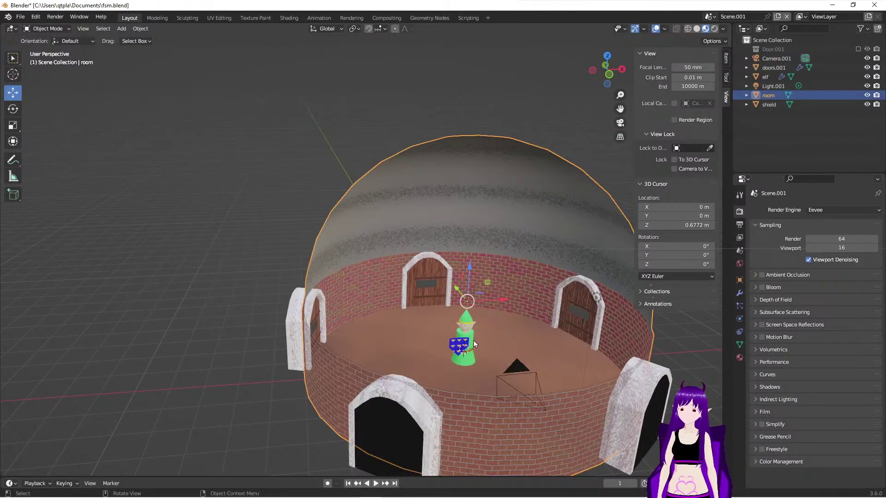
middle_click_drag(475, 355, 469, 358)
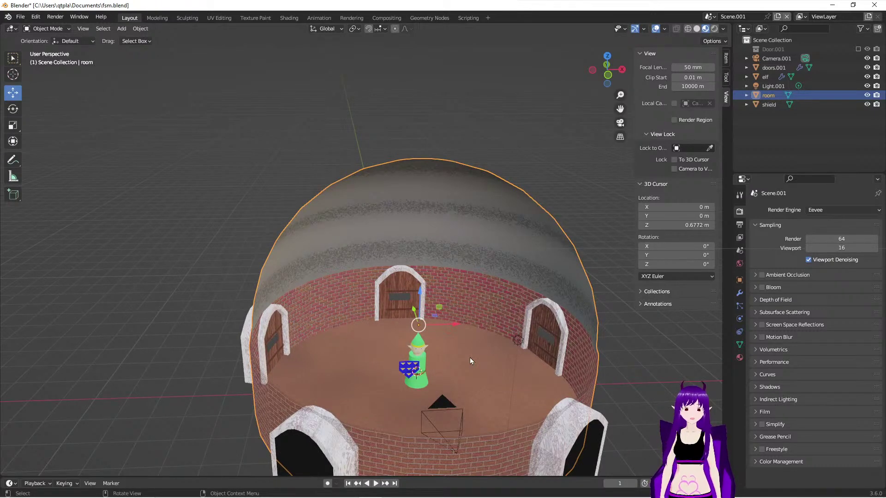
middle_click_drag(463, 359, 469, 358)
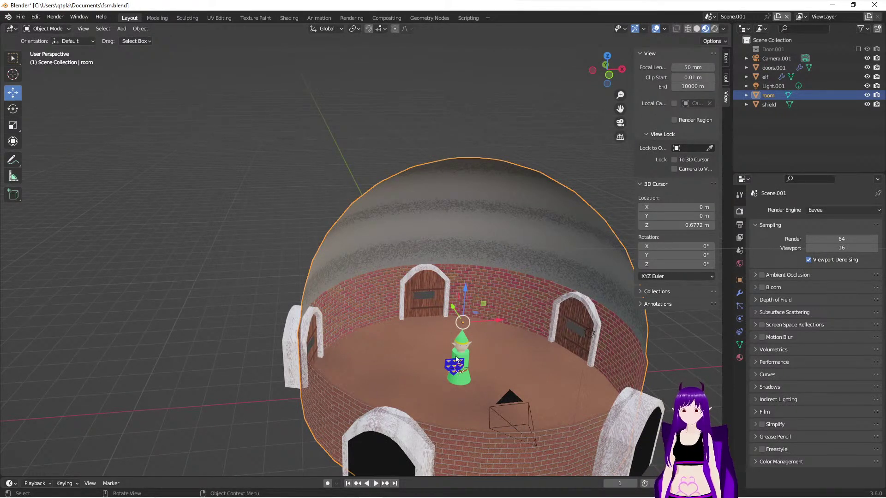
Step: Add a Child Of object constraint to the shield and set the elf as its target
left_click(770, 76)
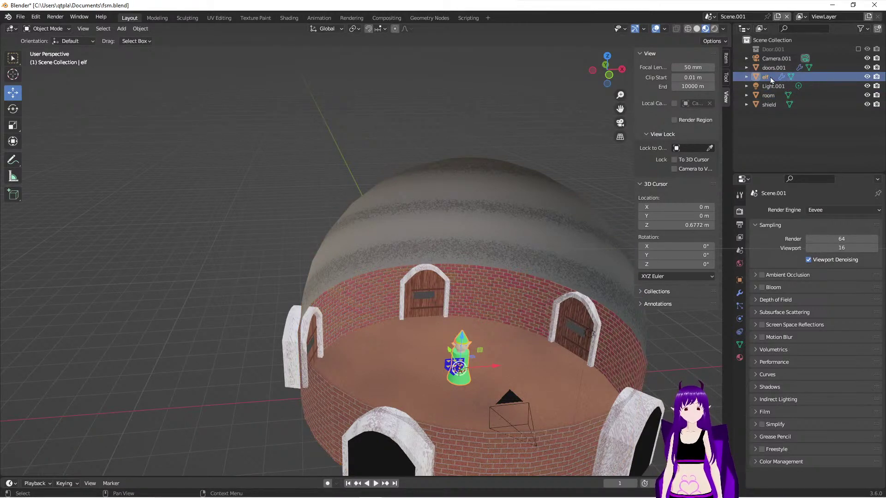
left_click(771, 104)
left_click(770, 76)
left_click(773, 105)
scroll(464, 400, "up", 5)
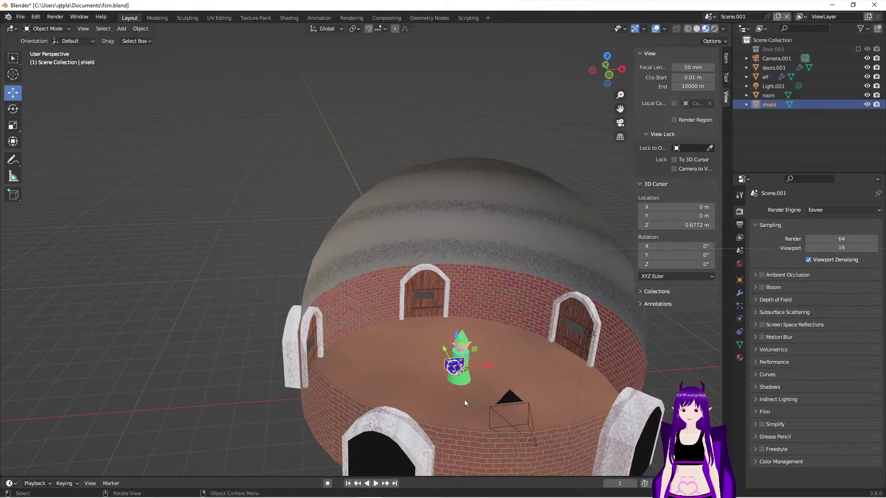
scroll(488, 396, "down", 3)
middle_click_drag(489, 399, 495, 406)
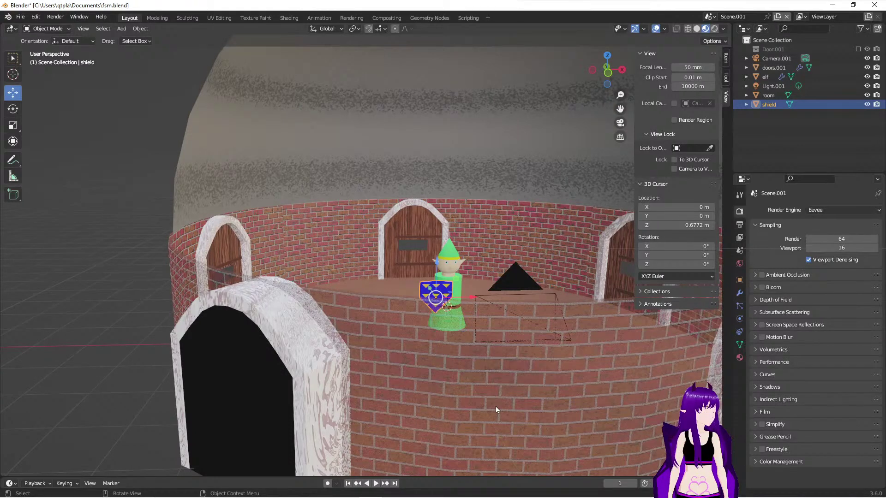
left_click(740, 293)
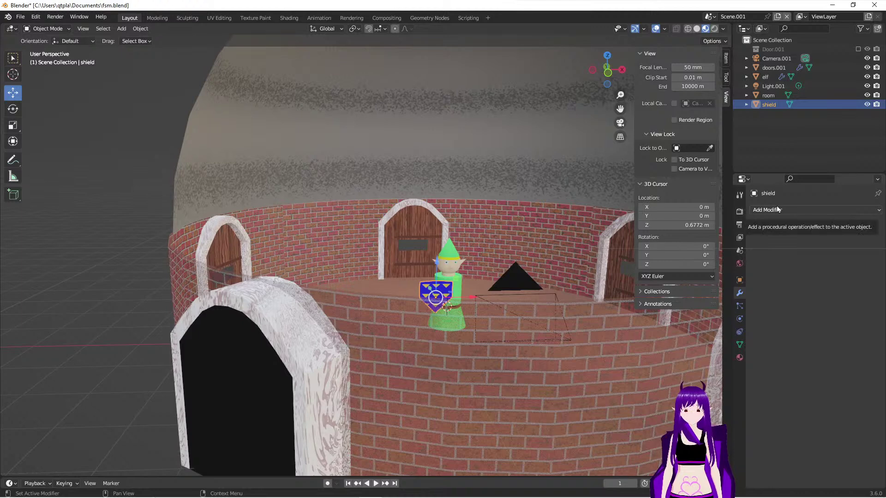
left_click(739, 332)
left_click(801, 212)
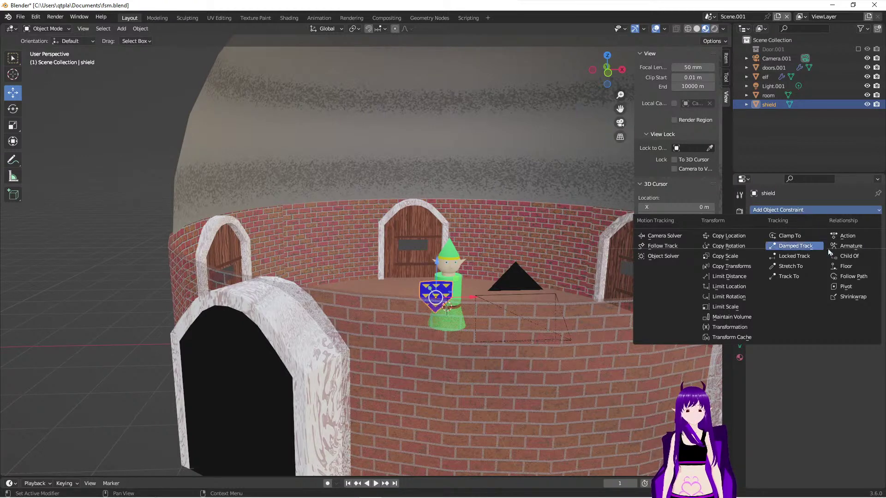
left_click(848, 256)
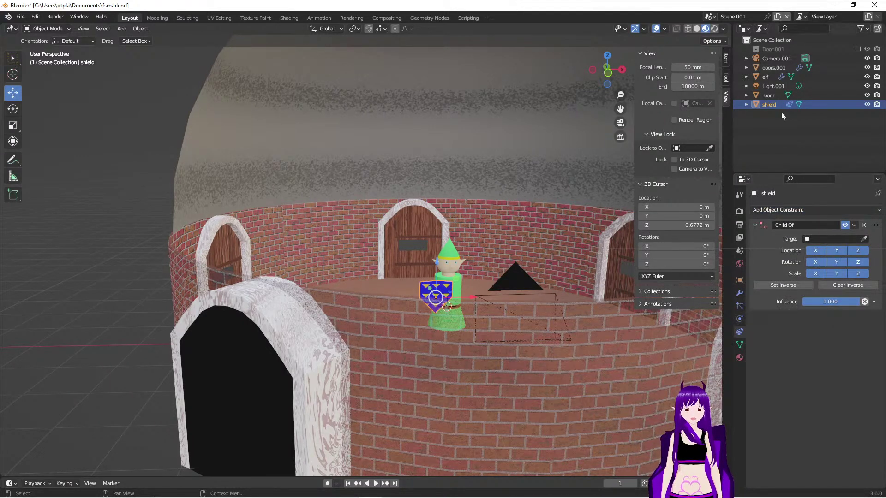
left_click(863, 239)
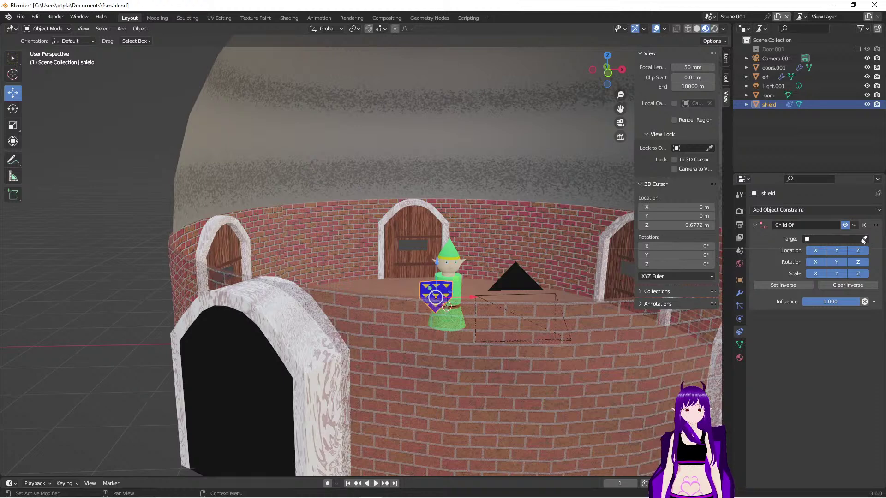
left_click(764, 78)
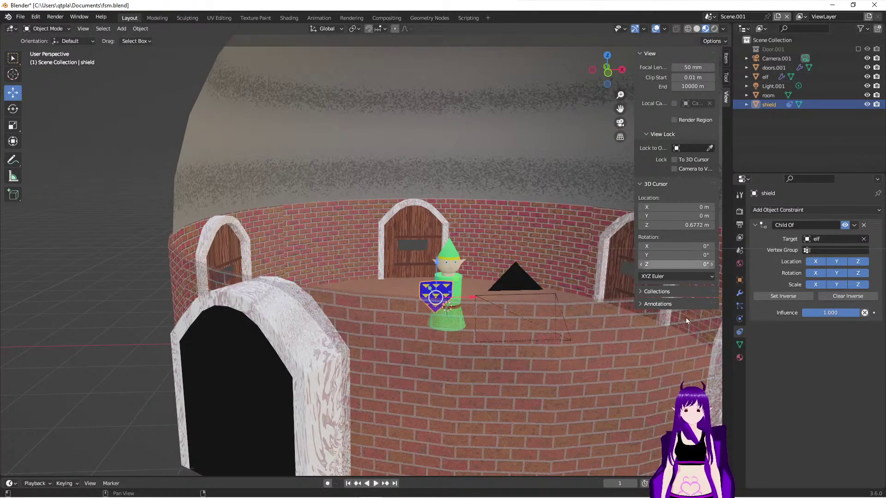
middle_click_drag(537, 369, 535, 375)
scroll(446, 373, "up", 2)
left_click(446, 372)
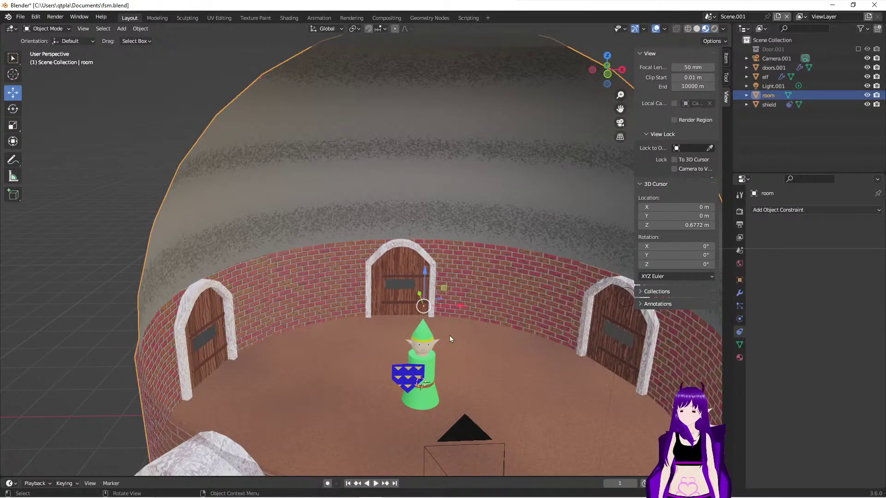
left_click_drag(417, 297, 408, 292)
key("ctrl+z")
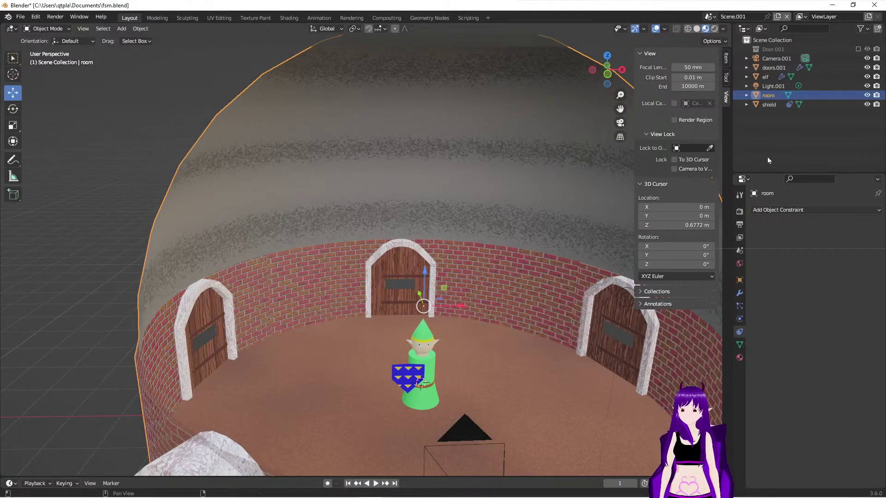
Step: Move the elf about 1.05 m along the global Y axis towards the back door
left_click(766, 77)
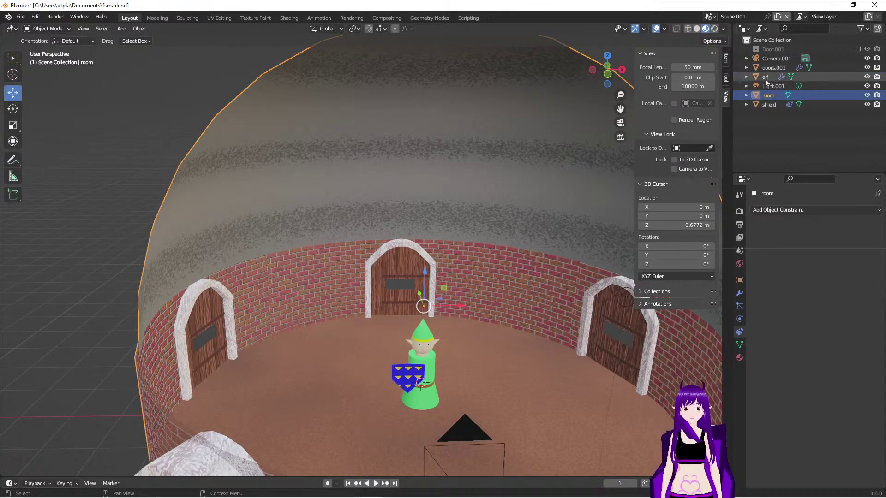
key("g")
key("y")
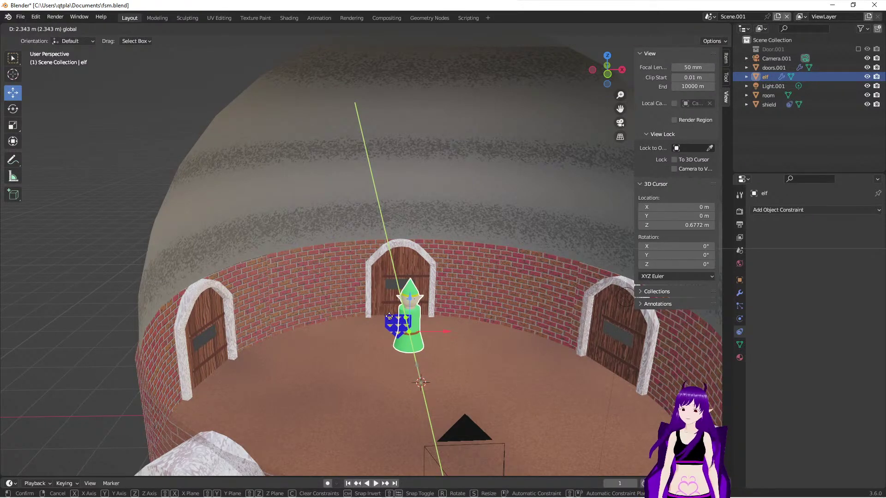
left_click(405, 358)
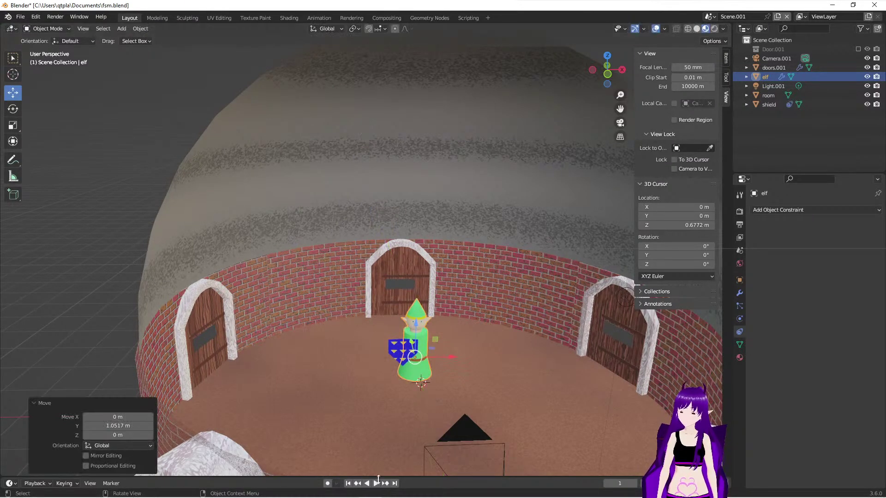
Step: At the first frame, move the elf about 5.22 m further along global Y, past the back door and outside the room
left_click(347, 483)
middle_click_drag(353, 358, 358, 364)
middle_click_drag(422, 400, 530, 431)
middle_click_drag(583, 342, 368, 400)
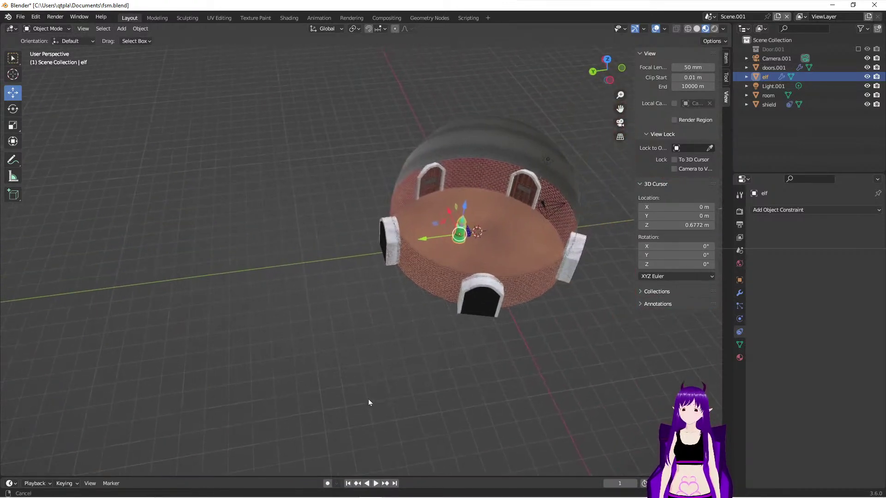
left_click_drag(421, 240, 330, 259)
middle_click_drag(520, 308, 410, 292)
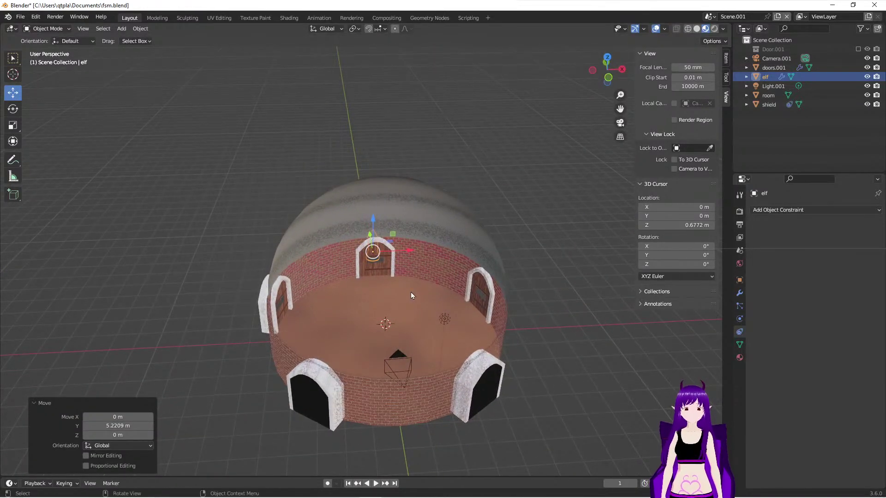
scroll(411, 292, "up", 2)
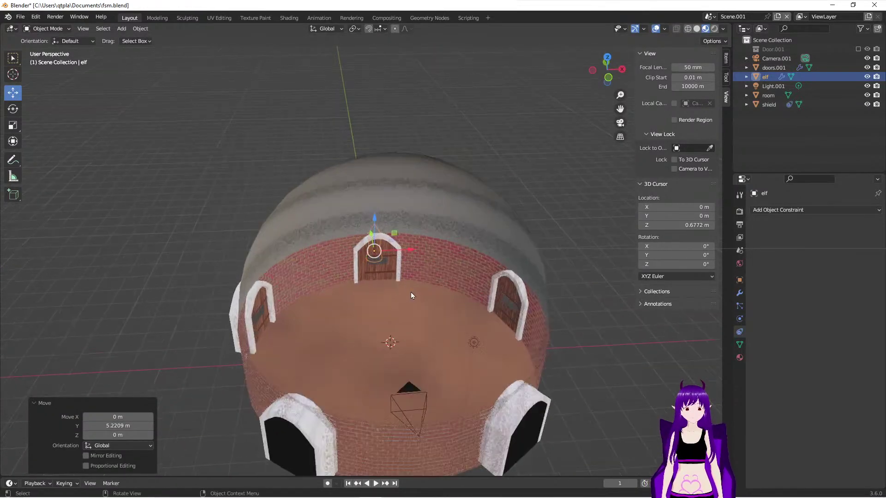
Step: Insert keyframes on the elf's X, Y and Z location at frame 1
left_click(740, 211)
left_click(739, 224)
left_click(740, 212)
left_click(740, 231)
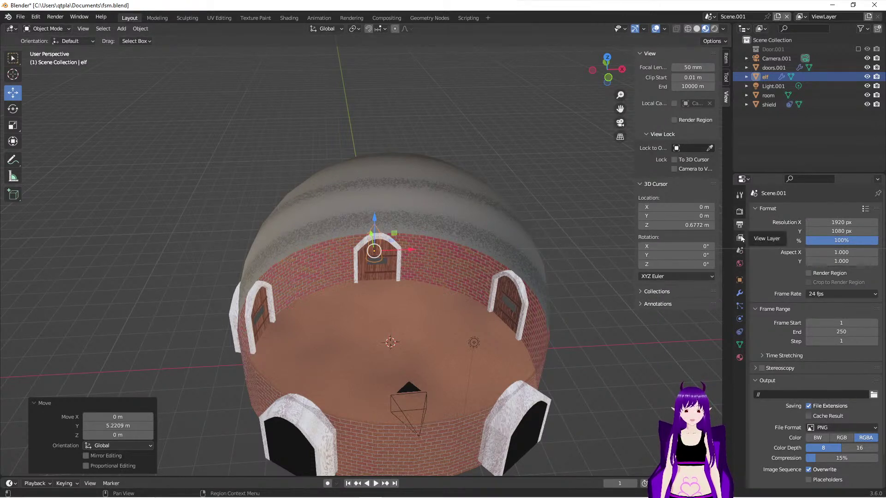
left_click(739, 280)
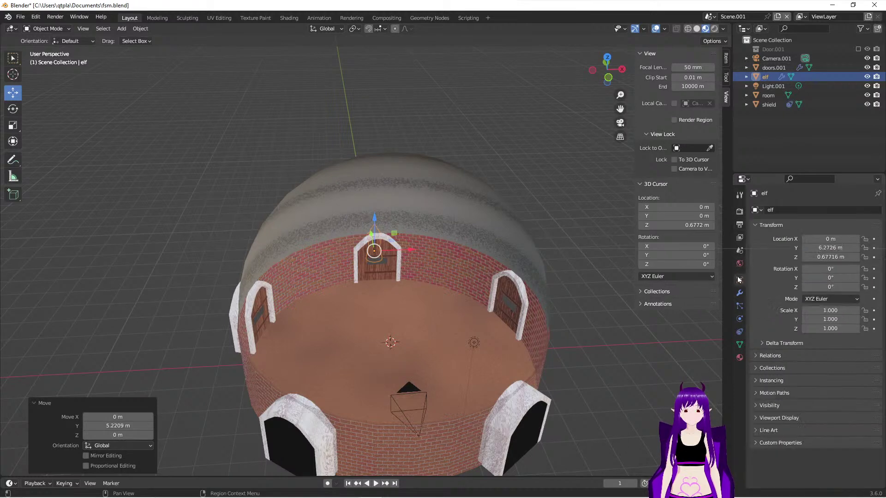
left_click(874, 239)
left_click(873, 248)
left_click(873, 257)
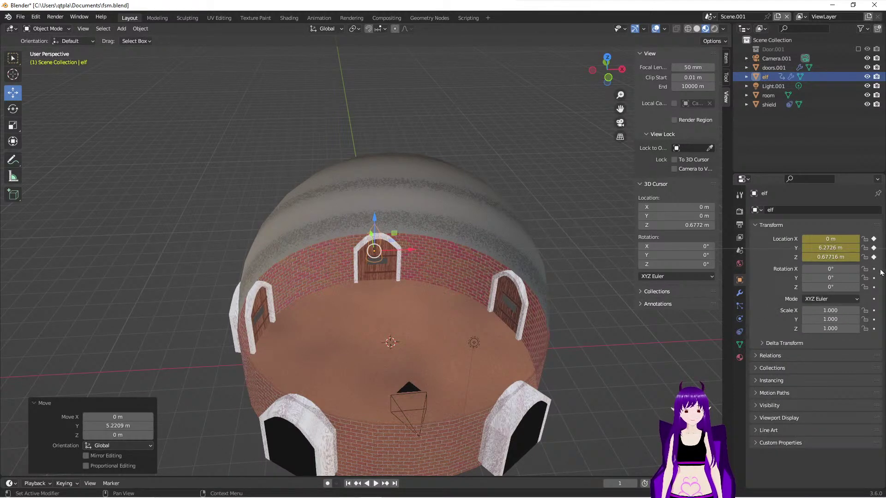
Step: Enlarge the timeline and, at frame 14, keyframe the elf's Y location after moving it about -2.65 m along Y into the room
middle_click_drag(568, 302, 555, 332)
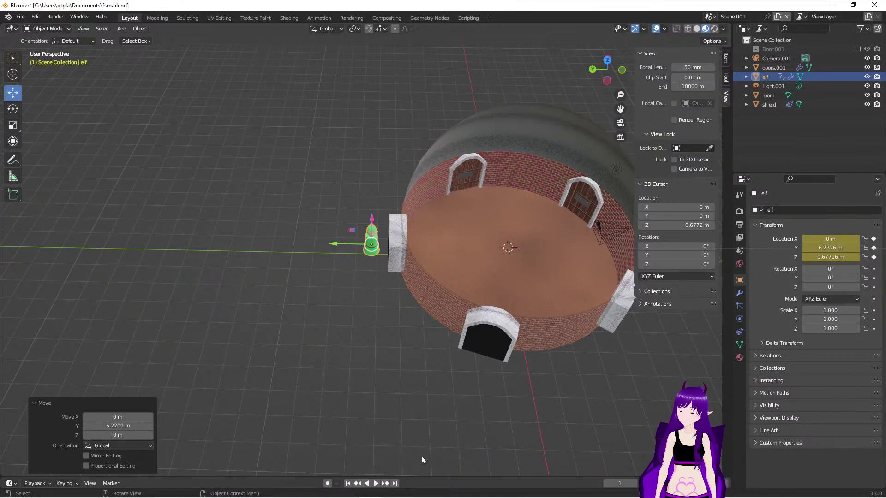
left_click_drag(424, 476, 422, 426)
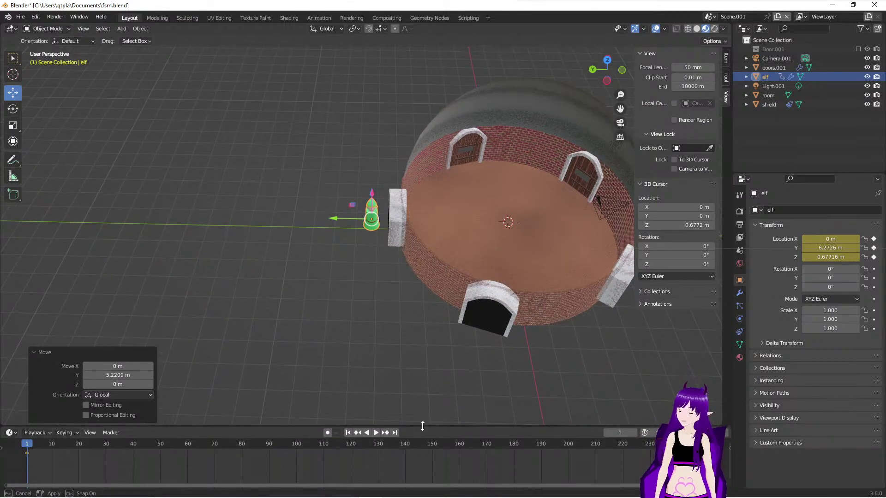
key("space")
key("space")
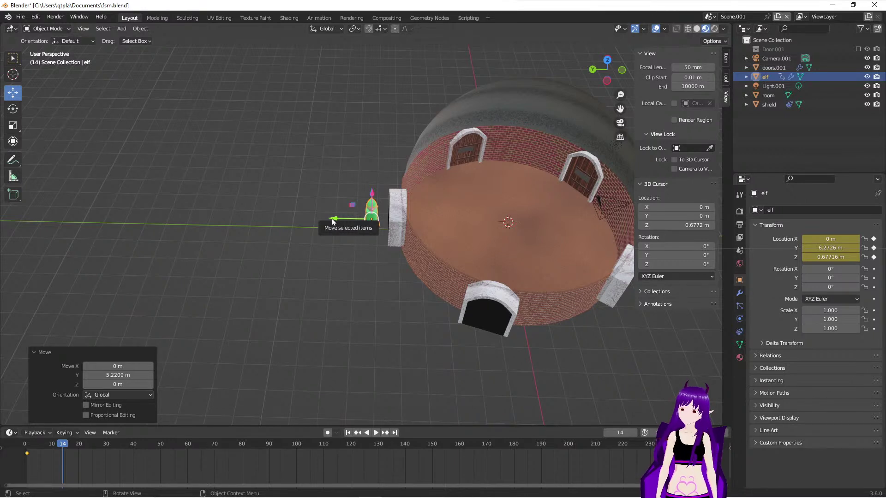
left_click_drag(332, 222, 392, 220)
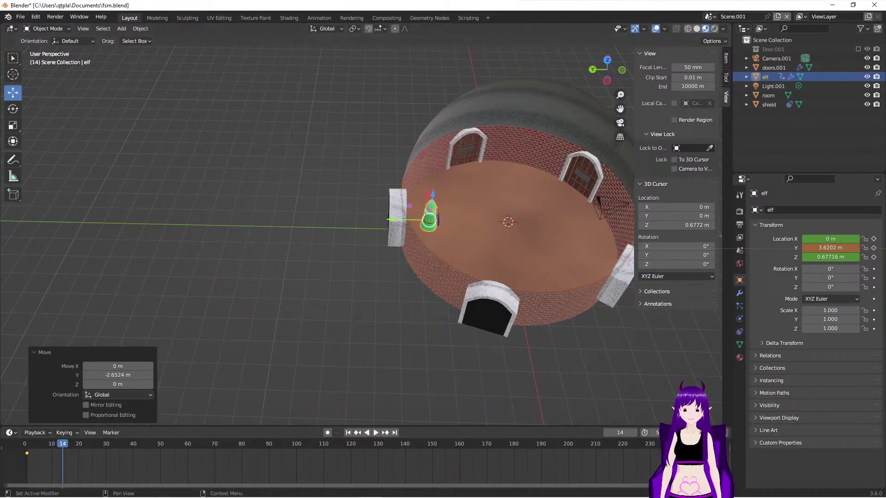
left_click(874, 249)
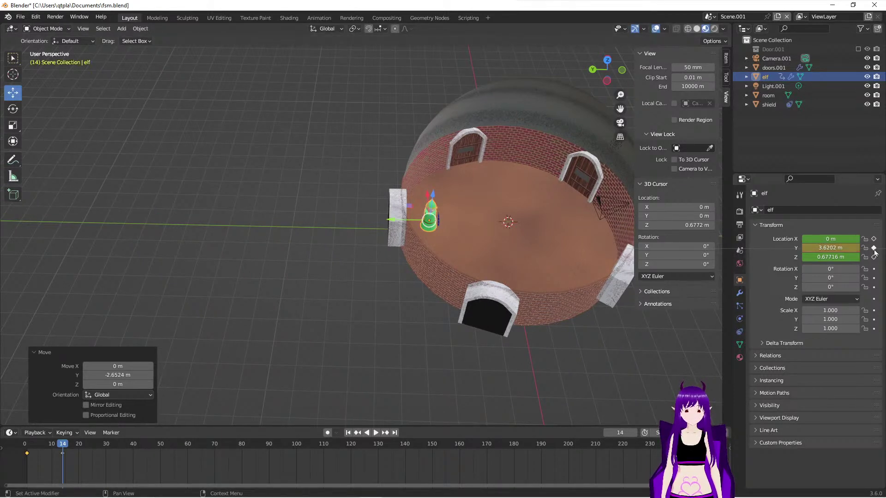
Step: At frame 20, insert a keyframe on the elf's Y location without moving it
middle_click_drag(445, 356, 457, 337)
scroll(475, 318, "up", 5)
middle_click_drag(514, 330, 465, 328)
scroll(461, 320, "up", 1)
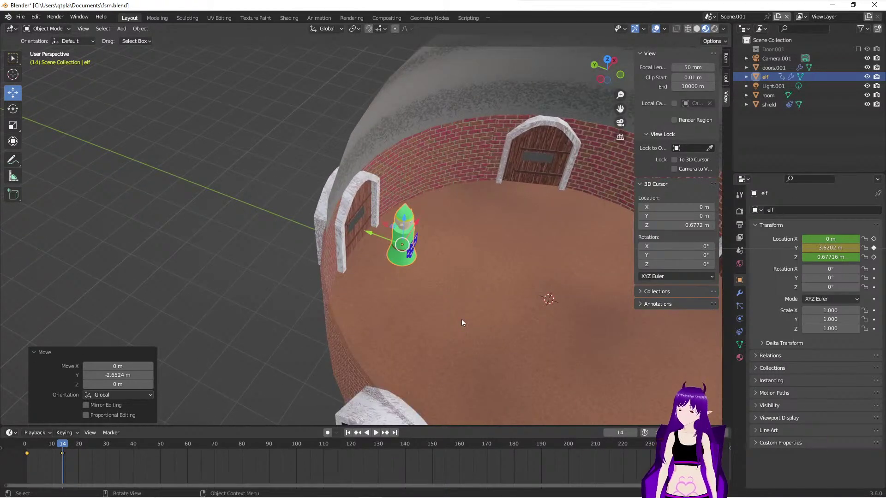
key("space")
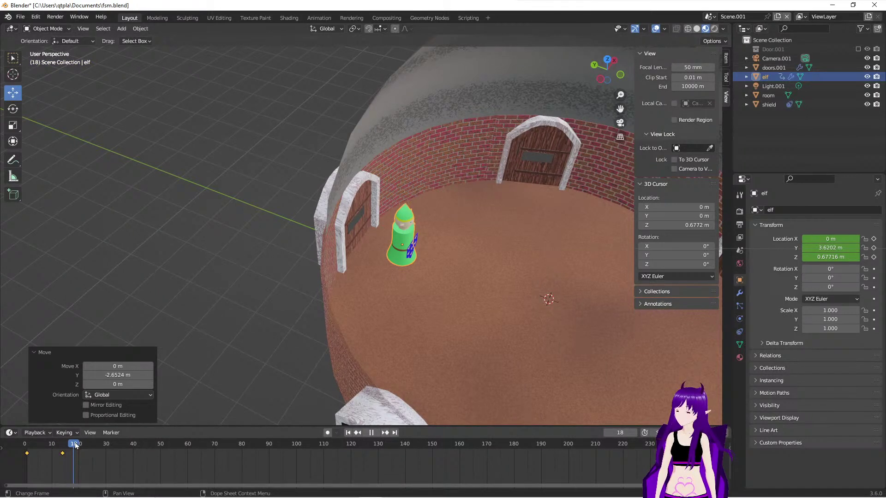
left_click_drag(75, 444, 79, 446)
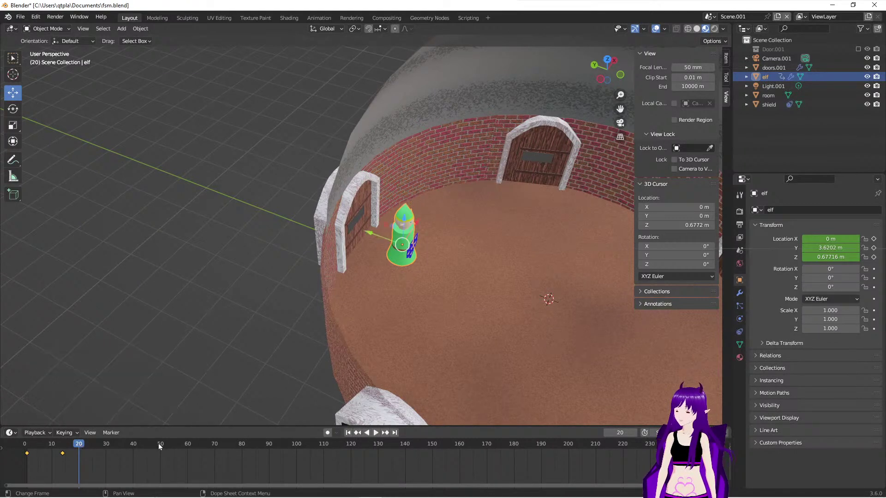
left_click(873, 248)
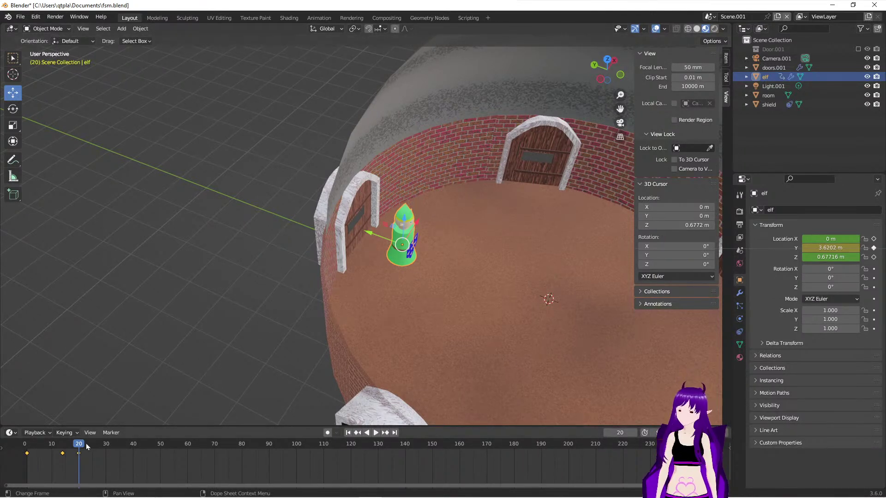
key("space")
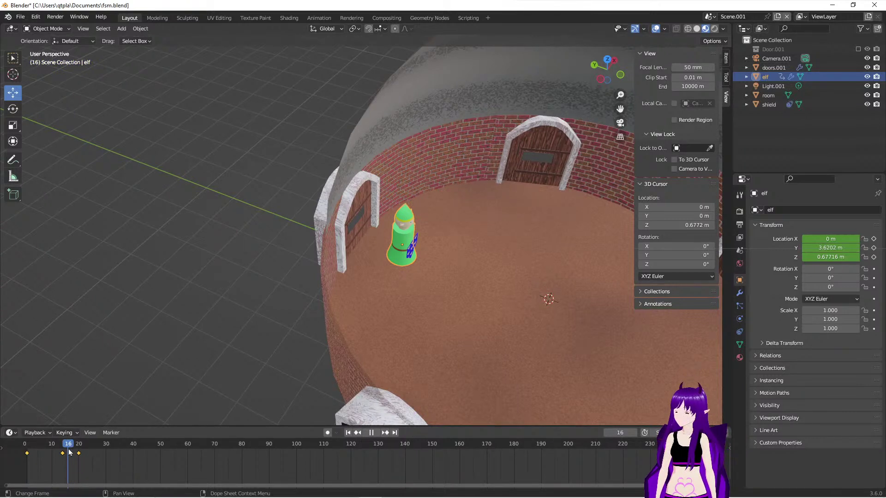
key("space")
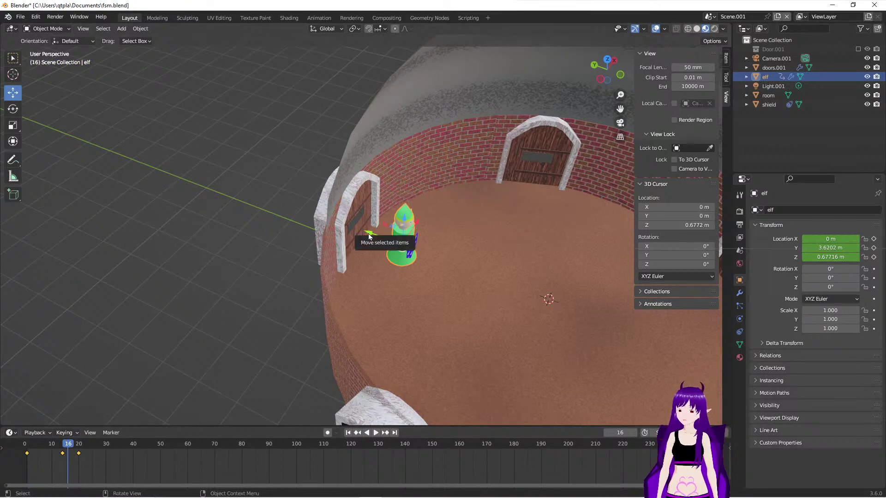
left_click_drag(369, 233, 374, 234)
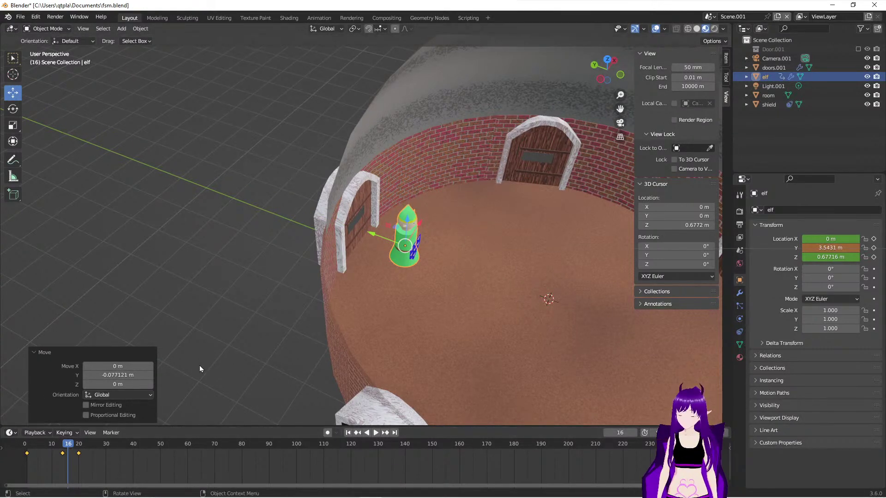
key("ctrl+z")
Step: At frame 17, move the elf about -0.13 m along global Y and keyframe its Y location
mouse_move(74, 447)
left_mouse_down()
mouse_move(64, 447)
mouse_move(73, 462)
left_mouse_up()
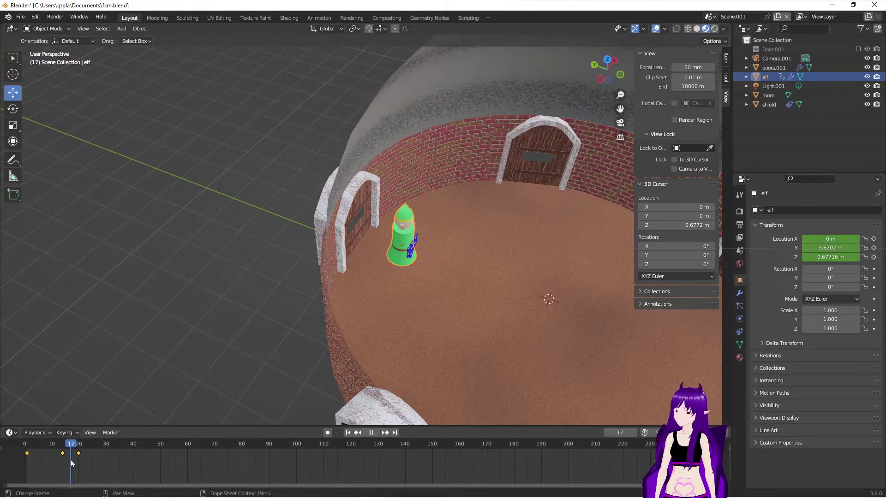
left_click_drag(71, 461, 71, 461)
left_click_drag(372, 236, 377, 237)
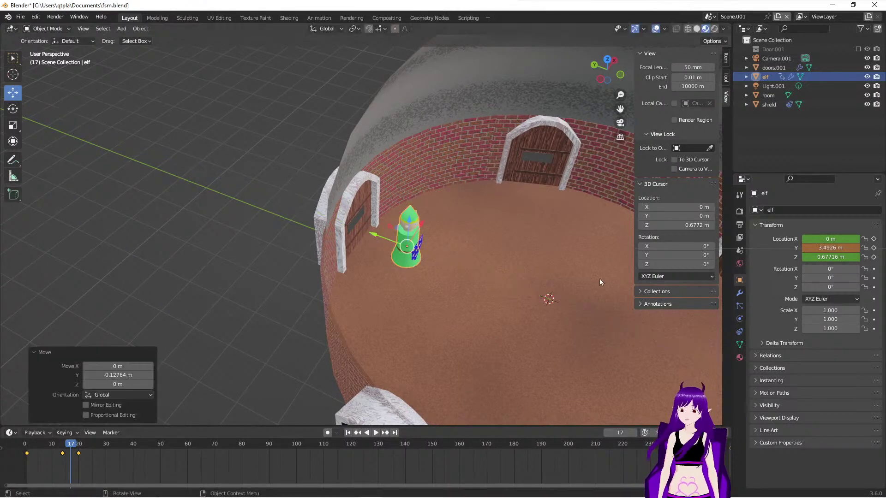
left_click(874, 249)
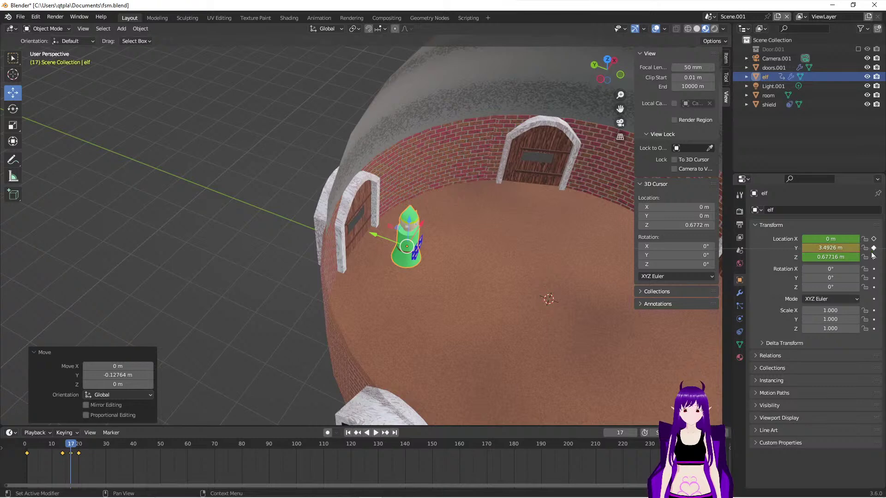
Step: Play and scrub the elf's entrance through the door from a closer view, and return to frame 1
middle_click_drag(422, 297, 443, 269)
scroll(443, 270, "up", 2)
middle_click_drag(506, 308, 473, 303)
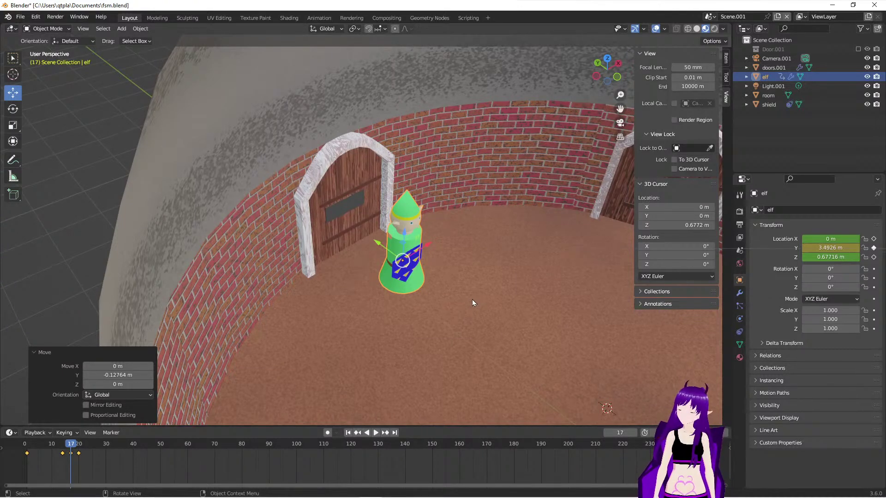
left_click(347, 433)
left_click(376, 433)
left_click(372, 433)
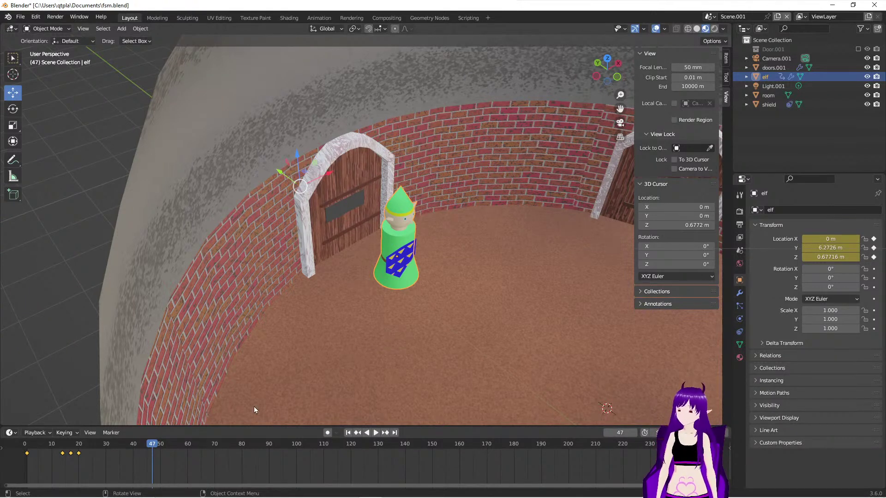
left_click_drag(137, 450, 78, 457)
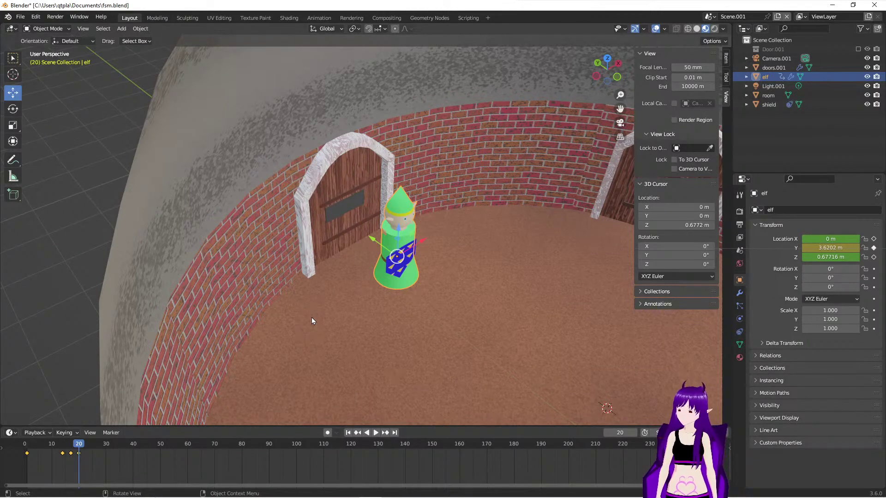
mouse_move(340, 346)
middle_mouse_down()
mouse_move(344, 330)
mouse_move(272, 331)
mouse_move(327, 340)
mouse_move(348, 355)
middle_mouse_up()
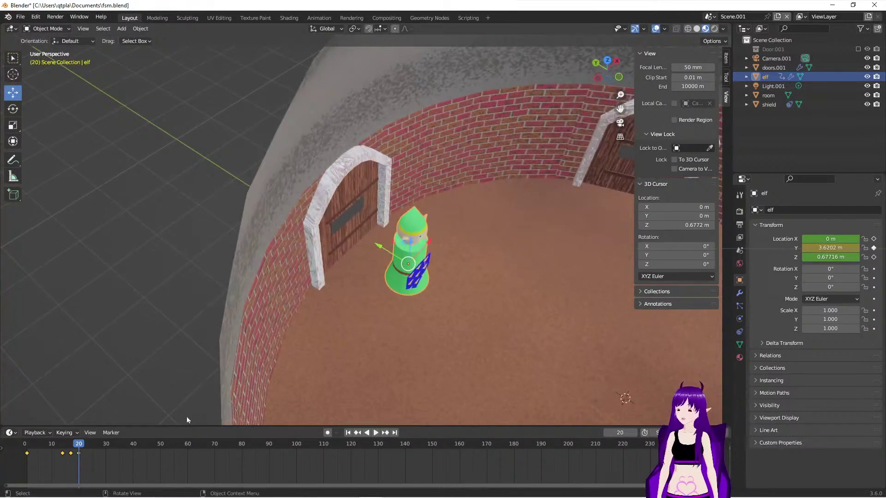
left_click(50, 450)
key("space")
left_click(38, 451)
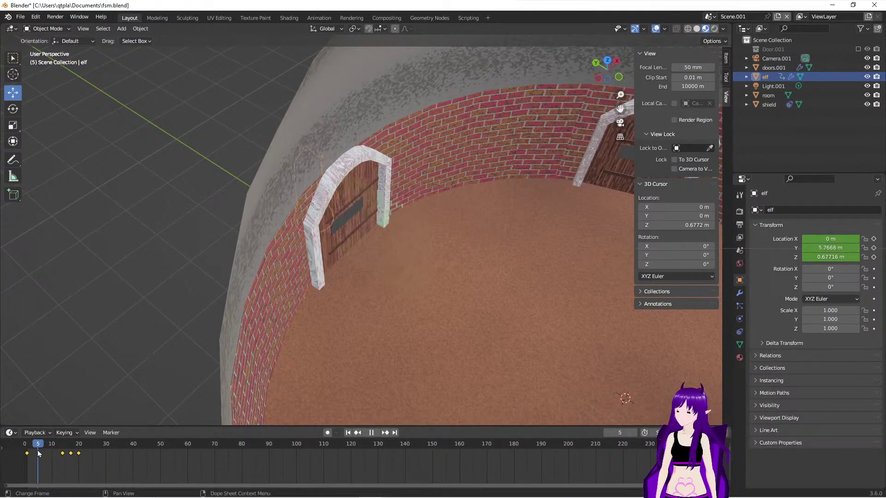
left_click(371, 433)
left_click(348, 433)
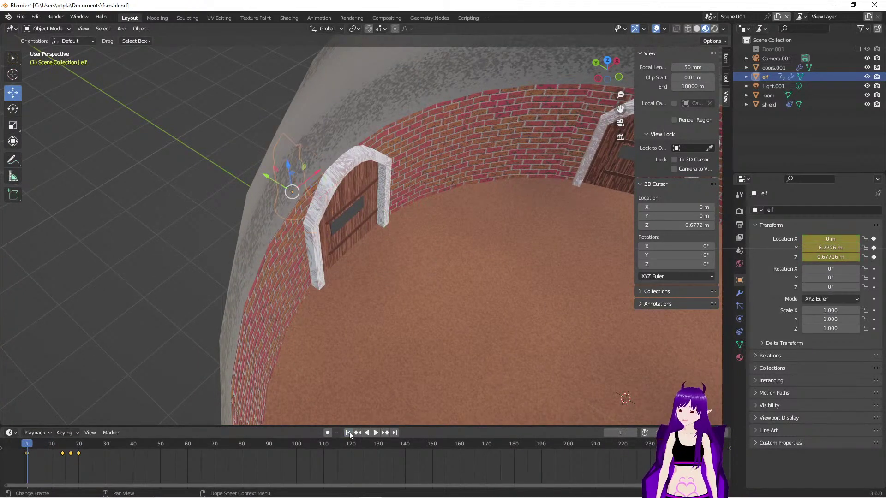
Step: Create a new collection under the Scene Collection and name it chars
middle_click_drag(447, 338, 489, 359)
scroll(382, 318, "up", 1)
scroll(375, 306, "up", 2)
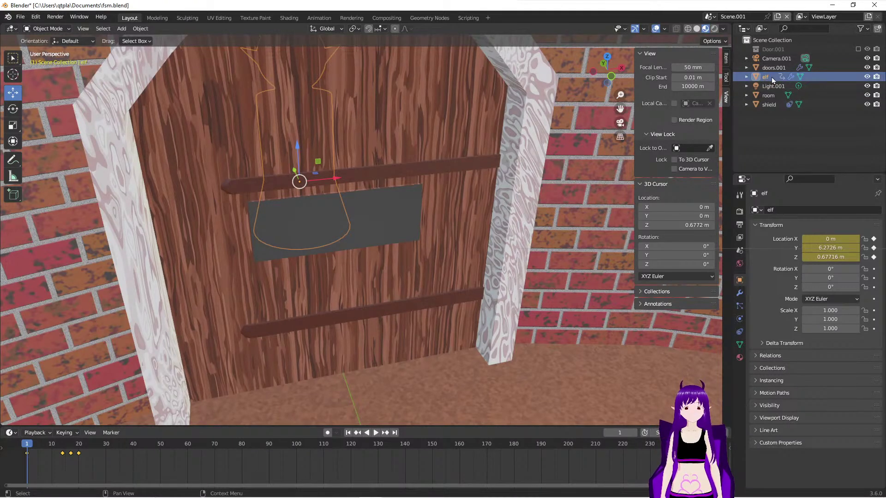
left_click_drag(771, 77, 773, 54)
left_click(770, 40)
right_click(770, 40)
left_click(778, 37)
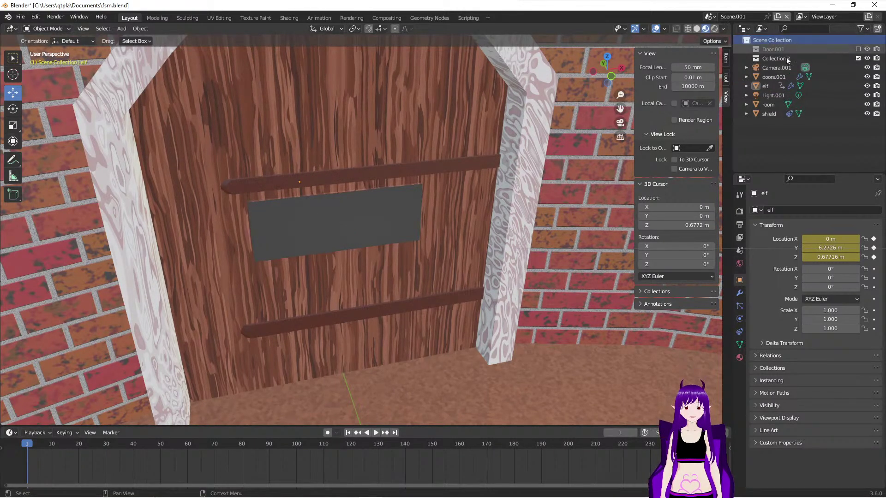
left_click(786, 59)
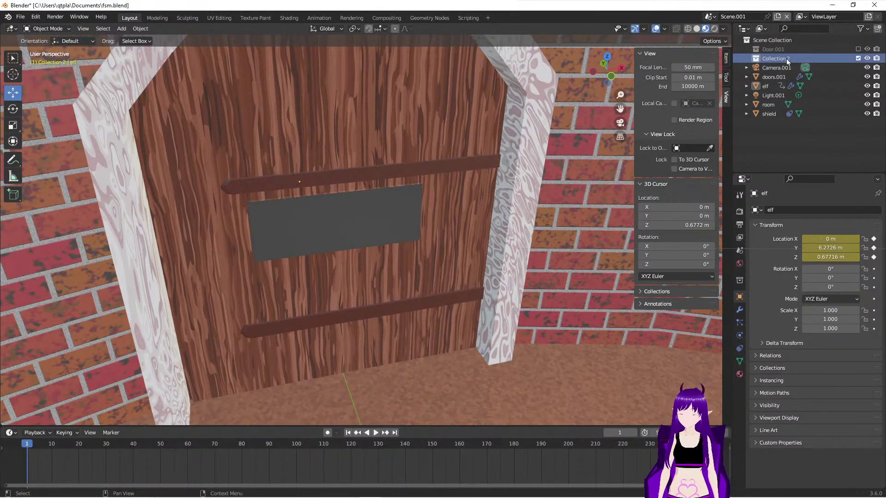
double_click(786, 59)
type("chars")
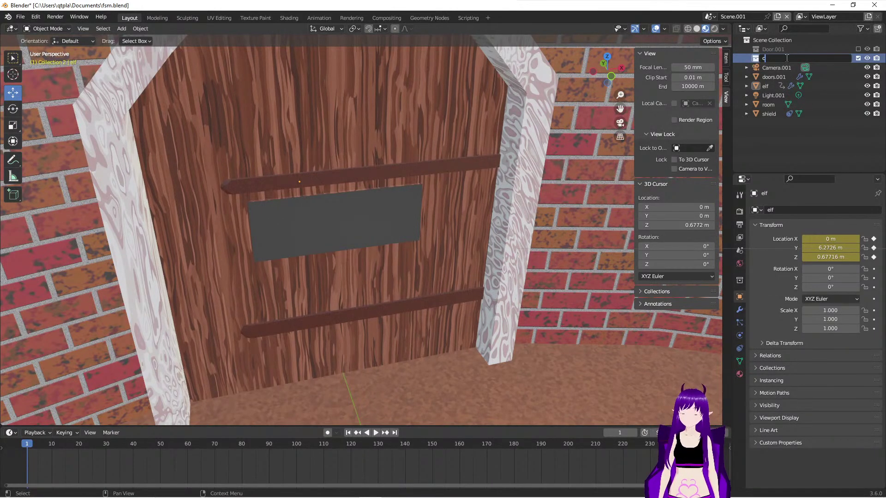
key("Return")
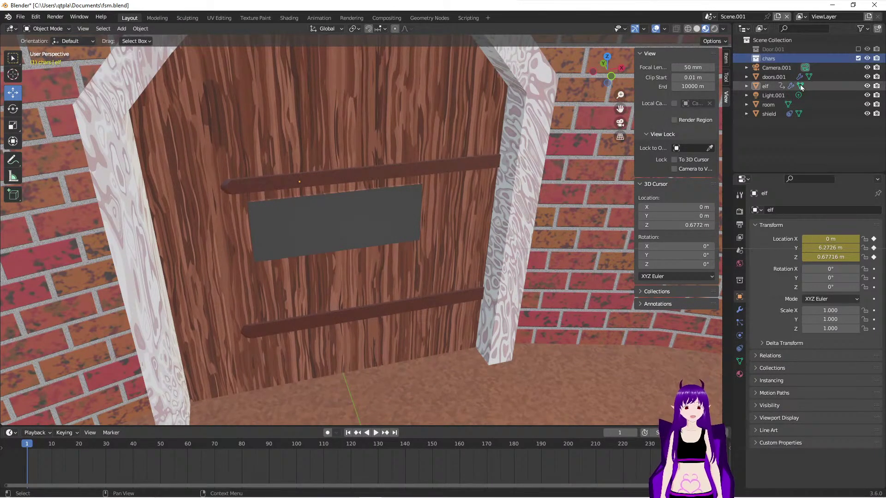
Step: Put the elf and the shield into the chars collection
left_click_drag(761, 86, 768, 59)
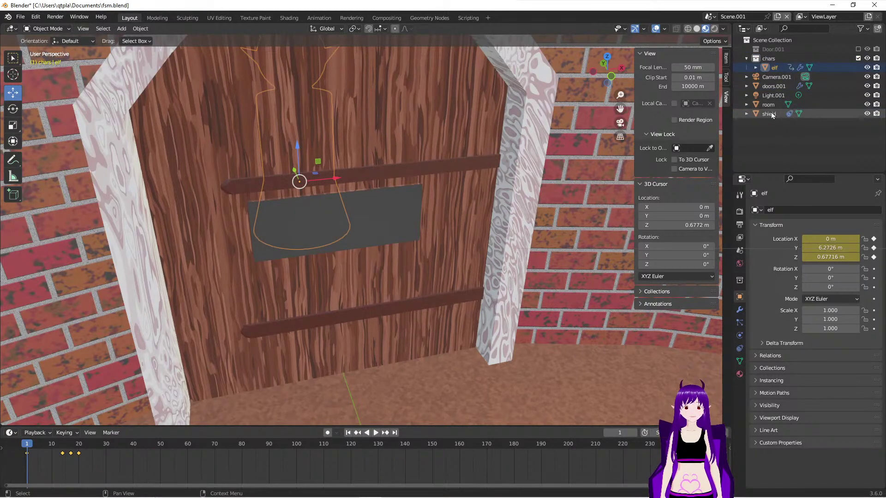
left_click_drag(772, 114, 774, 59)
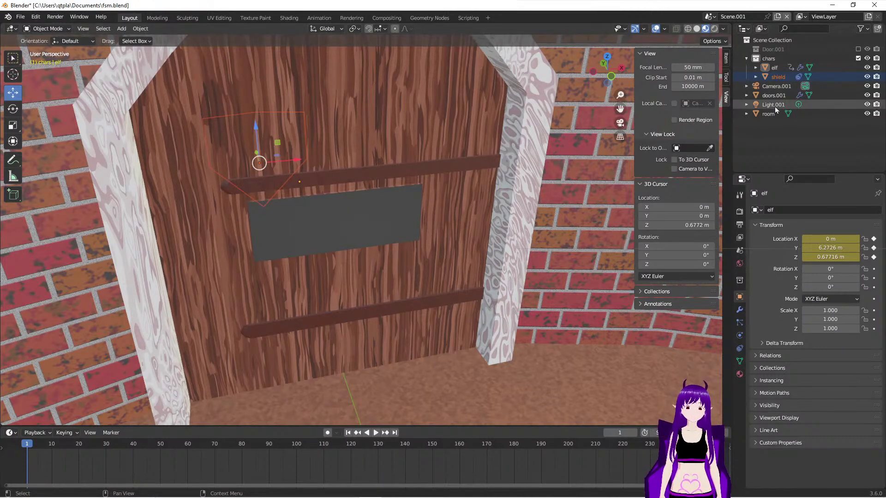
mouse_move(401, 300)
middle_mouse_down()
mouse_move(417, 295)
mouse_move(401, 288)
mouse_move(387, 306)
middle_mouse_up()
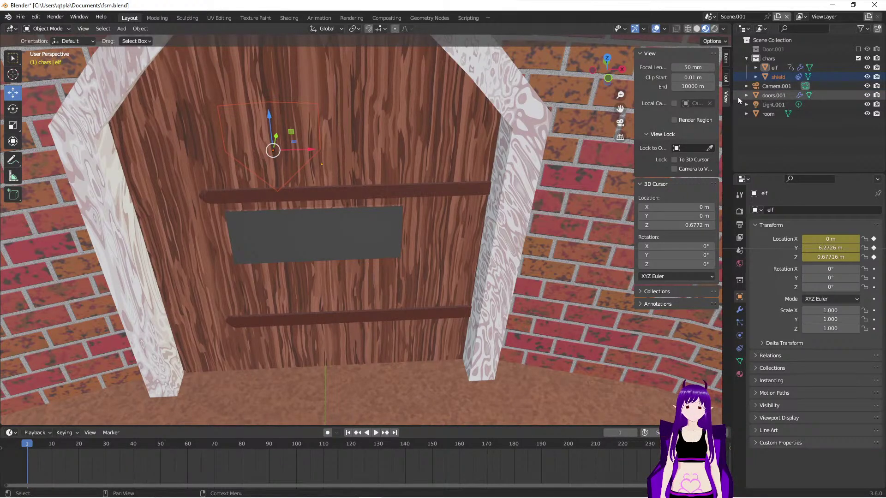
left_click_drag(738, 60, 775, 41)
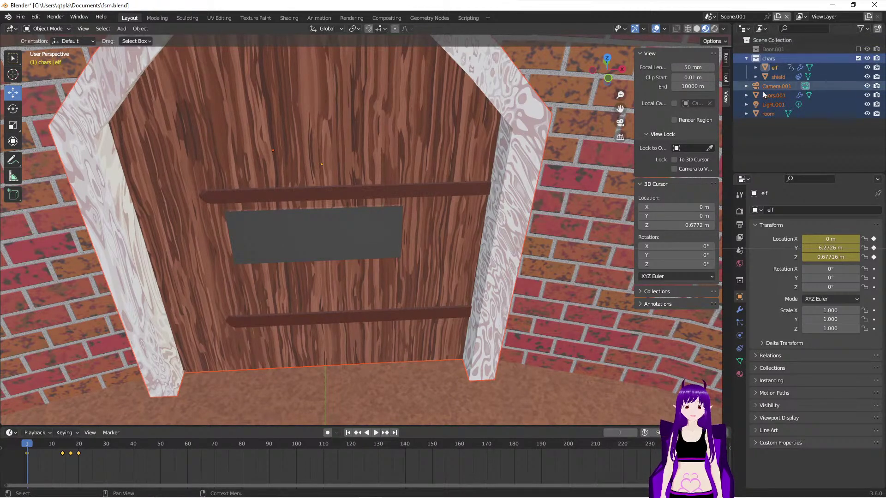
left_click(774, 40)
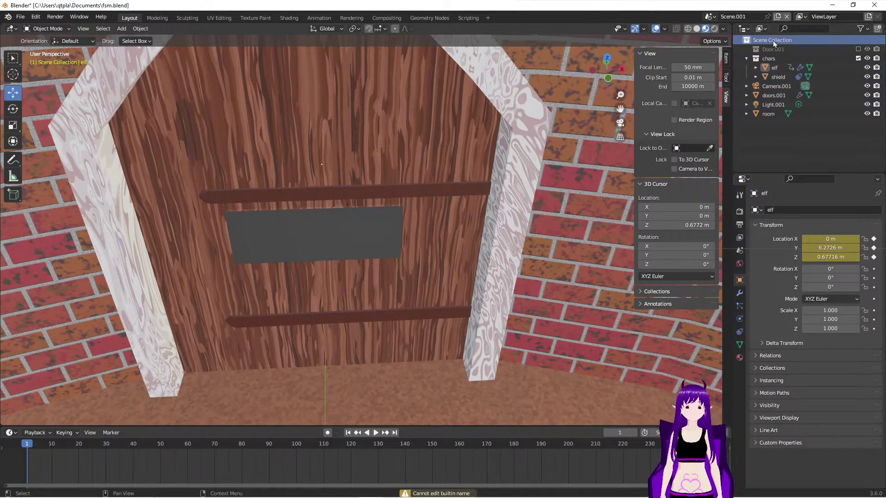
double_click(773, 41)
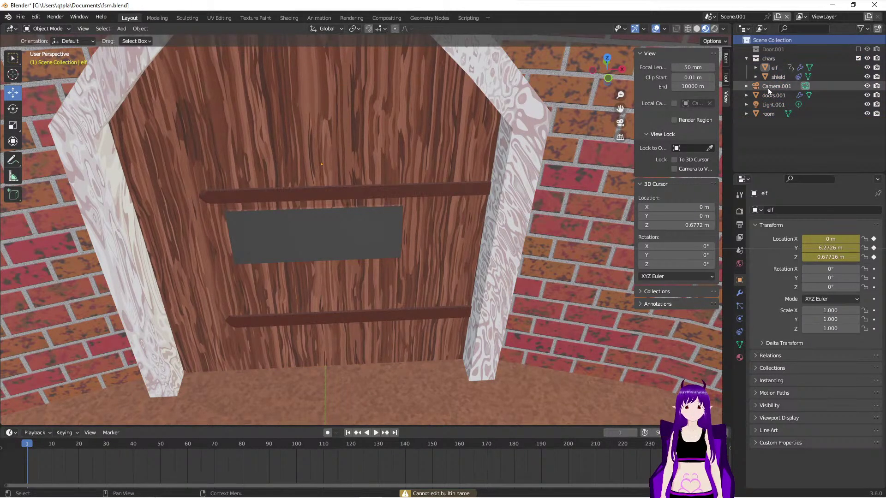
Step: Collapse the chars collection in the outliner and select it
left_click(746, 58)
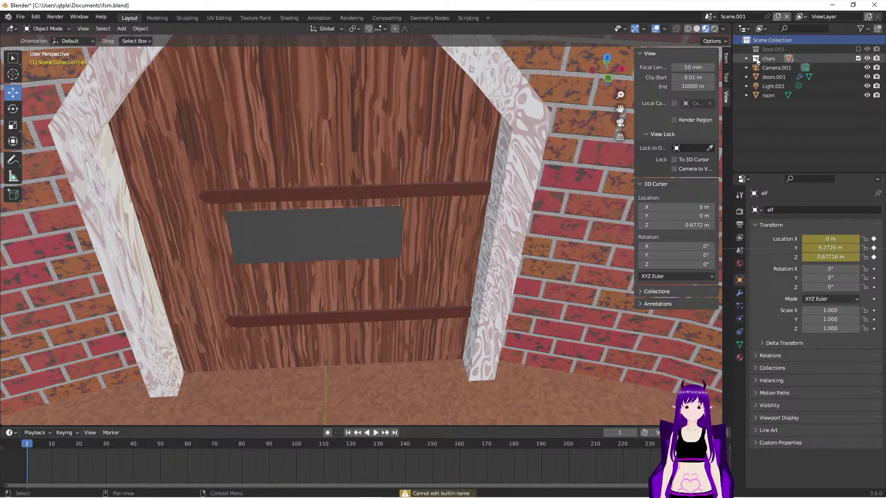
left_click(766, 59)
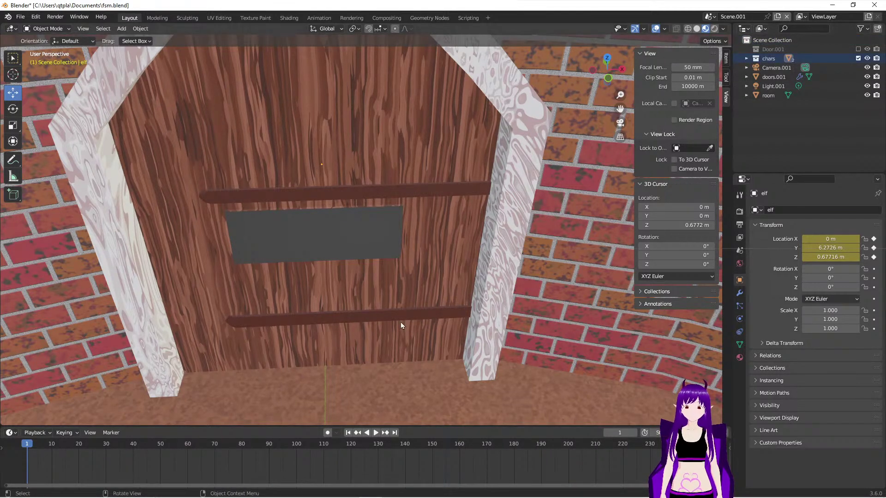
mouse_move(387, 319)
middle_mouse_down()
mouse_move(396, 319)
mouse_move(401, 302)
mouse_move(372, 311)
mouse_move(391, 303)
mouse_move(450, 318)
mouse_move(390, 281)
mouse_move(399, 342)
mouse_move(392, 299)
mouse_move(379, 298)
mouse_move(398, 343)
mouse_move(380, 328)
middle_mouse_up()
scroll(347, 349, "down", 3)
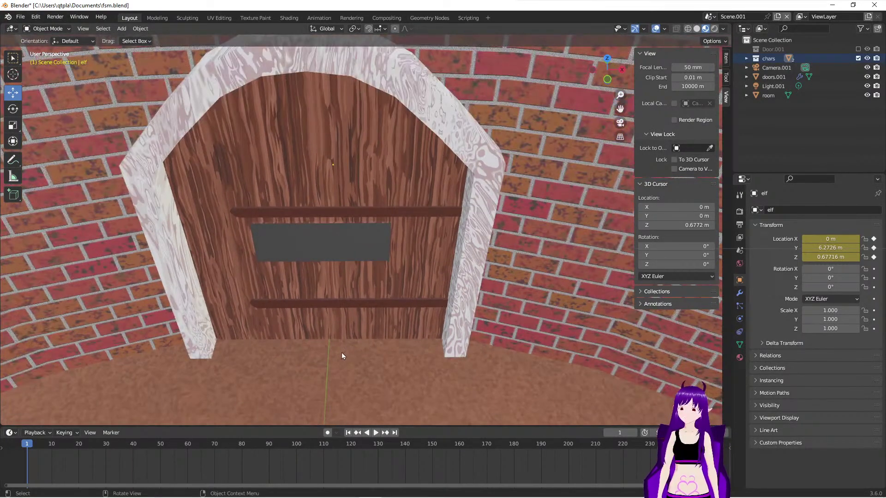
Step: Select the room and snap the 3D cursor to the world origin
left_click(304, 192)
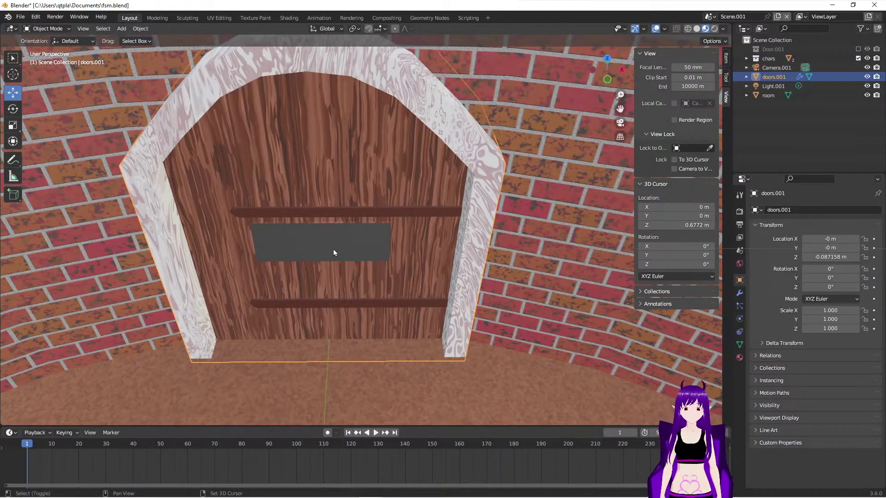
scroll(377, 247, "down", 10)
scroll(376, 248, "up", 5)
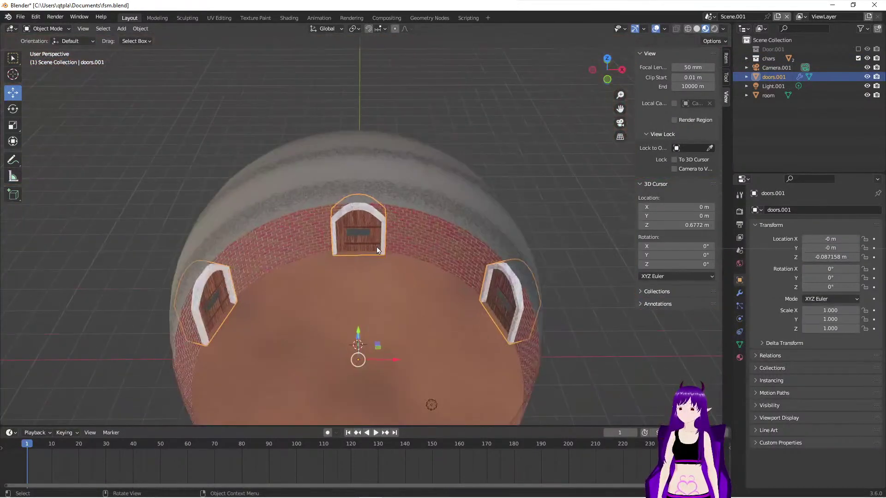
middle_click_drag(325, 274, 333, 305)
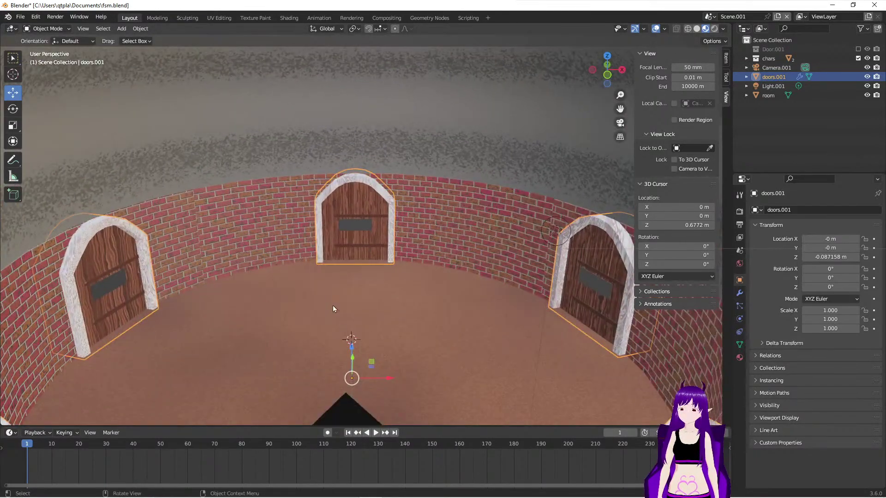
left_click(354, 374)
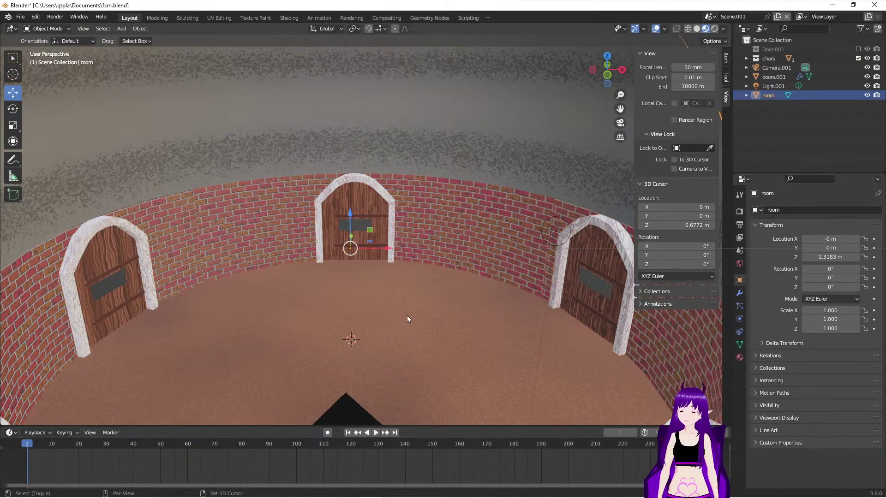
key("shift+a")
mouse_move(408, 318)
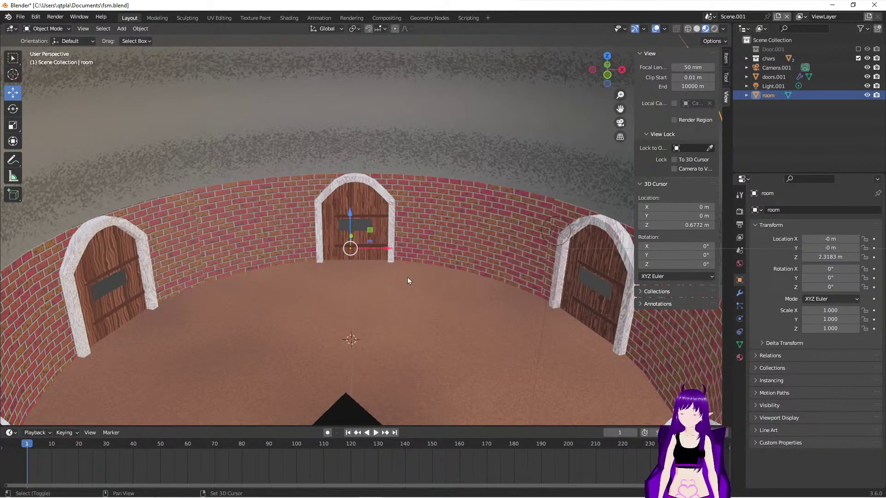
key("shift+s")
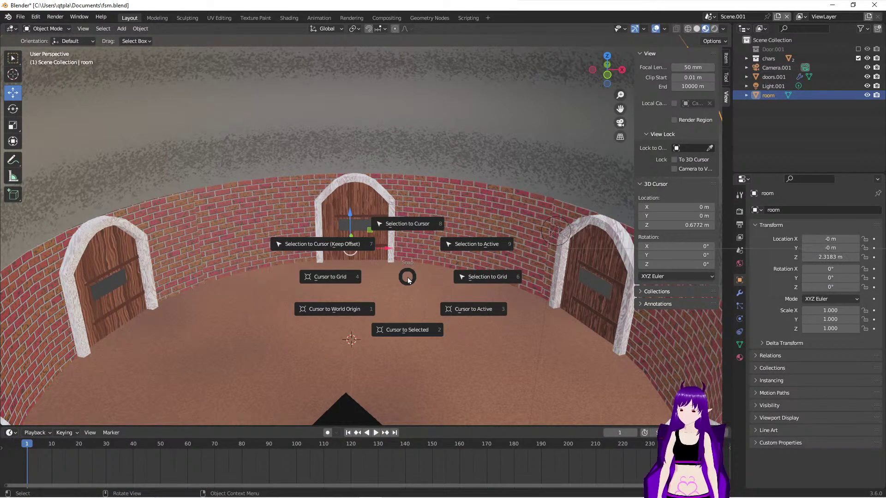
left_click(342, 309)
Step: Add a cylinder mesh at the 3D cursor in the middle of the room
middle_click_drag(421, 359, 438, 351)
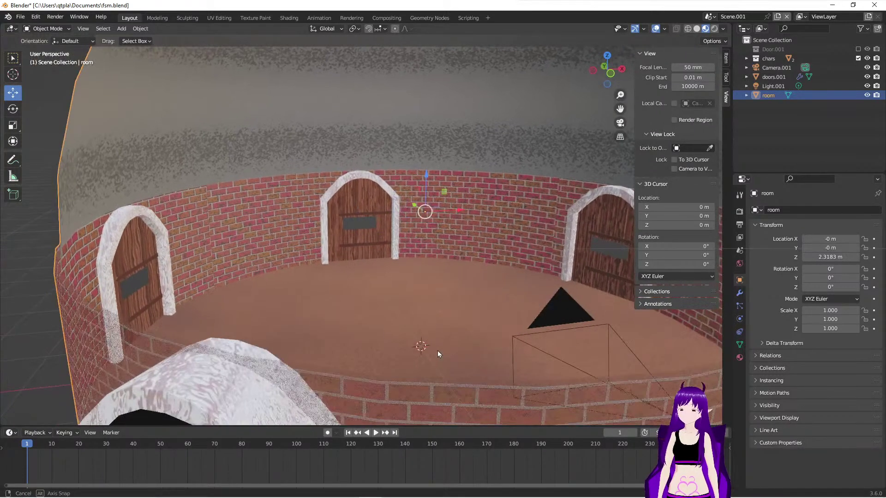
key("shift+a")
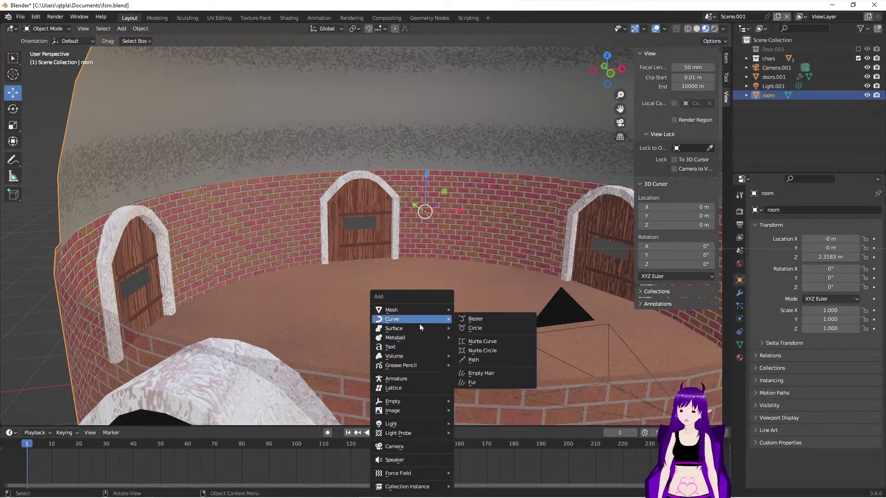
mouse_move(422, 367)
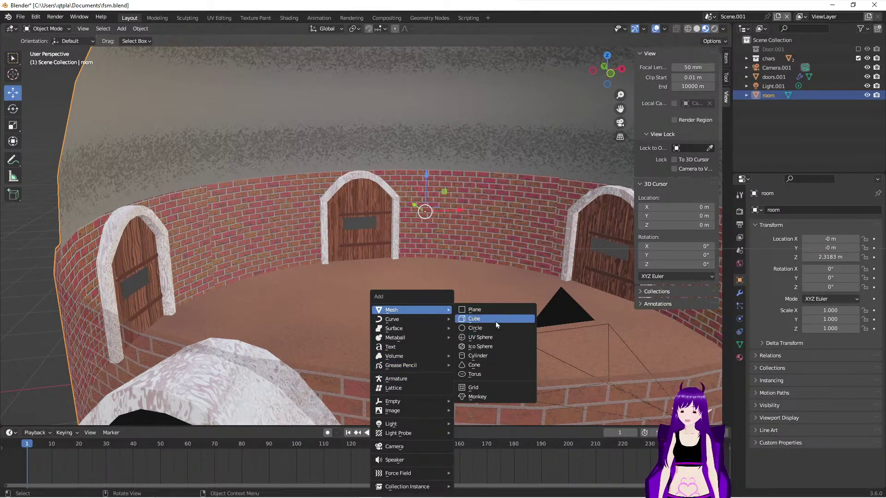
left_click(490, 358)
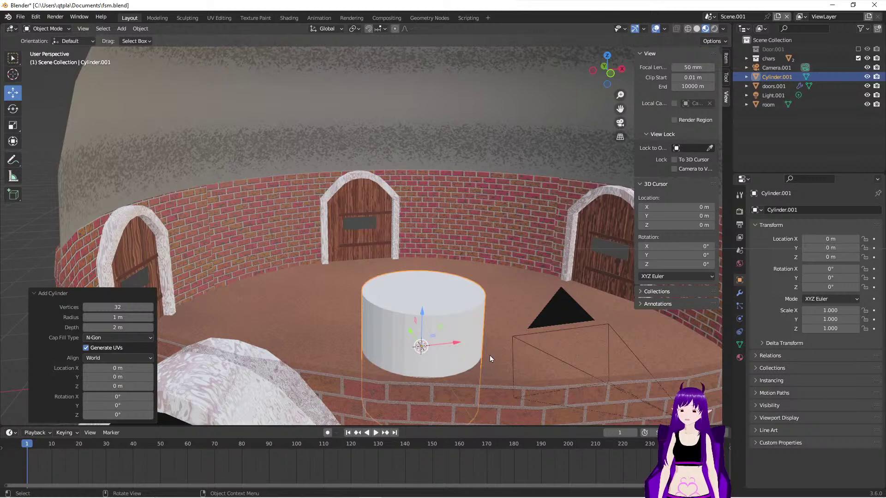
key("Tab")
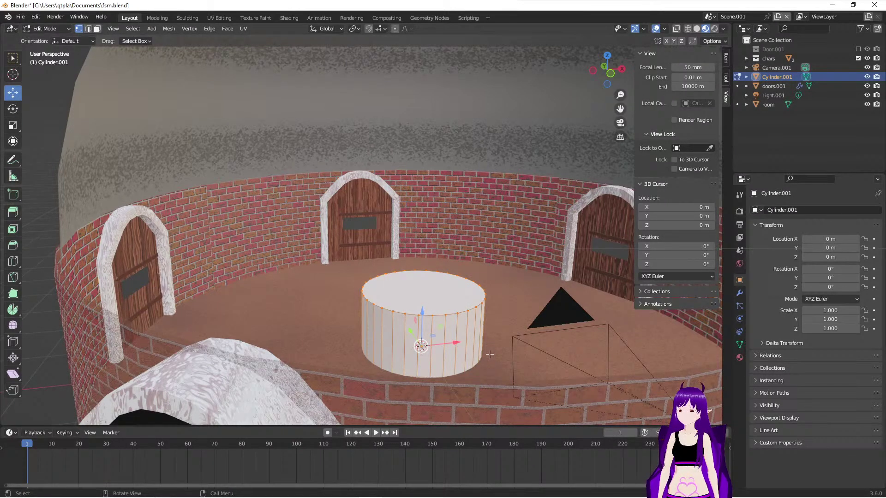
key("Tab")
Step: Move the cylinder along the Y axis into the back doorway, to about Y 5 m
middle_click_drag(424, 359, 388, 378)
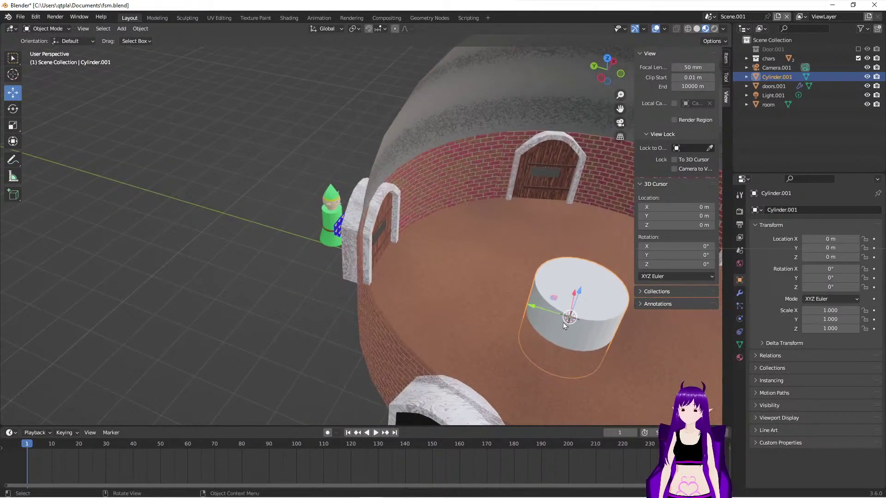
left_click_drag(530, 305, 326, 270)
middle_click_drag(325, 269, 368, 344)
scroll(378, 322, "up", 5)
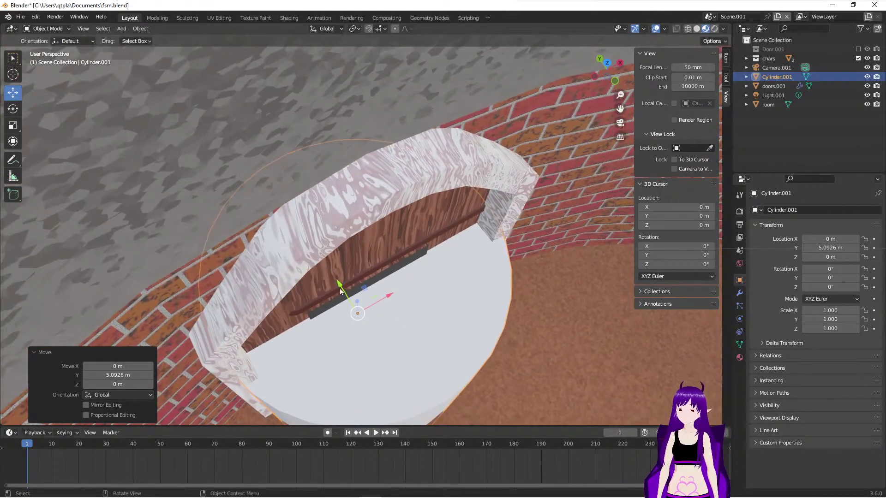
middle_click_drag(431, 350, 517, 332)
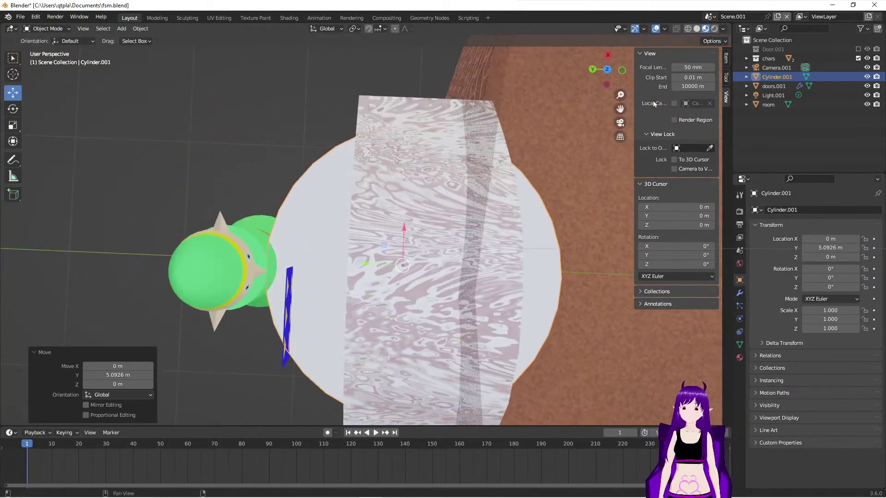
left_click(608, 71)
left_click(608, 71)
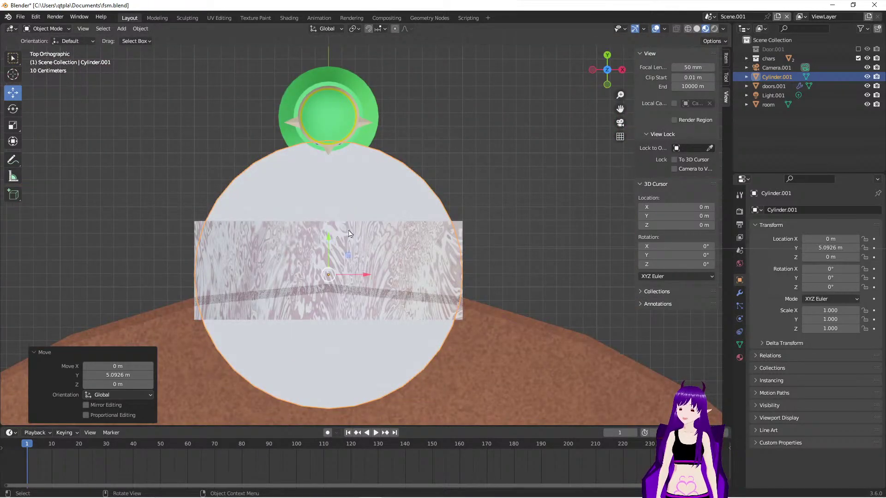
left_click_drag(327, 240, 322, 249)
middle_click_drag(322, 249, 372, 259)
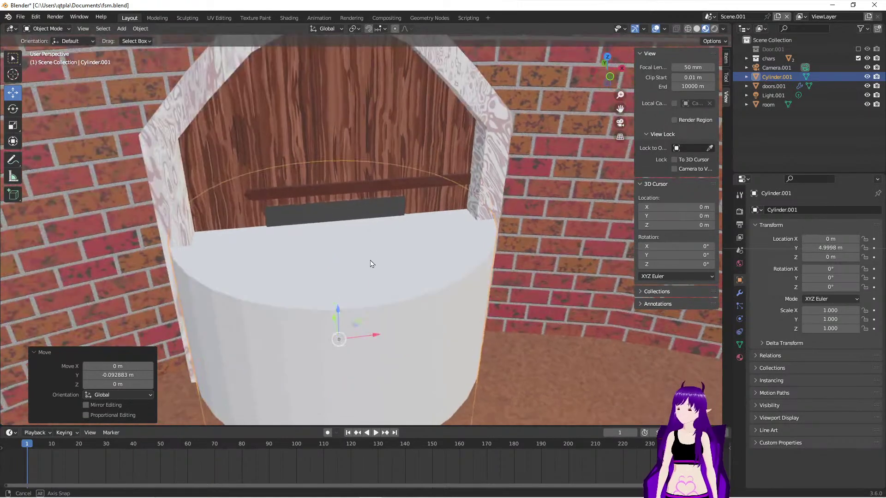
Step: Scale the cylinder's mesh in edit mode by about -0.113 in X and Y, keeping its height, to form a pole
key("Tab")
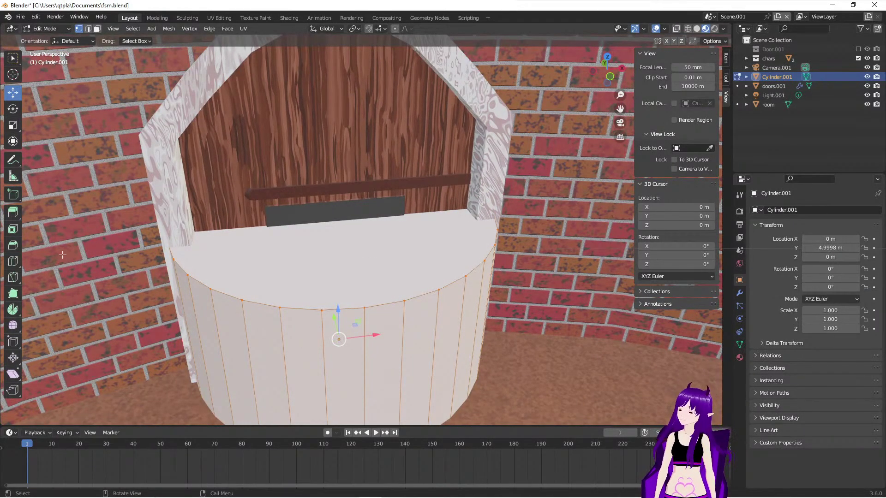
left_click(13, 126)
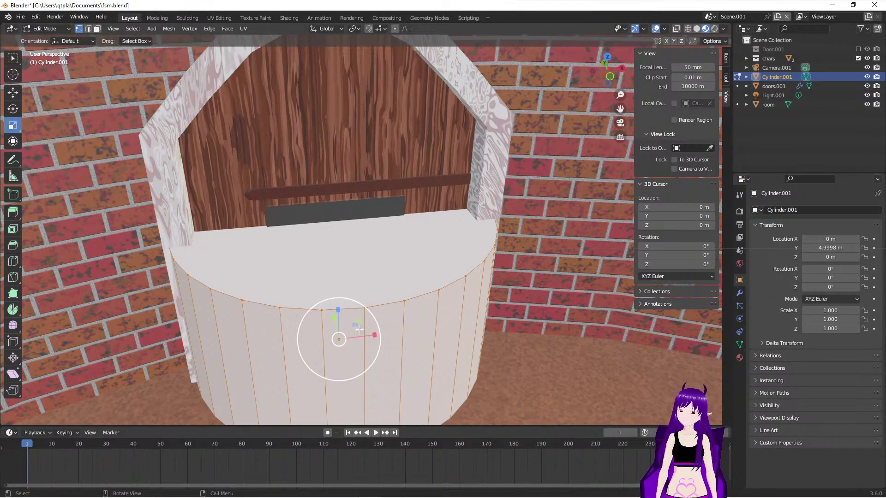
left_click_drag(355, 326, 338, 338)
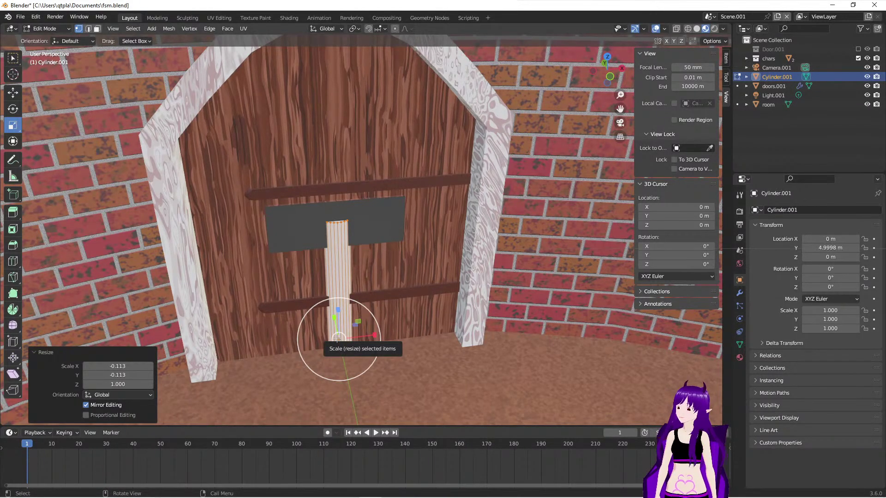
left_click(12, 92)
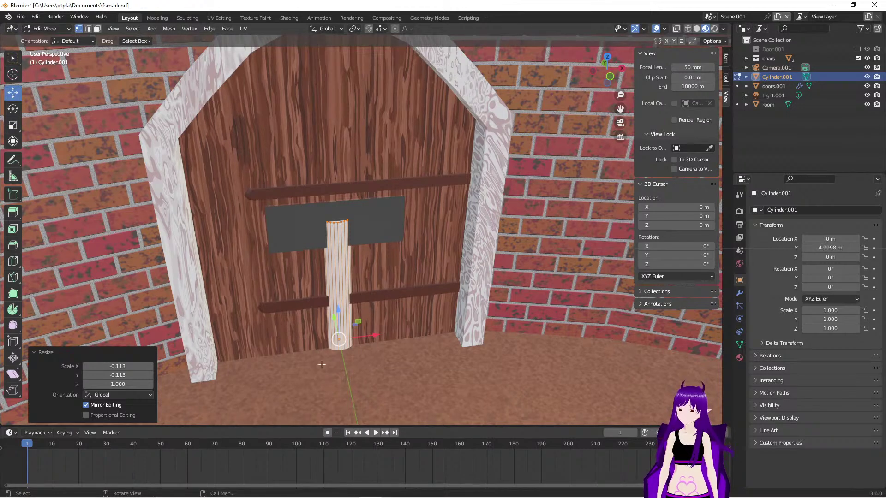
key("Tab")
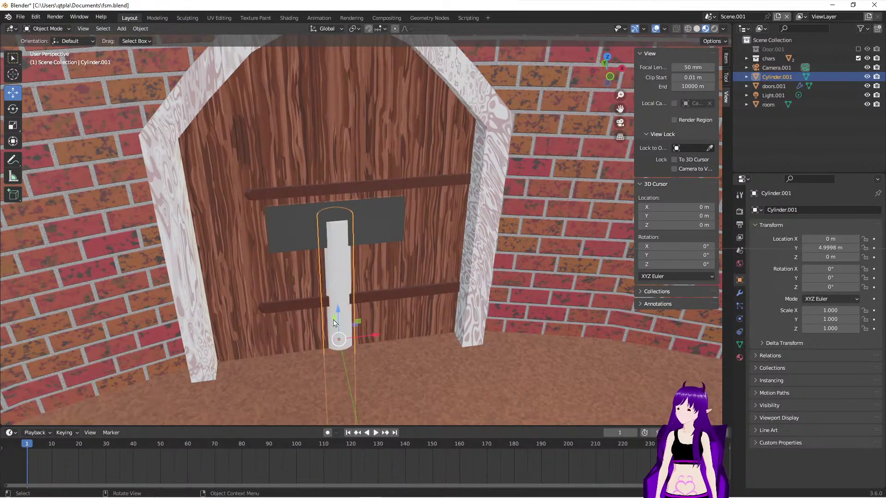
Step: Move the pole about 0.21 m along negative Y so it stands in front of the back door
middle_click_drag(319, 372, 293, 349)
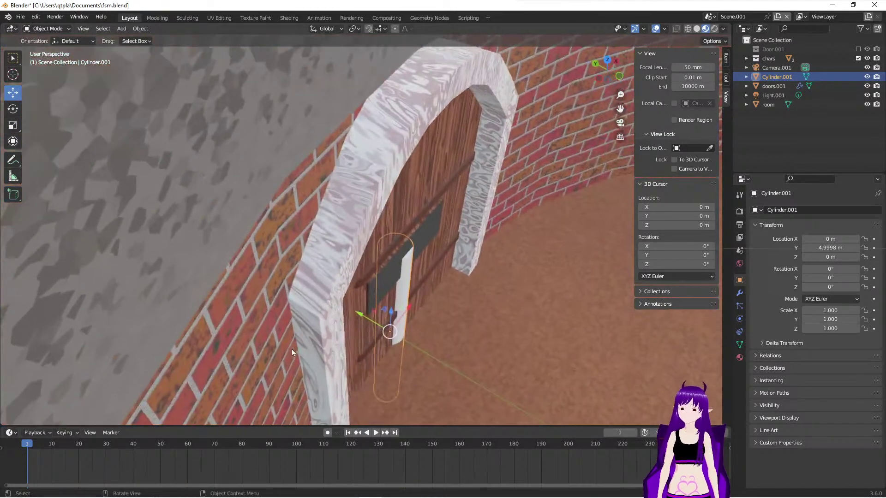
left_click_drag(357, 310, 386, 331)
middle_click_drag(386, 330, 398, 346)
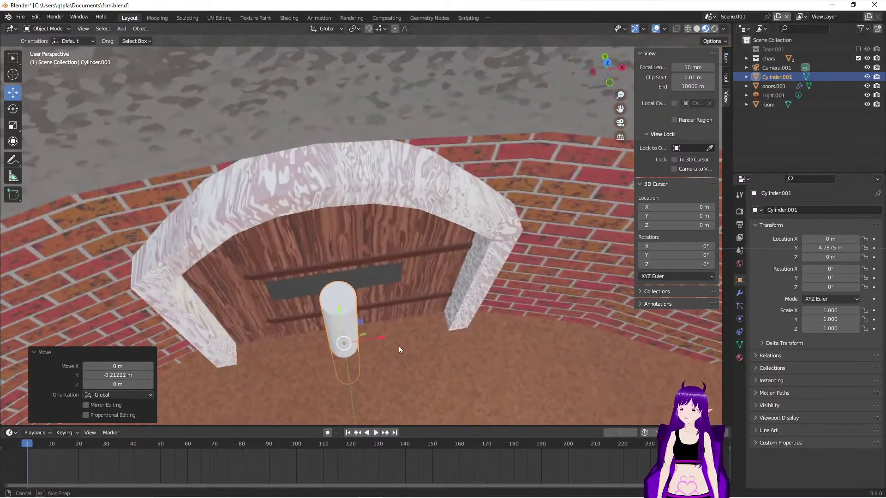
Step: Thin the pole's mesh in X and Y only, scaling by about 0.482 and again by about 0.674
key("Tab")
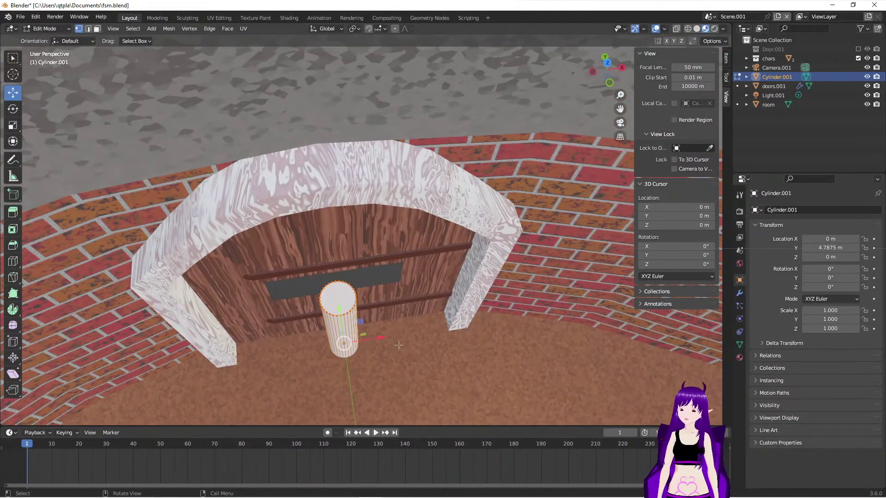
left_click(12, 128)
left_click_drag(361, 322, 348, 336)
middle_click_drag(348, 336, 378, 330)
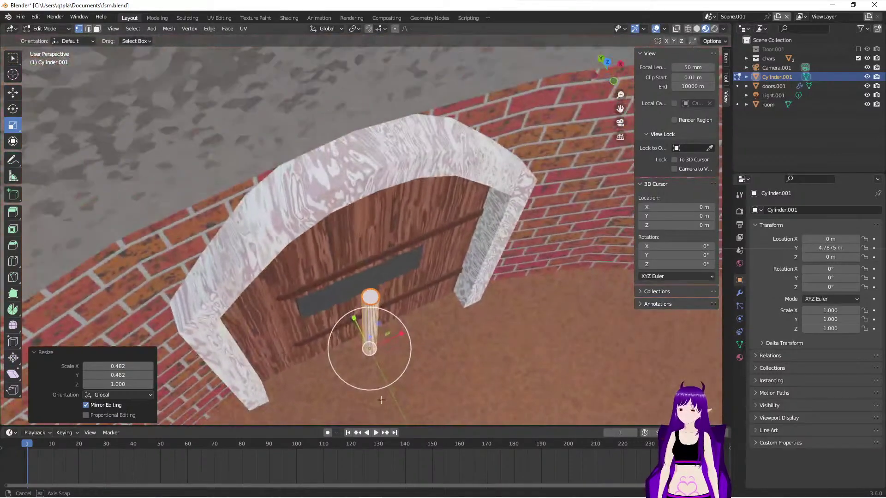
left_click_drag(377, 330, 374, 333)
mouse_move(375, 333)
middle_mouse_down()
mouse_move(379, 312)
mouse_move(389, 323)
middle_mouse_up()
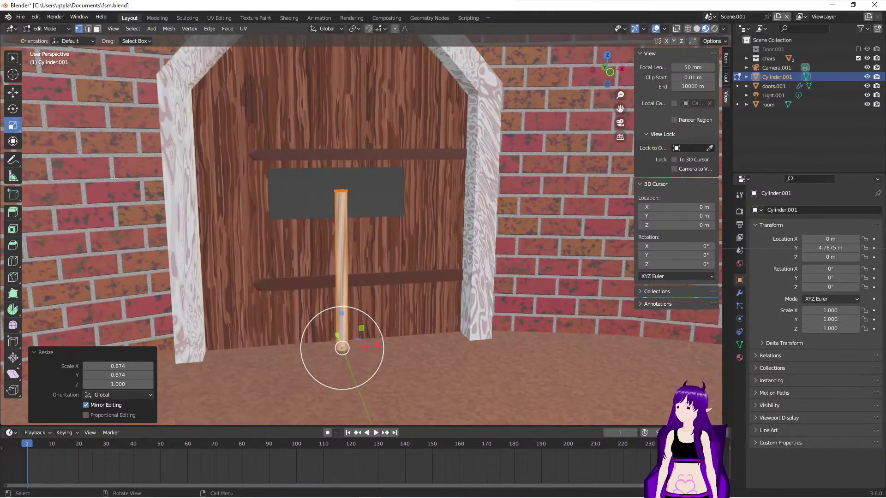
left_click(18, 88)
key("Tab")
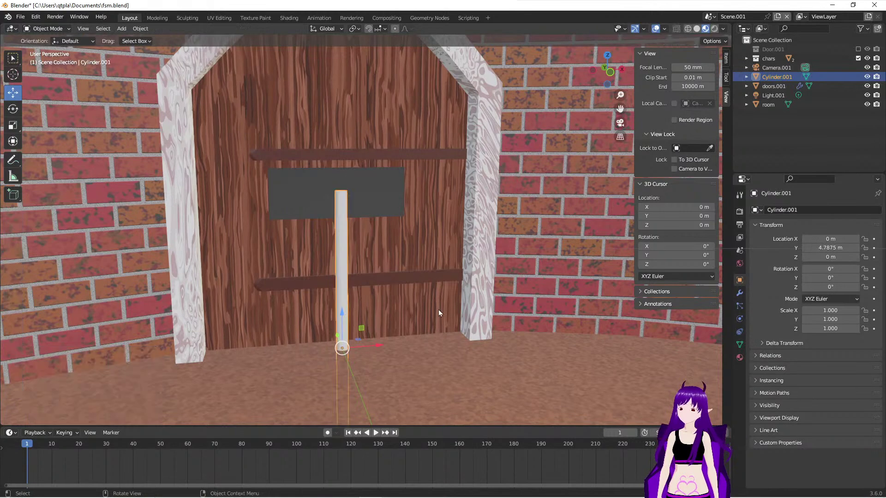
Step: Raise the pole along the Z axis to about Z 1.10 m so it stands above the floor
left_click_drag(341, 319, 335, 180)
middle_click_drag(335, 180, 405, 239)
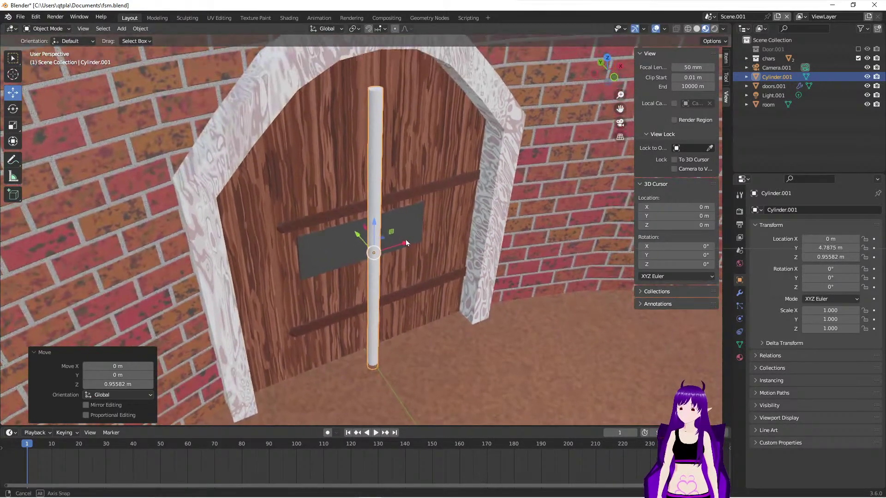
left_click_drag(374, 226, 400, 238)
middle_click_drag(400, 237, 377, 247)
Step: Select the pole's top face in face select mode and move it up about 0.055 m into the door arch
key("Tab")
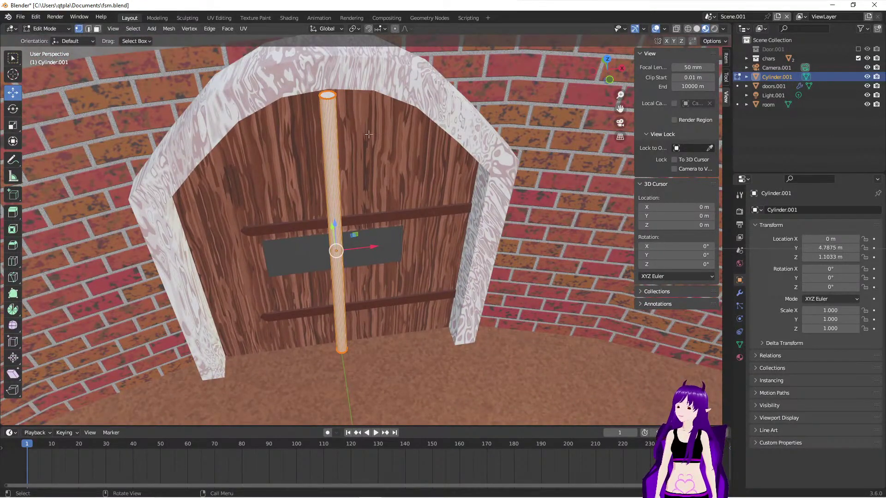
left_click(97, 29)
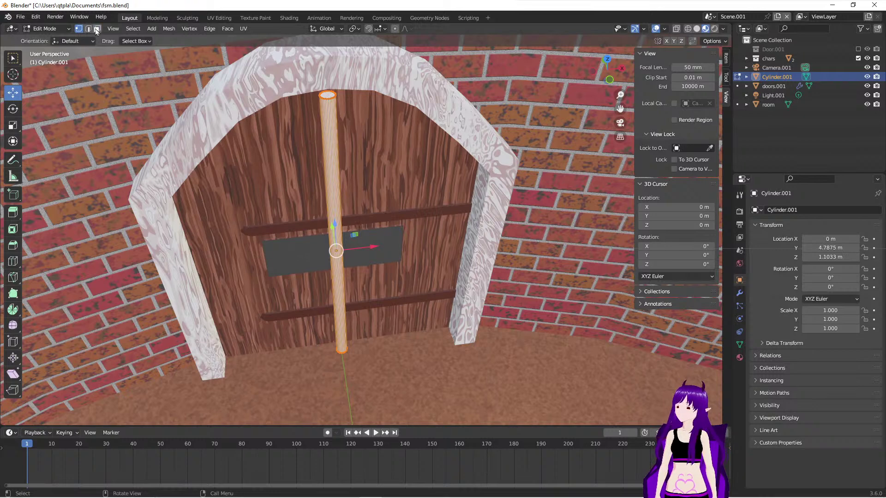
left_click(327, 95)
left_click_drag(325, 60, 323, 48)
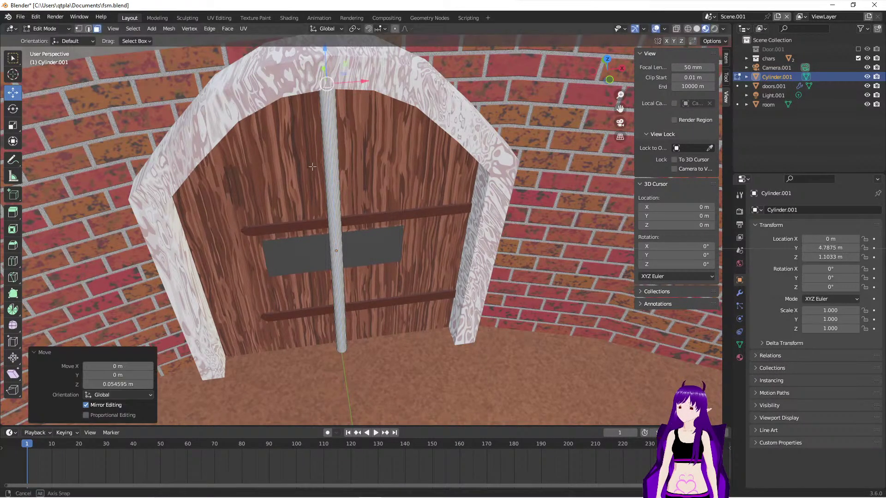
Step: Select the pole's bottom face and move it down about 0.106 m towards the floor
scroll(300, 92, "up", 3)
middle_click_drag(300, 92, 373, 319)
scroll(278, 118, "down", 4)
scroll(336, 237, "up", 4)
left_click(318, 253)
scroll(406, 369, "up", 2)
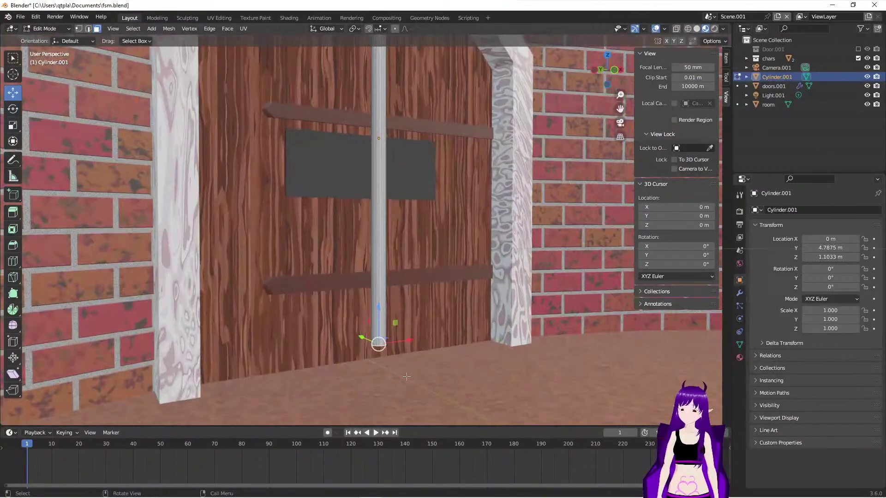
scroll(402, 375, "up", 4)
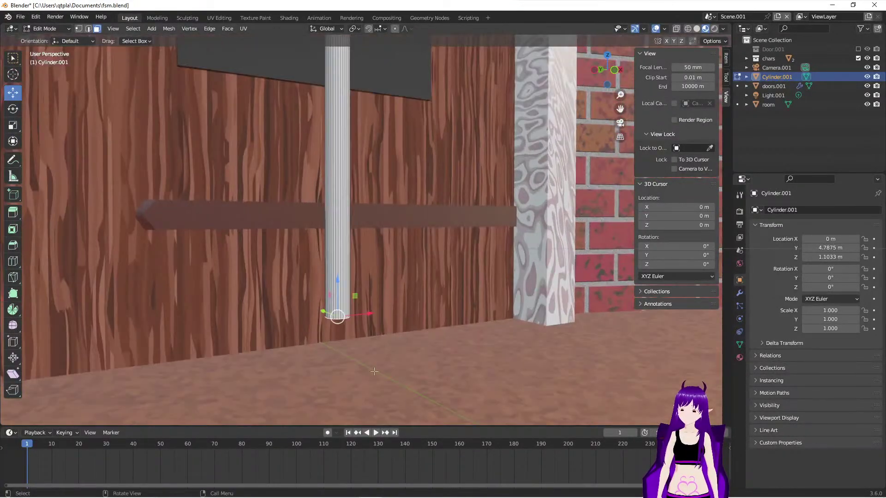
left_click_drag(337, 279, 332, 317)
Step: Add a single loop cut around the pole and slide it downwards with a factor of about 0.163
middle_click_drag(332, 316, 384, 330)
scroll(352, 379, "up", 3)
scroll(364, 299, "up", 1)
left_click(18, 261)
left_click_drag(216, 119, 211, 156)
left_click_drag(207, 225, 206, 307)
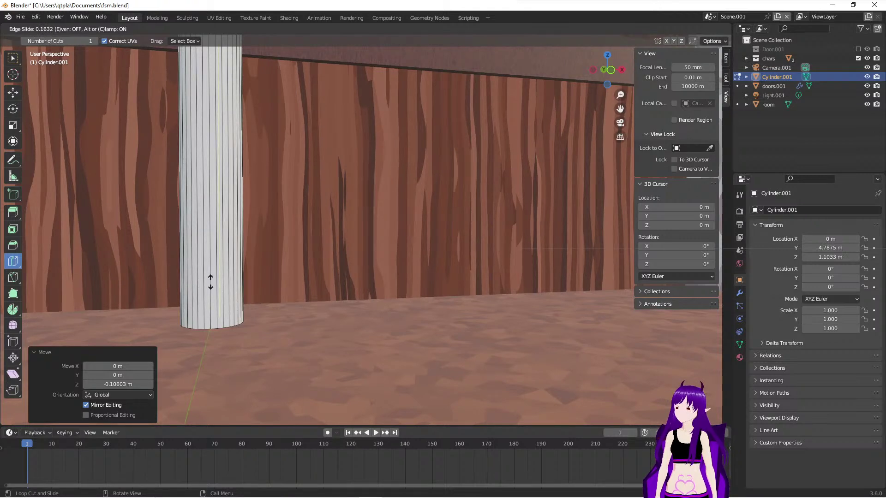
left_click_drag(210, 281, 210, 282)
middle_click_drag(306, 317, 412, 253)
middle_click_drag(425, 206, 408, 275, "shift")
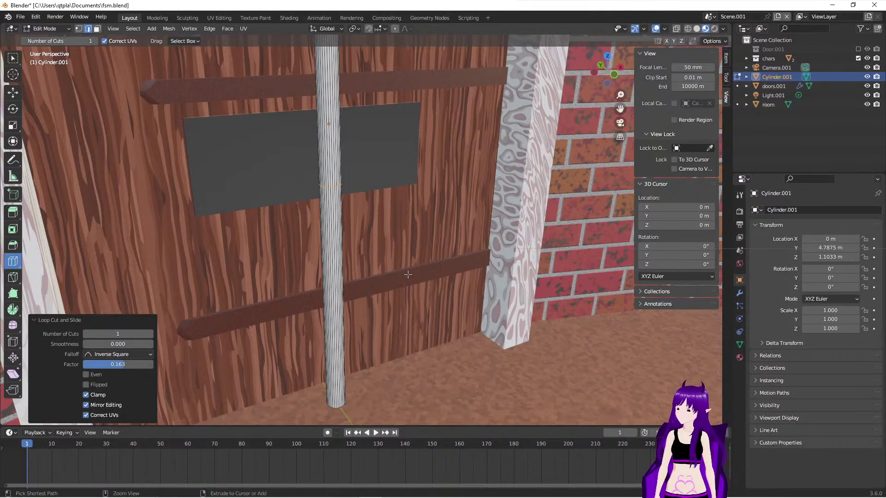
Step: Undo the last loop cut and add a single one slid close to the pole's bottom end with a factor of about 0.897
key("ctrl+z")
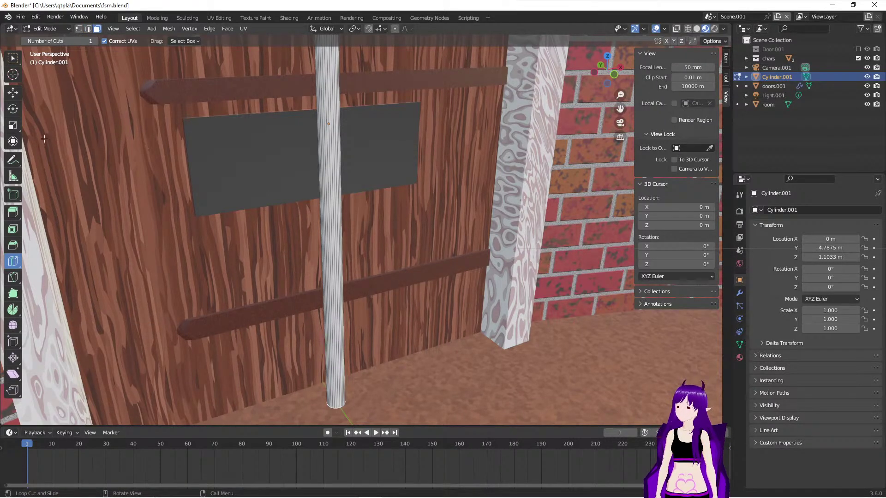
left_click_drag(335, 153, 350, 377)
left_click_drag(355, 48, 357, 65)
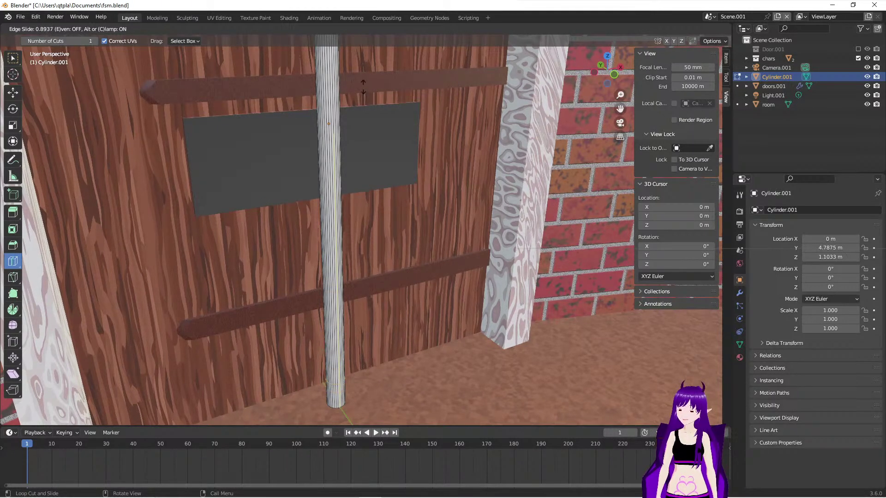
left_click_drag(357, 83, 356, 88)
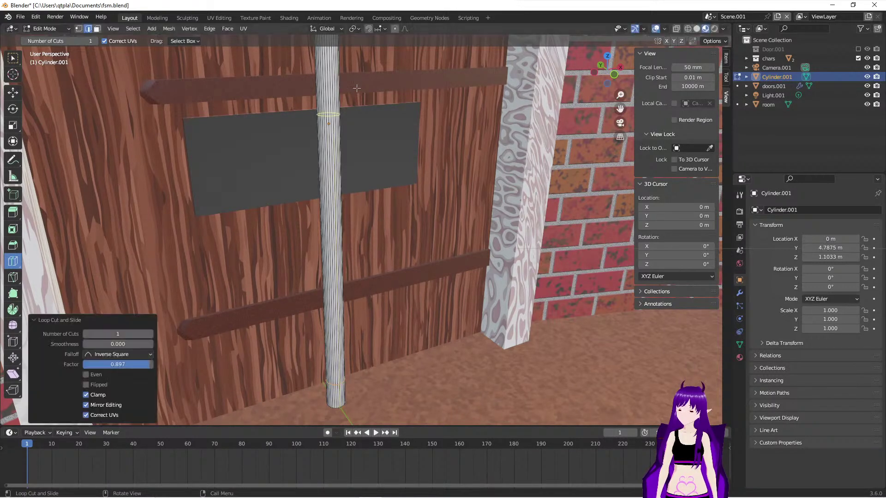
Step: Add a loop cut in the pole's bottom segment, slid up onto the existing loop with factor -1.000, and activate the Scale tool
middle_click_drag(401, 305, 328, 333)
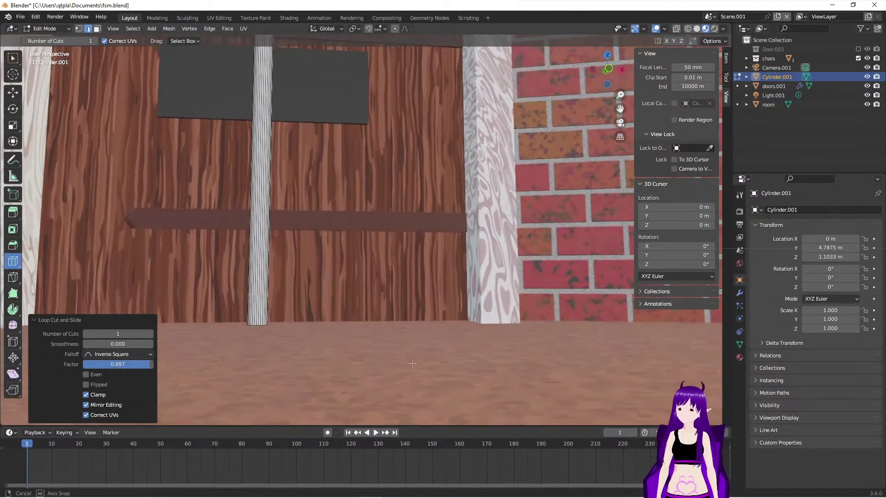
scroll(316, 328, "up", 1)
scroll(316, 333, "up", 1)
middle_click_drag(320, 365, 533, 351, "shift")
scroll(534, 366, "up", 1)
middle_click_drag(564, 378, 517, 357, "shift")
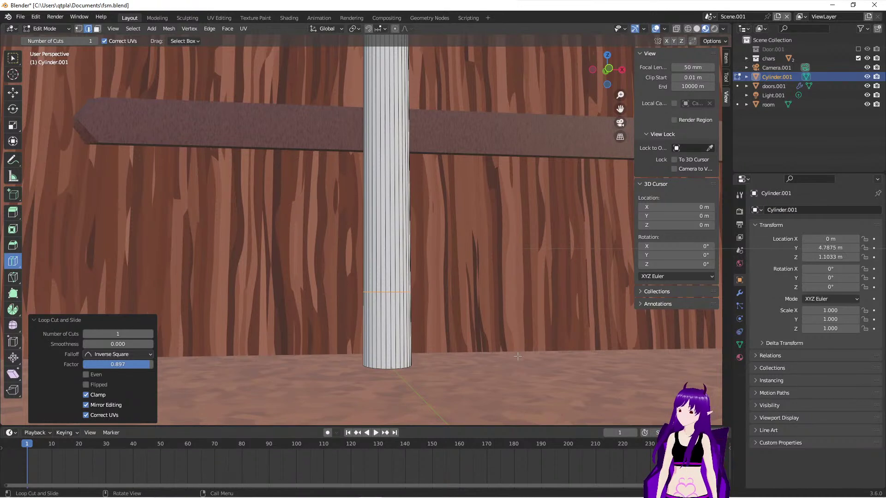
left_click_drag(388, 345, 390, 302)
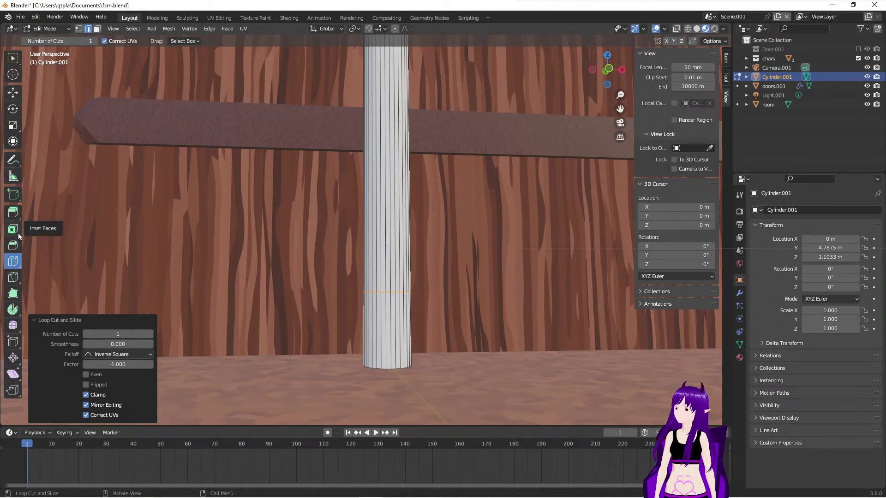
left_click(17, 129)
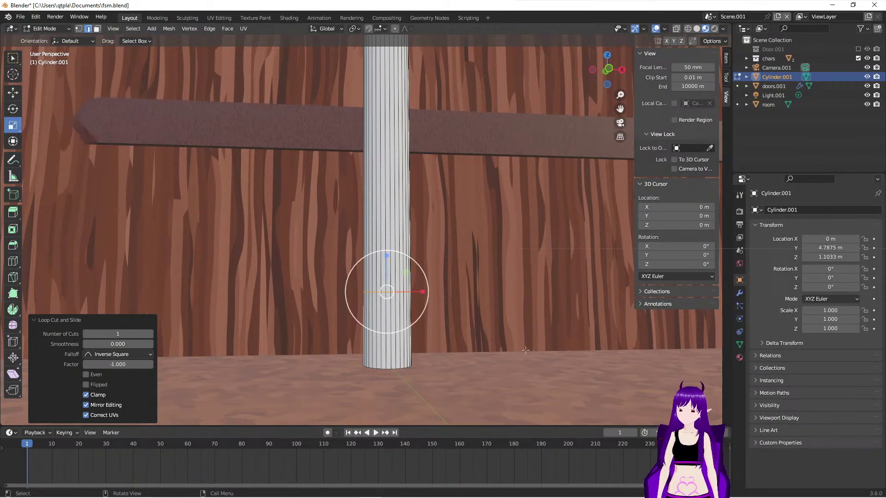
Step: Try to scale the lower edge loop by about 1.964 along the X and Z axes
left_click_drag(407, 272, 438, 260)
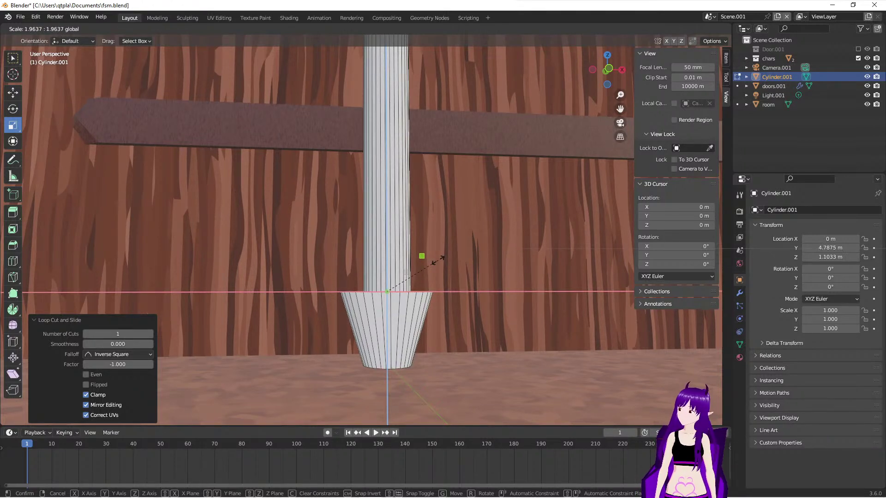
left_click_drag(437, 260, 437, 261)
middle_click_drag(468, 306, 442, 315)
scroll(467, 312, "down", 3)
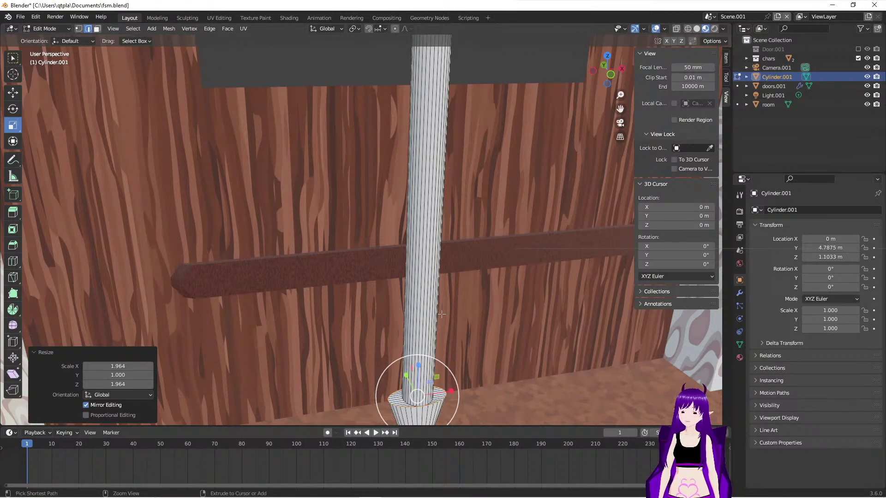
key("ctrl+z")
Step: Scale the lower edge loop outward by about 2.33 in X and Y to form the spearhead's wide rim
left_click_drag(429, 382, 453, 368)
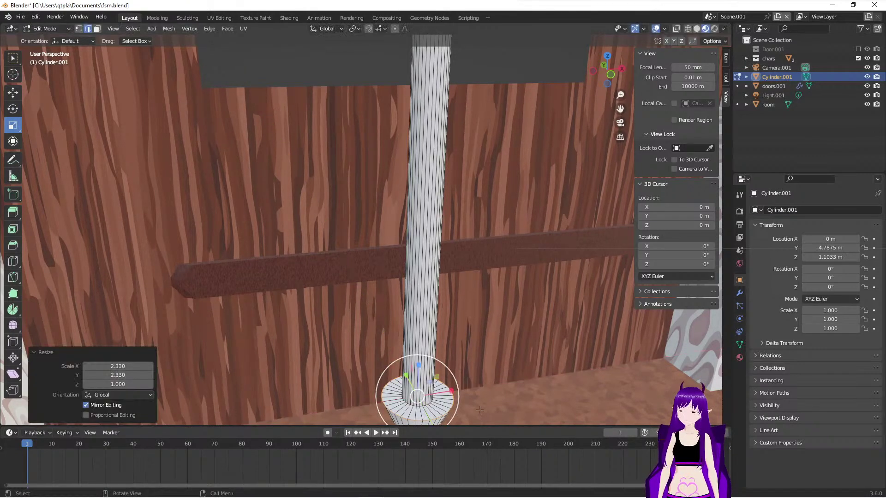
middle_click_drag(493, 412, 484, 377, "shift")
scroll(466, 312, "up", 3)
mouse_move(479, 337)
middle_mouse_down()
mouse_move(477, 358)
mouse_move(469, 355)
mouse_move(476, 347)
middle_mouse_up()
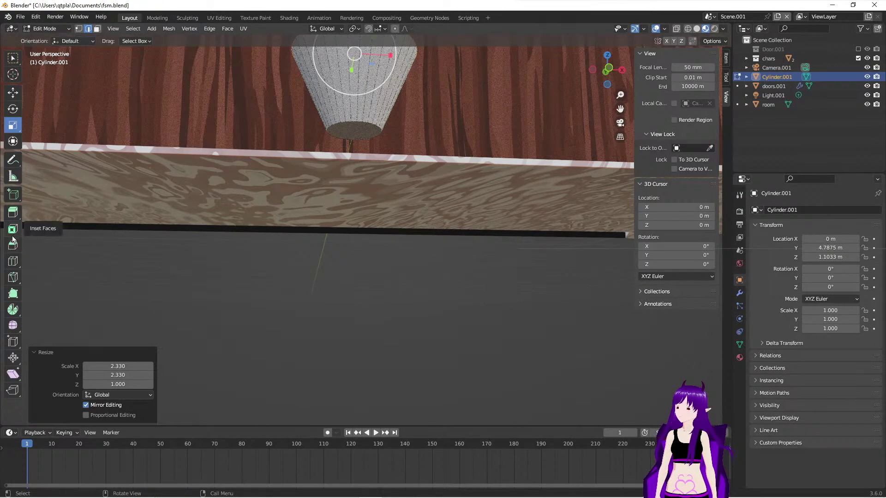
Step: Select the pole's bottom face in face select mode and scale it to about -0.031 in X and Y only
left_click(96, 21)
left_click(97, 28)
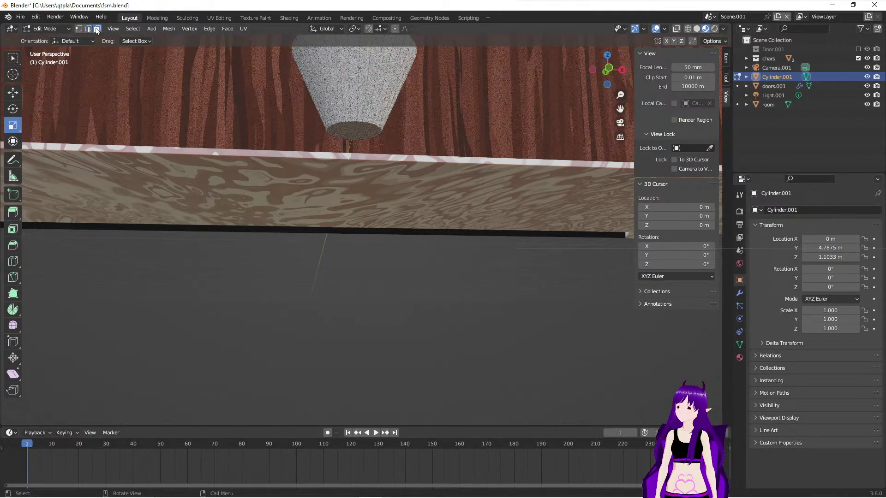
left_click(346, 133)
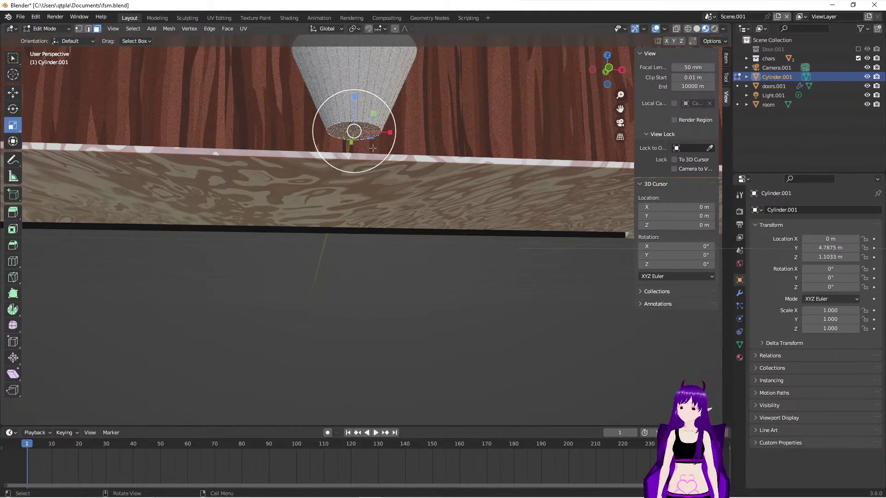
key("s")
key("shift+z")
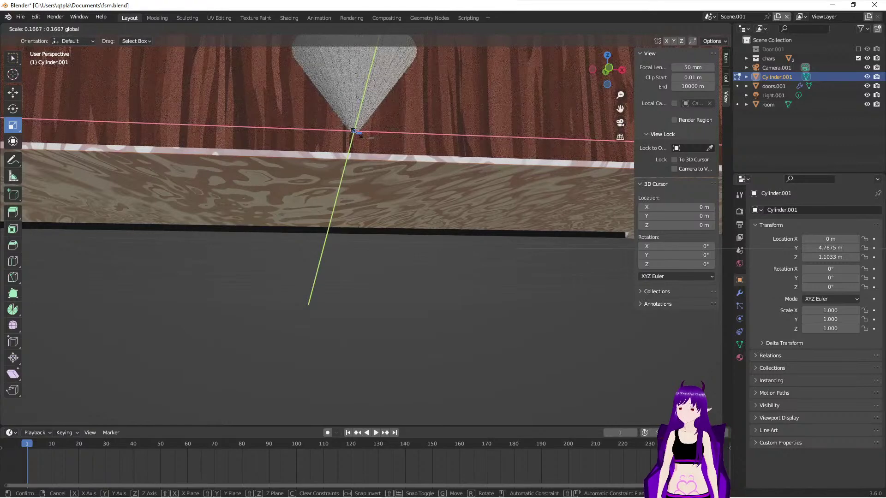
left_click(352, 126)
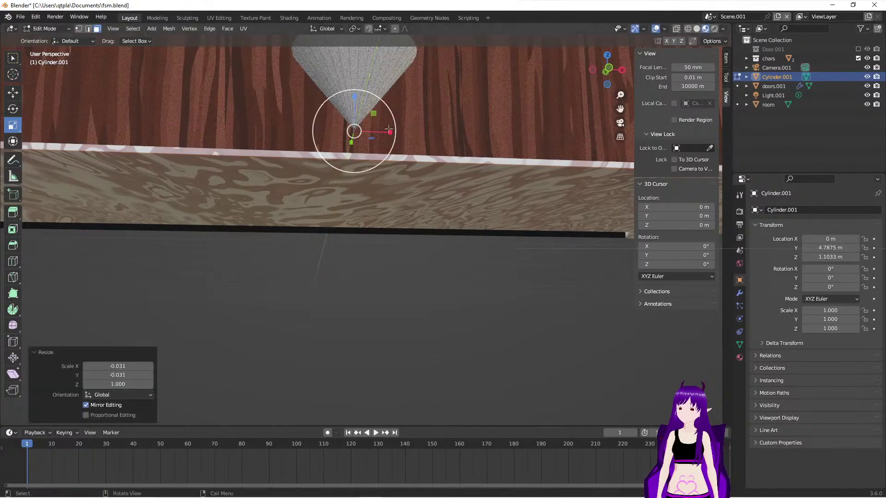
Step: Merge the shrunken bottom face at its center to form a single sharp tip
key("KP_Decimal")
scroll(373, 190, "up", 2)
scroll(374, 191, "up", 2)
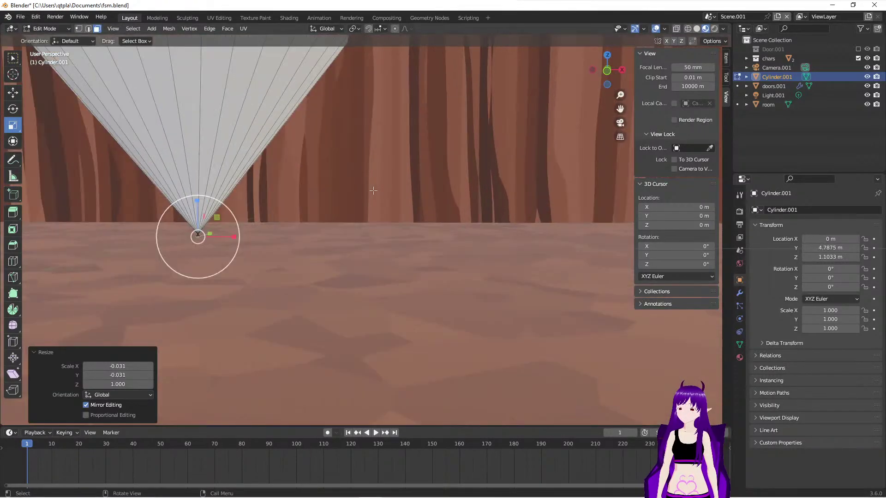
middle_click_drag(205, 188, 424, 216, "shift")
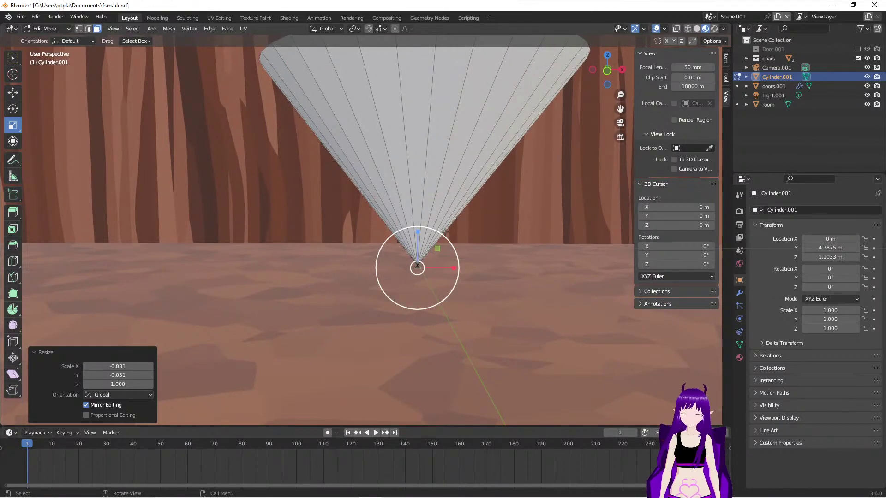
key("j")
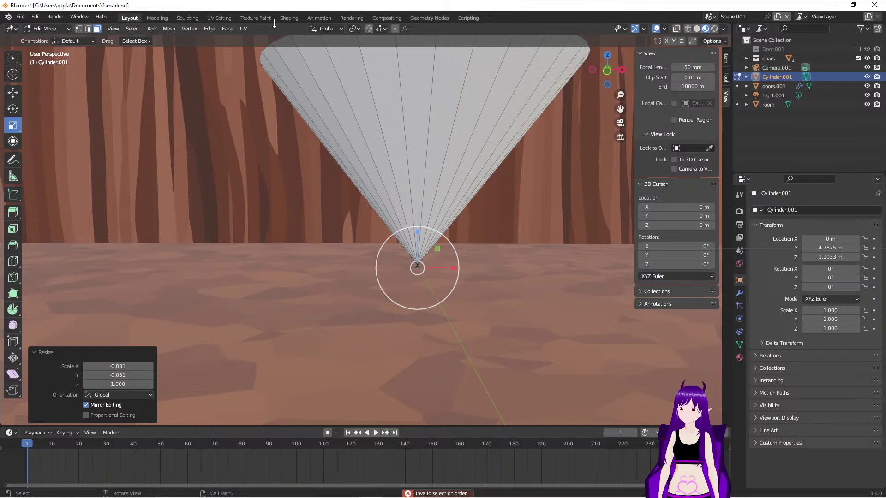
left_click(193, 30)
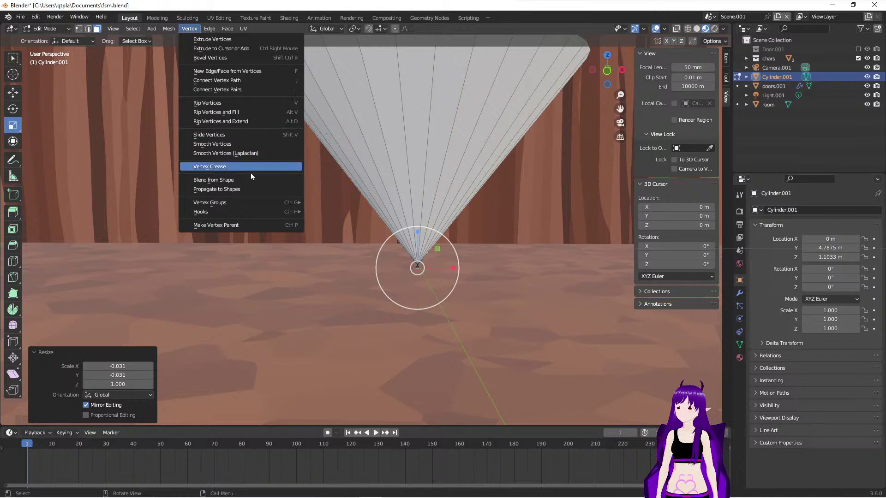
key("Escape")
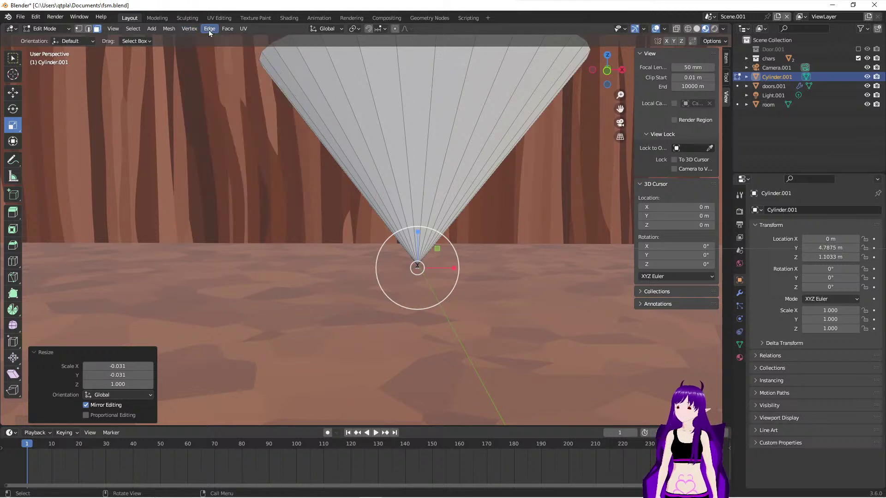
left_click(170, 29)
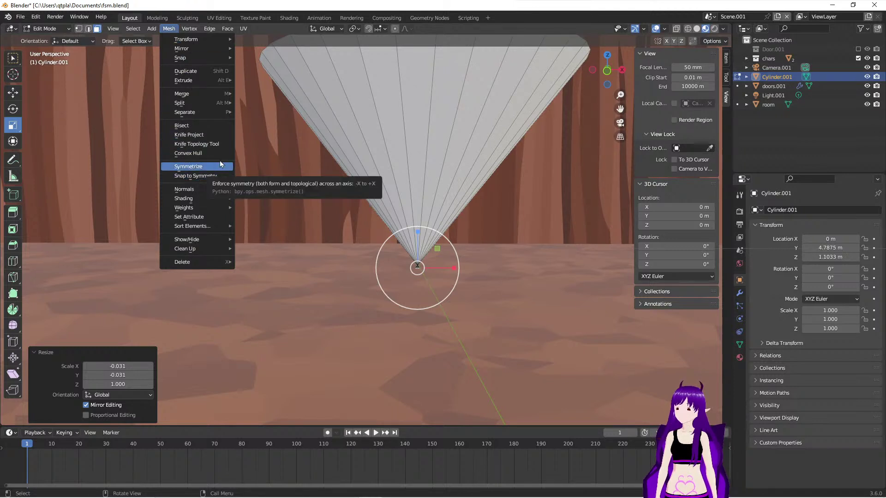
mouse_move(209, 94)
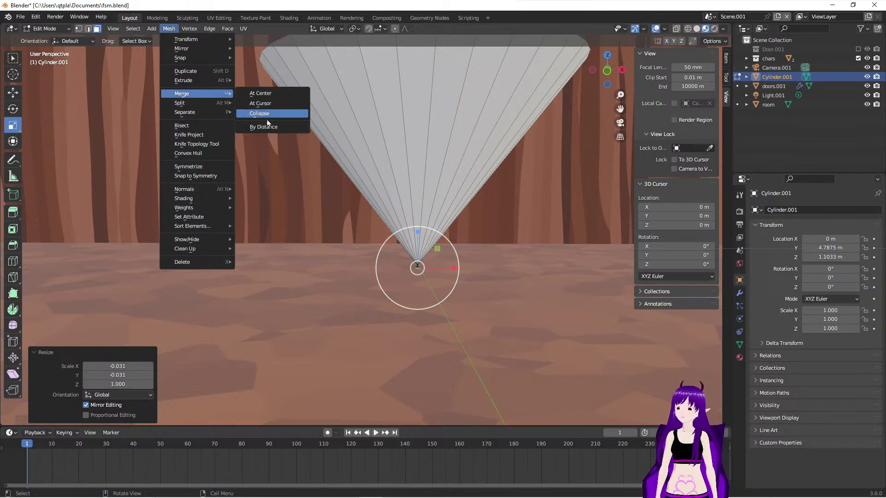
left_click(286, 92)
Step: Examine the pointed spearhead and the whole pole in front of the door from several angles
middle_click_drag(362, 171, 383, 225)
scroll(355, 183, "down", 4)
scroll(346, 189, "down", 2)
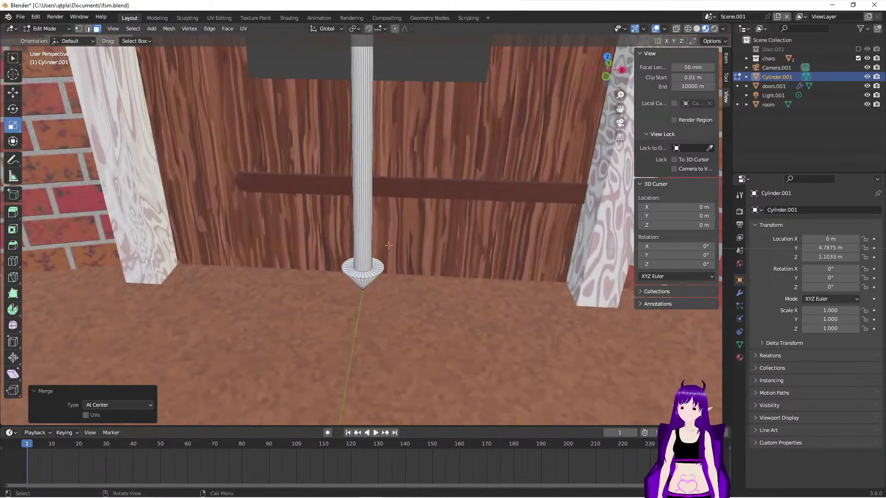
scroll(383, 224, "up", 5)
middle_click_drag(396, 260, 429, 258)
scroll(434, 274, "up", 2)
scroll(441, 291, "up", 2)
middle_click_drag(441, 292, 437, 268)
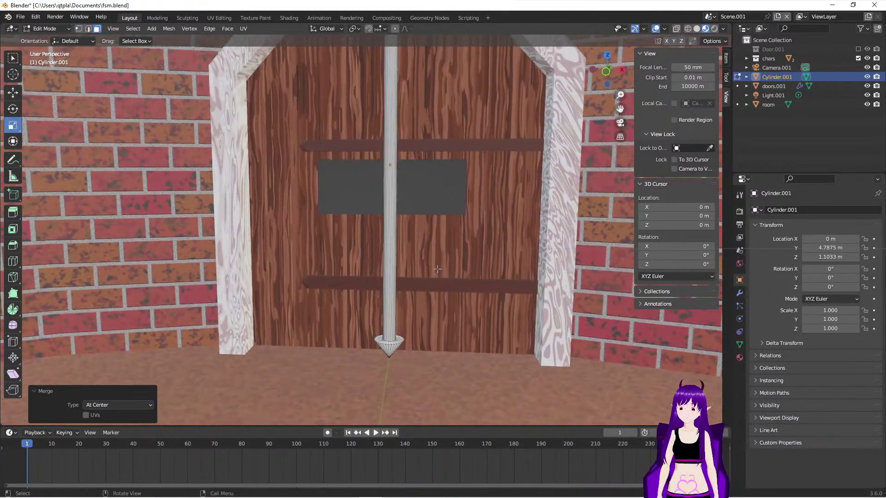
Step: Return to Object Mode and apply Shade Auto Smooth to the pole
key("Tab")
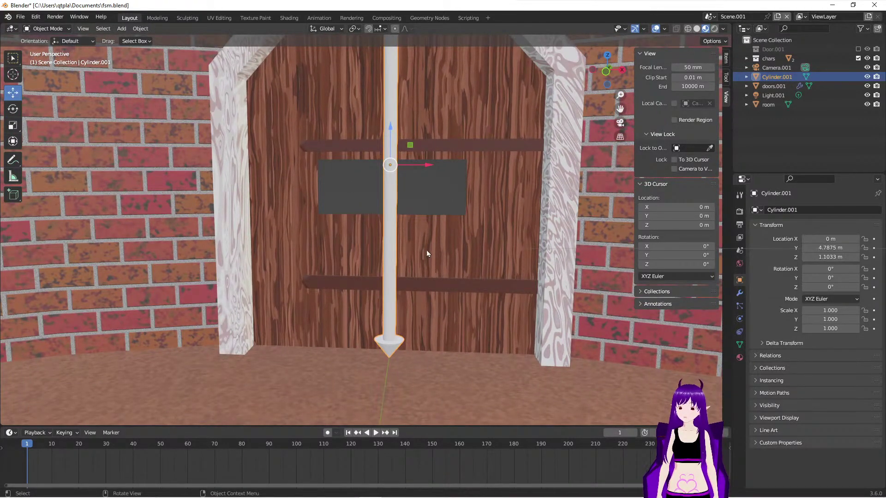
left_click(136, 29)
mouse_move(188, 190)
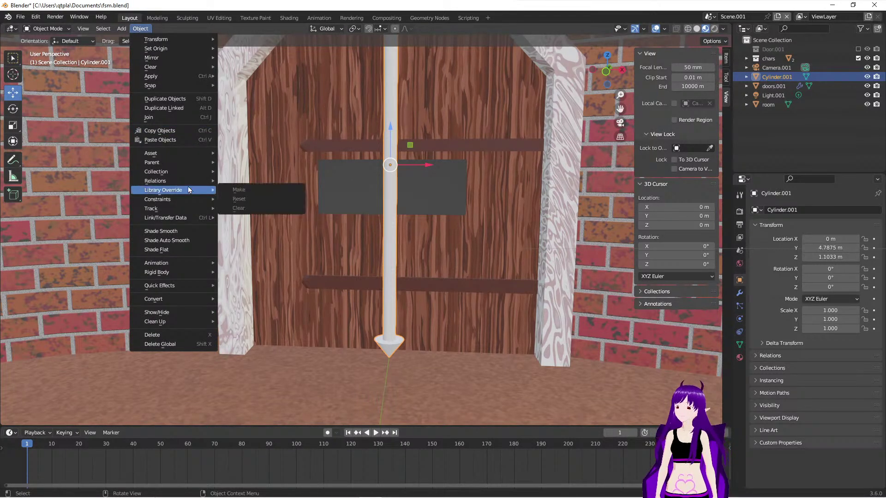
mouse_move(191, 276)
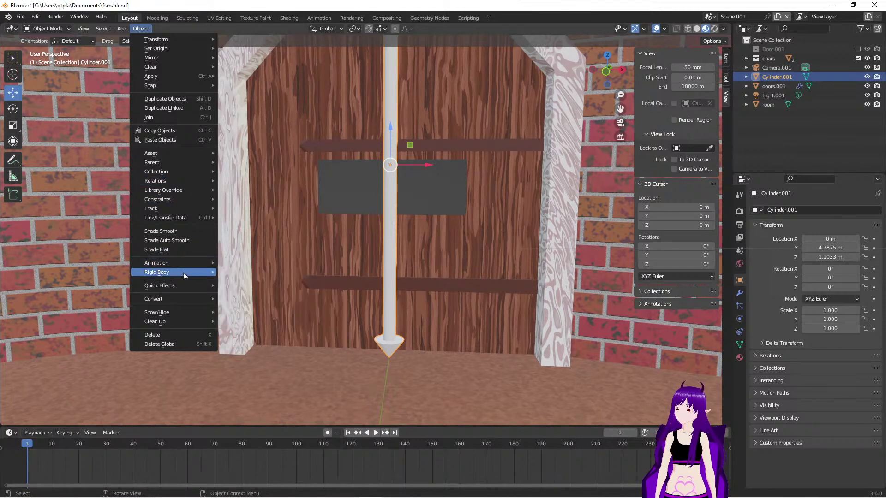
left_click(186, 240)
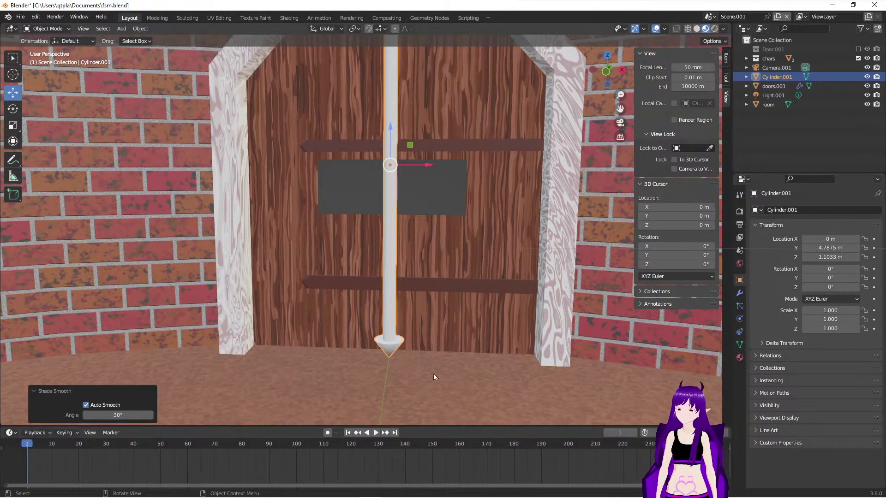
Step: Add an Array modifier to the pole and set its count to 5
scroll(429, 369, "up", 3)
middle_click_drag(428, 367, 419, 344)
scroll(419, 344, "down", 2)
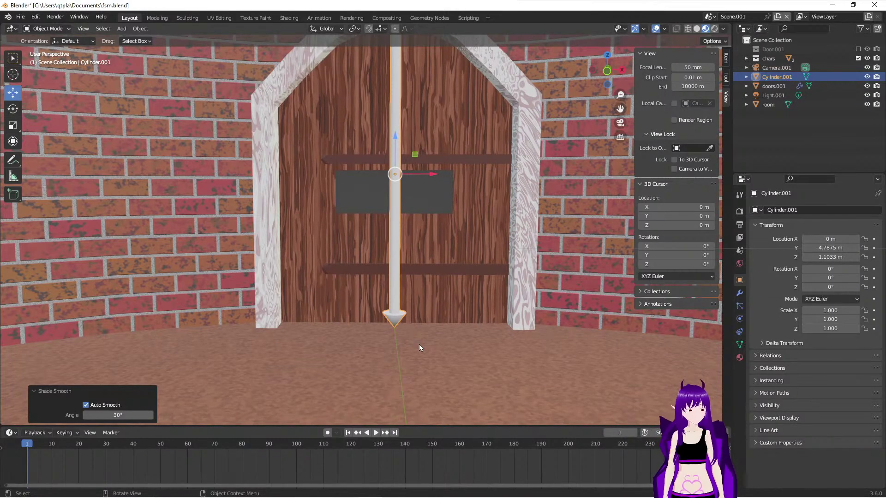
middle_click_drag(452, 292, 441, 353, "shift")
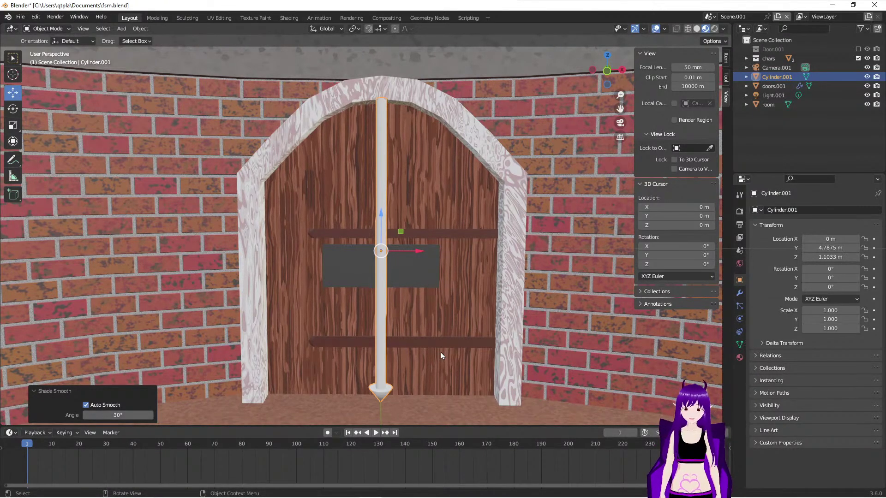
left_click(739, 297)
left_click(786, 214)
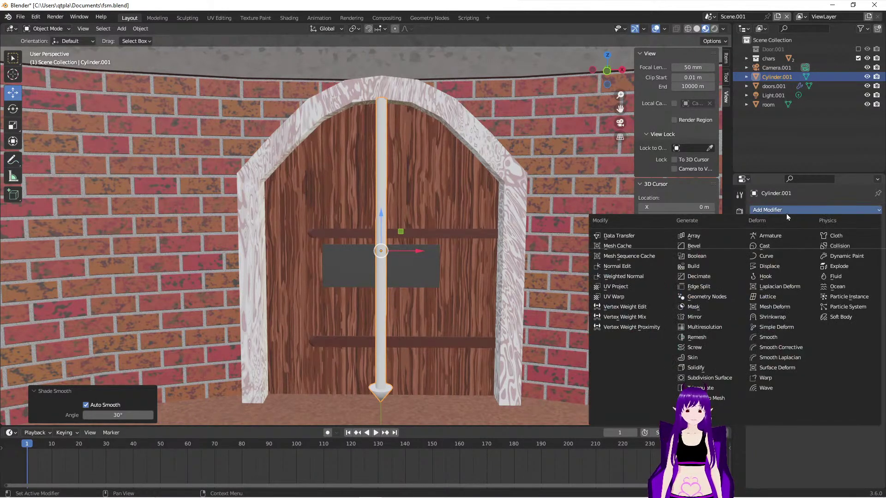
left_click(699, 236)
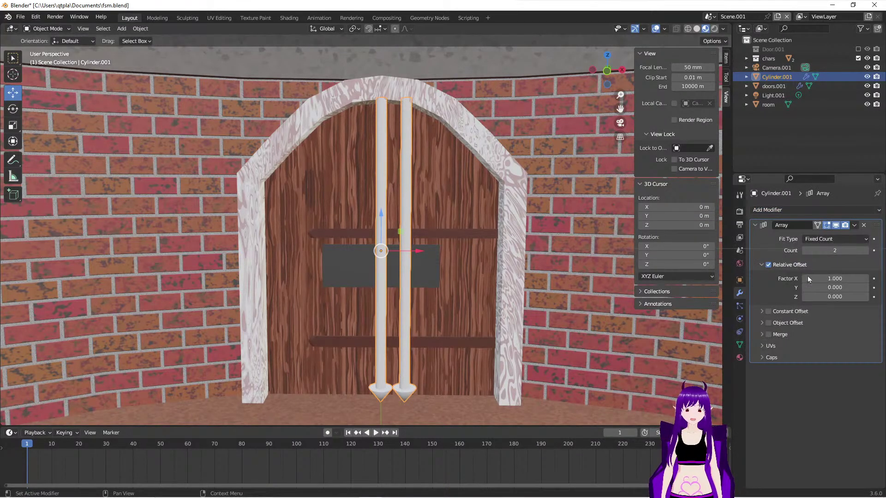
left_click(866, 252)
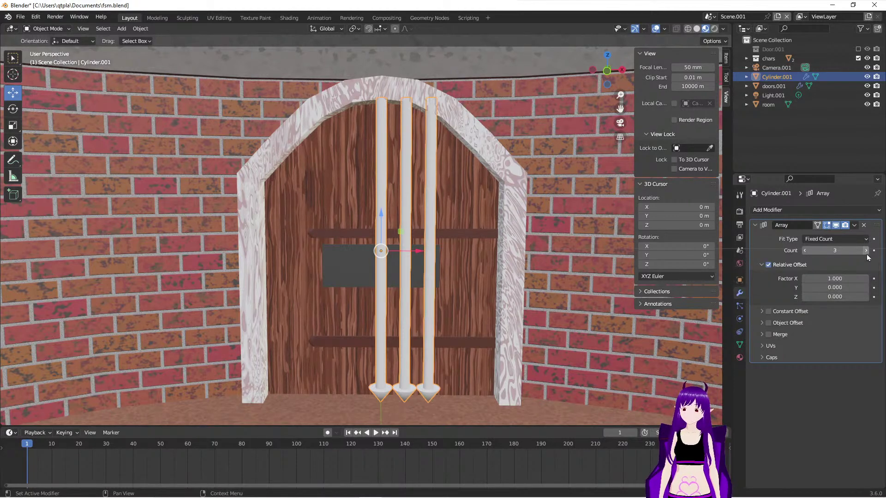
left_click(866, 251)
left_click(865, 251)
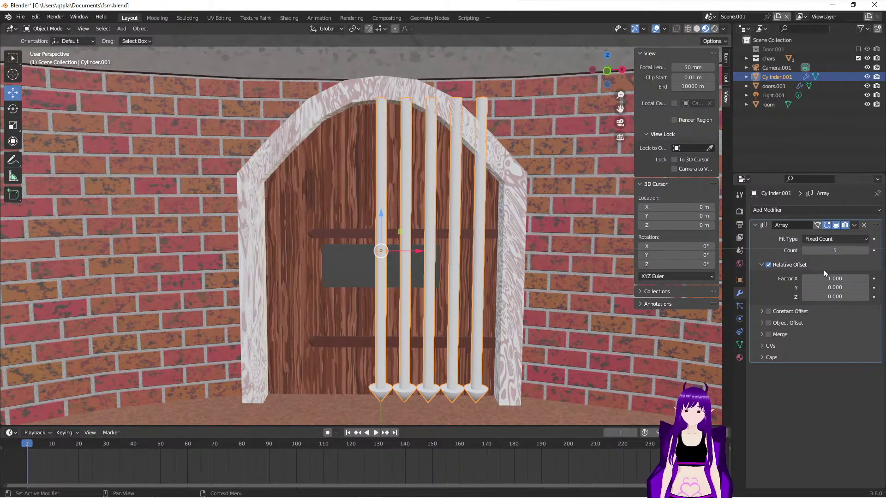
Step: Move the arrayed bars along the negative X axis so the first bar stands beside the door's left post
left_click_drag(416, 252, 311, 264)
left_click_drag(320, 89, 325, 94)
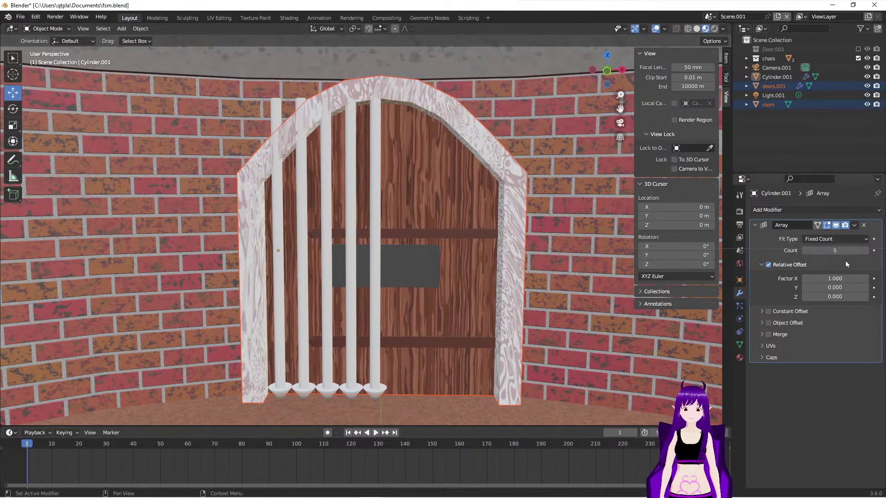
Step: Select the arrayed bars in front of the door and set the Array modifier's count to 9
left_click(281, 372)
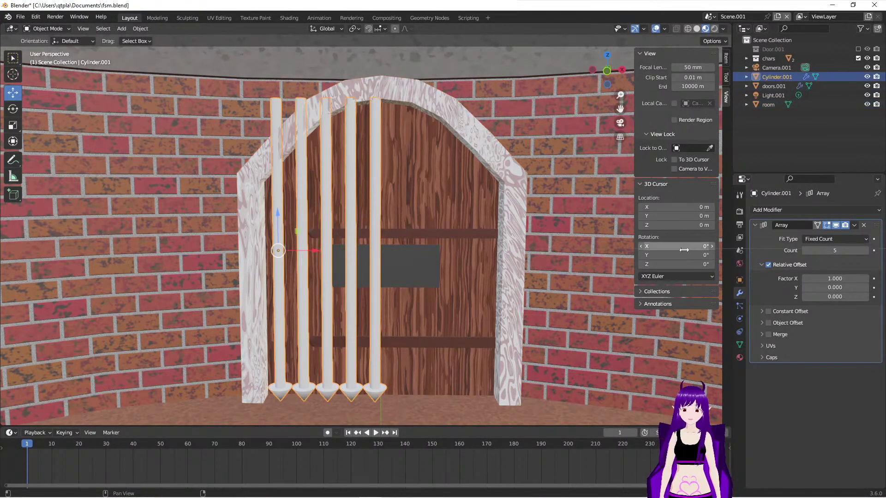
left_click(866, 250)
left_click(866, 252)
left_click(866, 251)
left_click(866, 251)
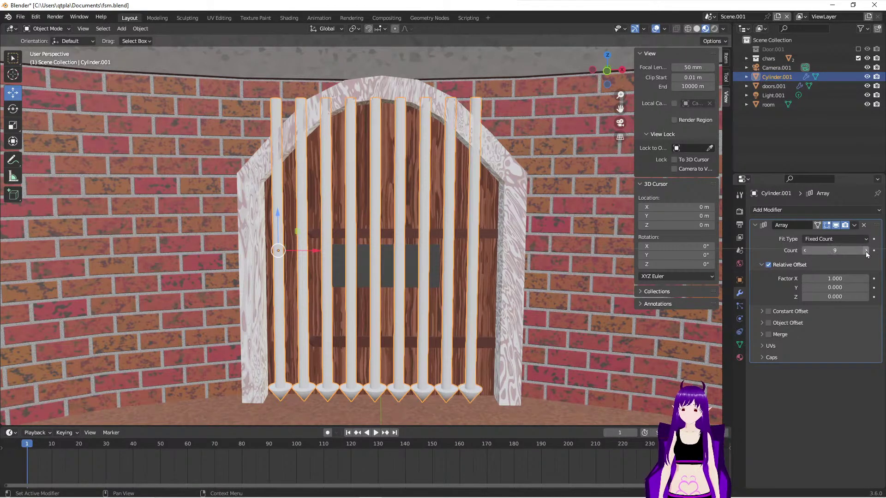
left_click(866, 252)
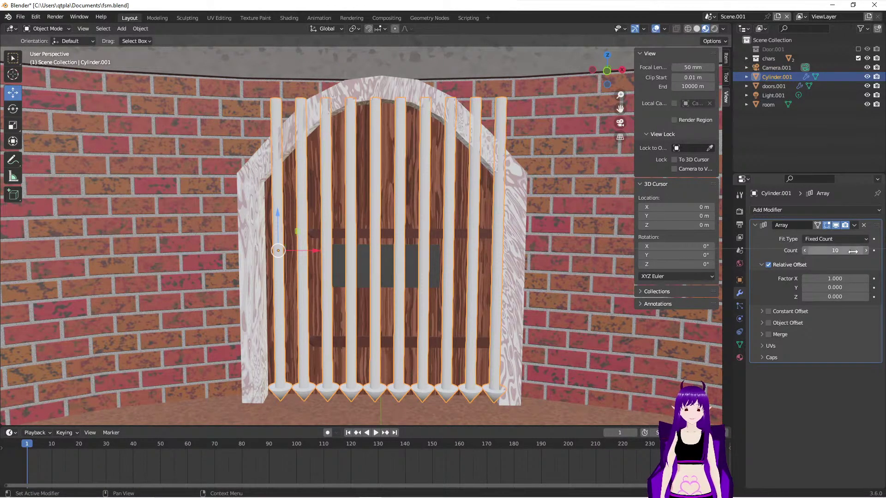
left_click(804, 251)
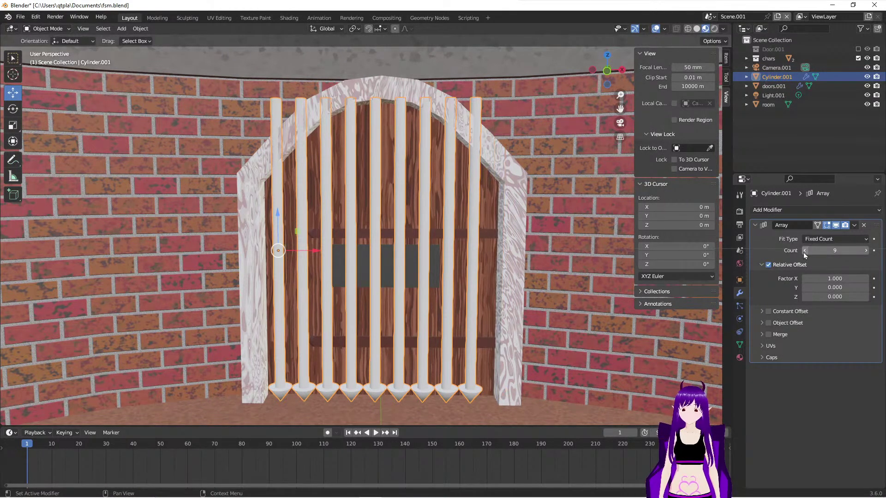
Step: Set the array's relative offset X factor to 1.05 and centre the bars between the door posts along X
left_click_drag(315, 251, 321, 251)
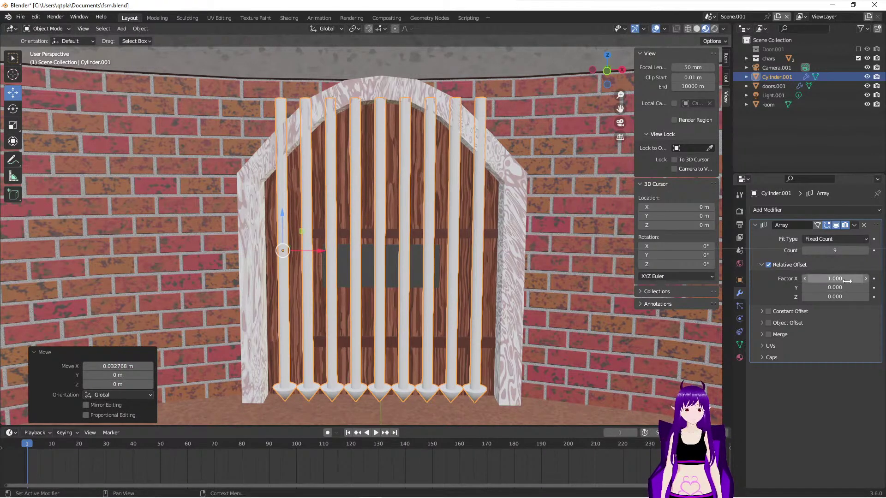
left_click(866, 278)
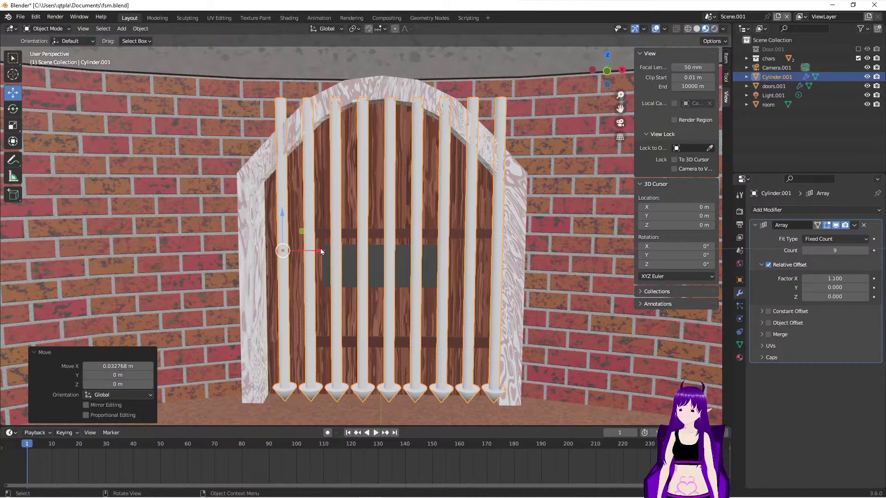
left_click_drag(320, 250, 312, 256)
double_click(851, 279)
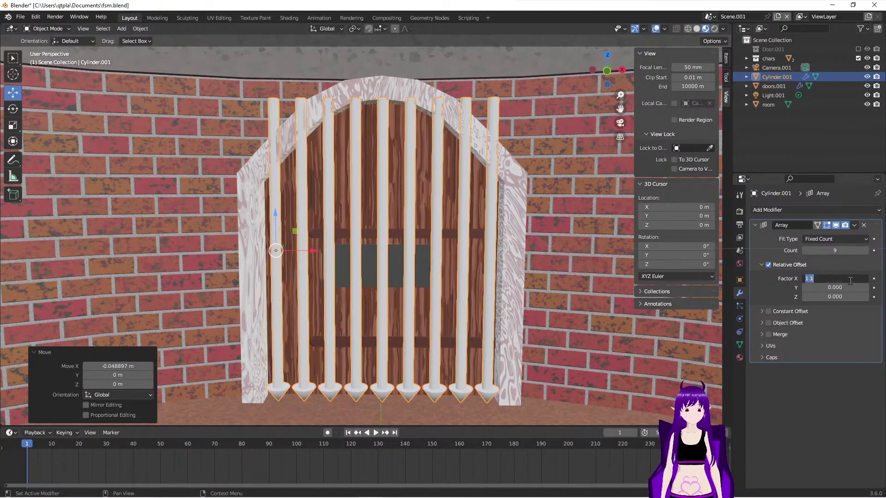
key("BackSpace")
type("0")
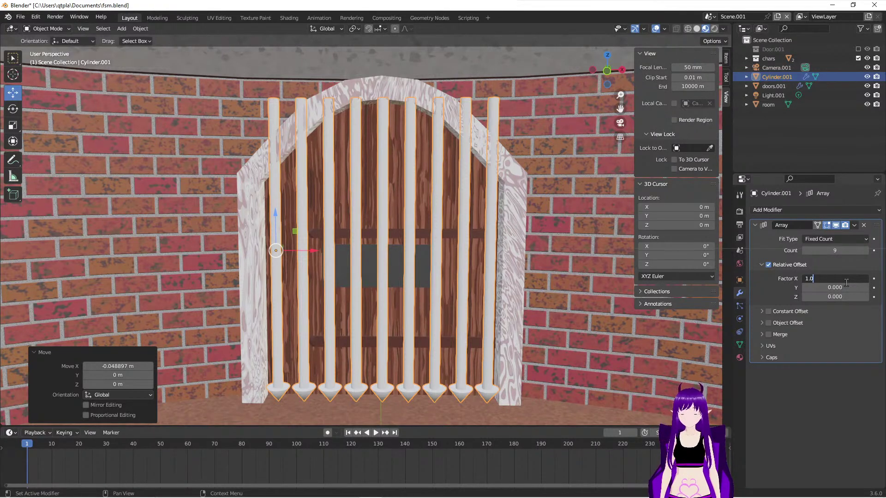
type("5")
key("Return")
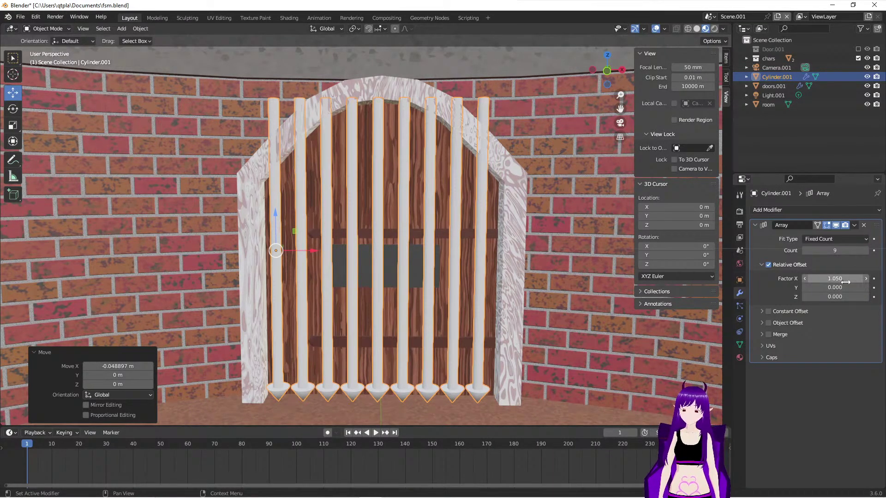
left_click_drag(314, 250, 320, 251)
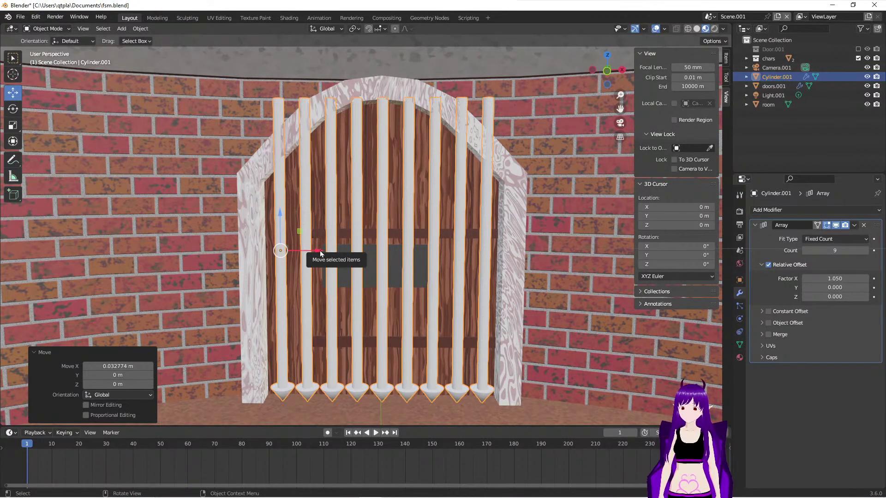
Step: Rename the bars object as portaculus
middle_click_drag(411, 279, 384, 291)
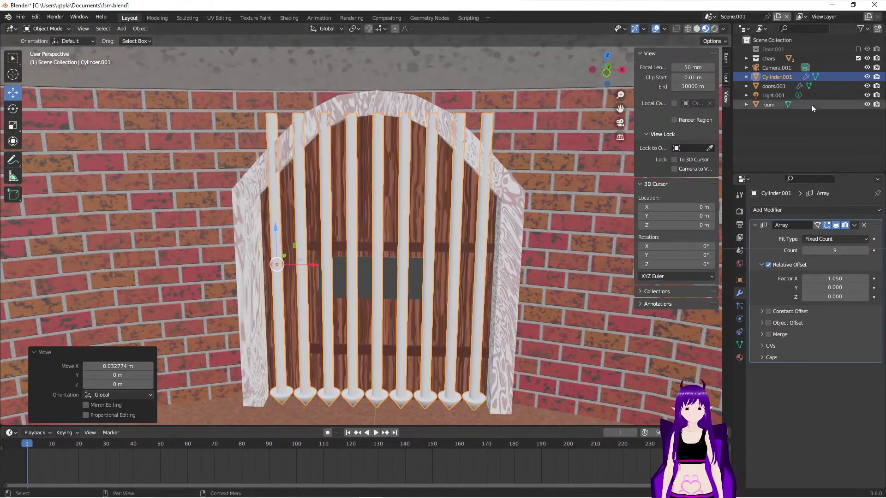
left_click(770, 80)
double_click(770, 80)
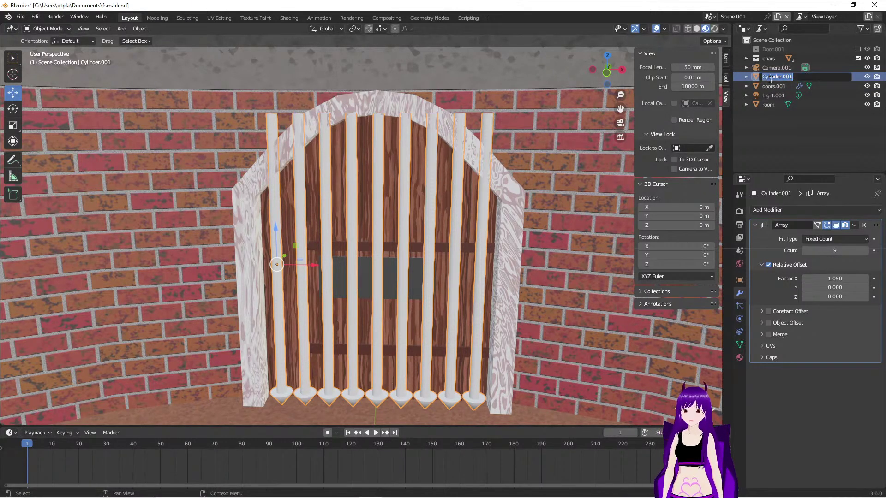
type("po")
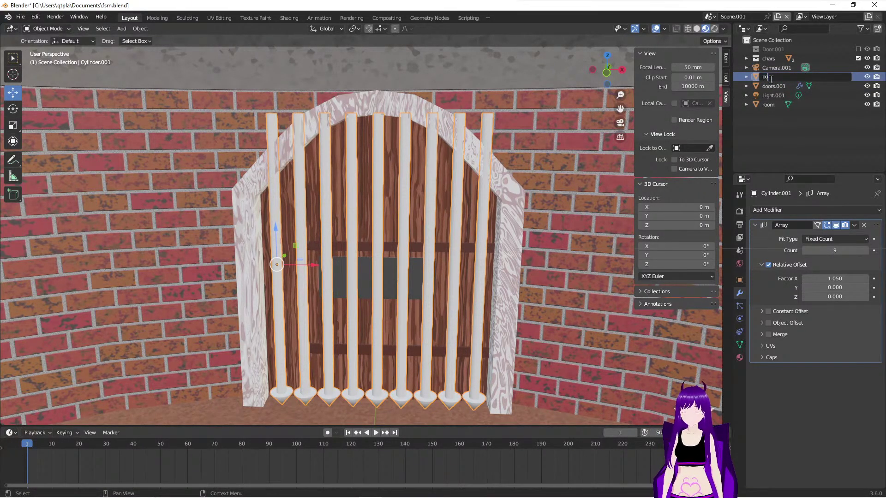
type("rtaculus")
key("Return")
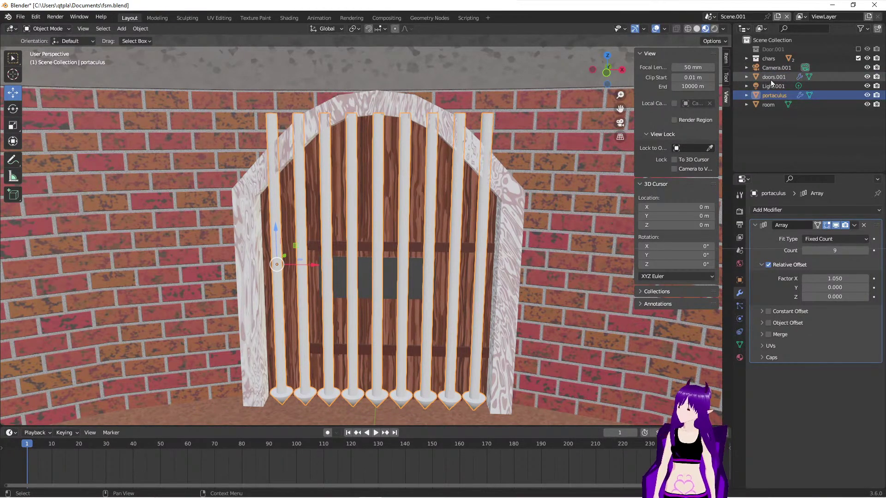
Step: Snap the 3D cursor to the selected bars' origin and add a 2 m cube mesh there
mouse_move(475, 289)
middle_mouse_down()
mouse_move(488, 285)
mouse_move(479, 282)
middle_mouse_up()
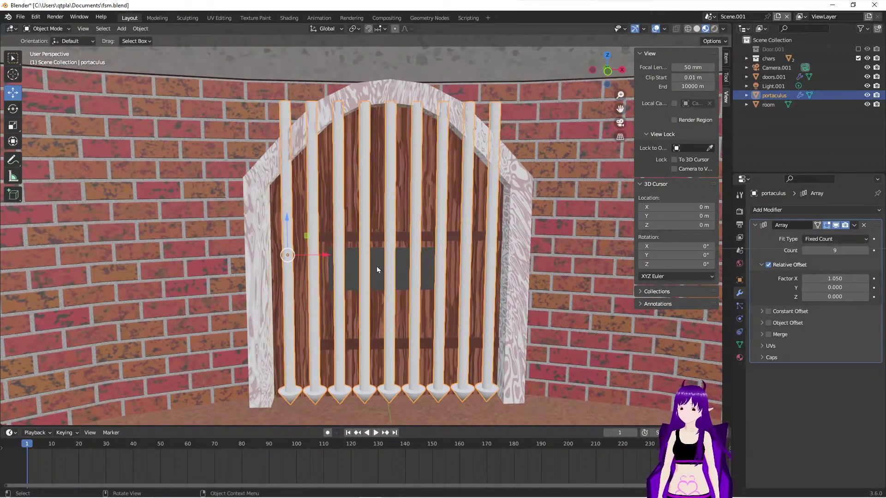
key("shift")
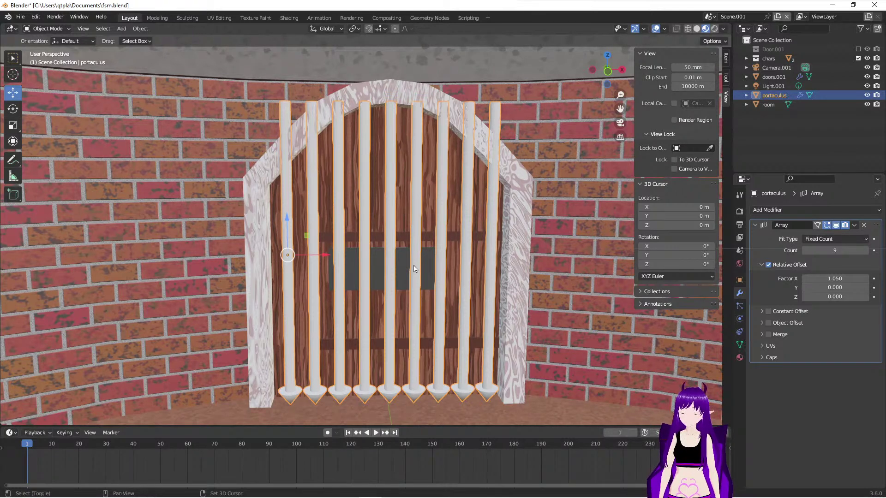
key("shift+s")
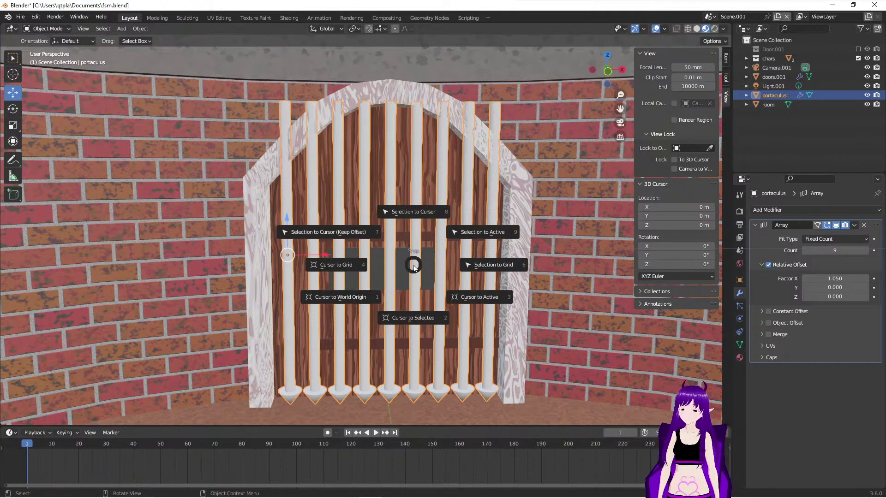
left_click(413, 318)
key("shift+a")
mouse_move(419, 321)
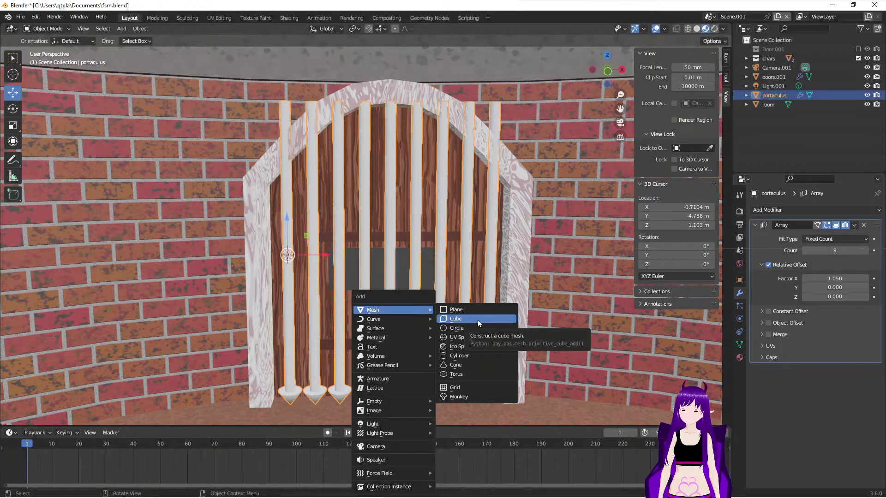
left_click(478, 323)
Step: Move the new cube along the X axis until it is centred in front of the door
middle_click_drag(401, 269, 398, 297)
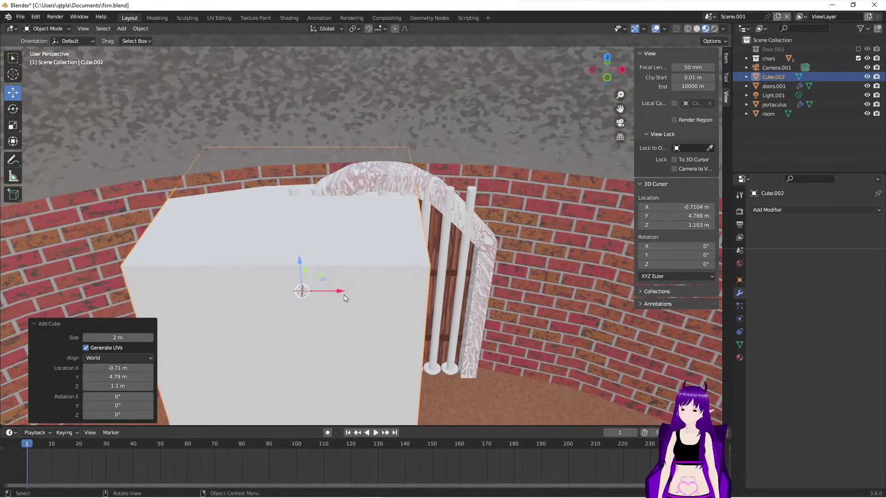
left_click_drag(342, 292, 430, 294)
middle_click_drag(403, 326, 417, 295)
left_click_drag(447, 249, 436, 261)
Step: Switch to wireframe shading and move the cube about 0.36 m along Y so it encloses the gate bars
key("z")
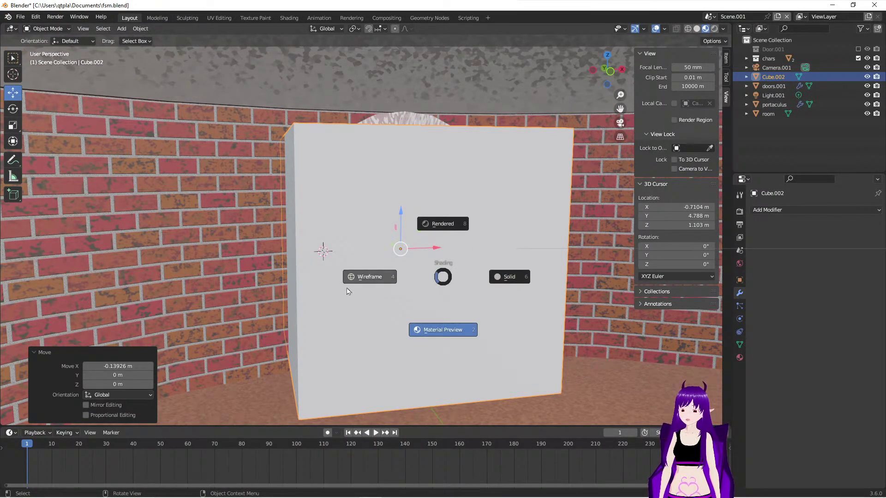
left_click(383, 276)
mouse_move(383, 276)
middle_mouse_down()
mouse_move(417, 286)
mouse_move(408, 290)
mouse_move(406, 265)
mouse_move(362, 247)
mouse_move(404, 289)
mouse_move(470, 270)
mouse_move(455, 273)
middle_mouse_up()
middle_click_drag(407, 235, 344, 278)
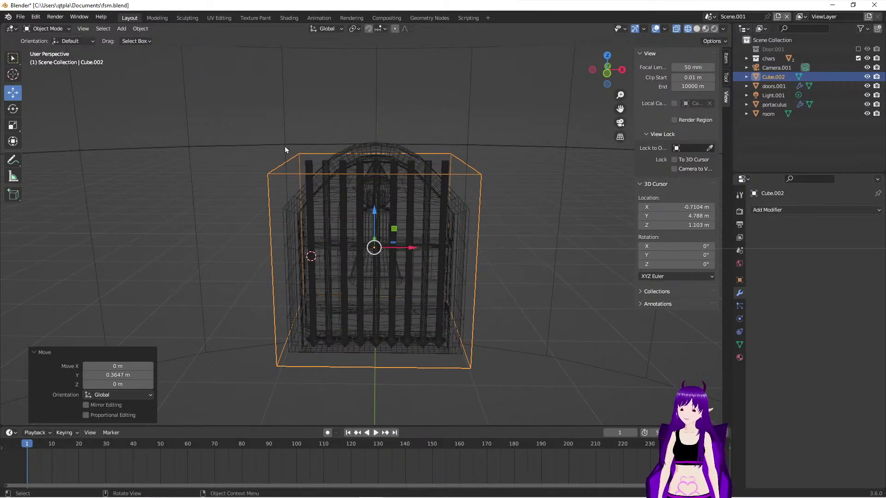
middle_click_drag(348, 274, 352, 237)
scroll(351, 238, "up", 3)
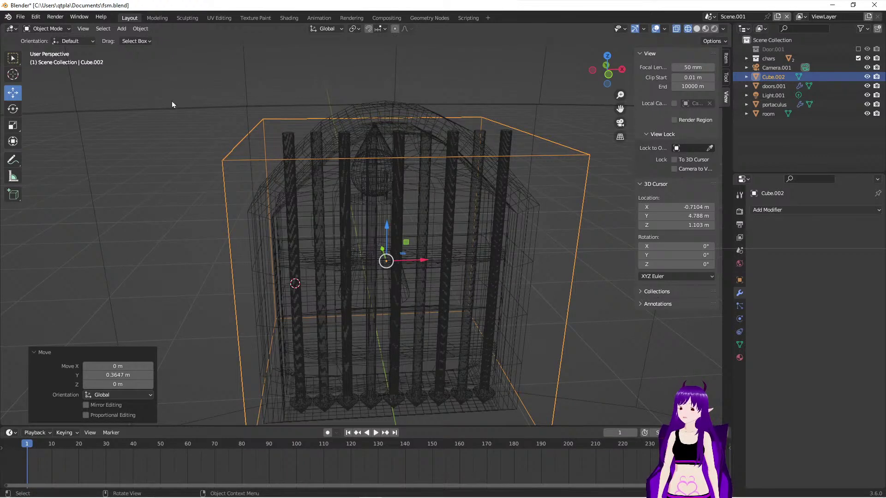
key("z")
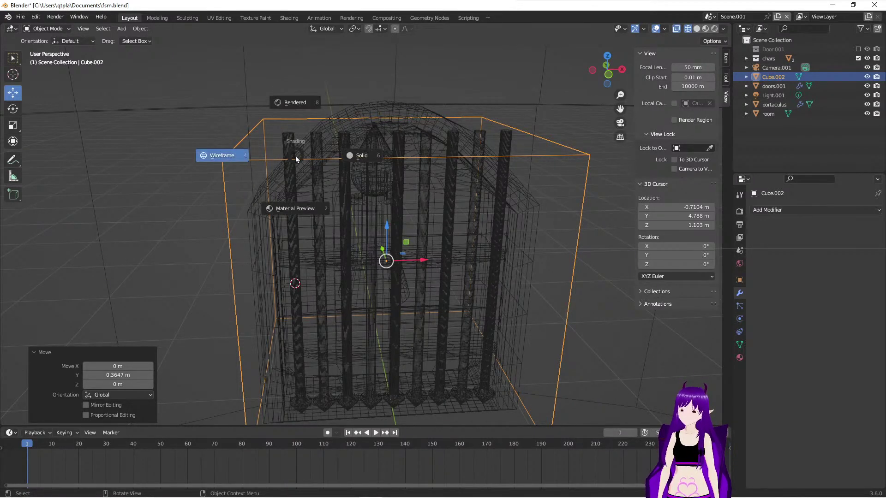
left_click(217, 156)
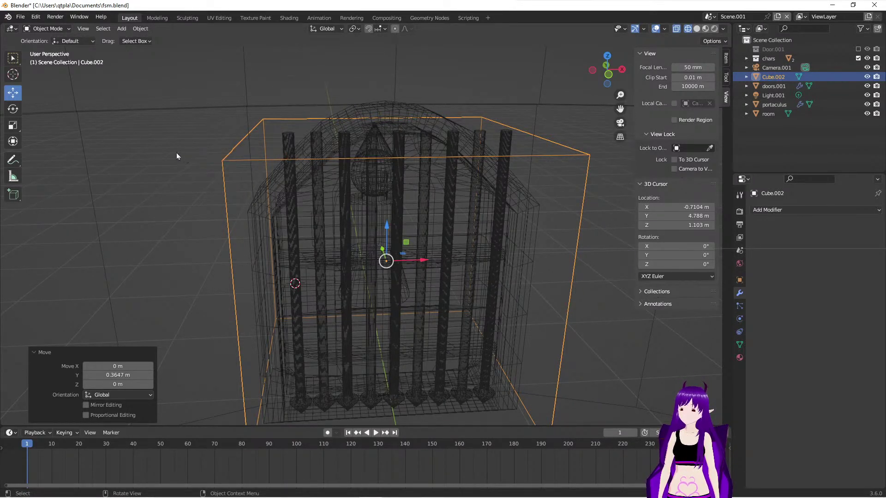
key("shift+z")
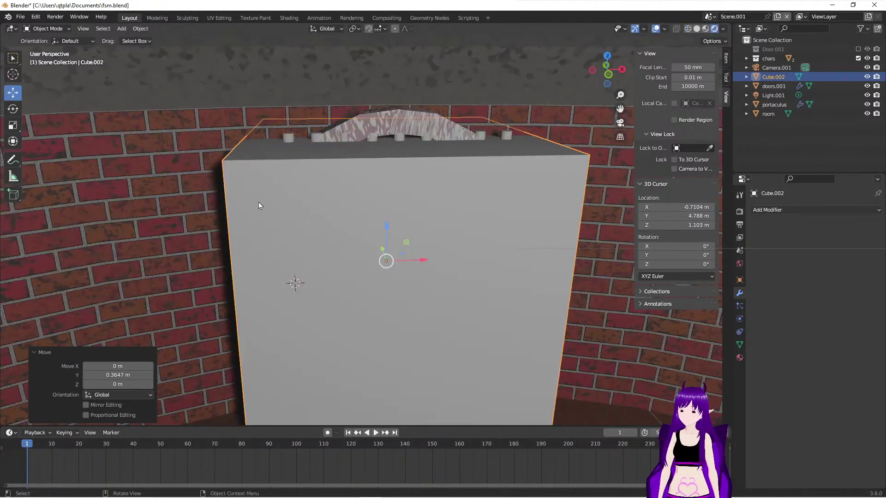
middle_click_drag(234, 211, 237, 220)
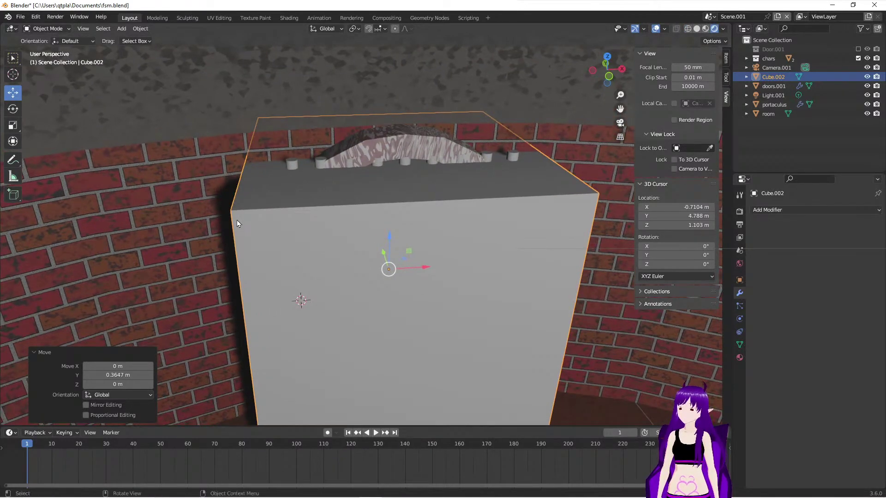
Step: Enter Edit Mode on the cube and display it in wireframe shading
key("Tab")
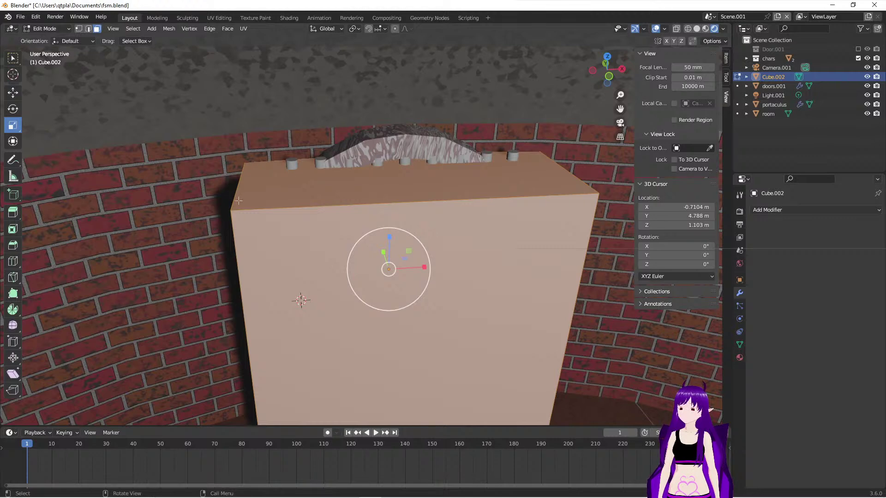
key("z")
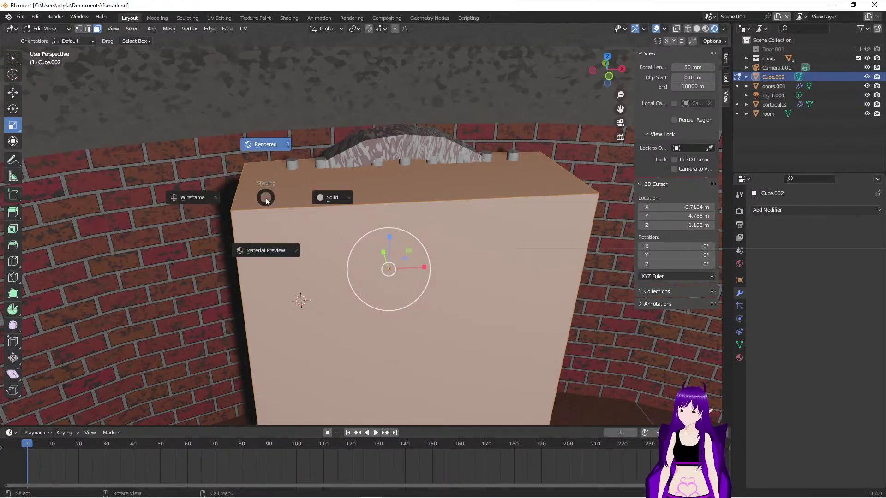
left_click(202, 208)
mouse_move(194, 234)
middle_mouse_down()
mouse_move(214, 237)
mouse_move(196, 233)
mouse_move(222, 200)
middle_mouse_up()
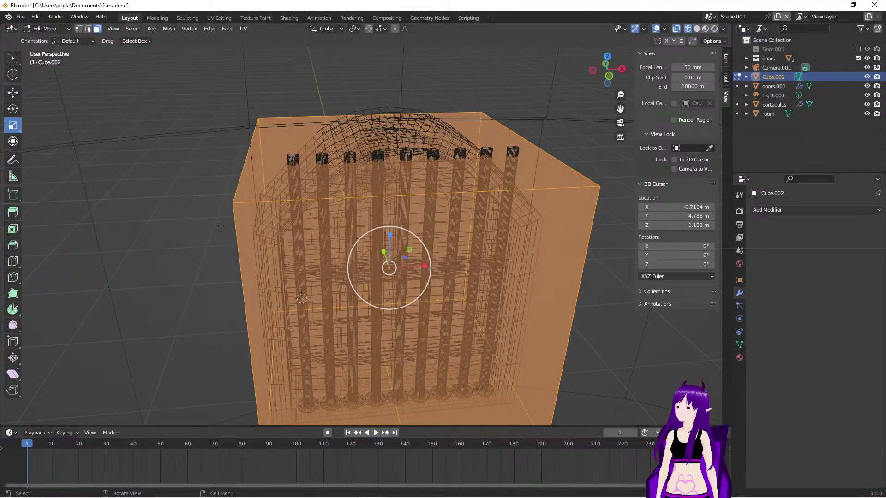
Step: Select only the cube's top face and lower it about 0.51 m along Z
left_click(13, 58)
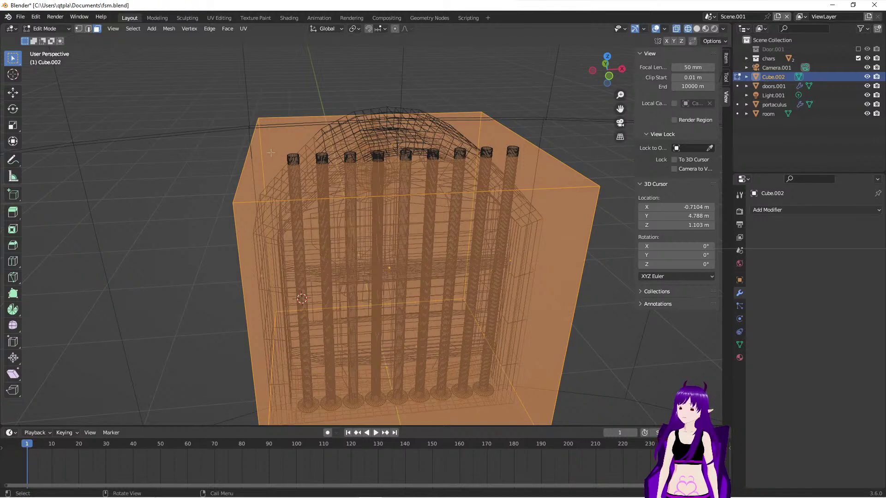
left_click(270, 153)
middle_click_drag(195, 214, 220, 237)
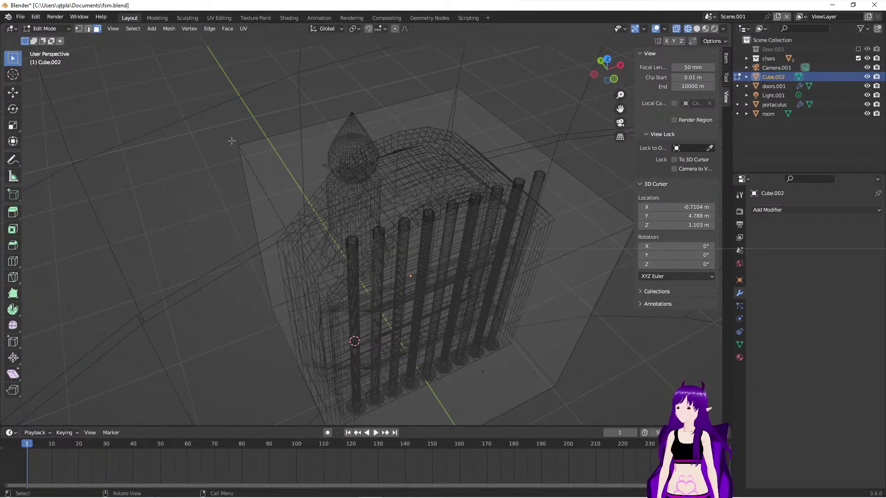
left_click(414, 183)
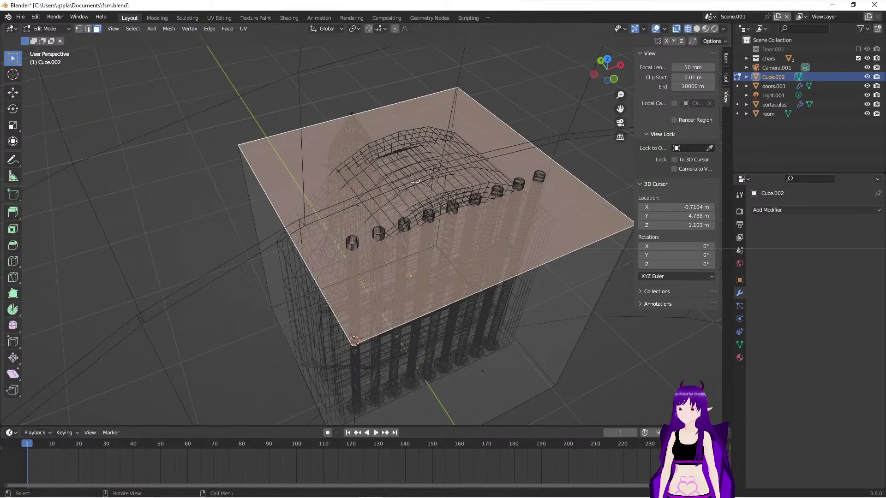
left_click(13, 93)
left_click_drag(425, 154, 412, 205)
Step: Add one centred vertical loop cut through the cube, dividing it into two halves along X
middle_click_drag(411, 205, 440, 279)
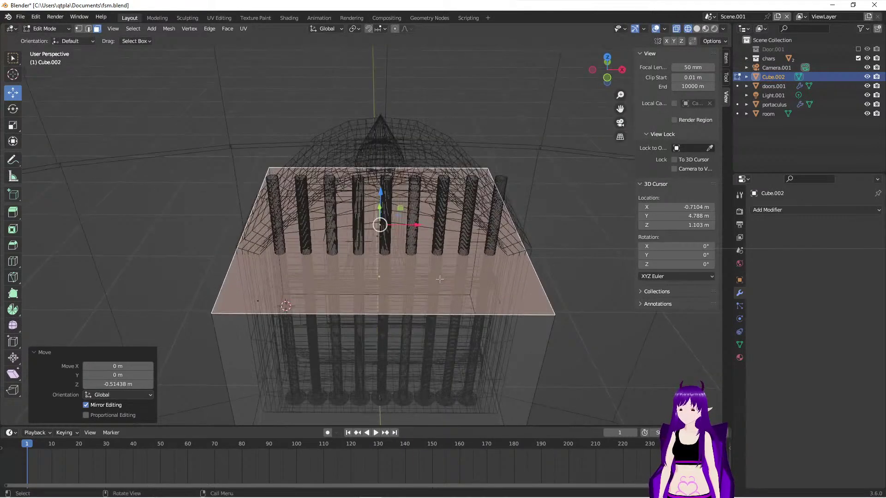
left_click(13, 262)
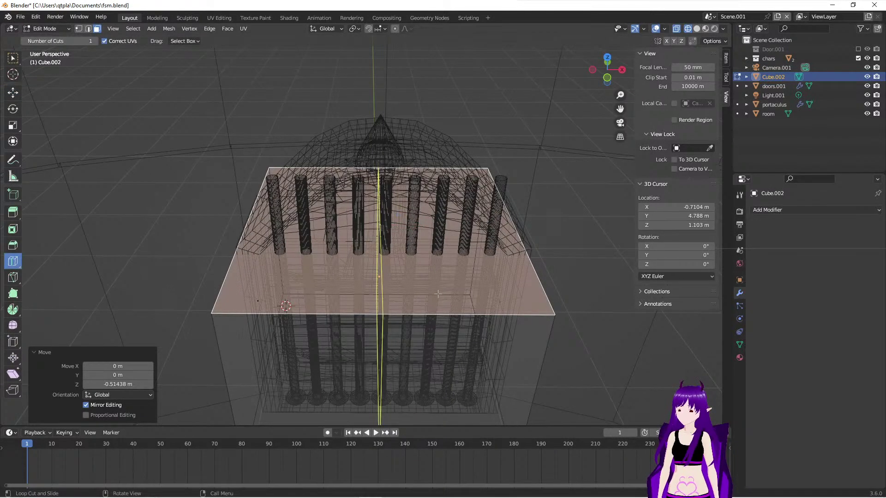
left_click(438, 294)
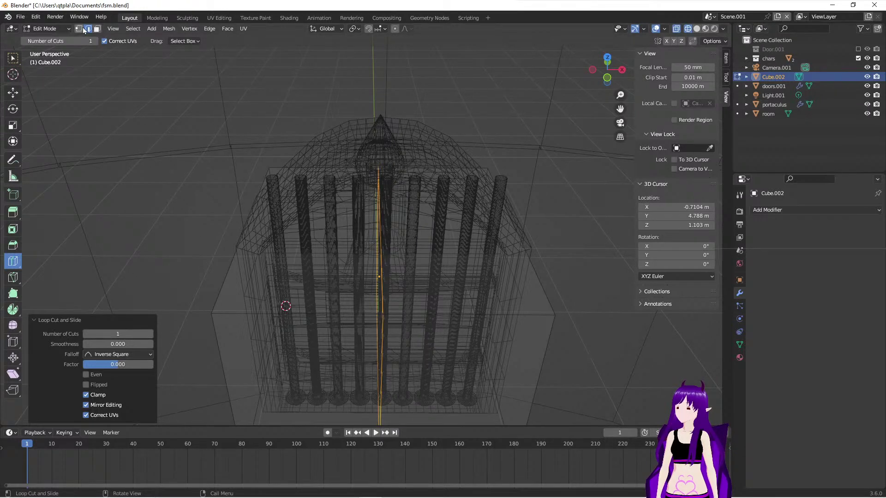
Step: Select the top edge of the cube's central loop cut and raise it about 0.51 m along Z to form a ridge
left_click(16, 61)
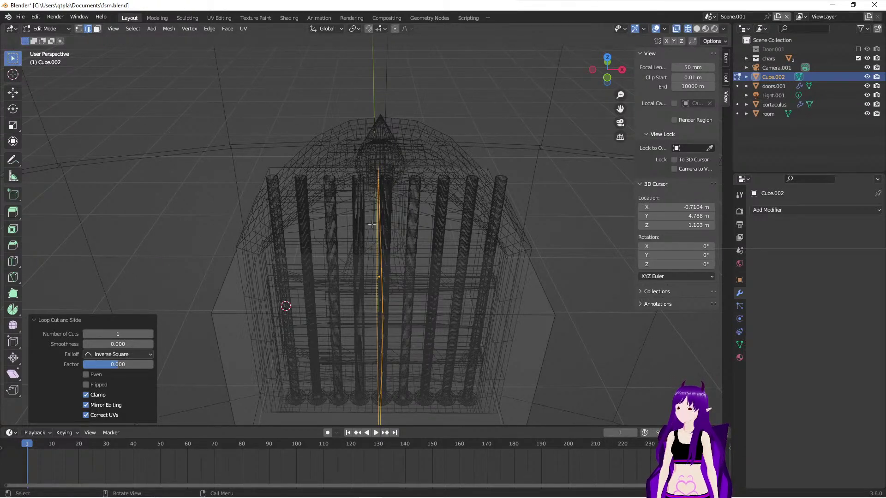
left_click(379, 237)
middle_click_drag(365, 289, 431, 298)
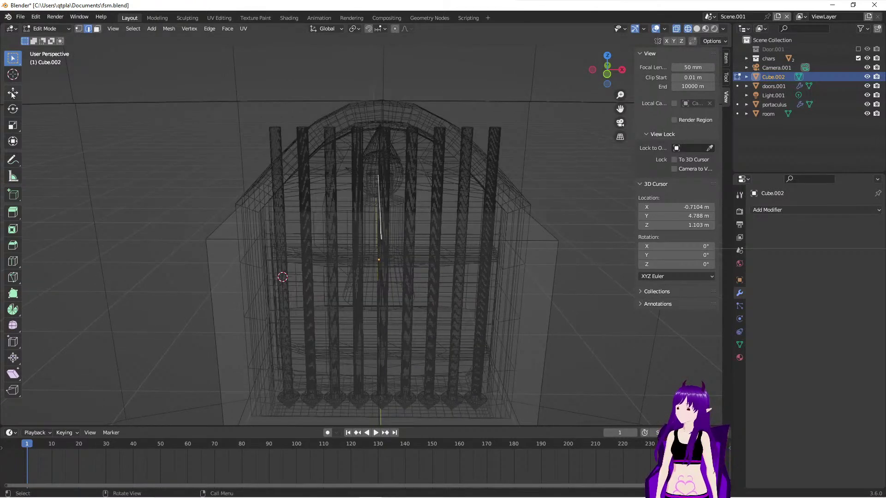
left_click(13, 94)
left_click_drag(381, 163, 381, 94)
Step: Switch to solid shading and raise the ridge edge about 0.055 m more along Z towards the arch
middle_click_drag(383, 97, 410, 178)
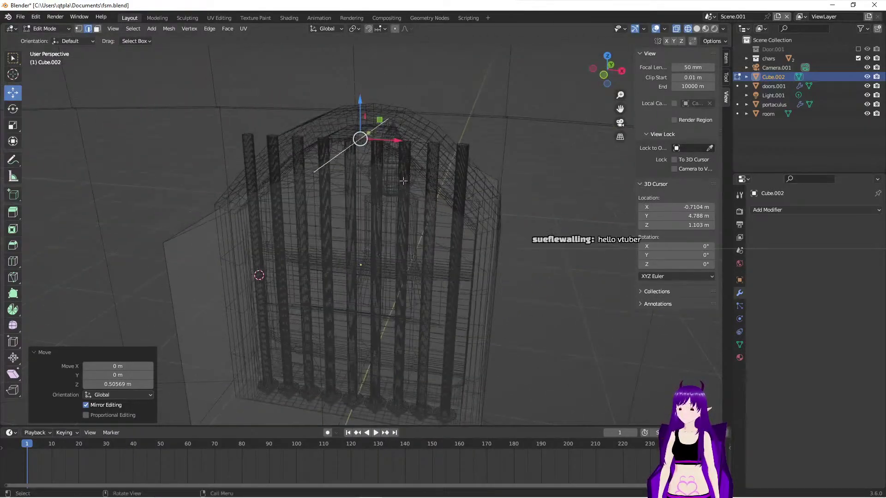
scroll(393, 182, "up", 2)
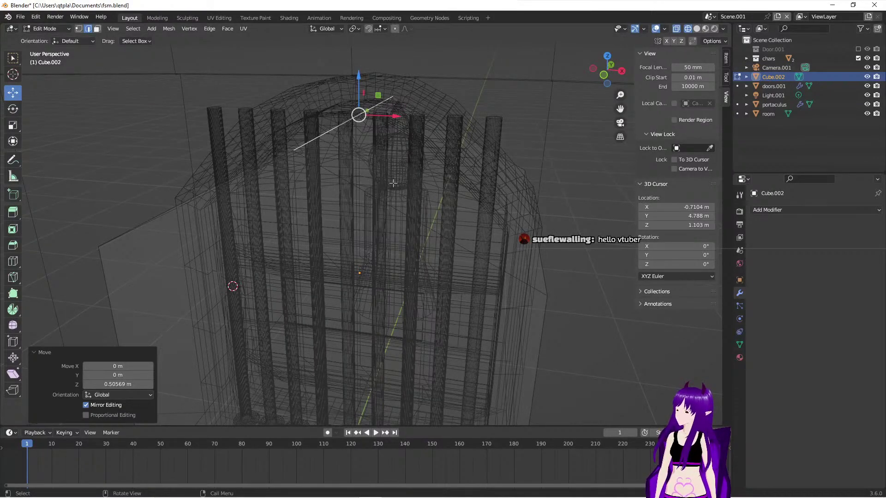
middle_click_drag(403, 205, 372, 223)
scroll(409, 205, "up", 1)
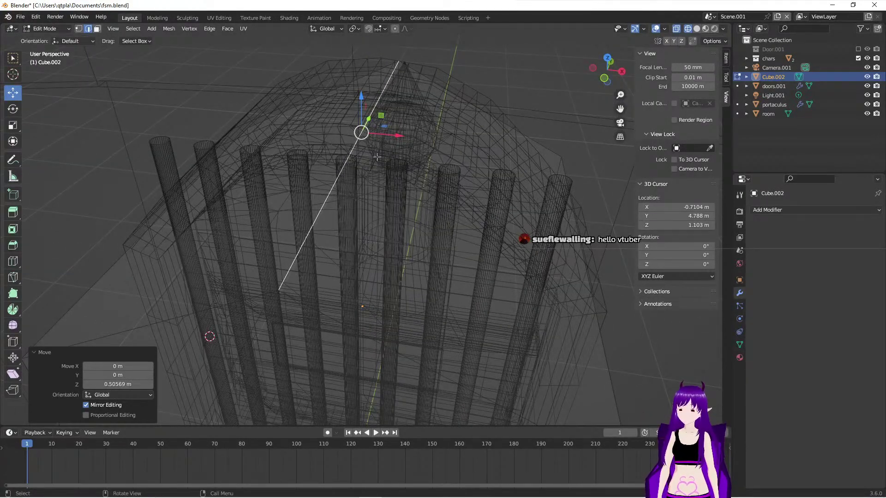
key("shift+z")
middle_click_drag(335, 192, 348, 188)
middle_click_drag(306, 222, 317, 217)
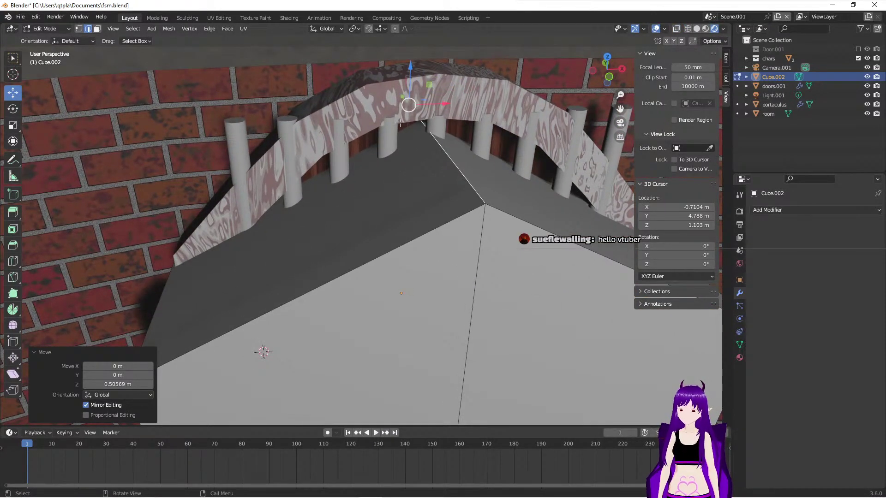
key("z")
left_click(459, 124)
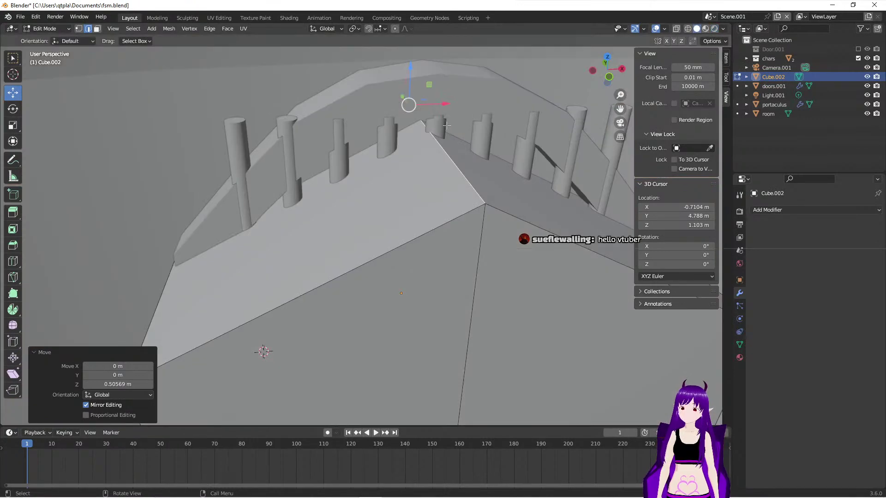
left_click_drag(411, 67, 411, 52)
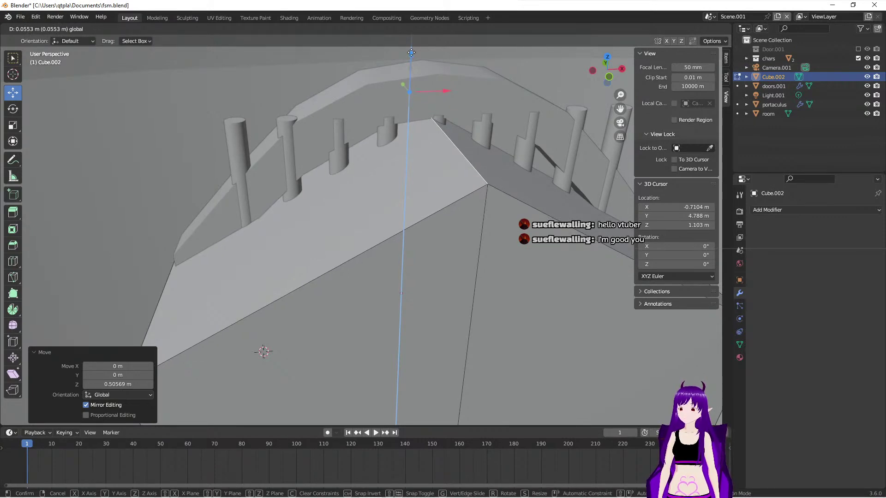
left_click_drag(411, 53, 411, 52)
Step: Switch to face selection and select the cube's two opposite outer side faces
mouse_move(369, 231)
middle_mouse_down()
mouse_move(313, 203)
mouse_move(371, 218)
middle_mouse_up()
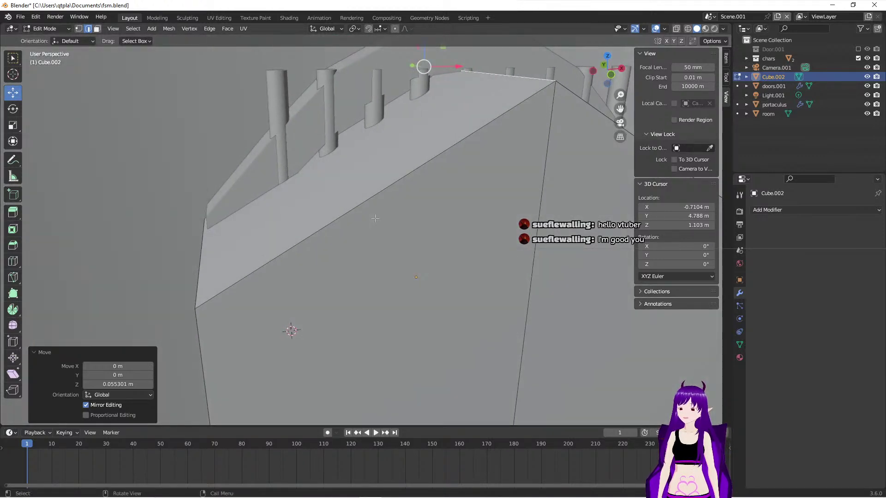
scroll(240, 235, "down", 3)
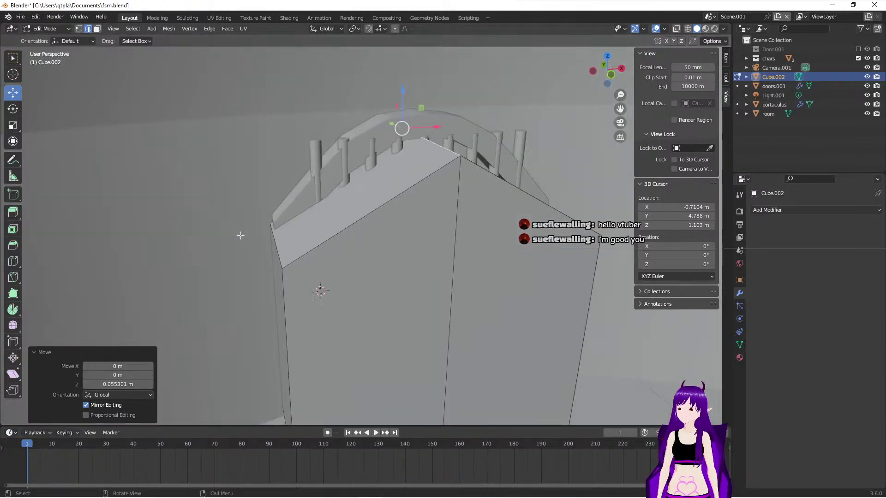
left_click(97, 29)
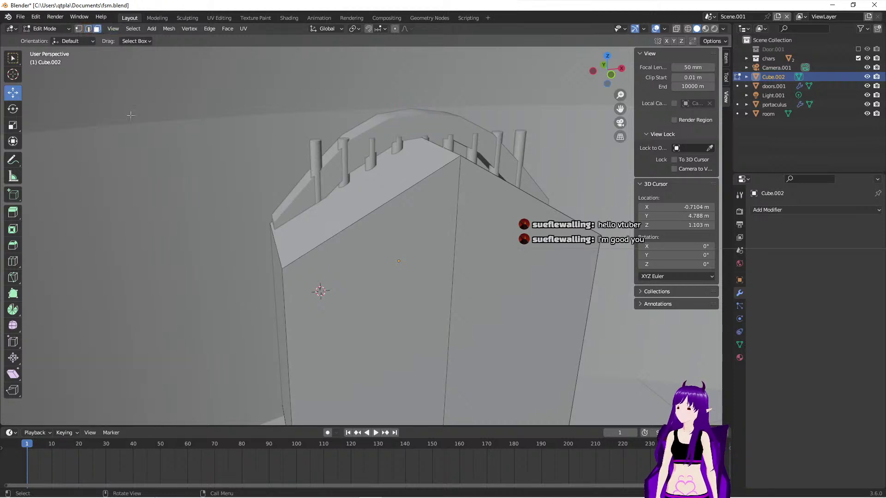
left_click(277, 291)
middle_click_drag(458, 324, 418, 282)
left_click(417, 283, "shift")
middle_click_drag(238, 277, 270, 293)
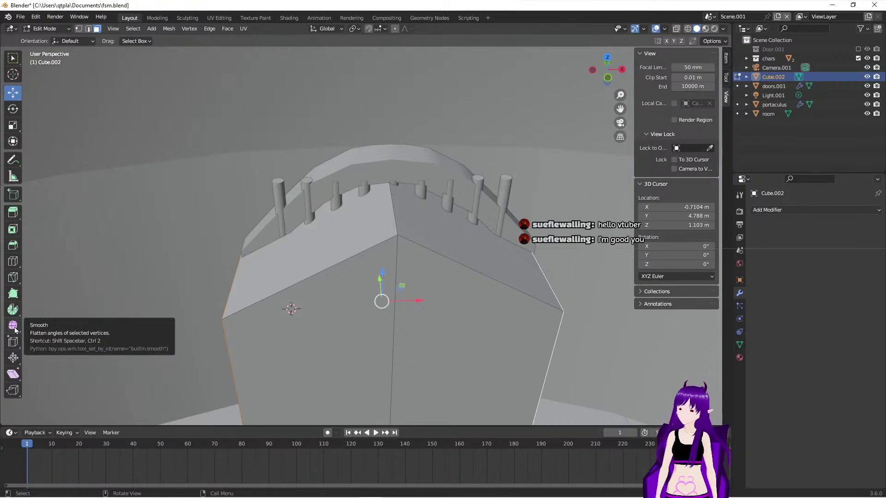
Step: Display the scene in rendered shading around the cube in the doorway
middle_click_drag(105, 297, 267, 285)
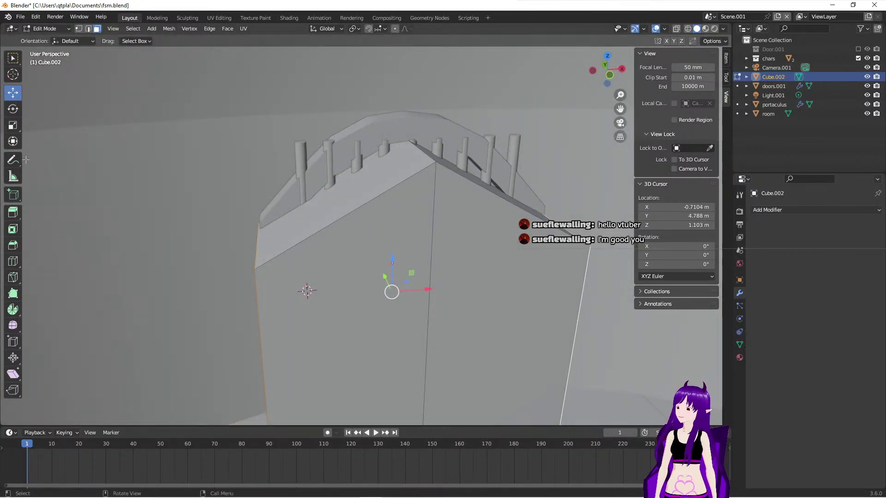
scroll(222, 201, "down", 3)
scroll(221, 201, "up", 10)
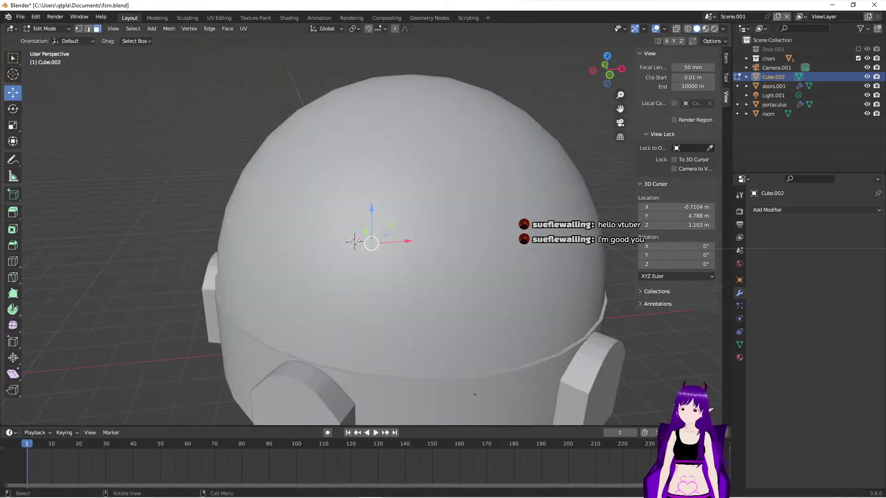
scroll(225, 224, "up", 3)
scroll(225, 224, "down", 4)
middle_click_drag(225, 225, 237, 246)
scroll(237, 247, "up", 3)
scroll(238, 247, "down", 3)
key("z")
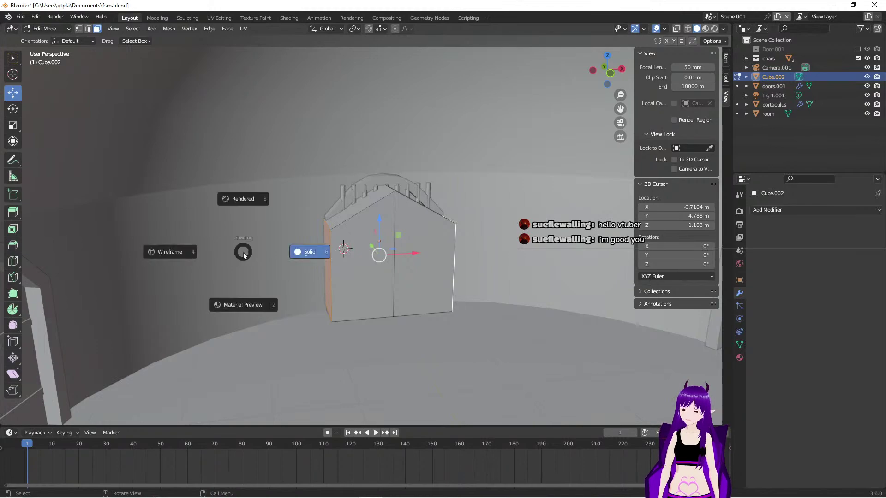
left_click(245, 197)
Step: Select the elf in the chars collection and examine where it stands relative to the cube behind the door
mouse_move(347, 318)
middle_mouse_down()
mouse_move(504, 327)
mouse_move(390, 337)
middle_mouse_up()
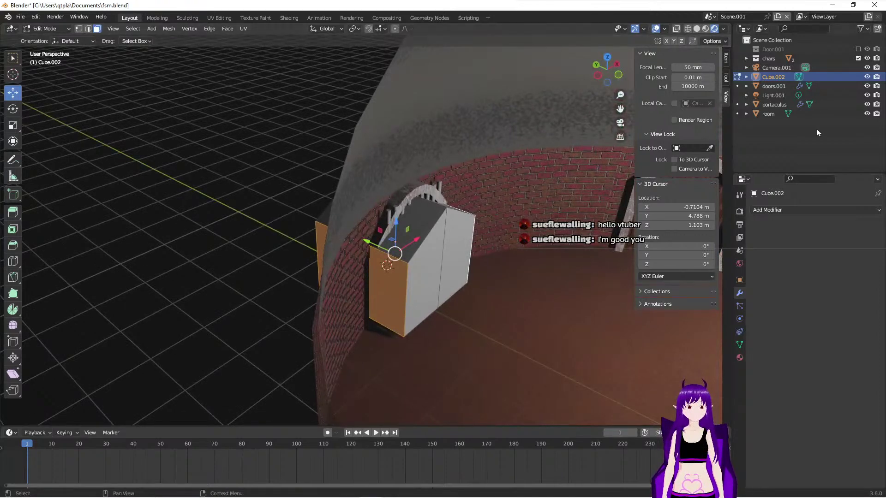
left_click(745, 58)
left_click(774, 68)
middle_click_drag(263, 292, 326, 300)
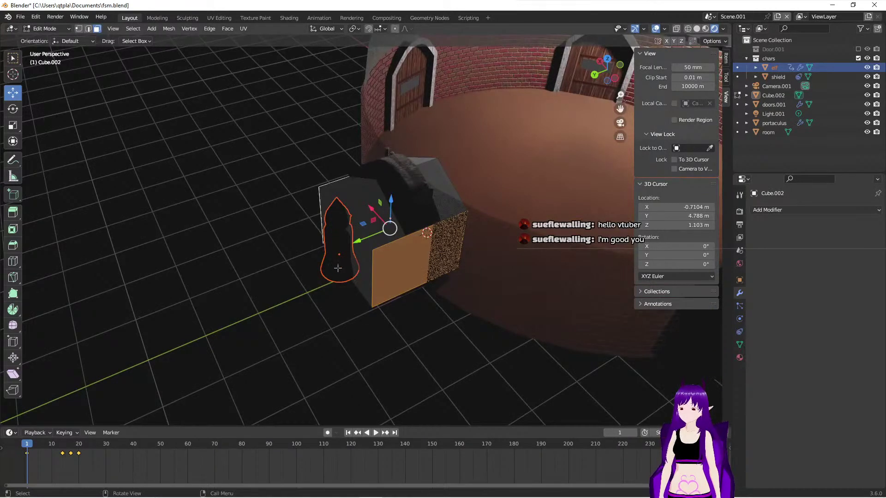
scroll(338, 268, "up", 3)
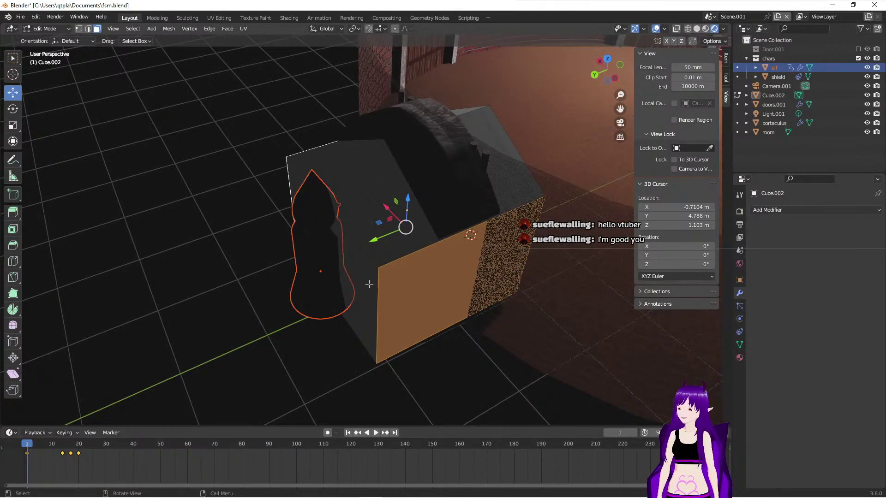
middle_click_drag(407, 275, 266, 249)
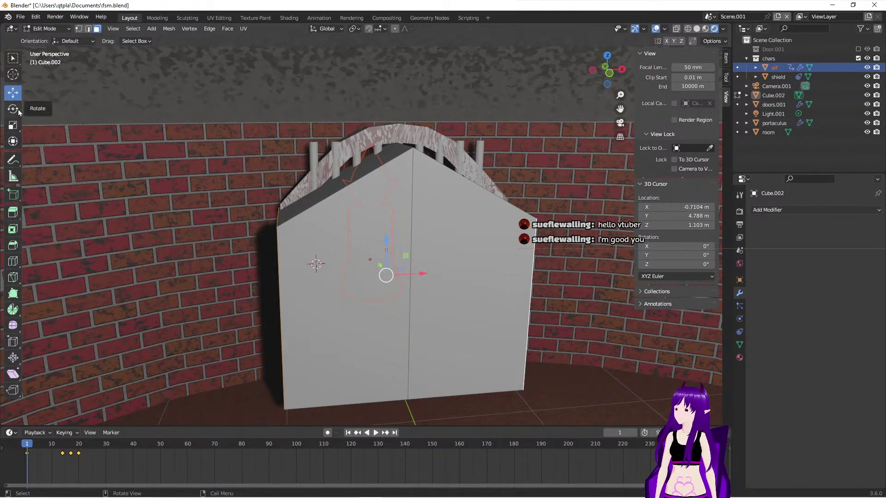
Step: Scale the cube's two side faces along X by about 0.80, 1.03 and 1.05 in turn to fit the door arch
left_click(13, 125)
middle_click_drag(443, 300, 414, 299)
left_click_drag(429, 272, 422, 275)
middle_click_drag(422, 275, 418, 304)
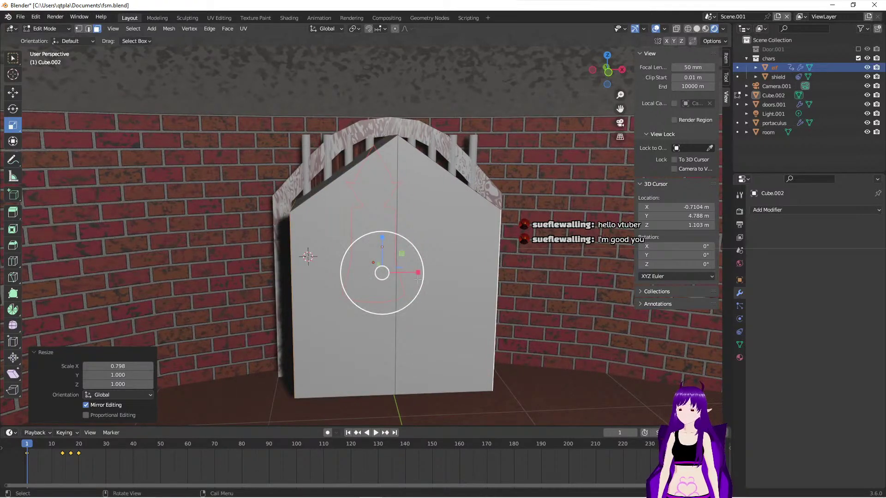
left_click_drag(418, 272, 420, 272)
middle_click_drag(419, 272, 397, 280)
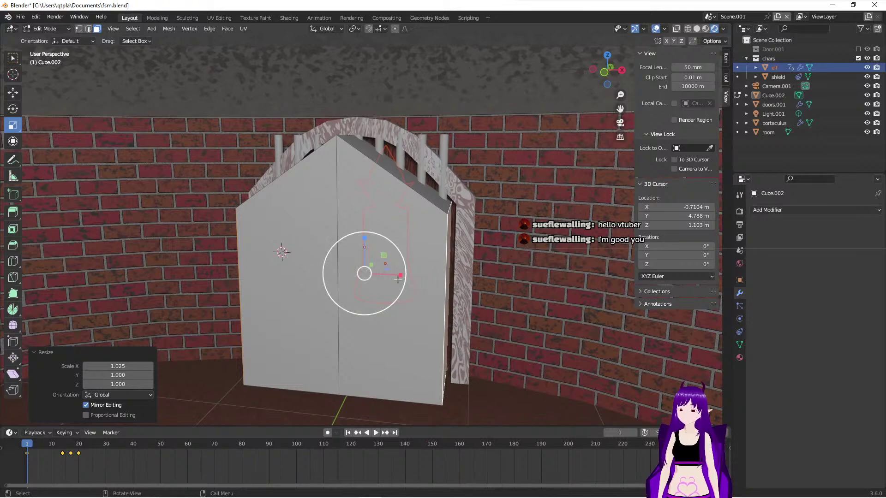
left_click_drag(400, 276, 404, 275)
mouse_move(350, 293)
middle_mouse_down()
mouse_move(364, 304)
mouse_move(337, 299)
middle_mouse_up()
scroll(364, 303, "up", 3)
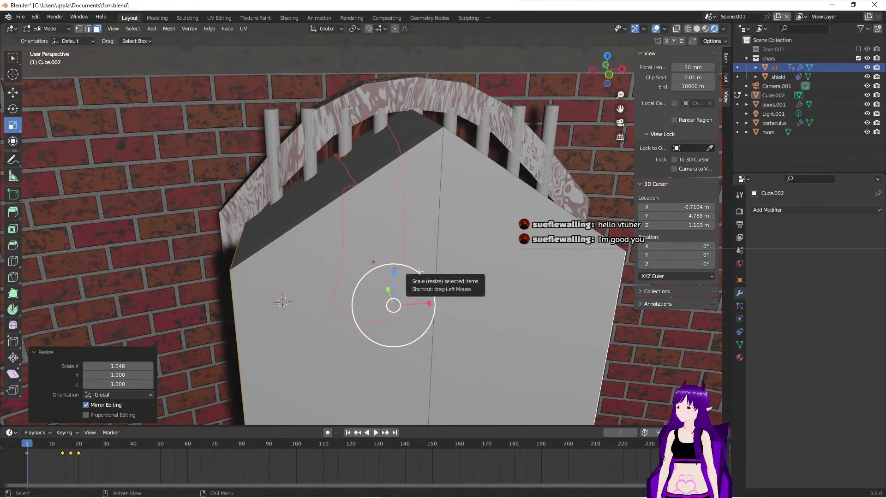
Step: Add one centred vertical loop cut in each half of the cube
key("Tab")
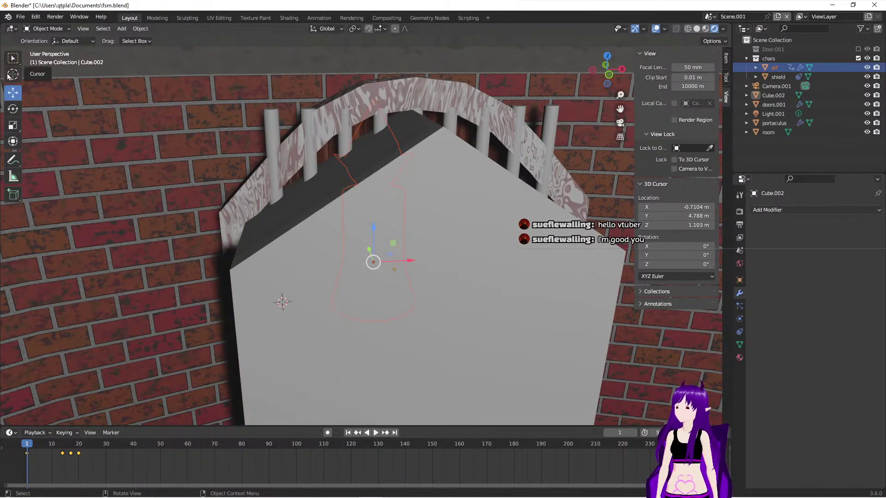
key("Tab")
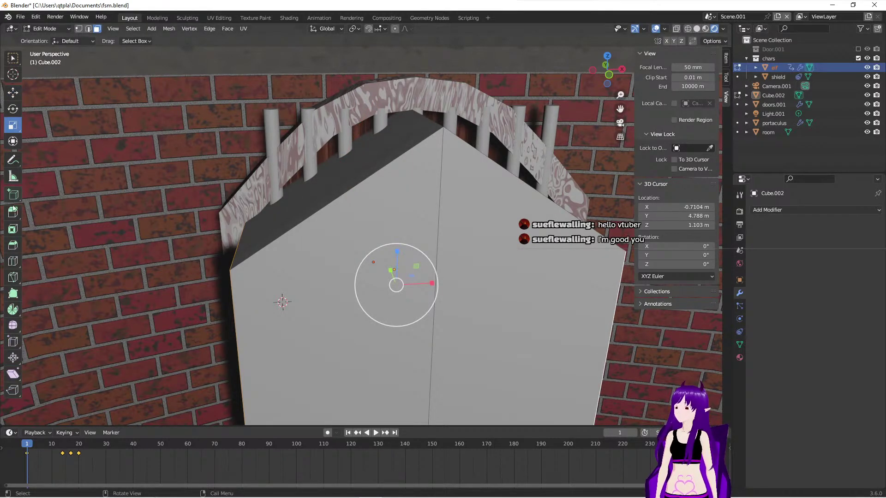
left_click(13, 264)
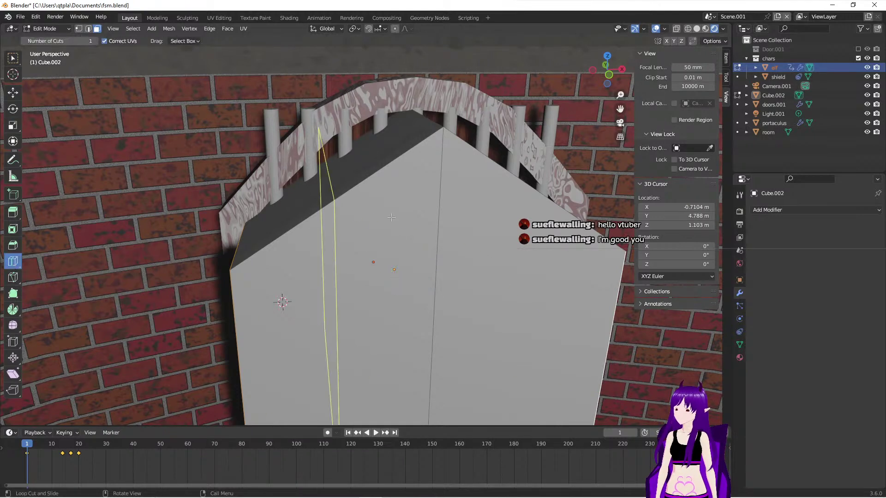
left_click(345, 208)
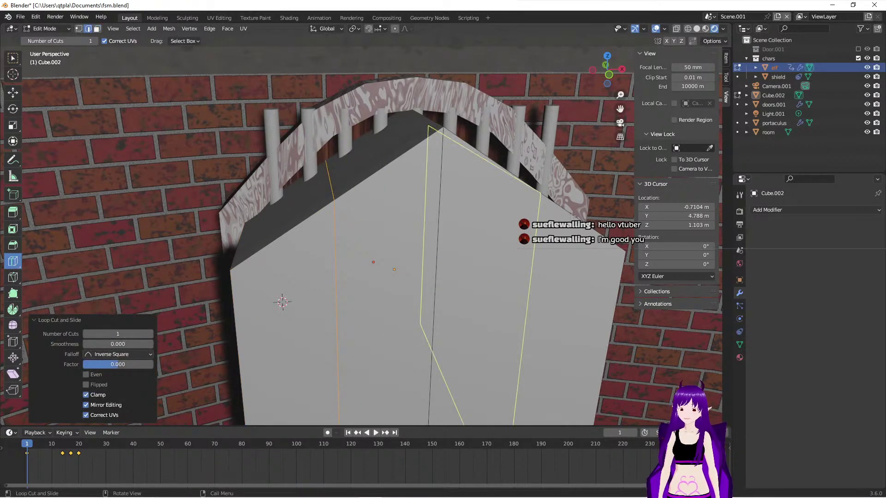
middle_click_drag(359, 273, 356, 304)
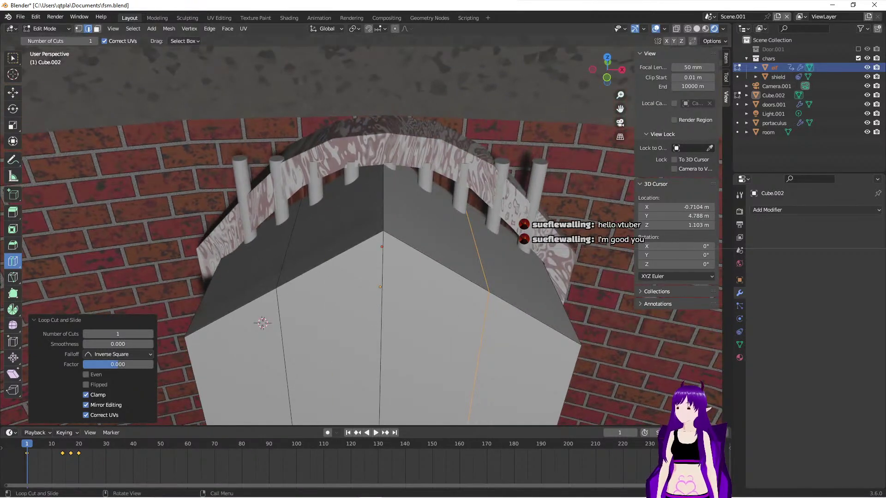
Step: Select the roof edges of the two new loop cuts and raise them about 0.13 m along Z
left_click(12, 57)
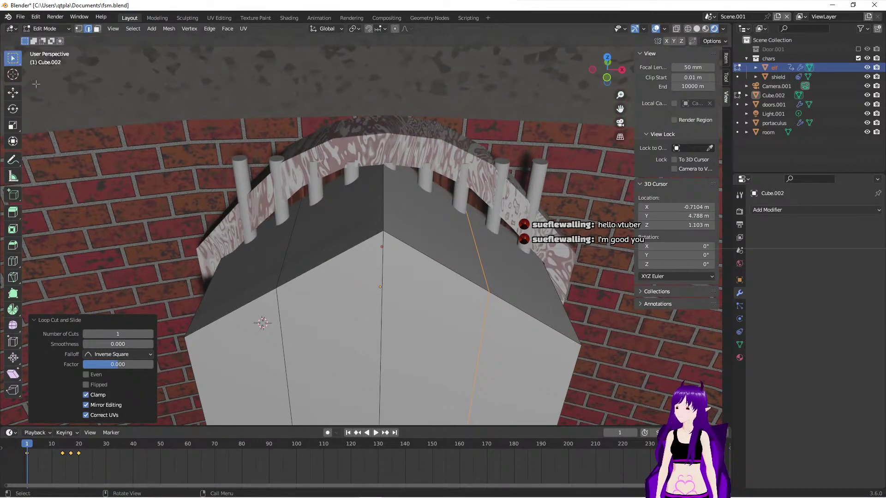
left_click(283, 258)
left_click(480, 259, "shift")
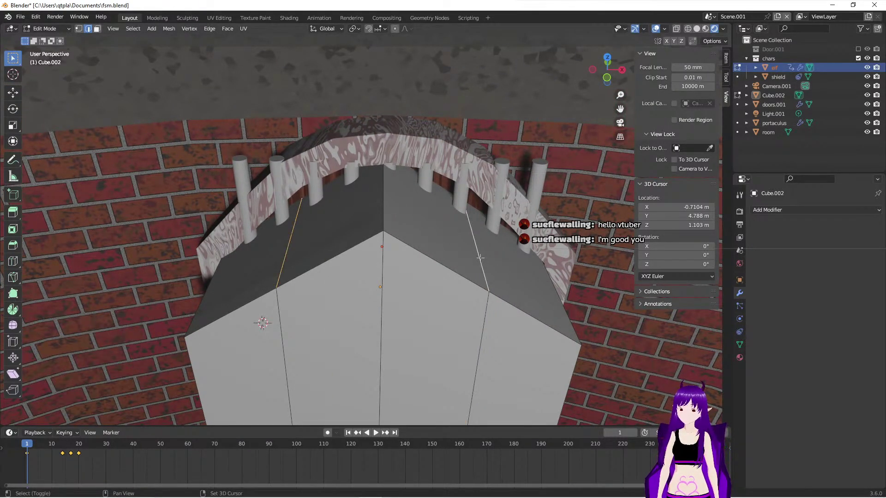
left_click(12, 92)
middle_click_drag(277, 120, 405, 106)
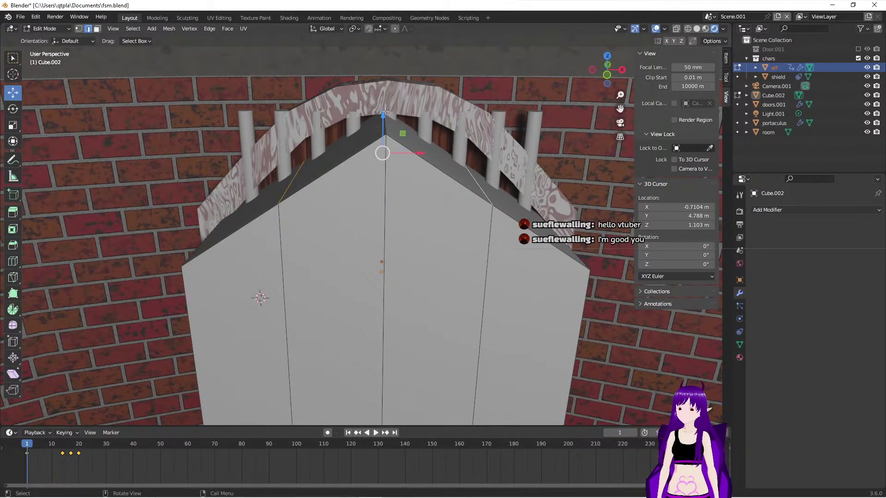
mouse_move(384, 111)
left_mouse_down()
mouse_move(385, 87)
mouse_move(381, 95)
left_mouse_up()
Step: Add one centred vertical loop cut in each of the two sections beside the cube's ridge
middle_click_drag(380, 203, 379, 220)
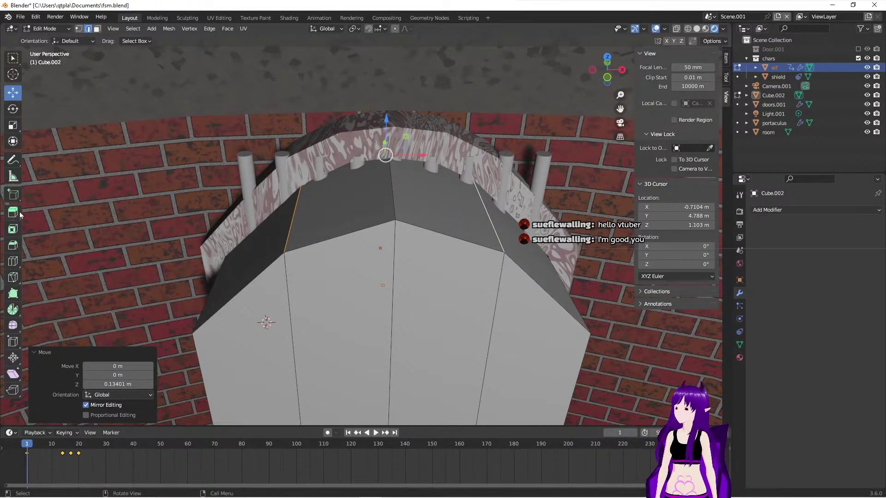
left_click(12, 261)
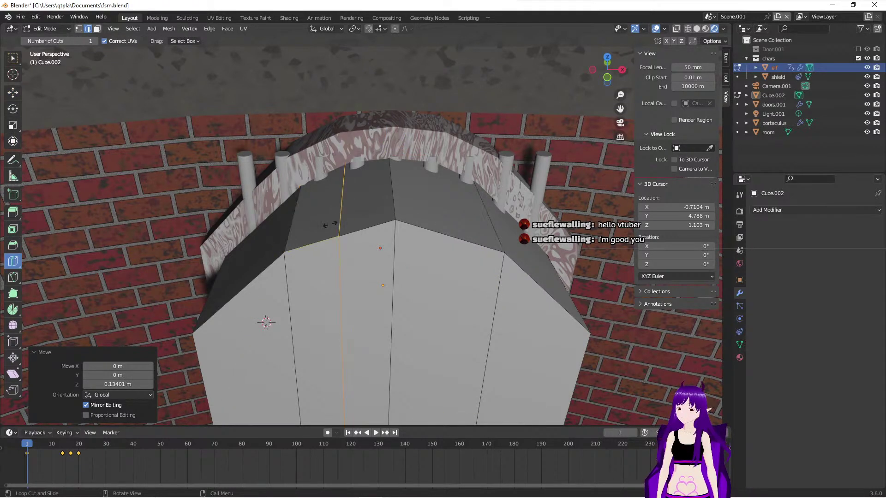
left_click(409, 264)
Step: Select the roof edges of the two newest loop cuts and raise them about 0.045 m along Z
left_click(13, 58)
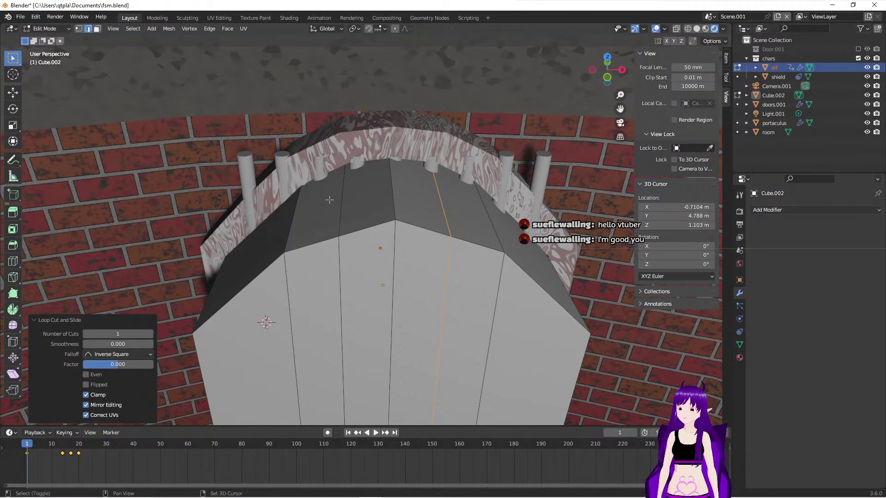
left_click(344, 207, "shift")
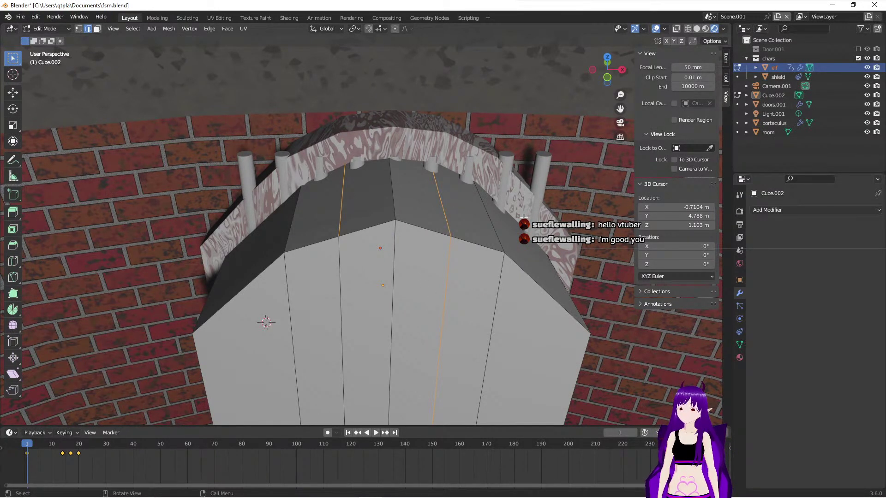
key("alt+a")
left_click(341, 203, "shift")
left_click(441, 203, "shift")
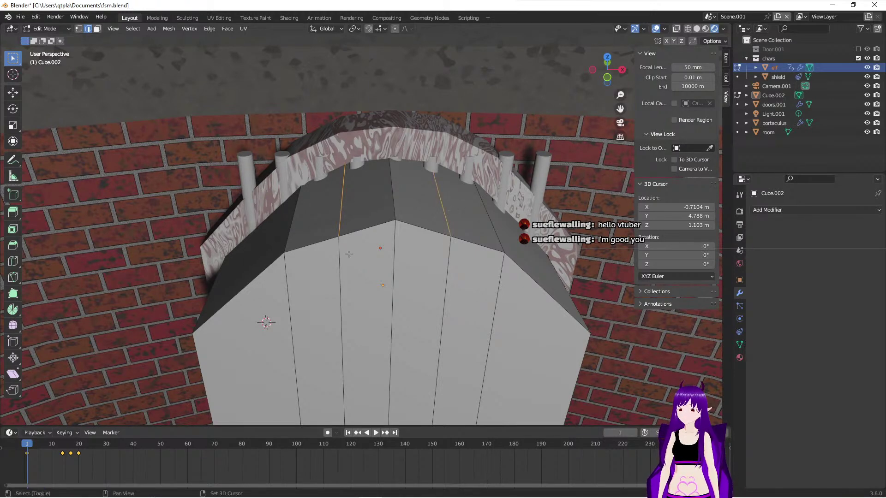
left_click(13, 92)
left_click_drag(387, 108, 386, 99)
Step: Leave mesh editing, select the portaculus object and move it about 0.025 m along Y toward the door
middle_click_drag(383, 139, 304, 274)
scroll(360, 258, "up", 3)
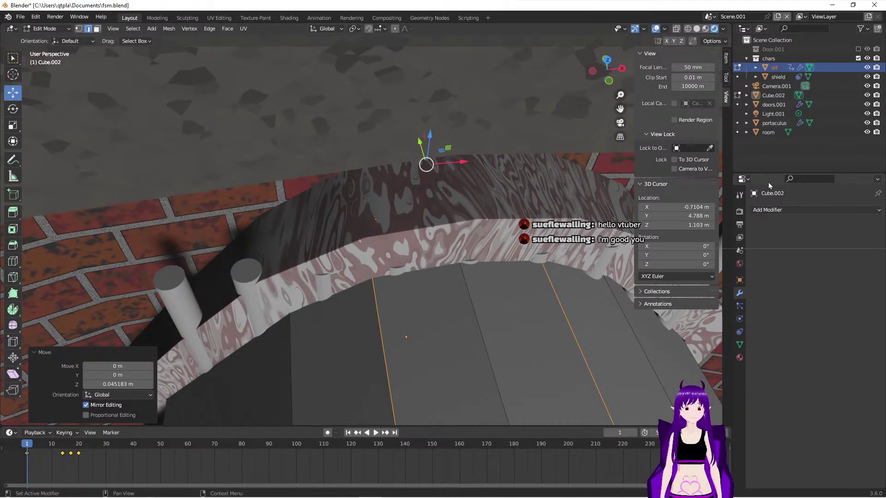
key("Tab")
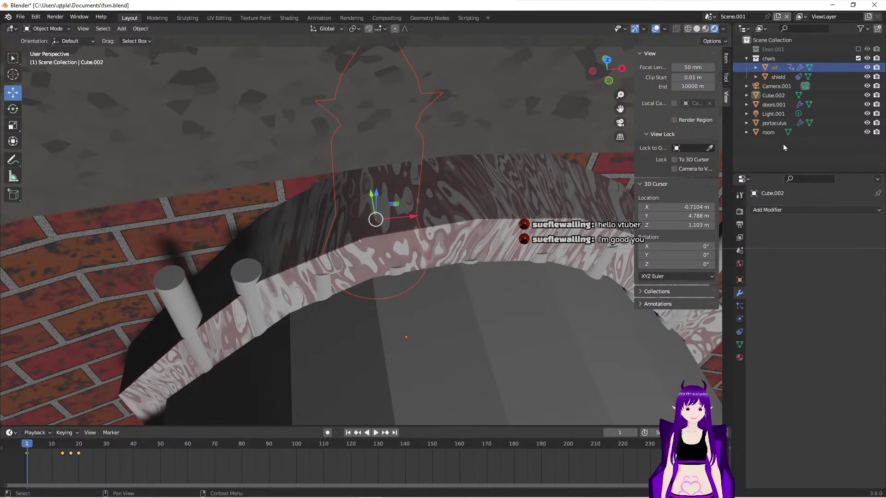
left_click(779, 123)
middle_click_drag(475, 283, 483, 262)
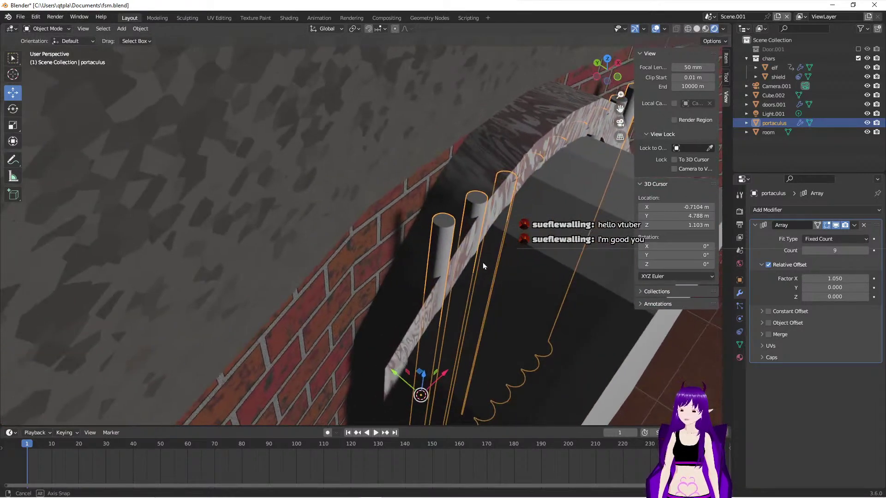
left_click_drag(394, 373, 390, 369)
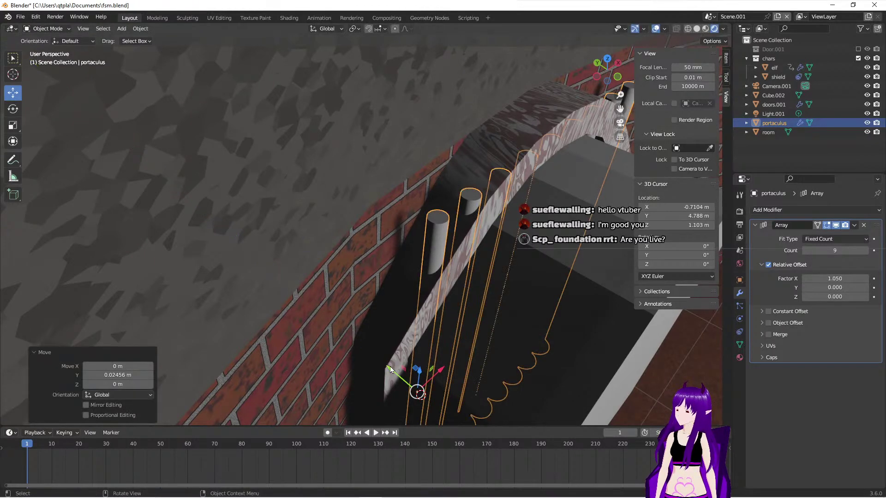
Step: Edit the shaped cube again and raise the outer roof edge on its right slope about 0.031 m along Z
middle_click_drag(390, 369, 307, 314)
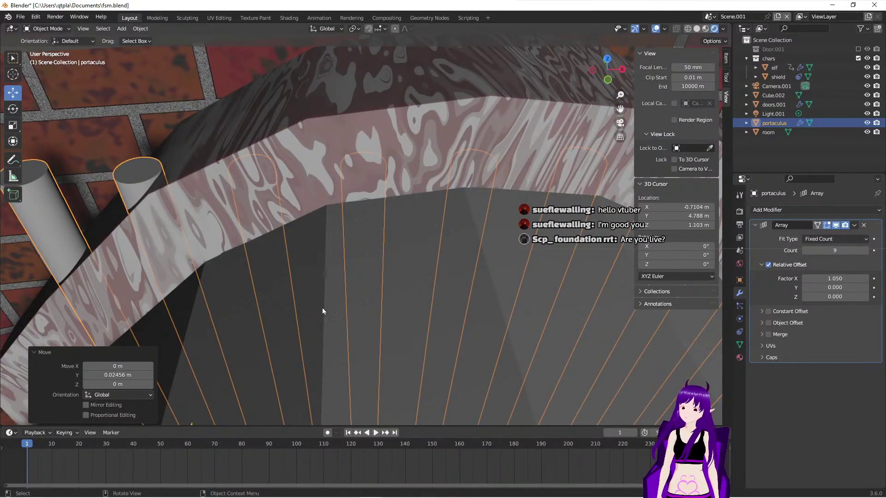
middle_click_drag(447, 289, 461, 272)
scroll(450, 279, "down", 3)
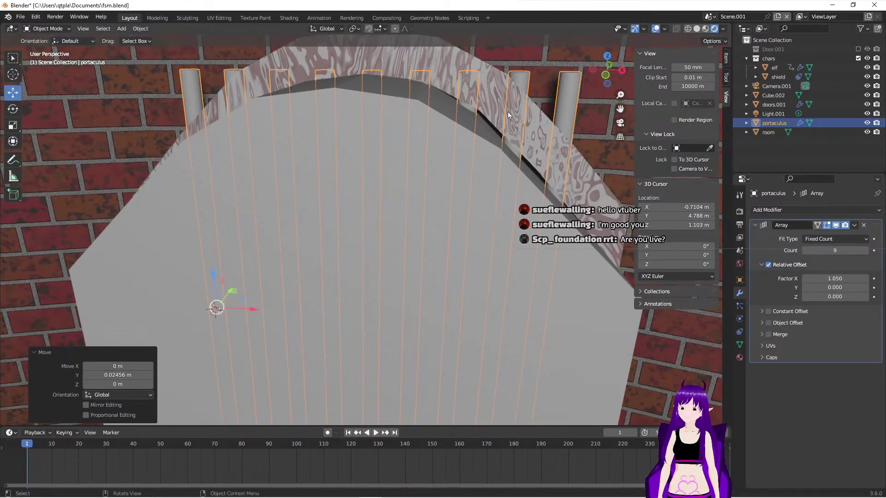
left_click(352, 131)
key("Tab")
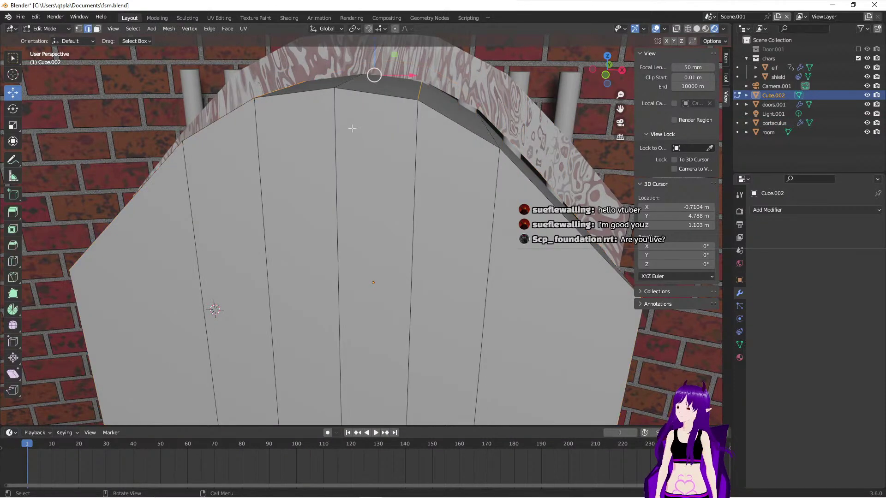
middle_click_drag(553, 200, 546, 200)
left_click_drag(552, 199, 551, 197)
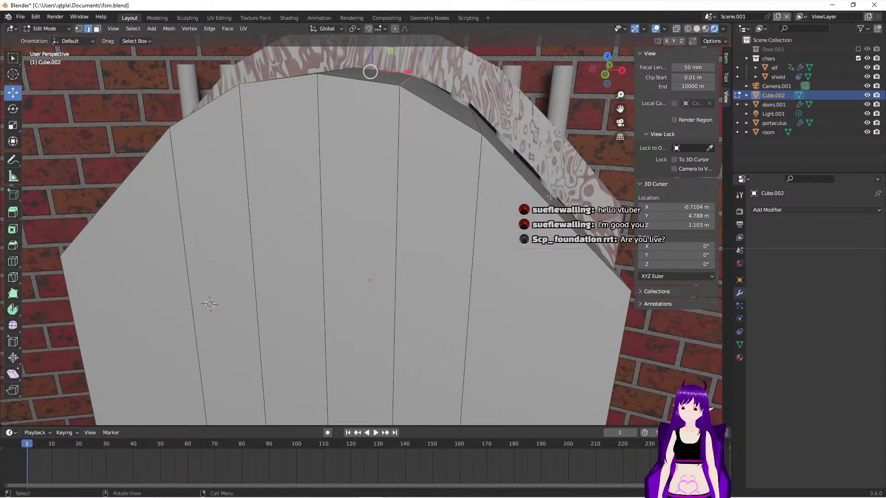
left_click(481, 128)
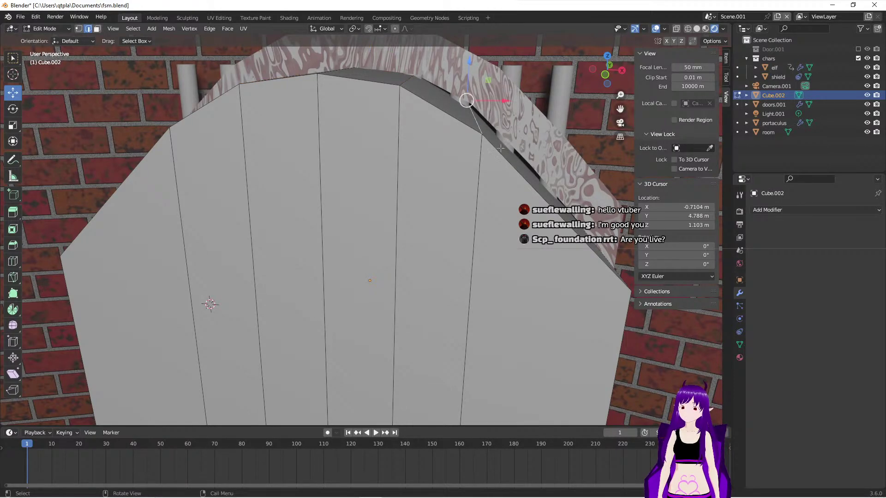
middle_click_drag(355, 188, 382, 189)
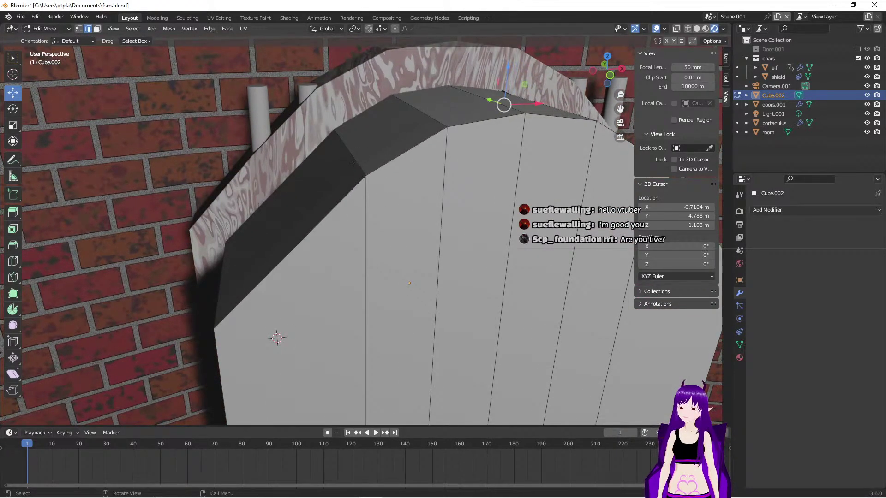
middle_click_drag(467, 204, 449, 236)
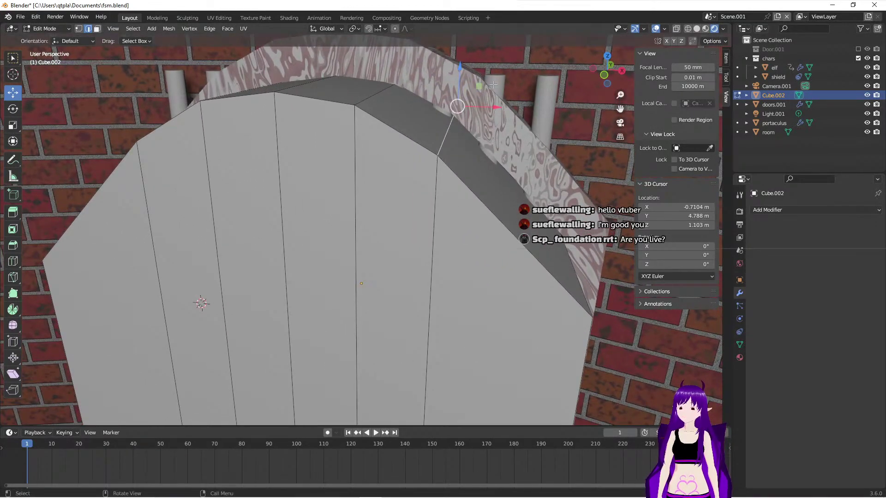
middle_click_drag(497, 92, 462, 115)
left_click_drag(453, 113, 455, 103)
middle_click_drag(455, 104, 377, 198)
scroll(396, 194, "up", 5)
scroll(378, 199, "down", 3)
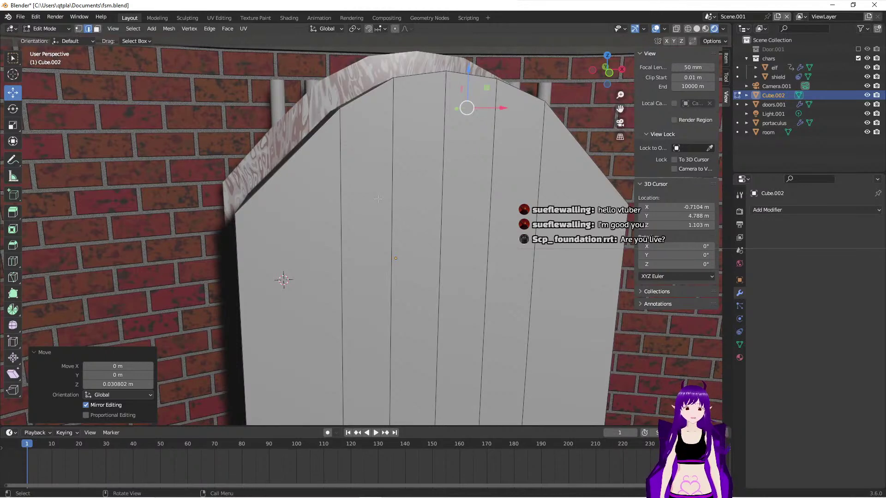
Step: Rename the shaped cube to doormask and hide it in the viewport
double_click(773, 95)
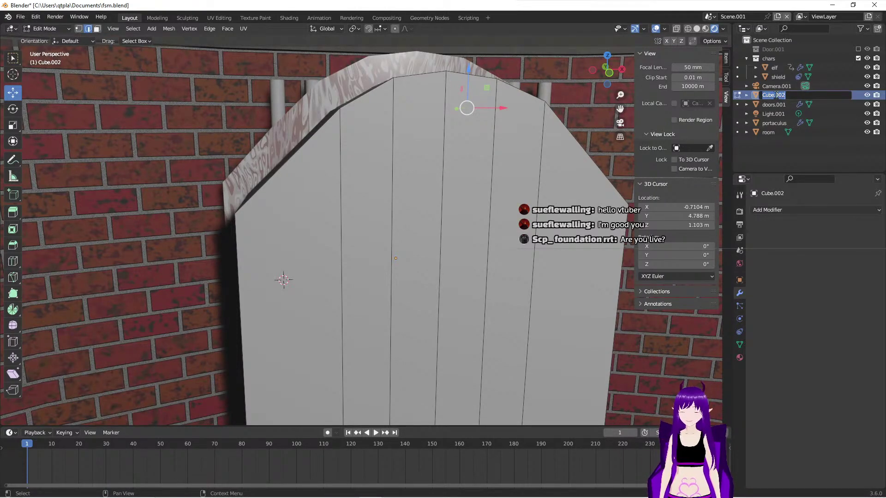
type("doormask")
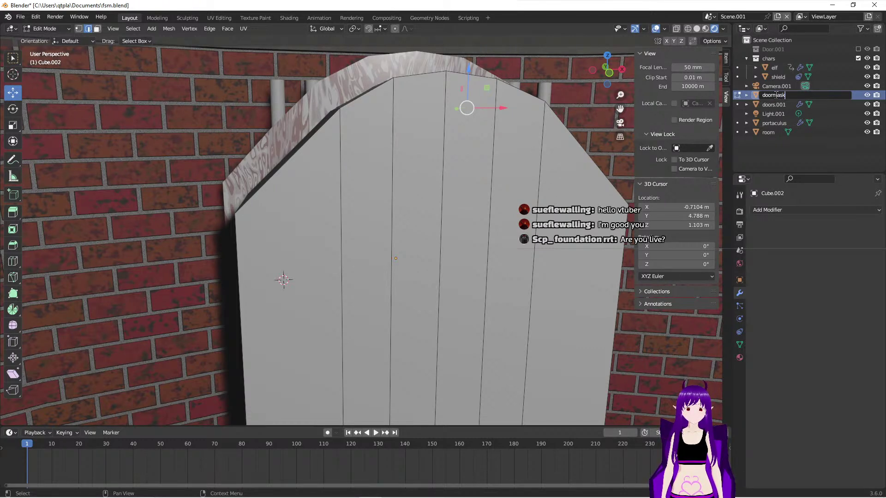
key("Return")
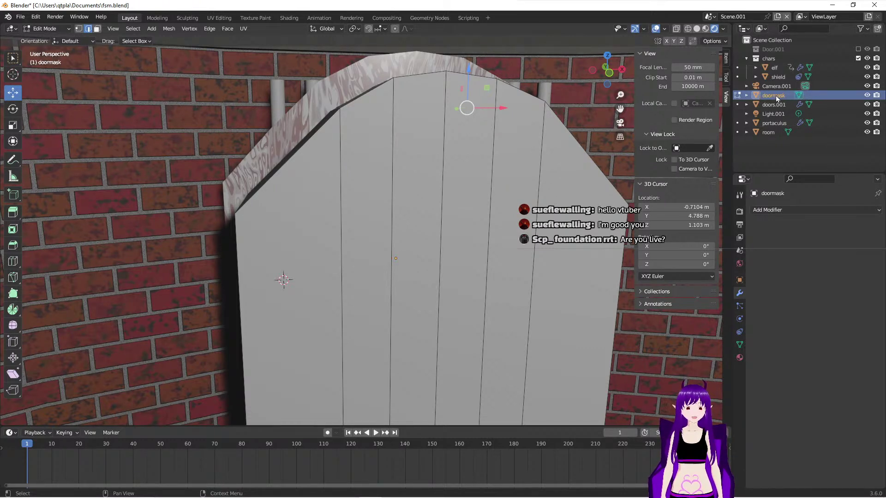
left_click(867, 95)
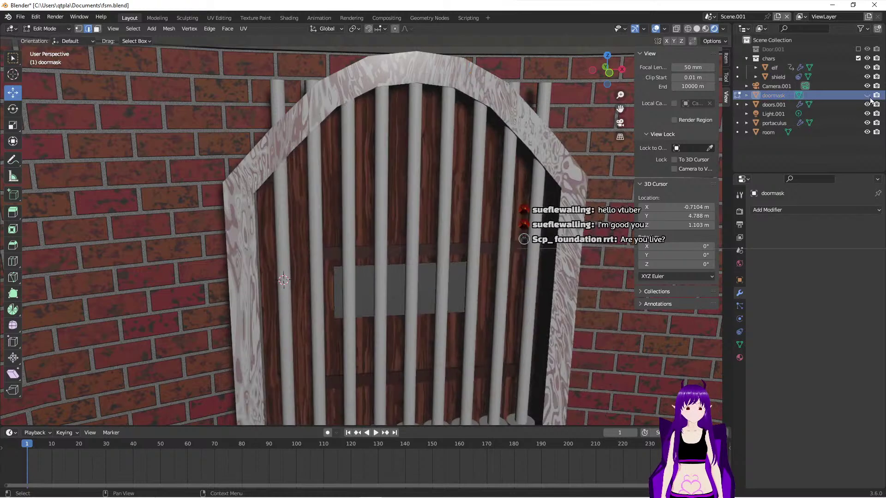
Step: Add a Boolean modifier set to Intersect to the doormask object
middle_click_drag(526, 261, 535, 245)
left_click(779, 122)
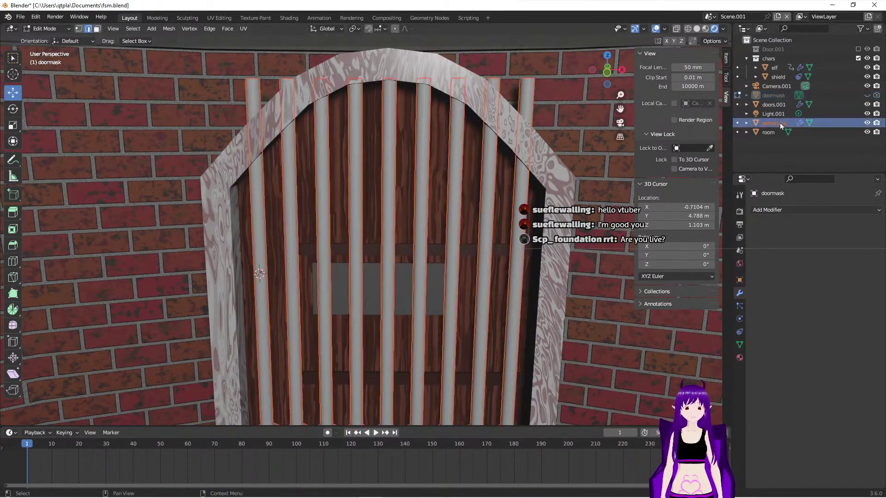
left_click(776, 209)
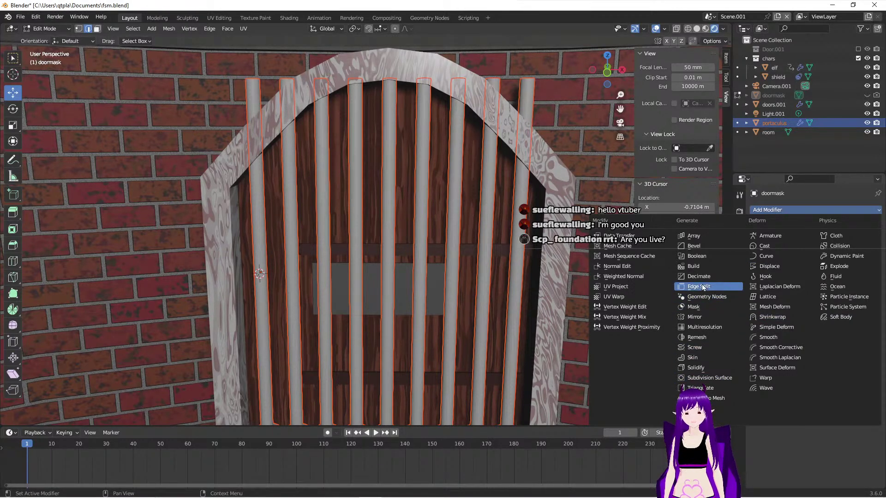
left_click(697, 256)
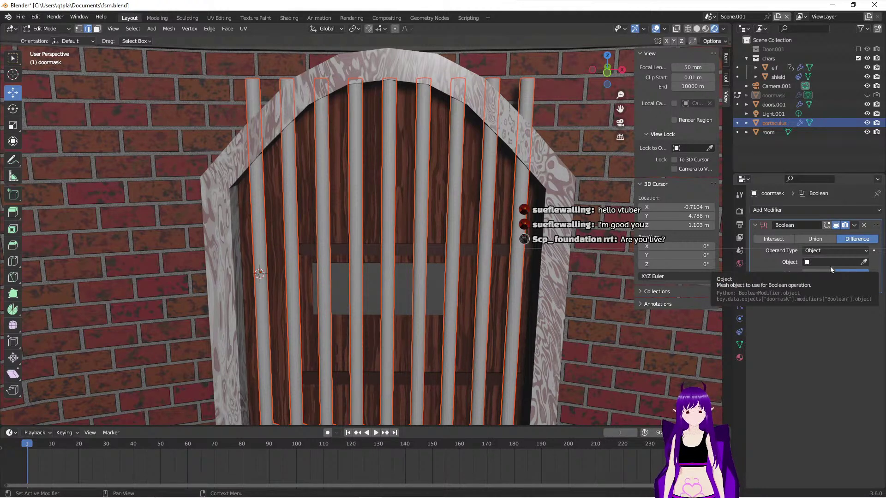
left_click(774, 241)
Step: Try to assign doormask as the Boolean modifier's operand object by sampling it, and look for it among the listed objects
left_click(864, 262)
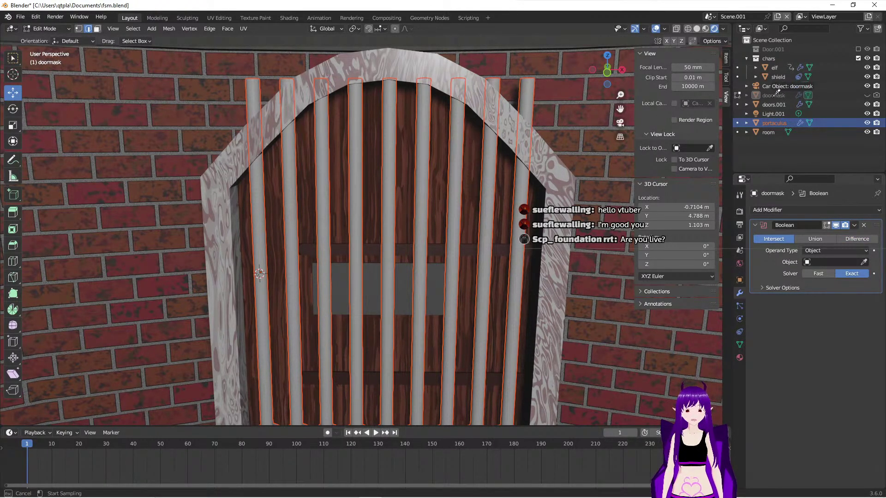
left_click(777, 92)
left_click(820, 261)
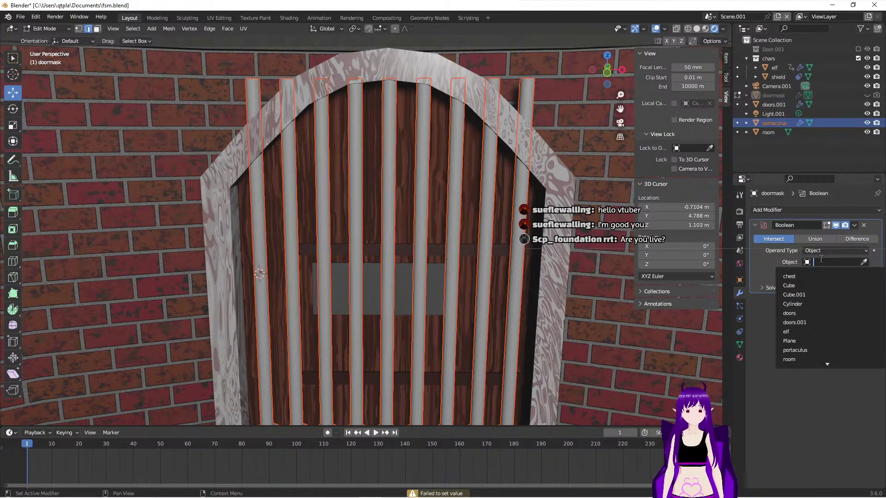
scroll(812, 342, "down", 4)
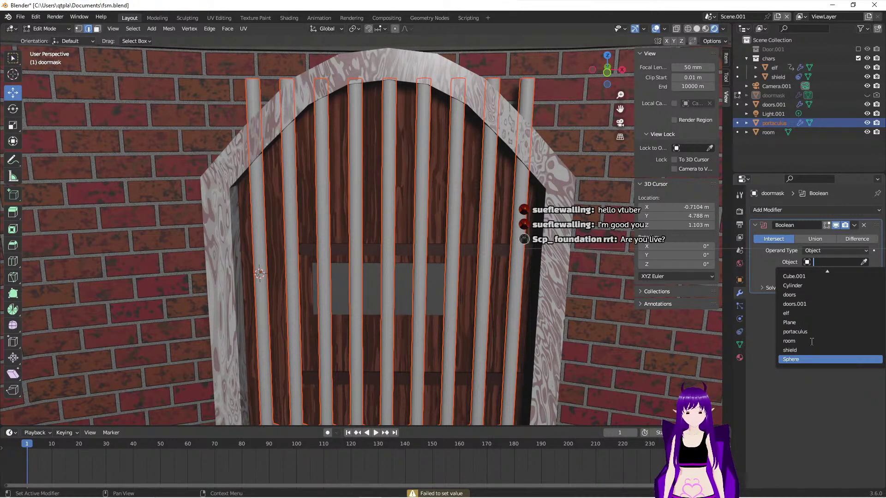
scroll(812, 342, "up", 6)
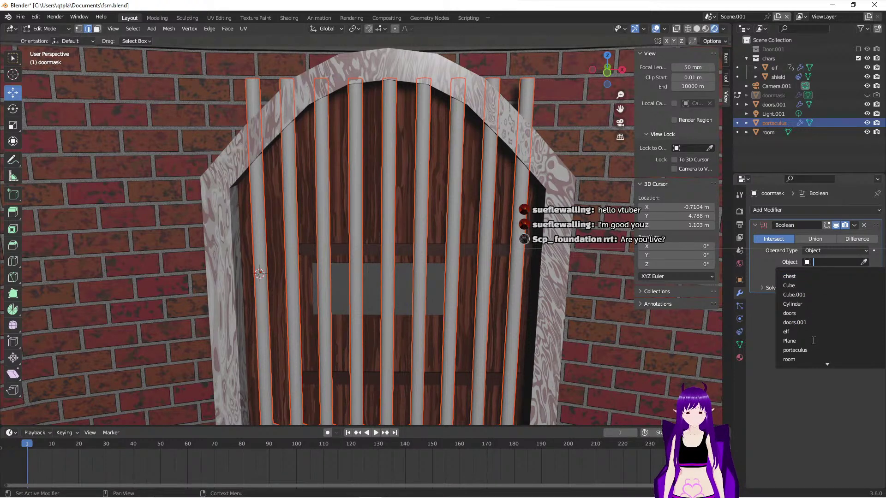
left_click(764, 328)
Step: Unhide doormask and look for it again among the available Boolean operand objects
left_click(866, 95)
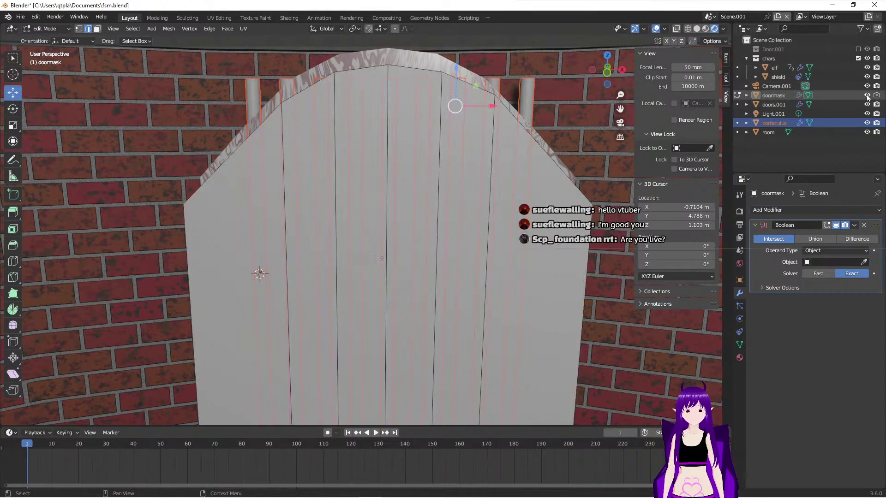
left_click(815, 262)
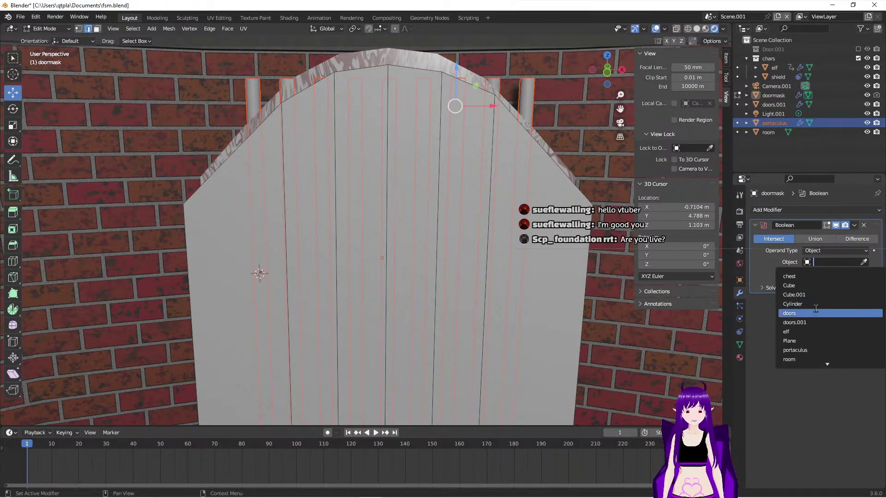
scroll(811, 318, "down", 7)
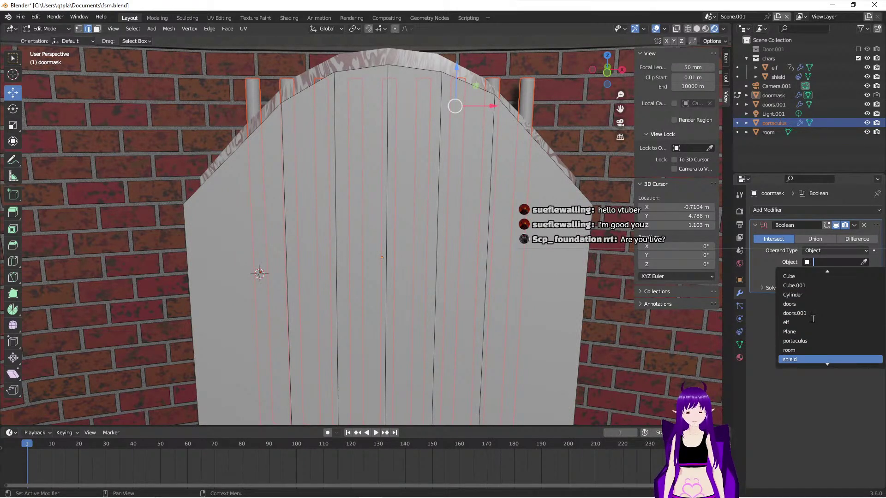
scroll(813, 319, "up", 11)
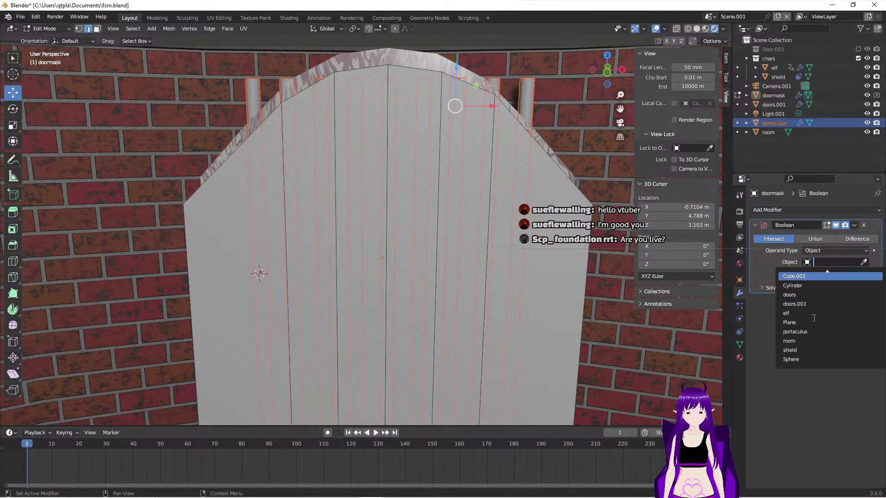
scroll(814, 318, "up", 1)
scroll(814, 318, "down", 3)
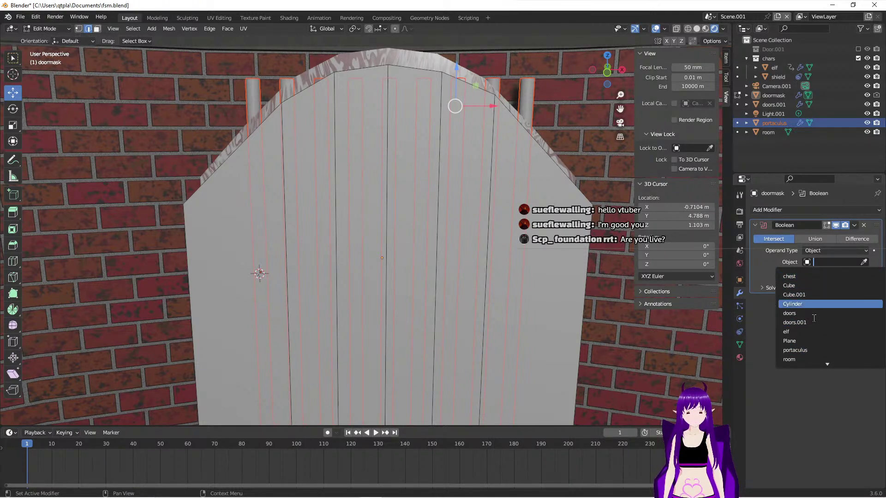
scroll(814, 318, "down", 8)
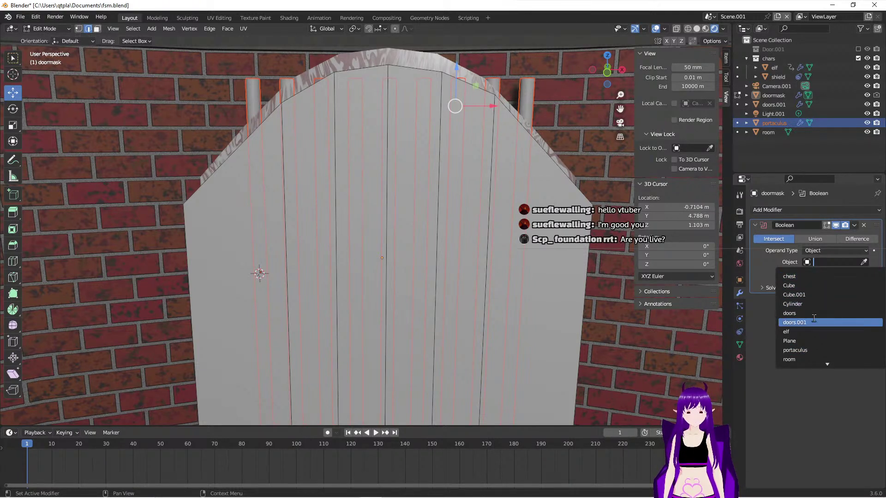
scroll(814, 318, "up", 10)
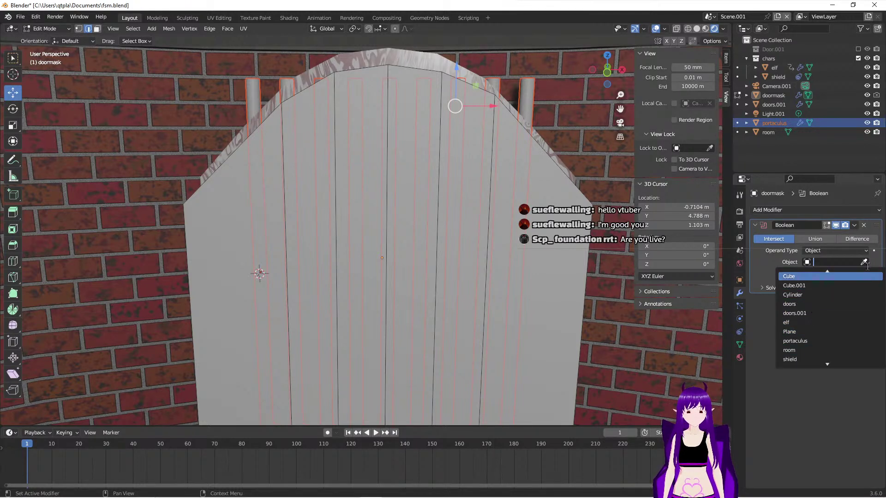
Step: Try to replace Cube with doormask as the Boolean operand, and clear the operand object
left_click(789, 276)
left_click_drag(773, 95, 822, 264)
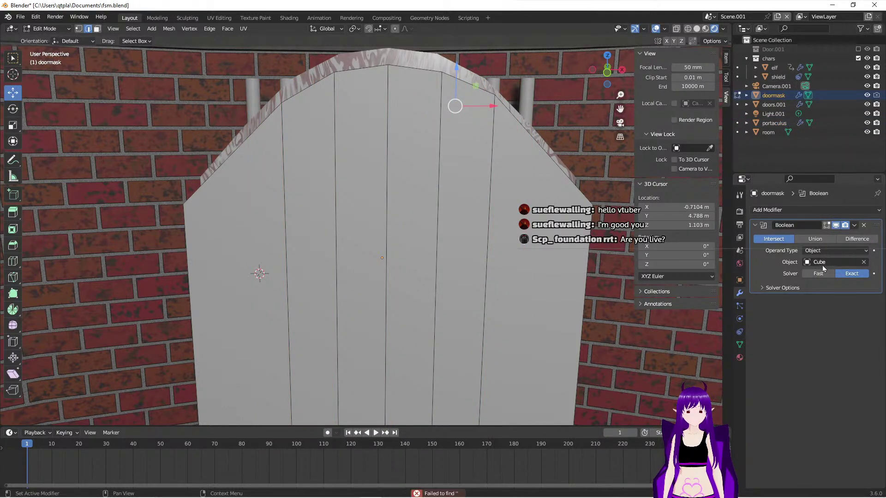
left_click(864, 262)
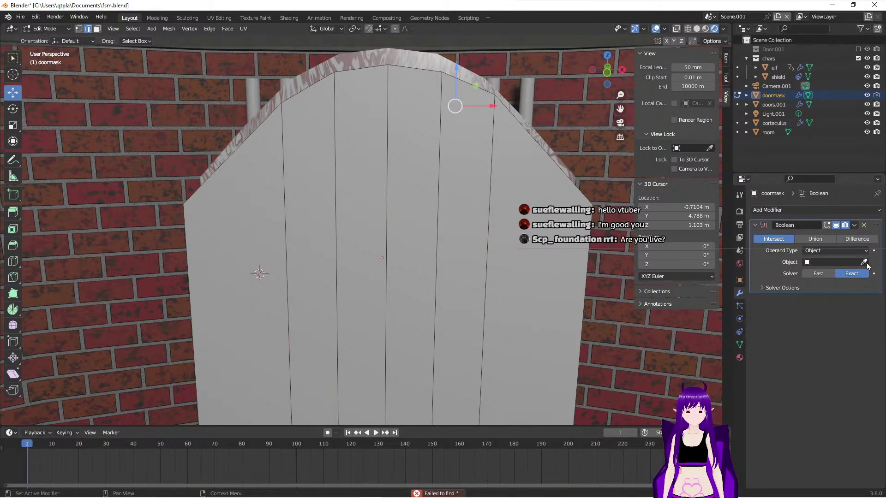
Step: Try again to assign doormask as the operand object of its own Boolean modifier from the object list and the scene hierarchy
left_click(825, 262)
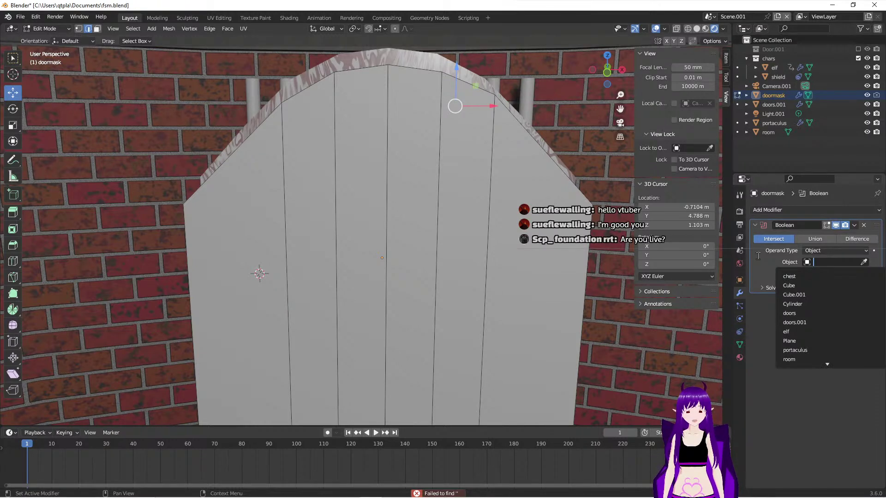
left_click(767, 374)
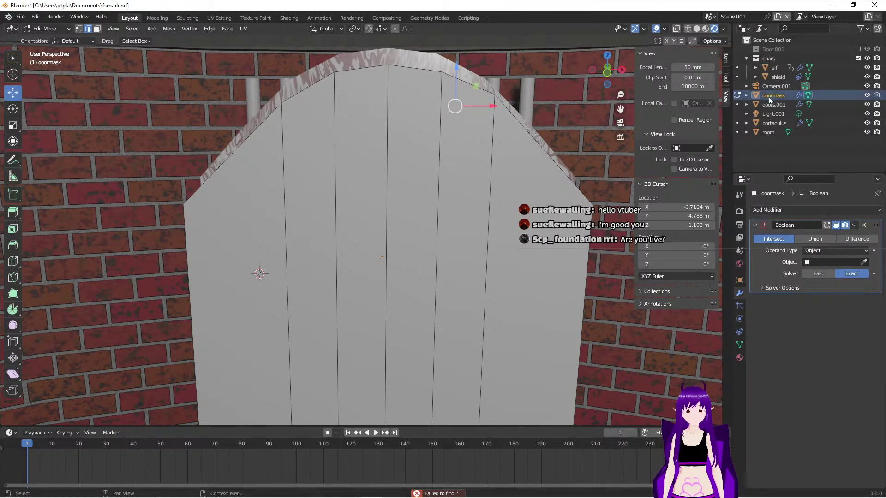
left_click_drag(769, 99, 820, 247)
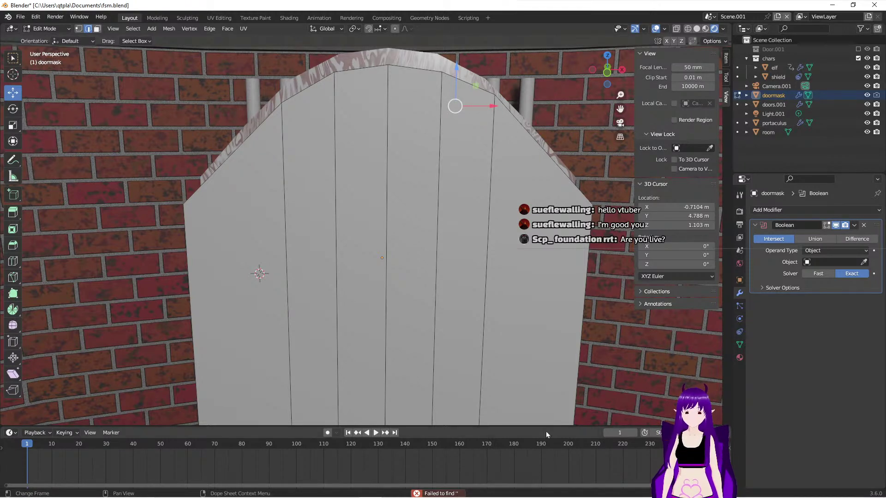
left_click(746, 96)
left_click_drag(777, 104, 822, 266)
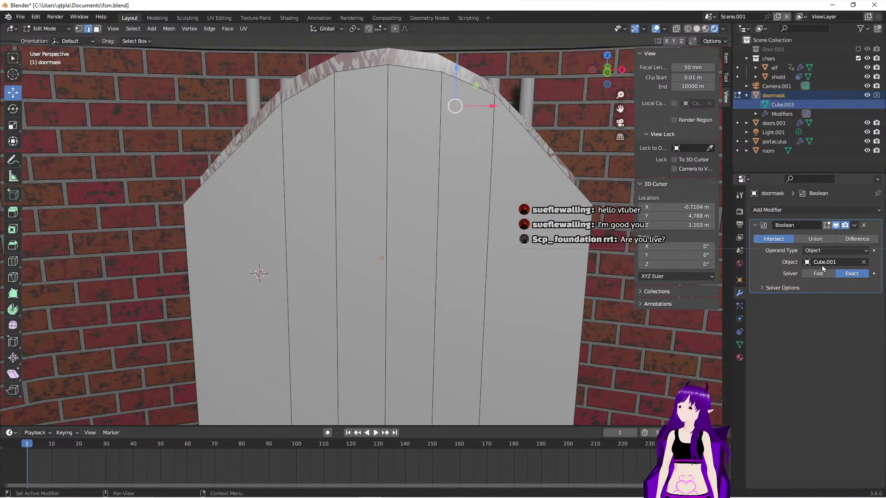
Step: Return to Object Mode and remove the Boolean modifier from doormask
key("Tab")
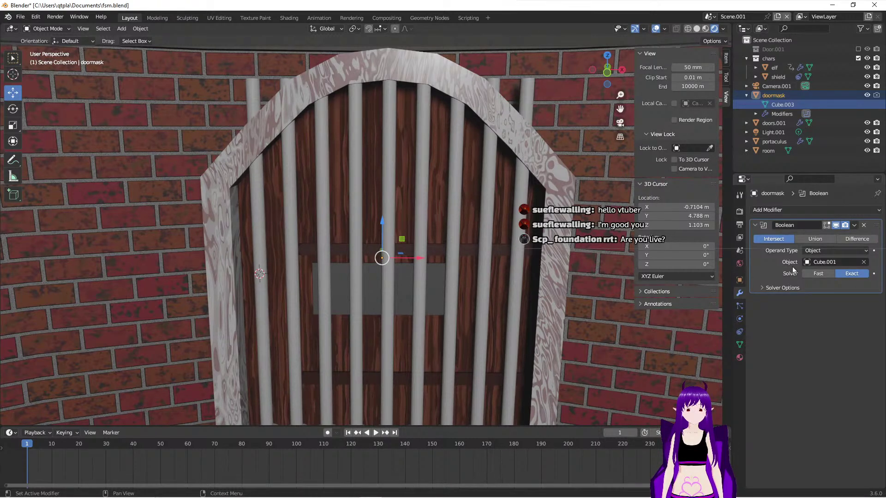
left_click(863, 226)
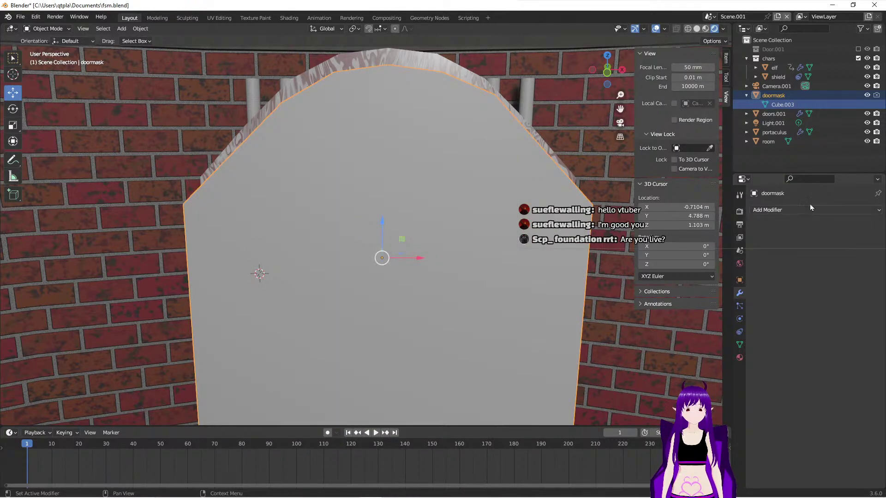
Step: Add a Boolean modifier to the portaculus object with doormask as its operand object
left_click(778, 134)
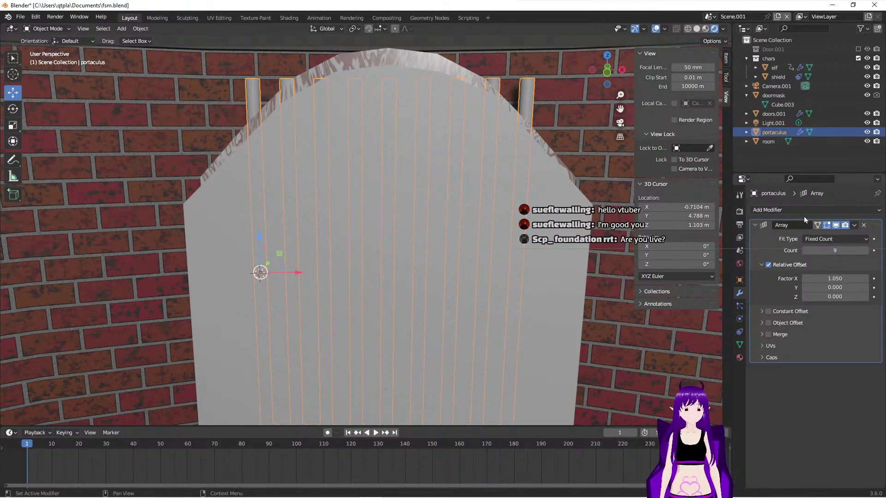
left_click(784, 211)
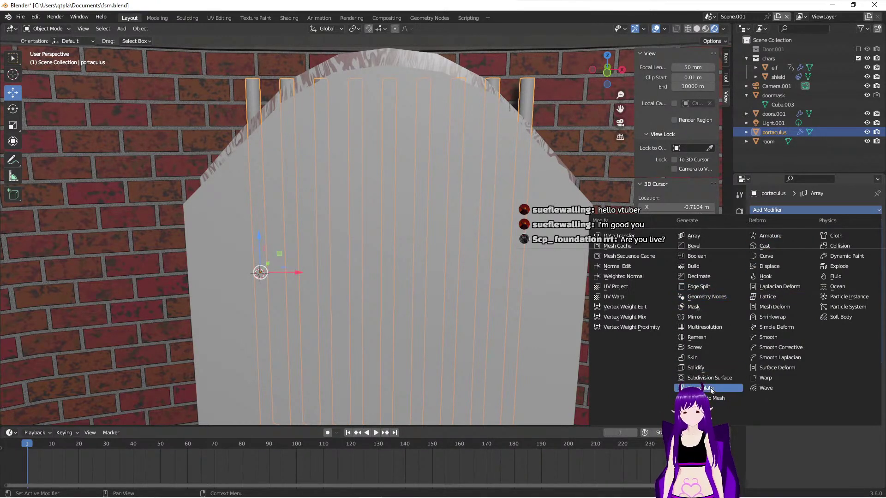
left_click(710, 258)
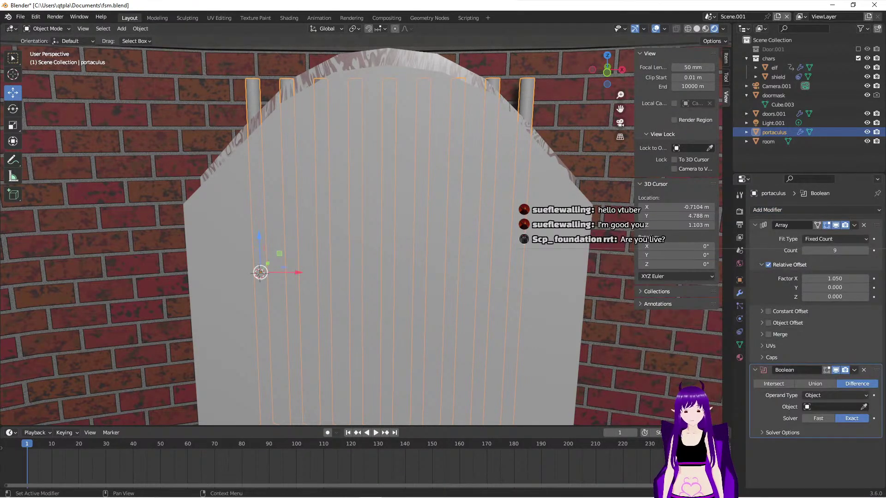
left_click(863, 407)
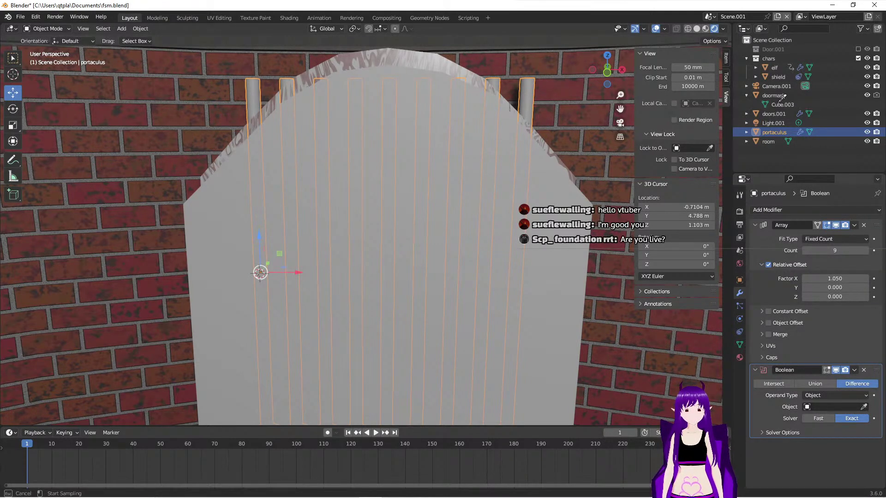
left_click(775, 95)
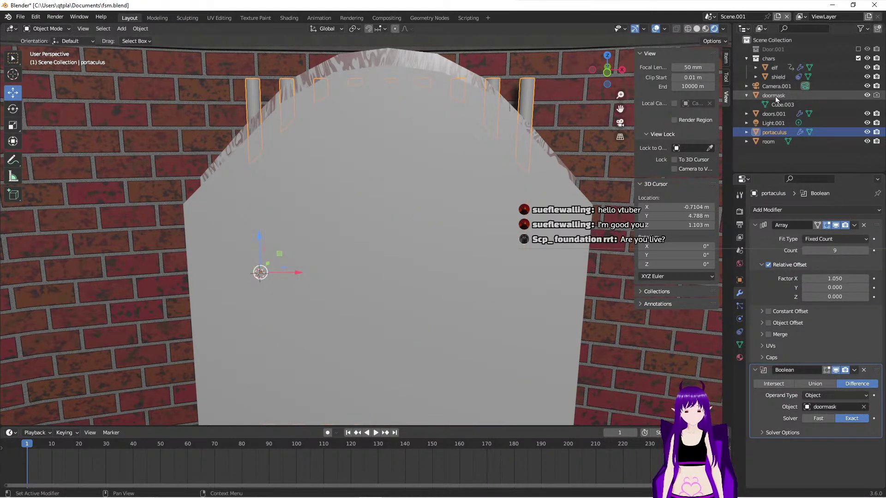
Step: Hide doormask and set the portaculus Boolean modifier to Intersect
left_click(867, 95)
mouse_move(473, 219)
middle_mouse_down()
mouse_move(505, 199)
mouse_move(487, 207)
middle_mouse_up()
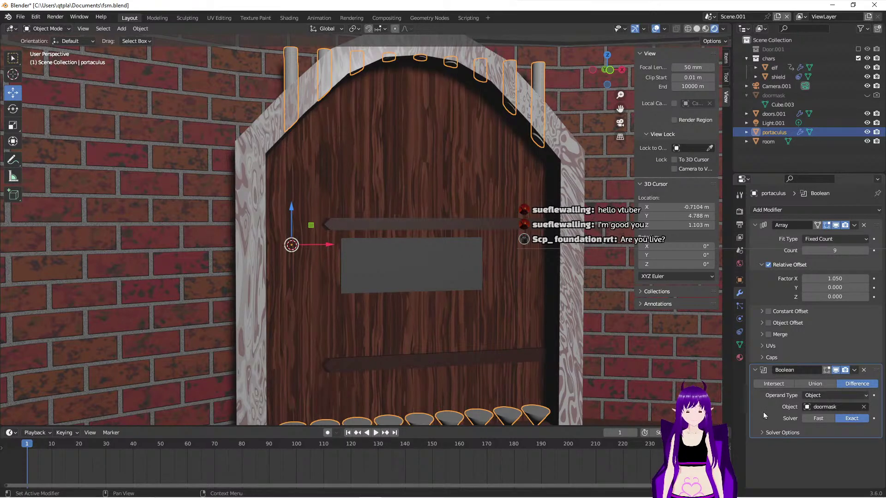
left_click(819, 396)
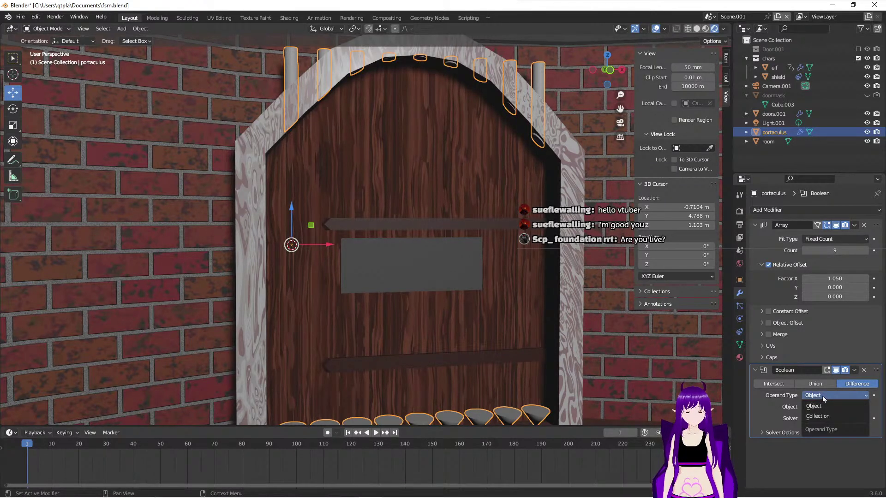
left_click(823, 397)
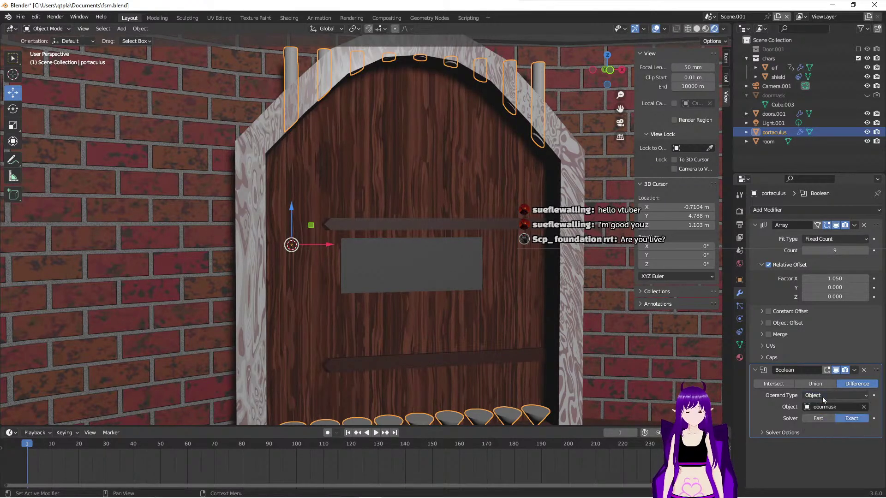
left_click(773, 384)
middle_click_drag(660, 384, 553, 353)
scroll(520, 315, "down", 2)
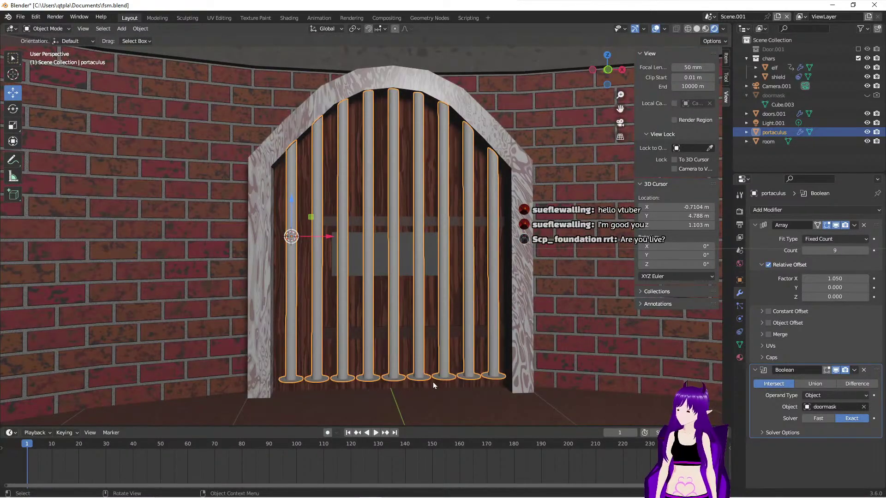
Step: Examine the lower ends of the portcullis bars, and unhide the doormask object
scroll(430, 382, "up", 2)
middle_click_drag(430, 382, 444, 319, "shift")
scroll(442, 380, "up", 2)
scroll(442, 381, "down", 2)
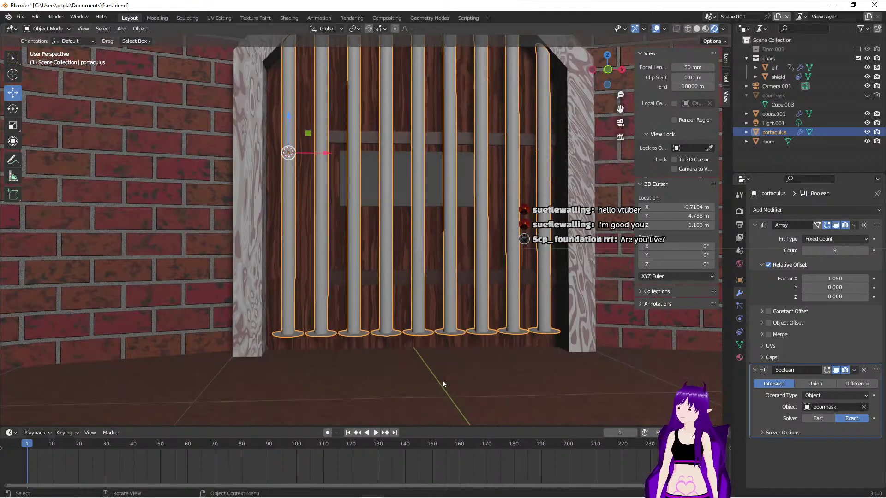
left_click(793, 93)
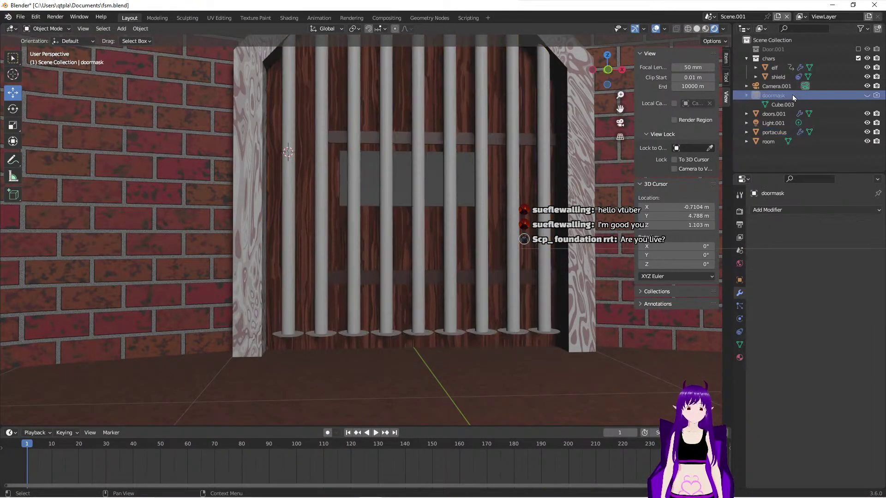
left_click(866, 96)
middle_click_drag(466, 258, 439, 240)
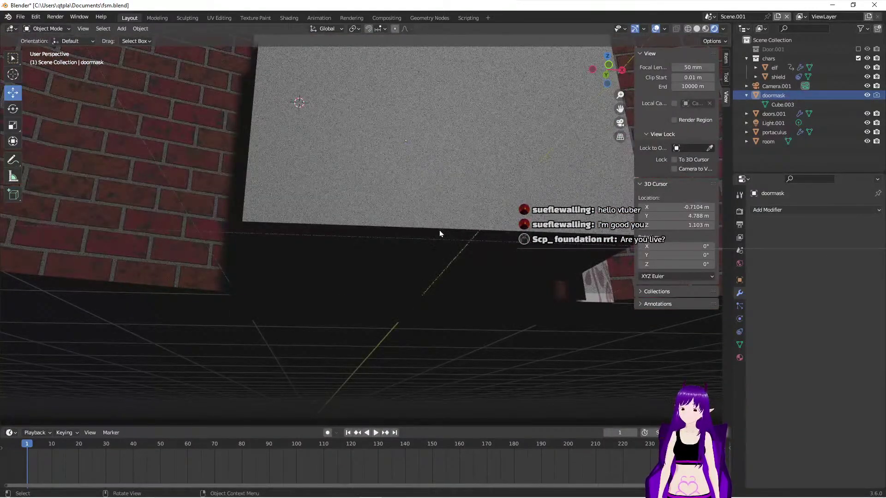
left_click(440, 233)
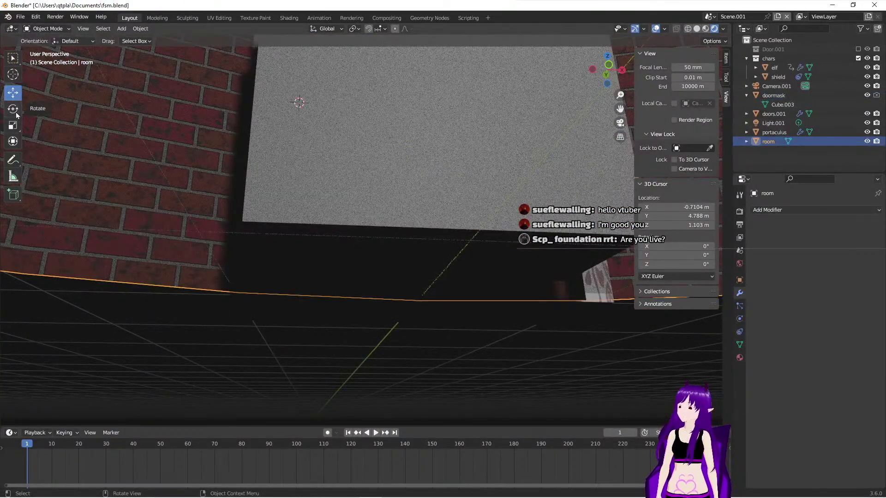
key("Tab")
middle_click_drag(356, 225, 267, 212)
key("alt+a")
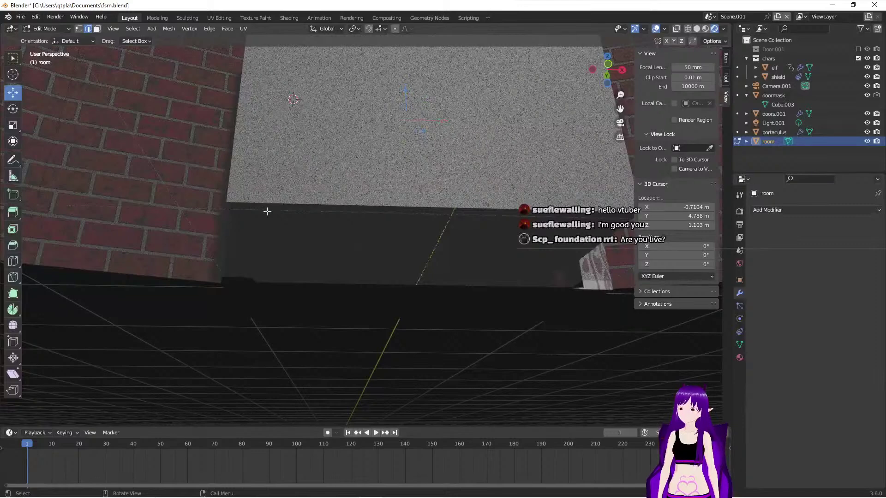
mouse_move(338, 259)
middle_mouse_down()
mouse_move(323, 249)
mouse_move(340, 250)
mouse_move(339, 267)
middle_mouse_up()
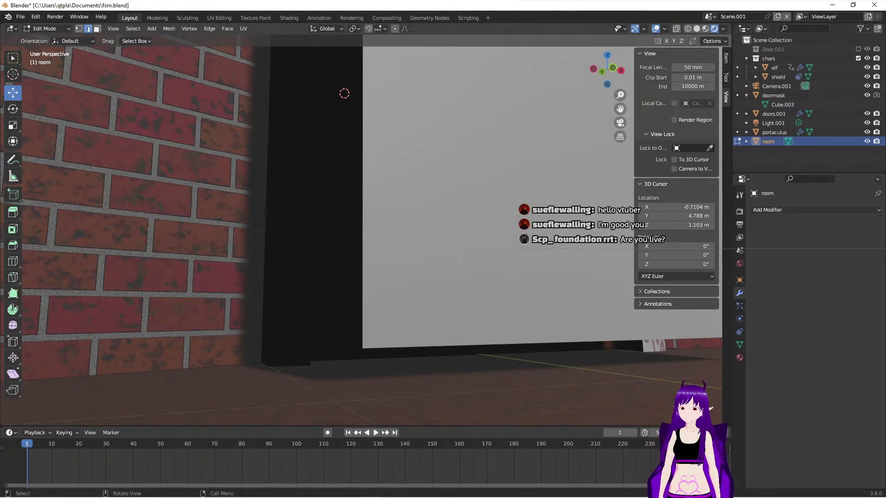
key("Tab")
Step: Select the bottom faces of doormask in Edit Mode and move them down about 0.152 m along Z
left_click(774, 96)
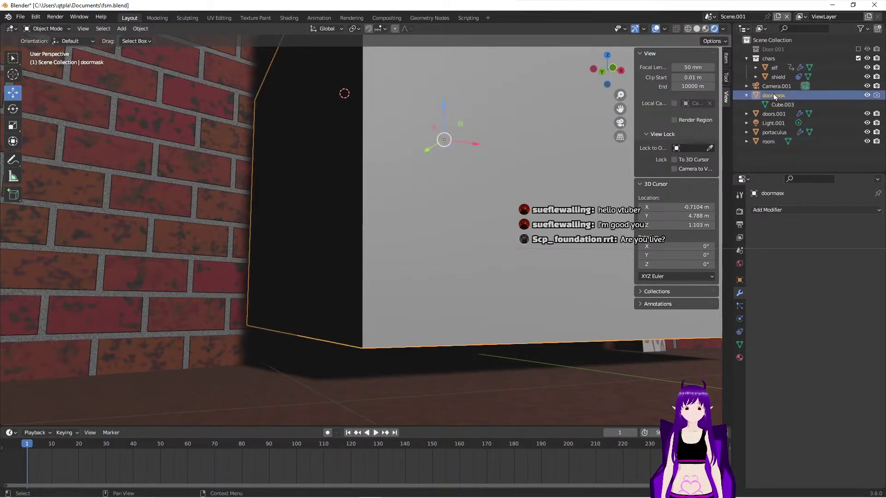
key("Tab")
middle_click_drag(452, 249, 382, 220)
left_click(383, 213)
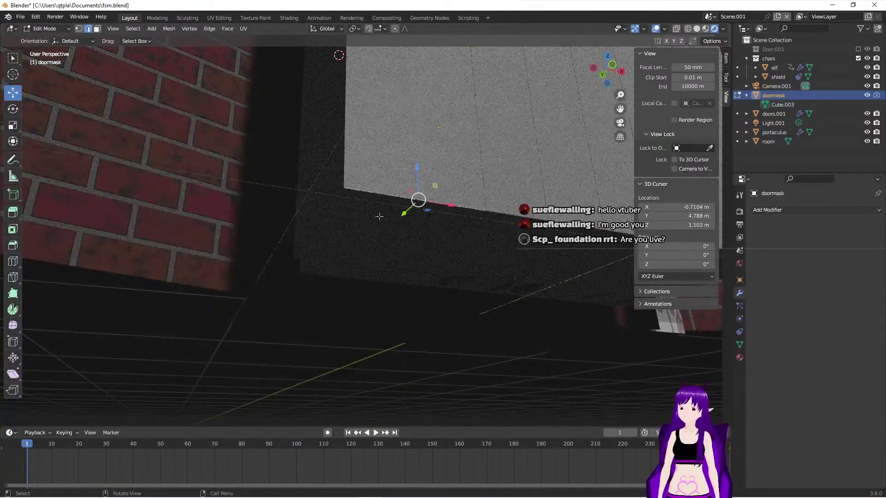
left_click(97, 28)
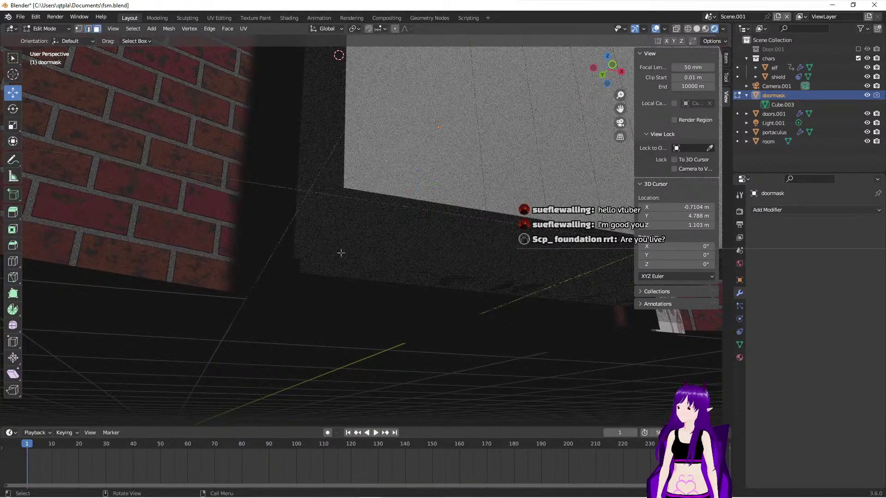
left_click(379, 220)
left_click(538, 257, "shift")
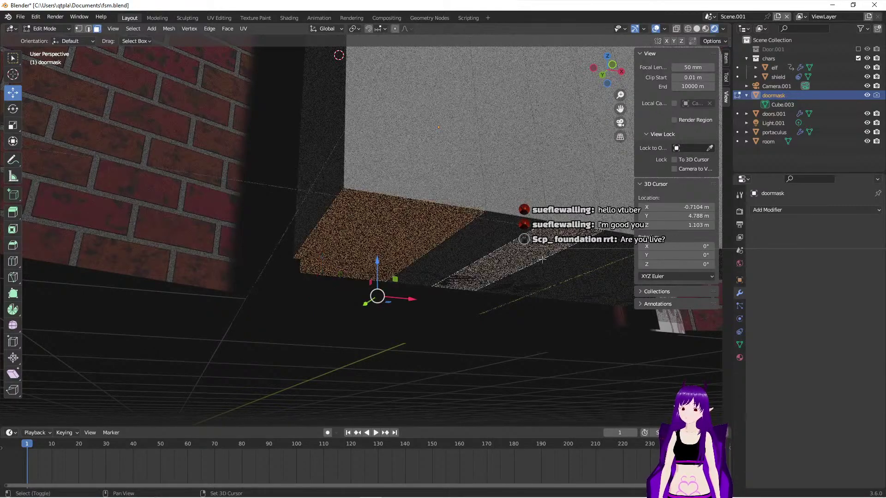
middle_click_drag(577, 257, 571, 279)
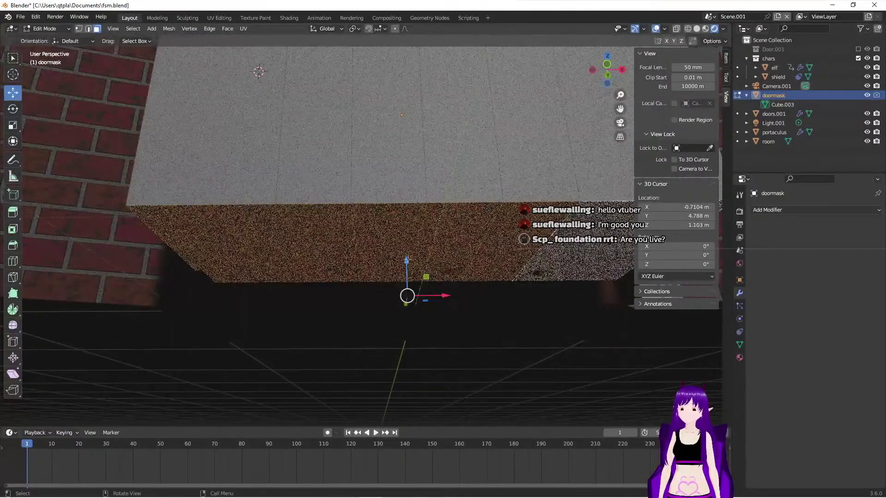
left_click_drag(406, 260, 406, 296)
Step: Hide doormask to check the portcullis's spiked tips, and return to Object Mode
scroll(389, 245, "up", 5)
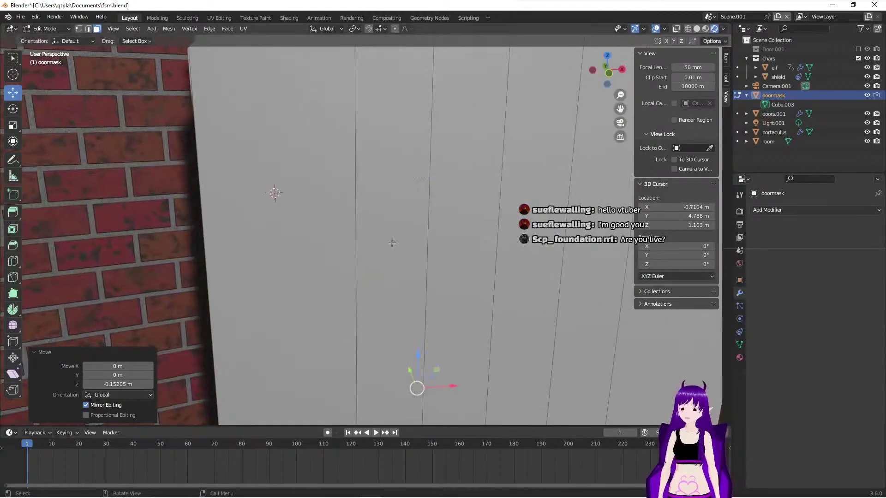
scroll(392, 243, "down", 5)
middle_click_drag(461, 208, 536, 215)
scroll(517, 257, "up", 3)
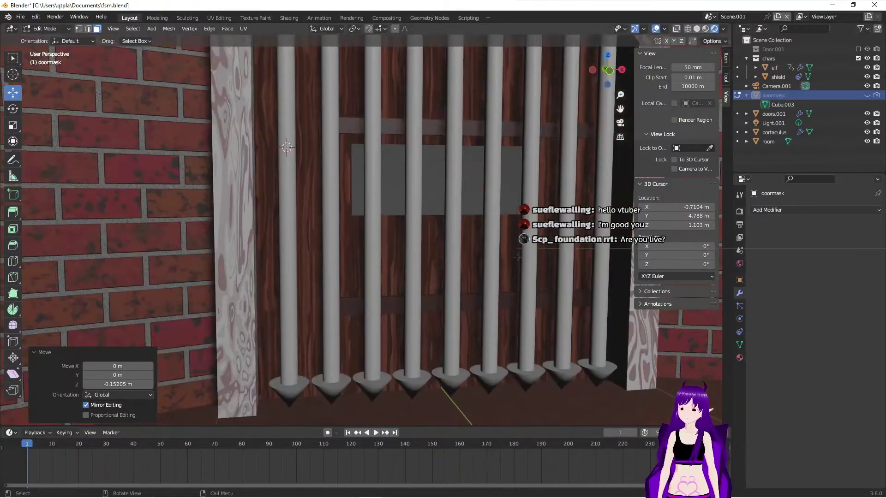
middle_click_drag(517, 257, 418, 216)
scroll(515, 258, "down", 2)
scroll(515, 259, "up", 2)
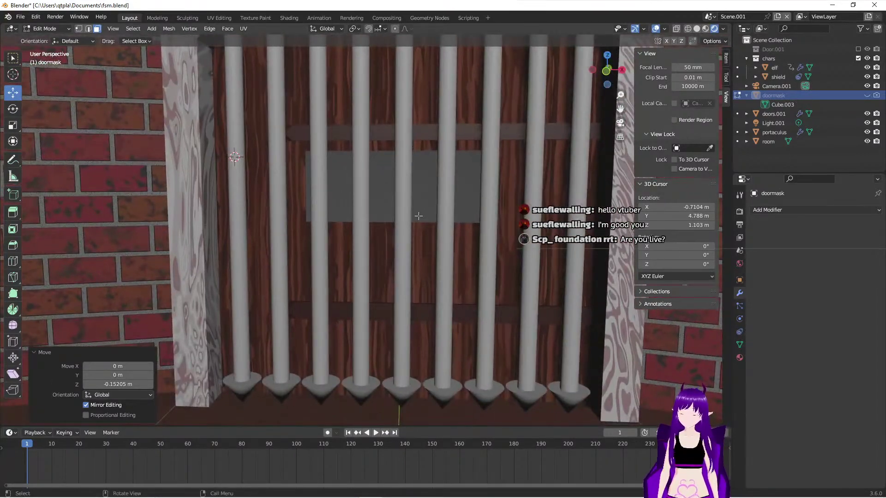
key("x")
key("Escape")
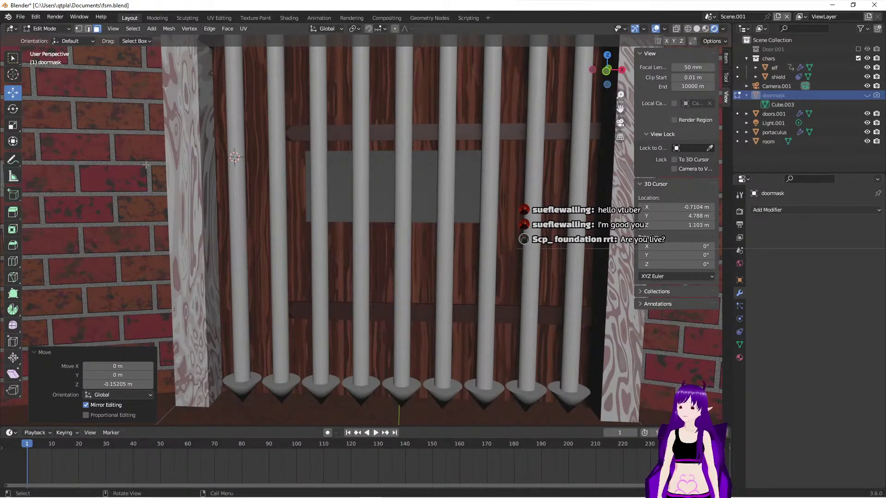
key("Tab")
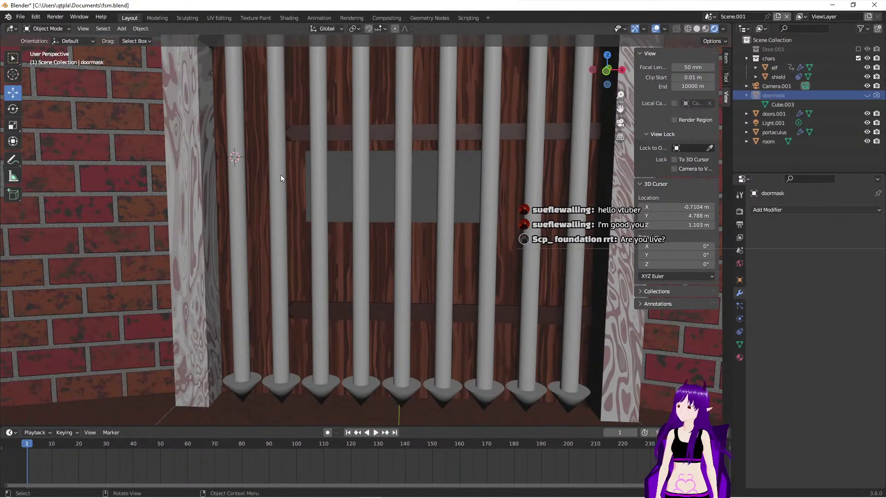
Step: Select the portcullis, switch to the Shading workspace, and set the viewport shading to Material Preview
left_click(236, 174)
middle_click_drag(466, 214, 473, 216)
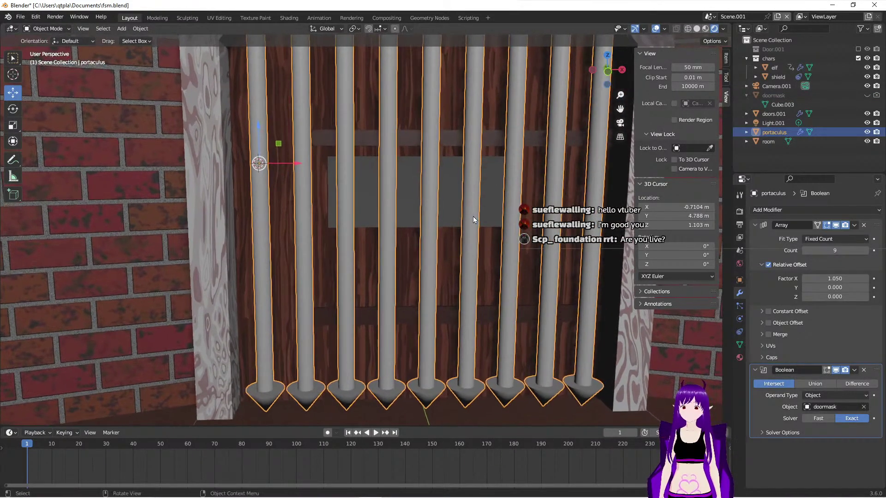
left_click(289, 18)
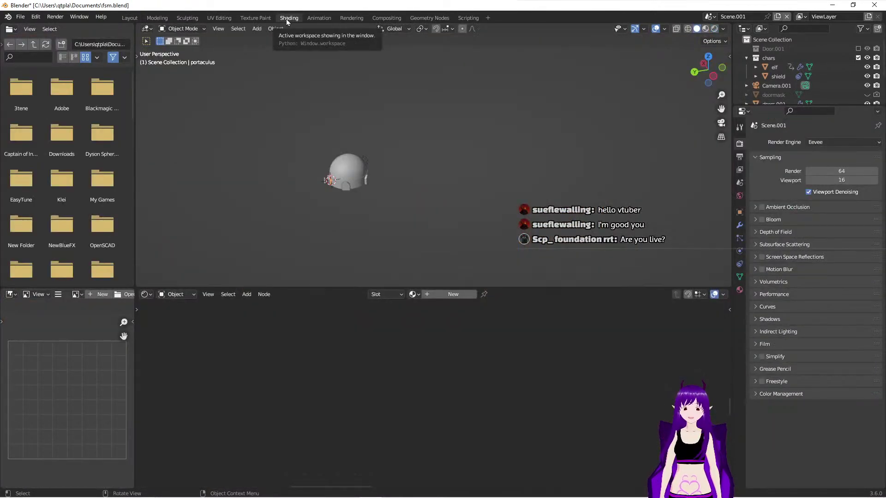
scroll(347, 205, "up", 5)
scroll(346, 205, "down", 4)
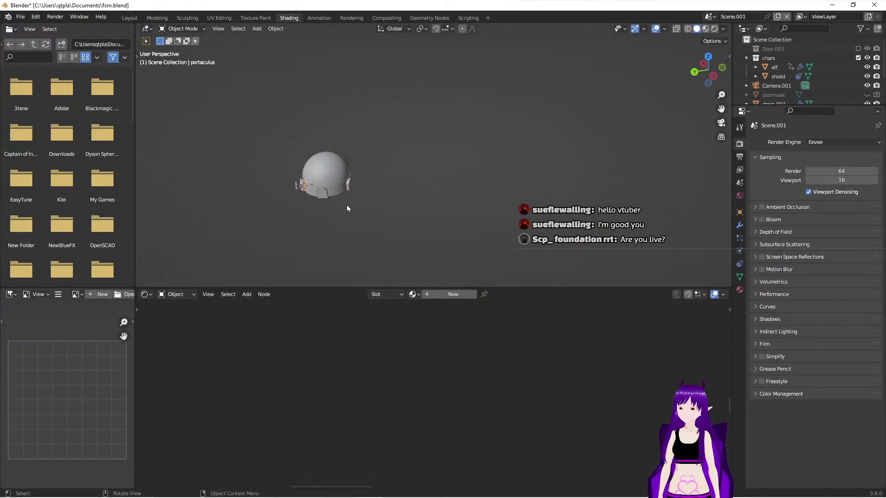
key("z")
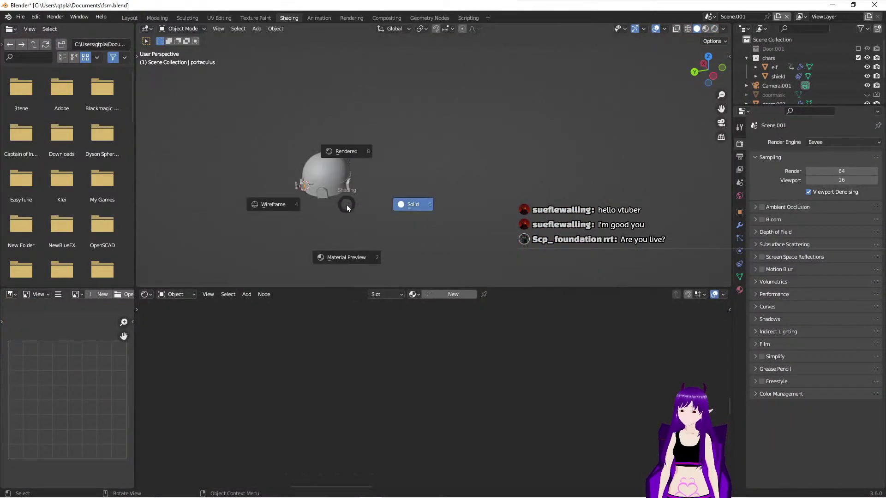
left_click(342, 257)
Step: Bring the portcullis in the back doorway into close view in the Shading viewport
scroll(352, 229, "up", 5)
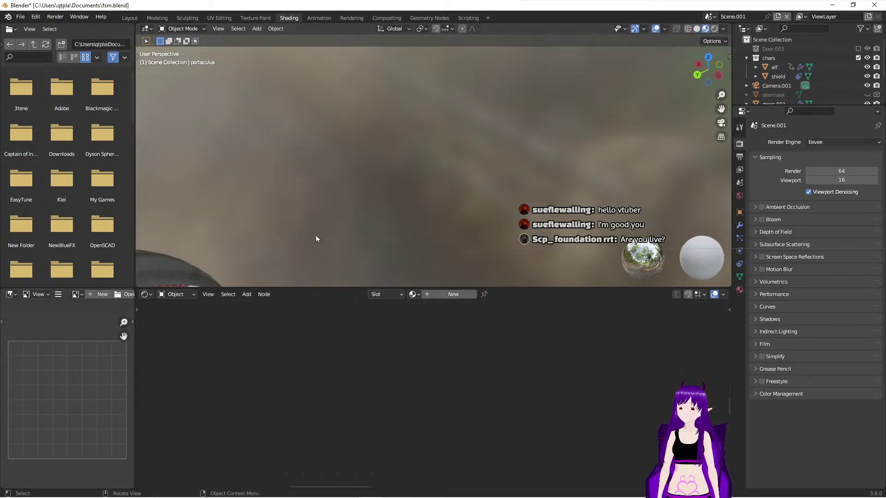
scroll(303, 240, "down", 4)
middle_click_drag(445, 192, 509, 200)
middle_click_drag(389, 185, 517, 188)
middle_click_drag(292, 159, 442, 158)
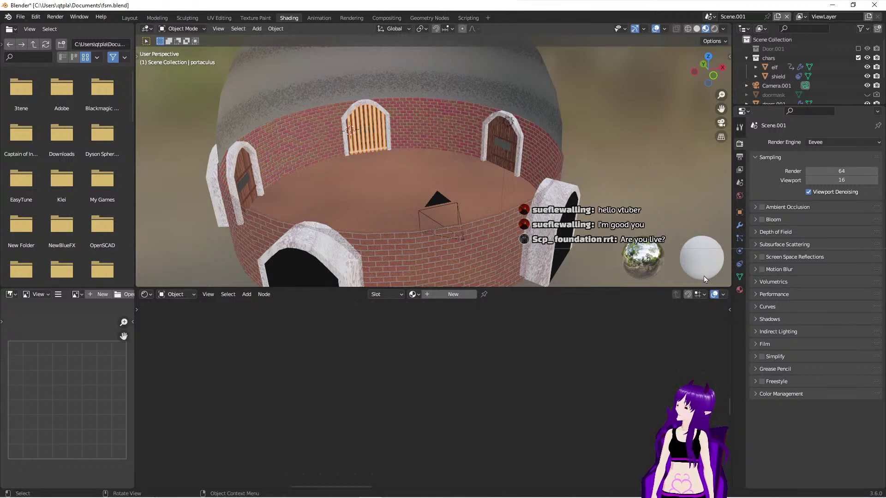
scroll(483, 258, "up", 6)
middle_click_drag(467, 244, 450, 168)
scroll(535, 216, "up", 3)
middle_click_drag(562, 133, 513, 223, "shift")
scroll(488, 221, "up", 5)
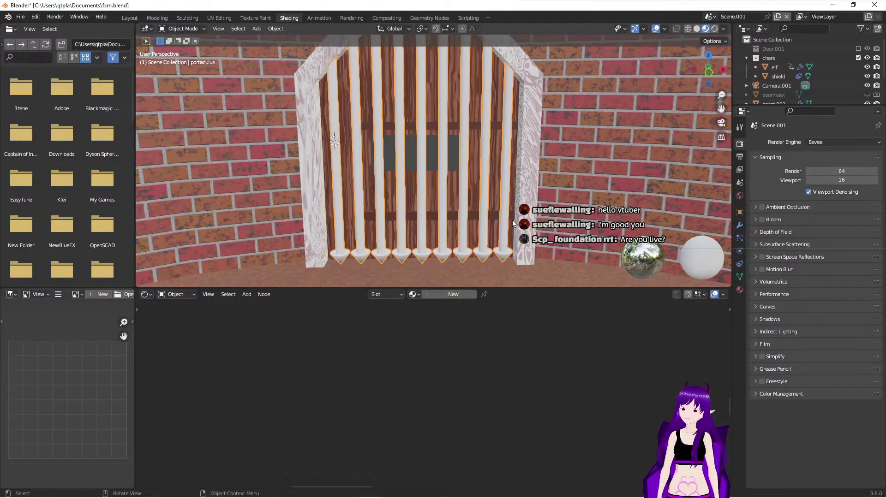
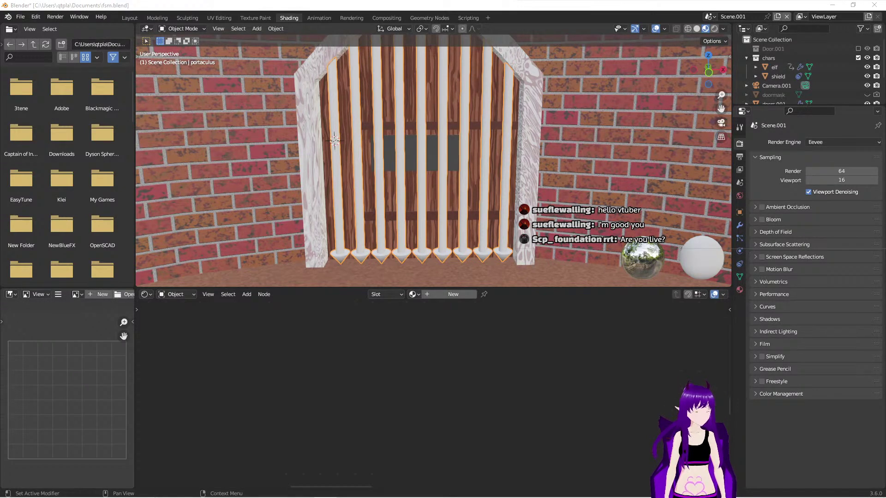
Step: Create a new material on the portcullis object and name it metal
middle_click_drag(577, 272, 519, 259)
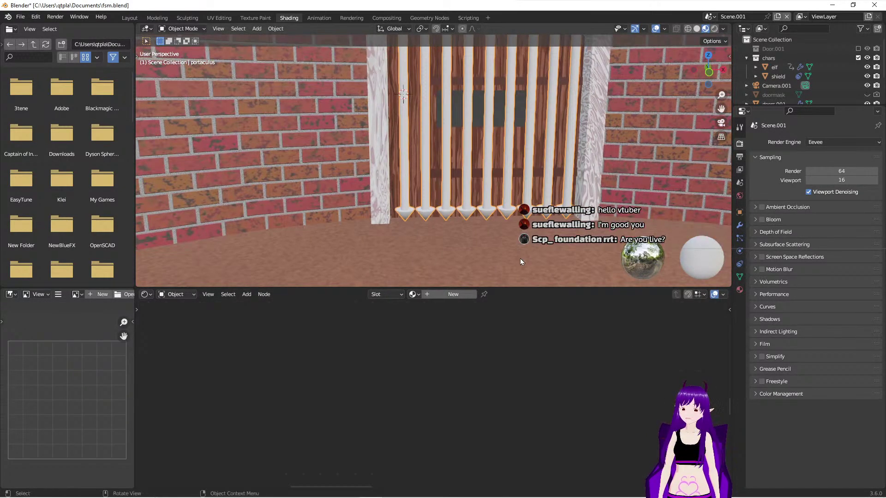
left_click(447, 295)
left_click(441, 295)
key("BackSpace")
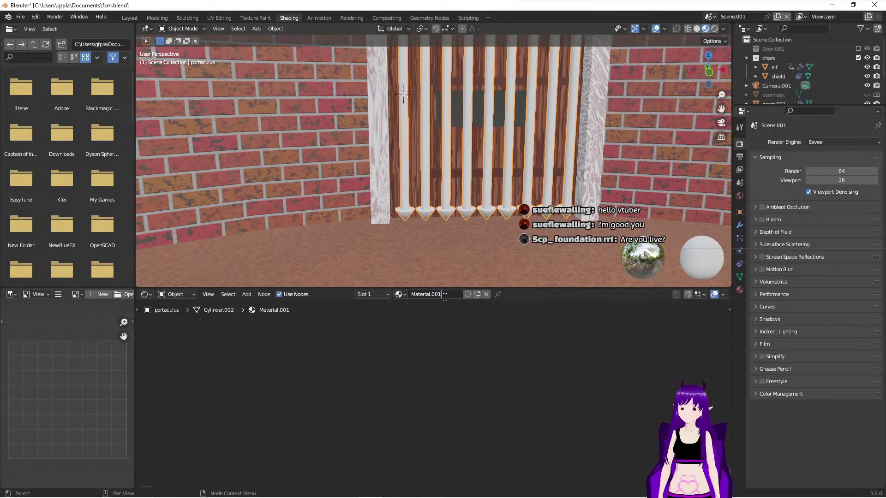
key("BackSpace")
key("BackSpace")
key("BackSpace")
key("BackSpace")
key("BackSpace")
key("BackSpace")
key("BackSpace")
key("BackSpace")
key("BackSpace")
key("BackSpace")
key("BackSpace")
type("me")
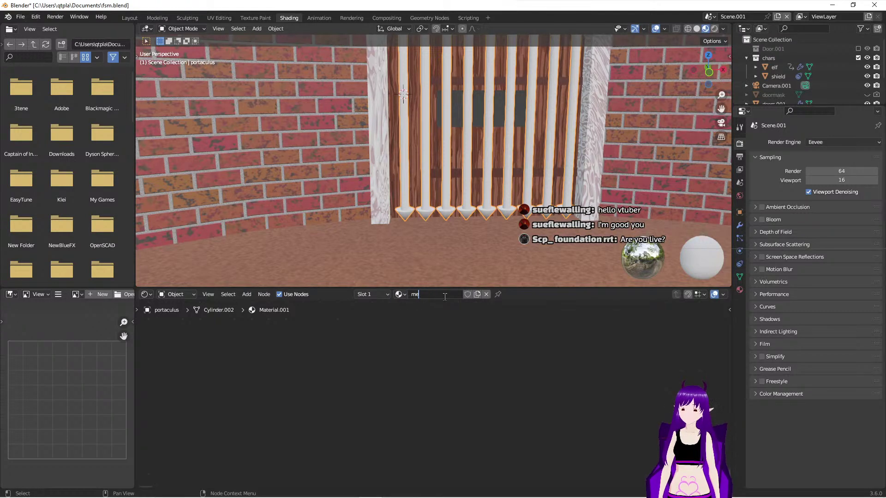
type("tal")
key("Return")
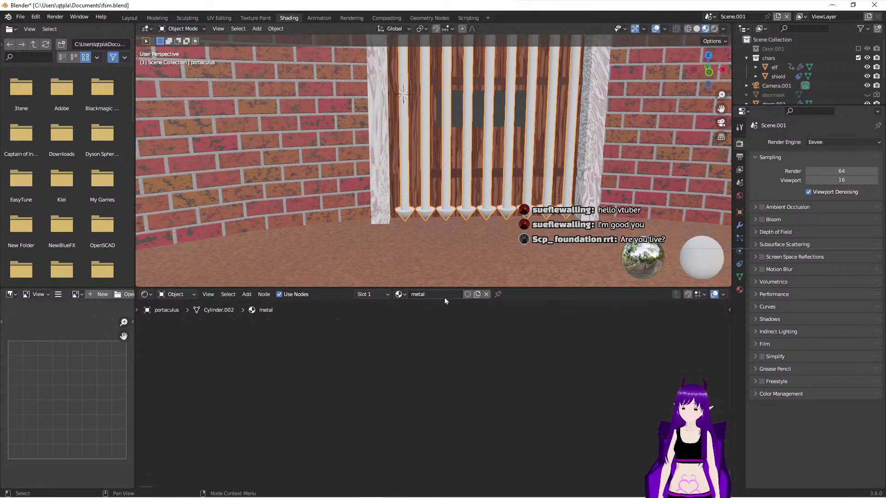
Step: Examine the brick wall's material nodes and the portcullis's metal shader nodes
scroll(506, 252, "down", 2)
middle_click_drag(526, 190, 501, 267, "shift")
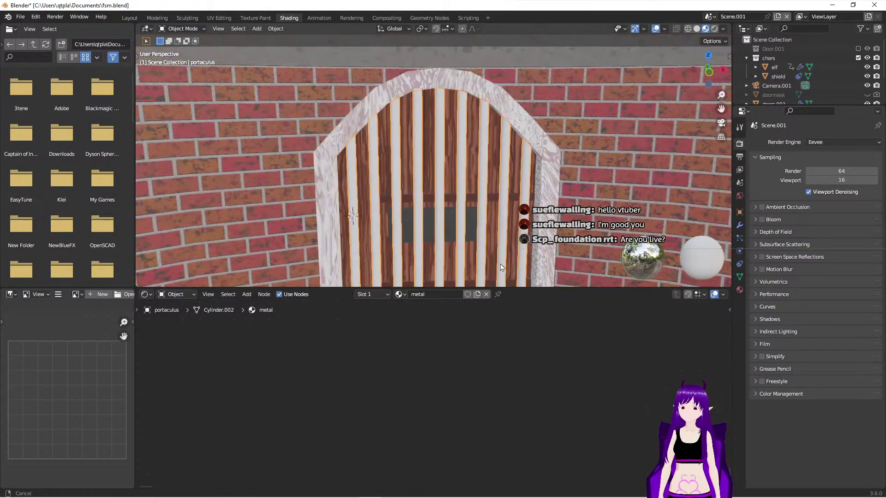
scroll(501, 266, "up", 2)
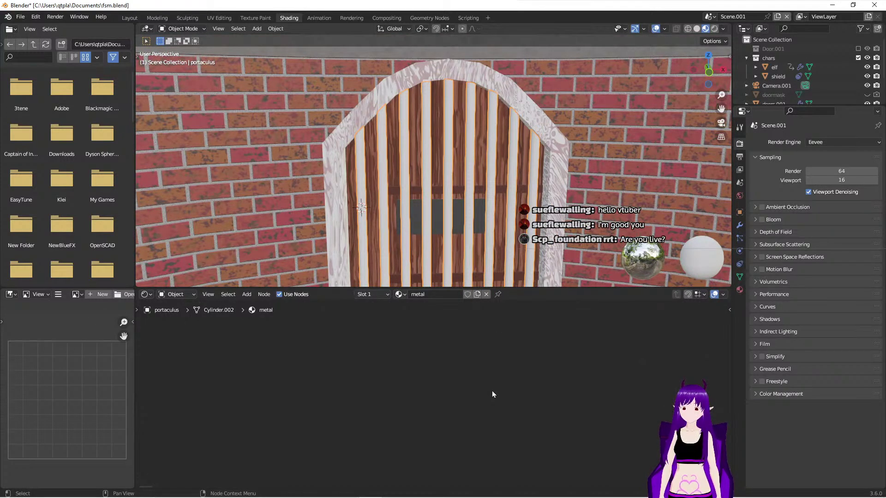
key("Home")
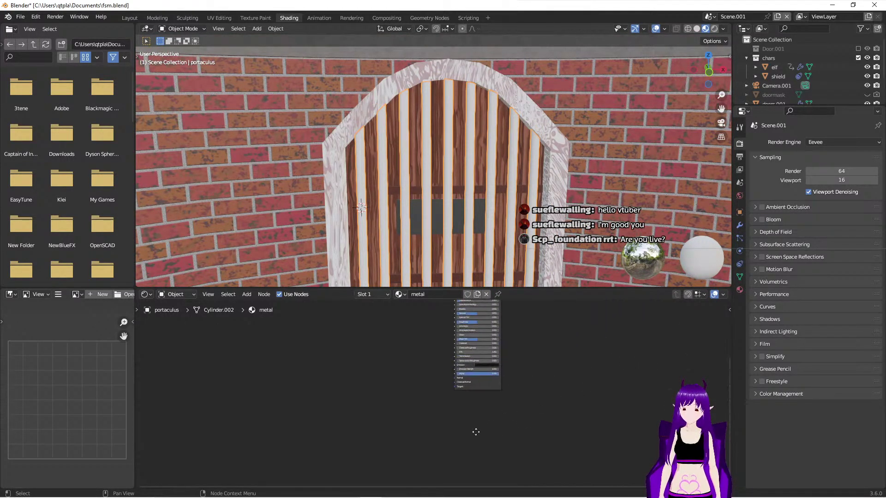
scroll(480, 385, "up", 4)
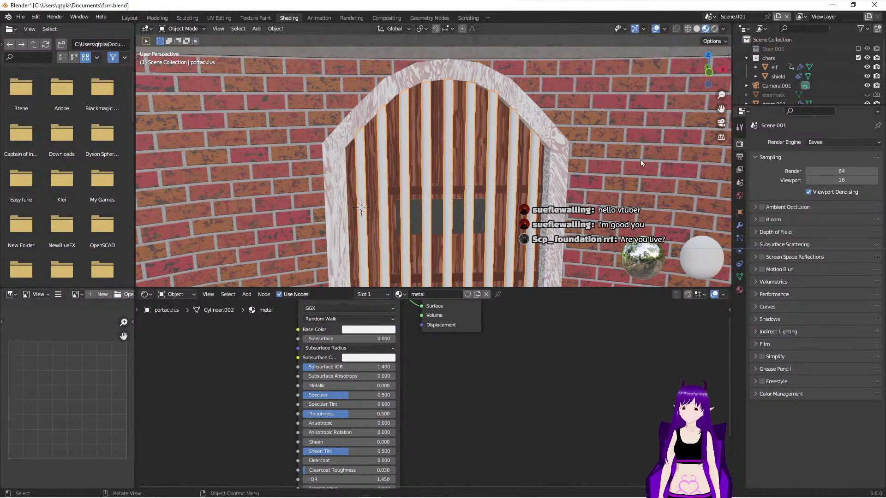
left_click(616, 104)
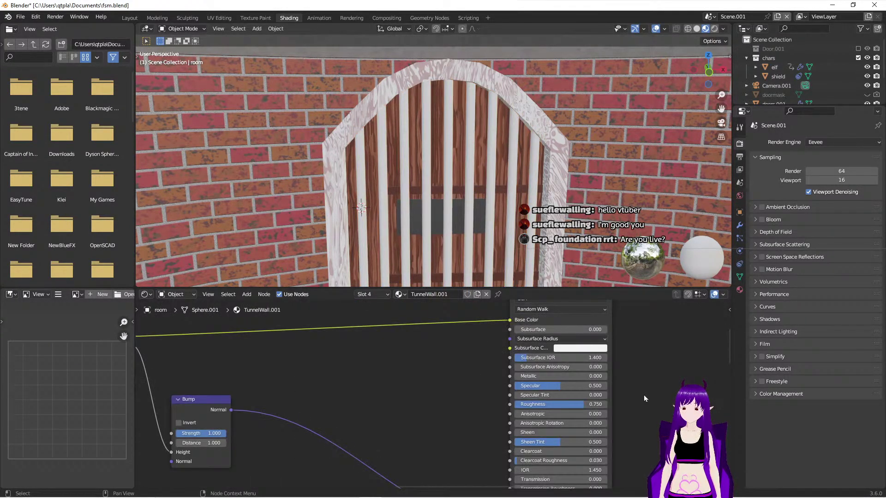
left_click(492, 239)
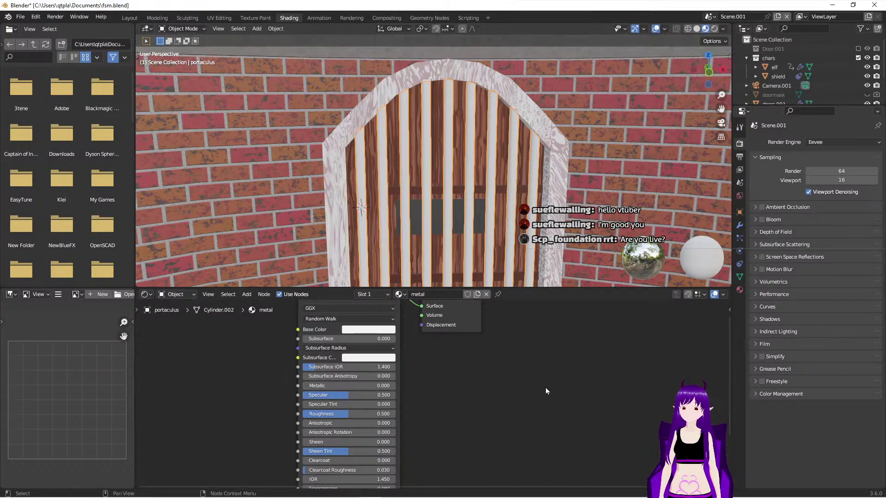
middle_click_drag(544, 383, 537, 386)
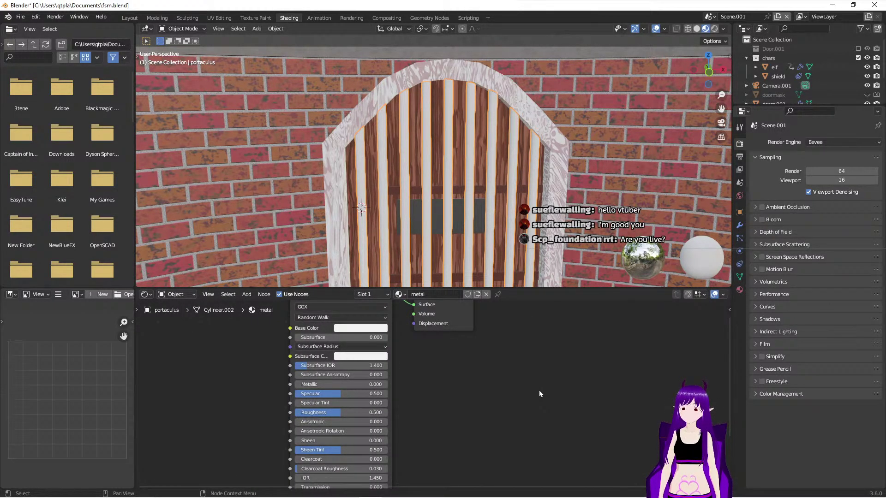
middle_click_drag(508, 395, 584, 453)
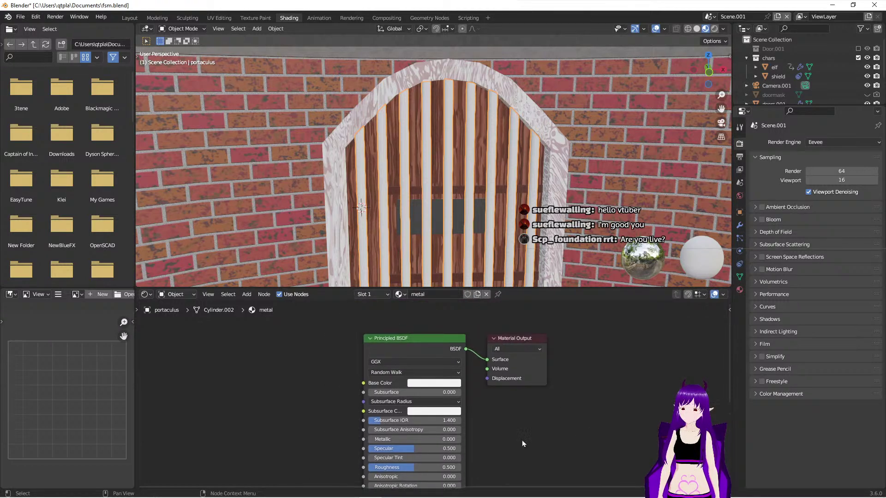
middle_click_drag(260, 401, 308, 389)
scroll(344, 402, "up", 1)
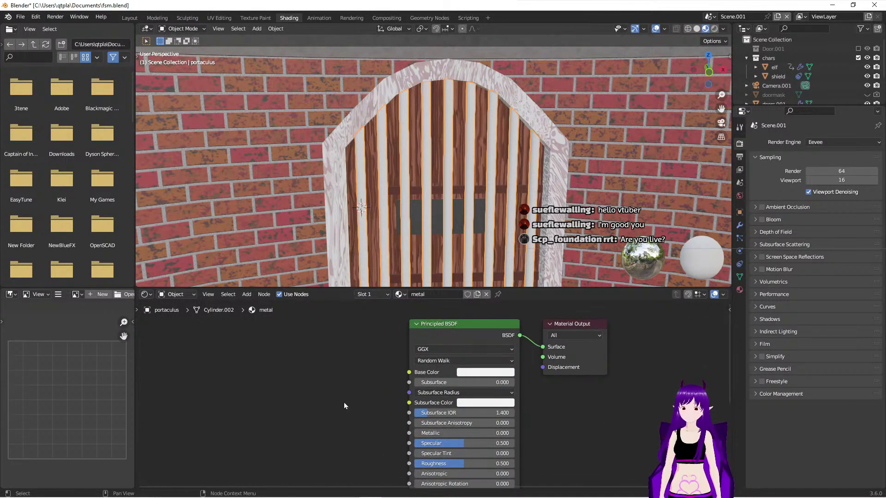
scroll(344, 402, "up", 1)
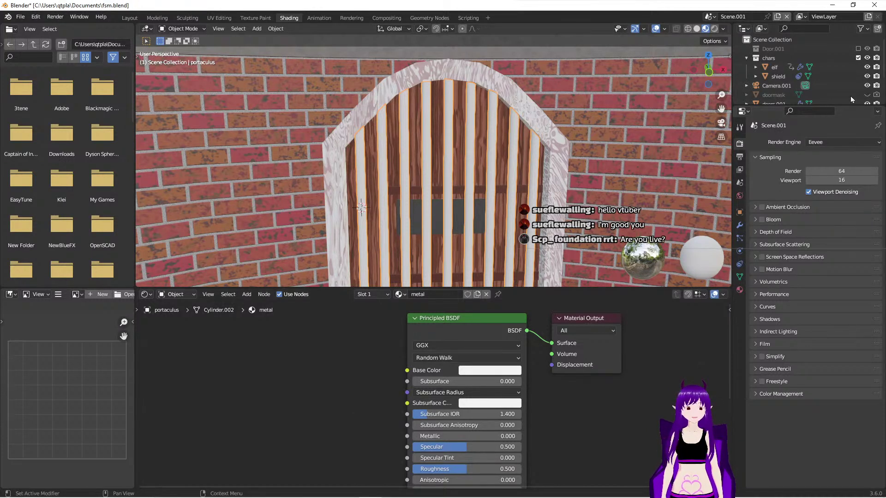
Step: Enlarge the scene outliner and hide the room object in the viewport
left_click_drag(792, 106, 794, 228)
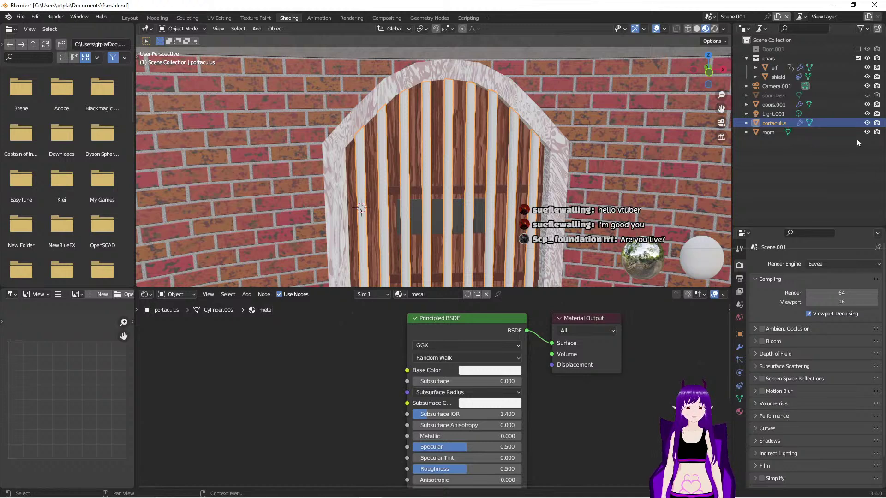
left_click(867, 132)
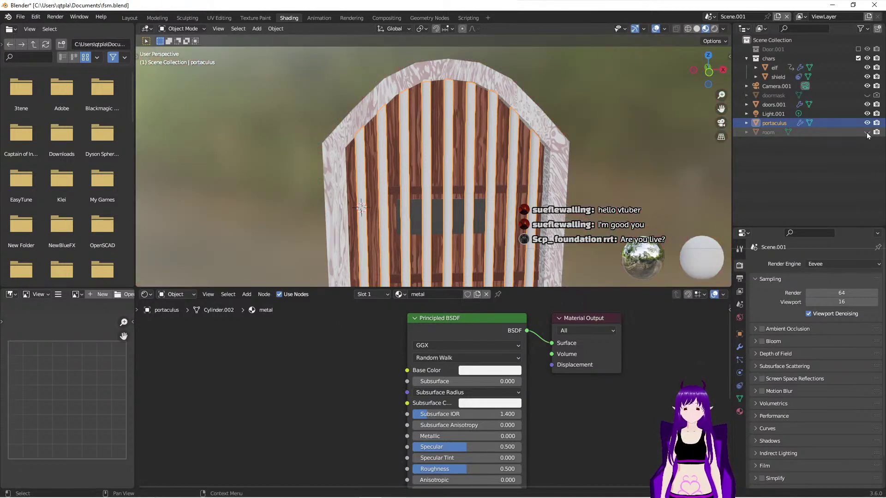
middle_click_drag(595, 256, 597, 210)
middle_click_drag(255, 180, 566, 207, "shift")
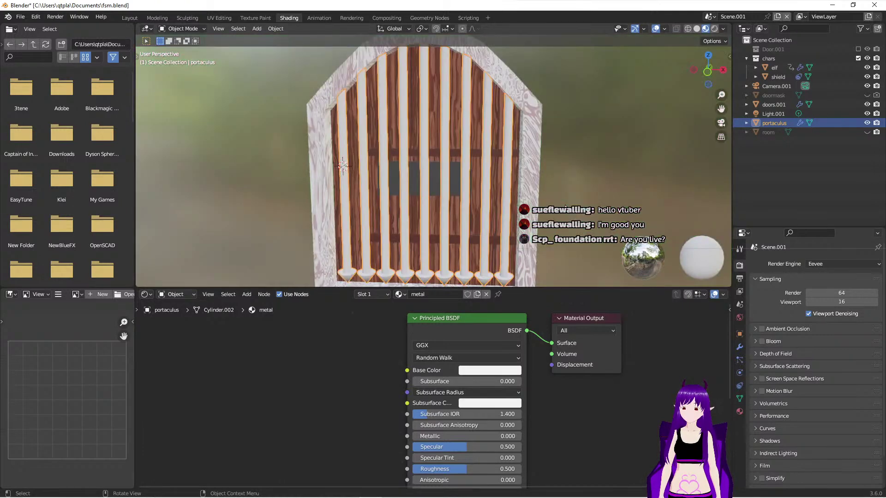
middle_click_drag(565, 206, 594, 183, "shift")
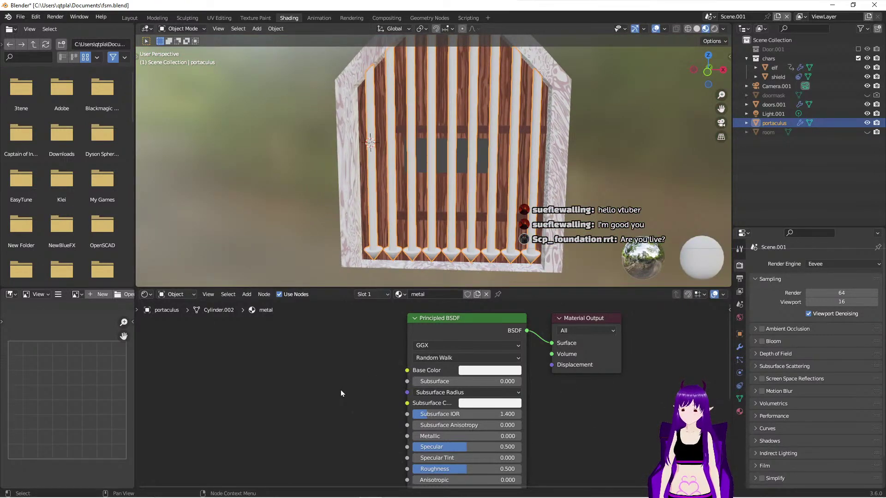
Step: Add a Color Ramp node to the metal material, placed before the Principled BSDF node
left_click(281, 194)
key("shift+a")
left_click(309, 392)
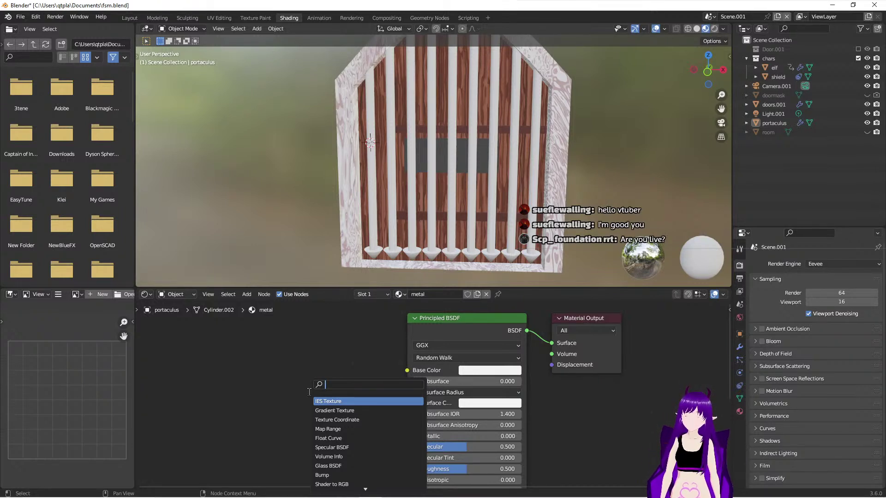
type("col")
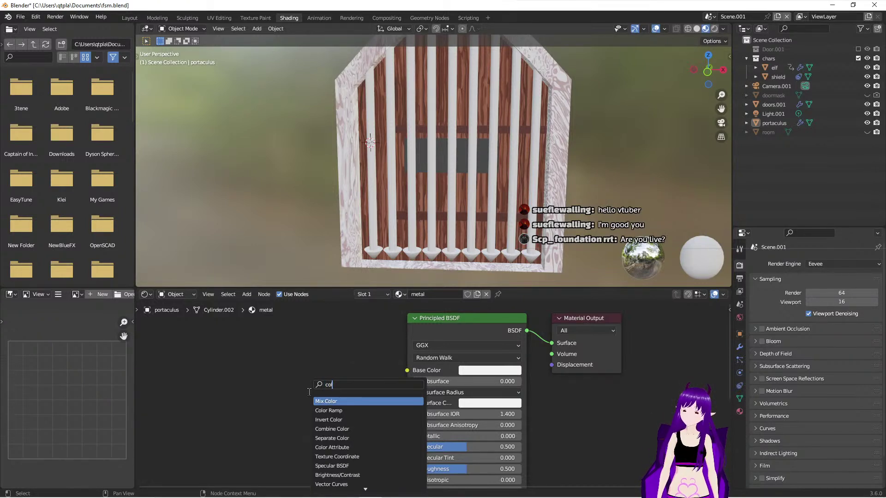
left_click(328, 410)
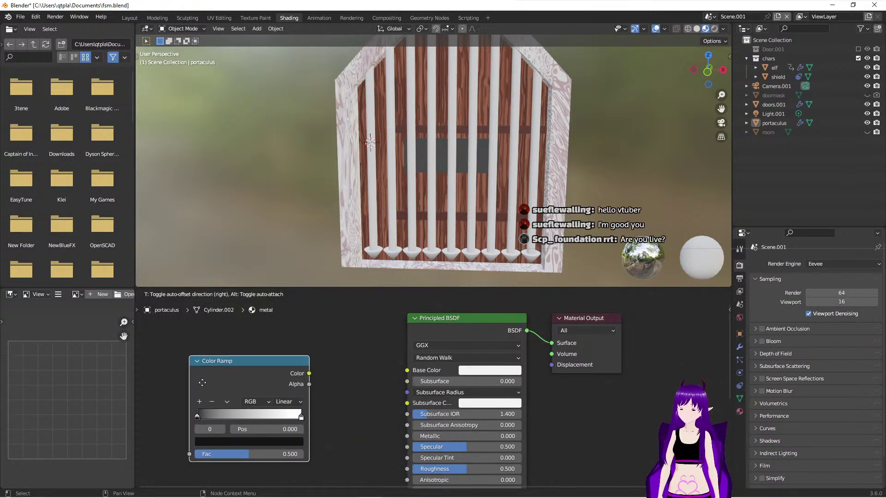
left_click(202, 370)
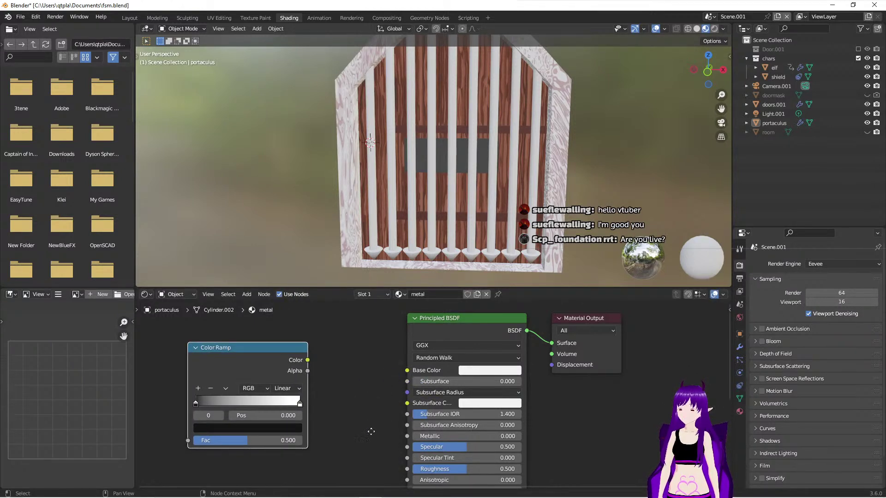
Step: Duplicate the Color Ramp node and place the copy directly below the original
middle_click_drag(370, 433, 416, 401)
scroll(414, 401, "down", 1)
left_click(320, 329)
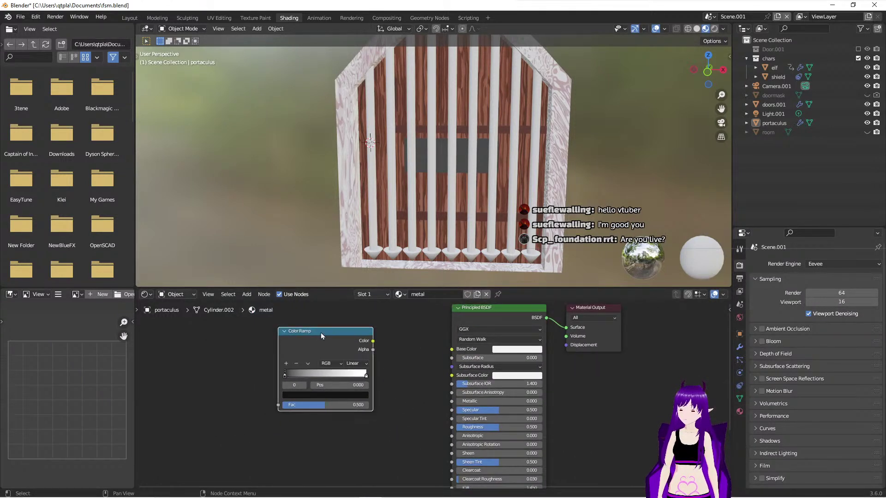
key("shift+d")
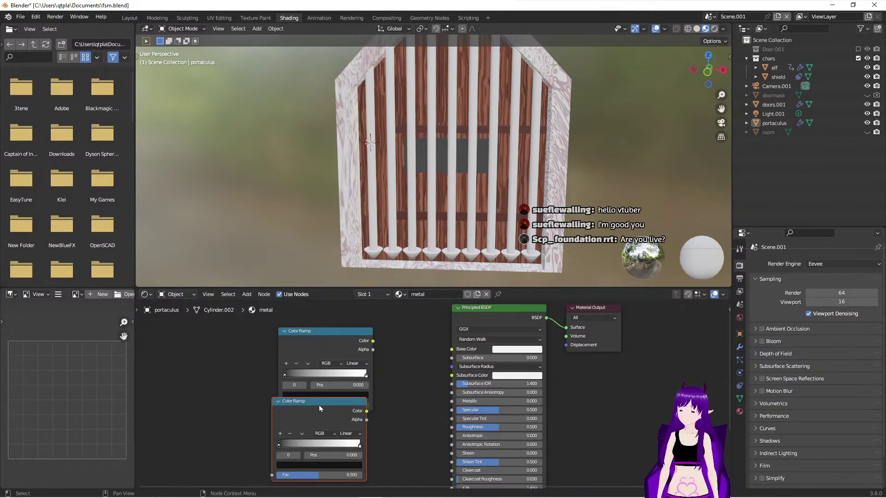
left_click(329, 469)
Step: Connect the upper Color Ramp's Color output to the Principled BSDF's Base Color
scroll(424, 443, "up", 1)
mouse_move(411, 458)
middle_mouse_down()
mouse_move(419, 430)
mouse_move(402, 472)
middle_mouse_up()
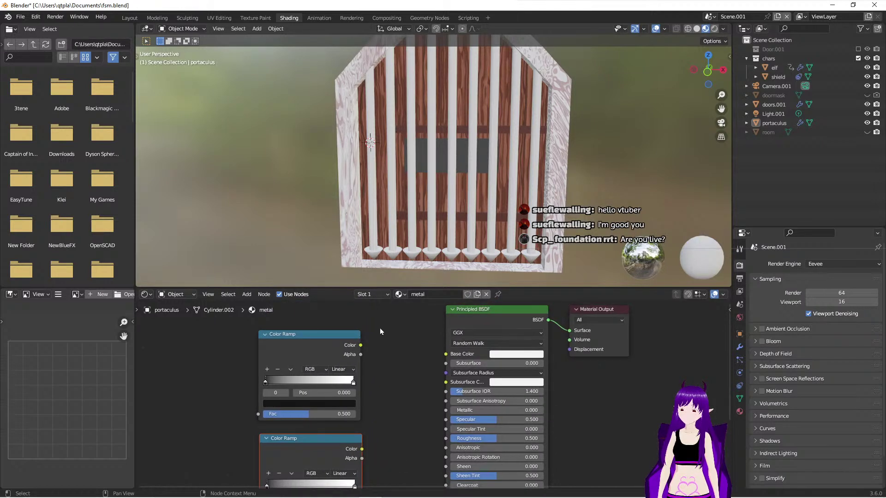
left_click_drag(360, 345, 446, 355)
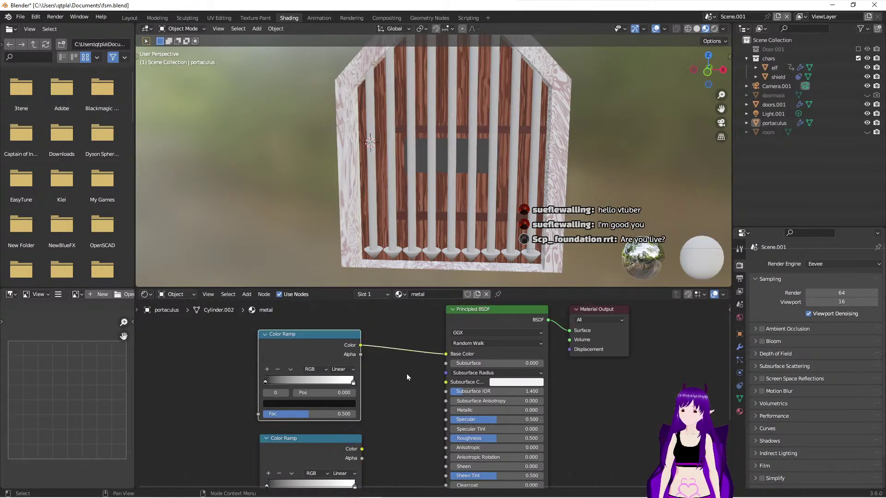
Step: Add a Voronoi Texture node ahead of the two Color Ramp nodes
middle_click_drag(367, 394, 471, 386)
key("shift+a")
left_click(222, 375)
type("vor")
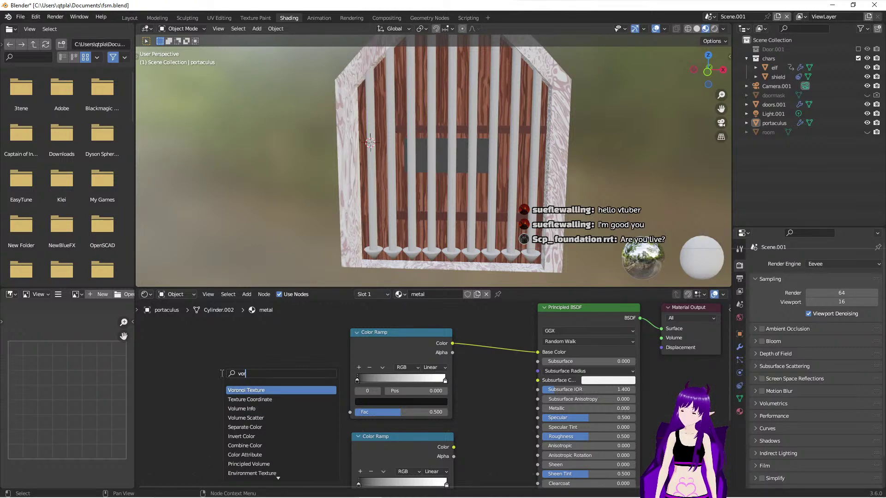
left_click(242, 390)
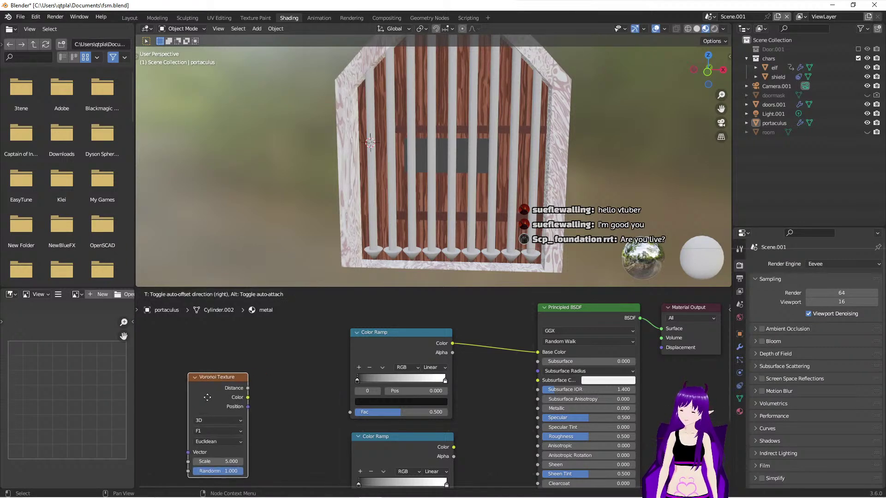
left_click(181, 398)
Step: Connect the Voronoi Texture's Color output to the Fac inputs of both Color Ramps
scroll(267, 434, "up", 1)
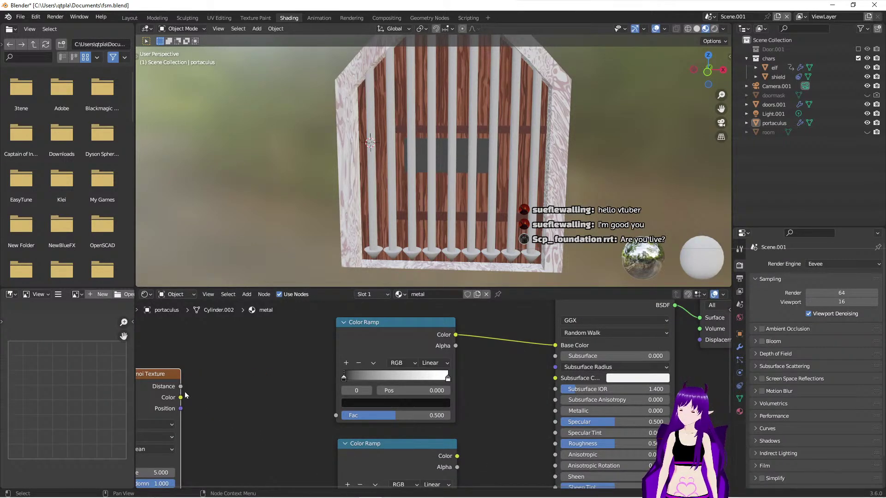
left_click_drag(181, 397, 335, 416)
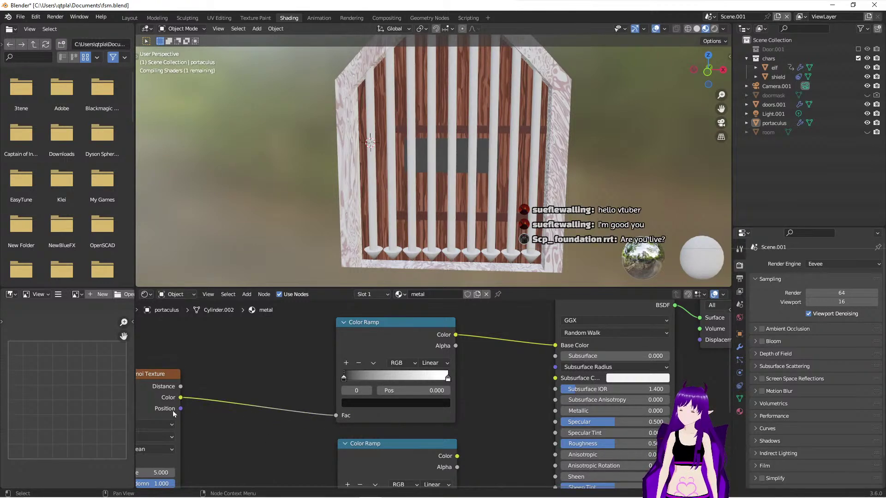
left_click_drag(181, 398, 337, 445)
Step: Add a Texture Coordinate node ahead of the Voronoi Texture and connect its Object output to the Vector input
middle_click_drag(297, 364, 399, 412)
scroll(391, 409, "down", 1)
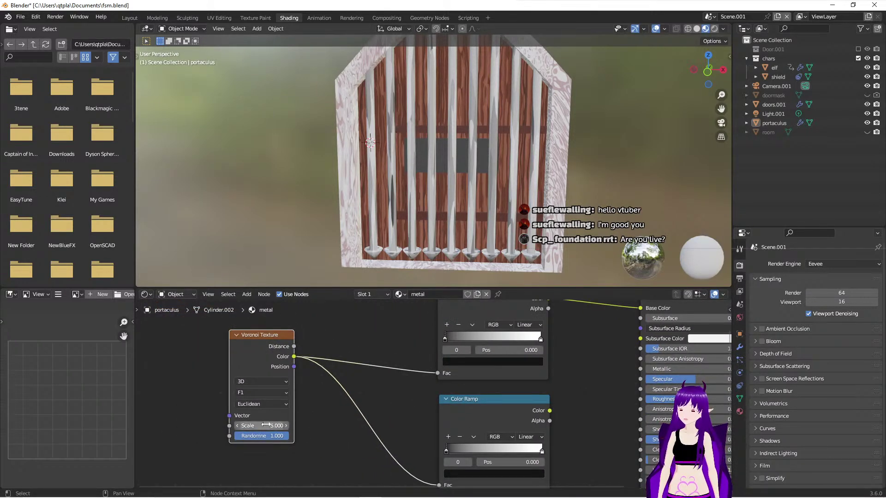
middle_click_drag(182, 405, 275, 405)
key("shift+a")
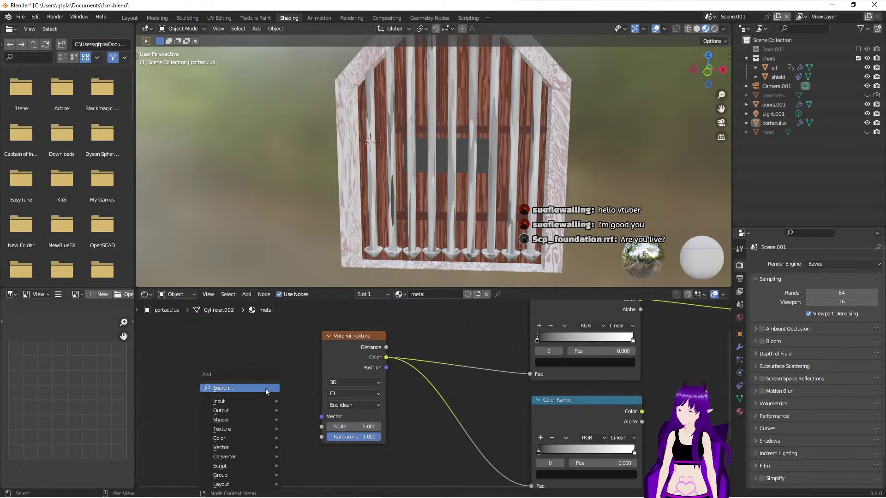
left_click(265, 388)
type("text")
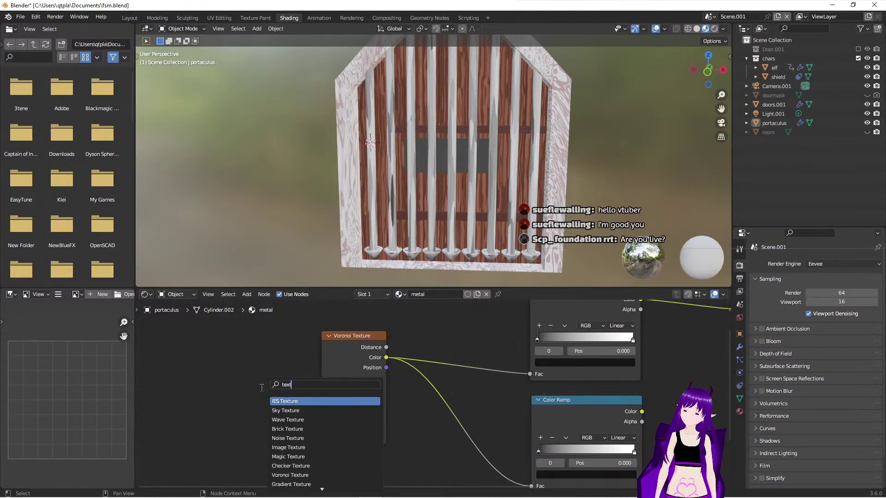
type("ure co")
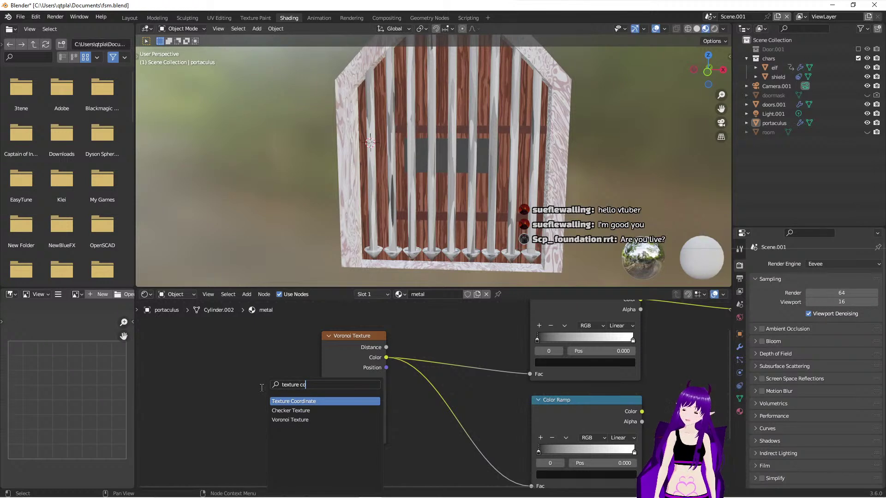
left_click(282, 401)
left_click(247, 383)
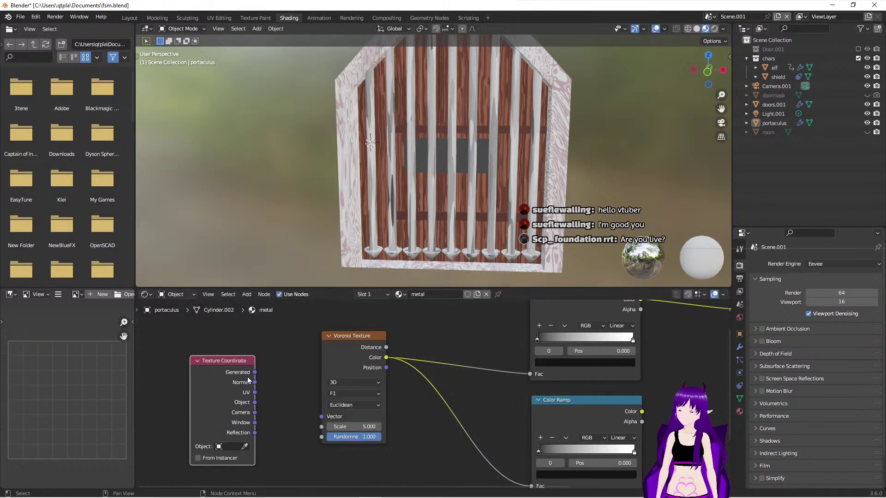
mouse_move(255, 403)
left_mouse_down()
mouse_move(301, 433)
mouse_move(322, 425)
left_mouse_up()
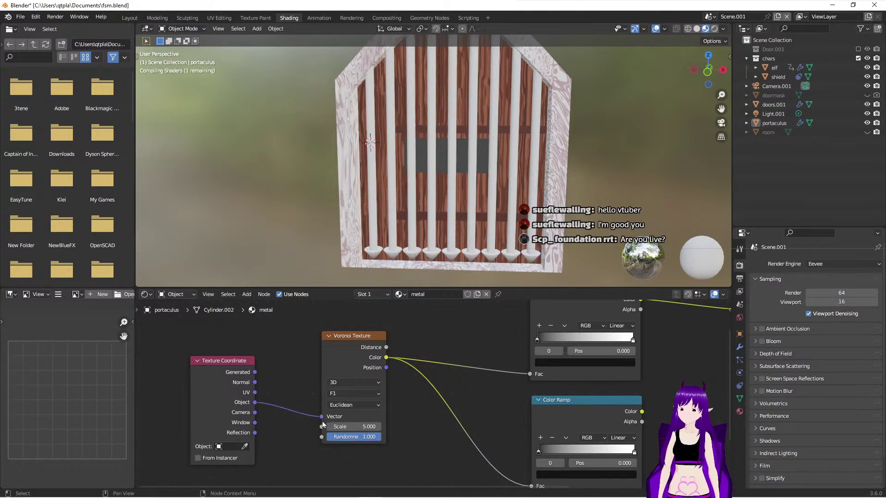
Step: Set the Voronoi Texture's Scale to 31.8
middle_click_drag(435, 417, 262, 443)
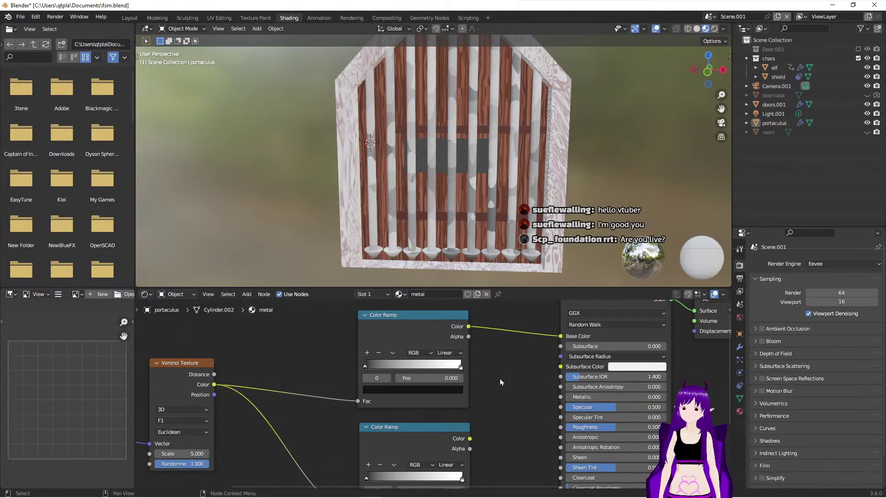
scroll(500, 382, "up", 2)
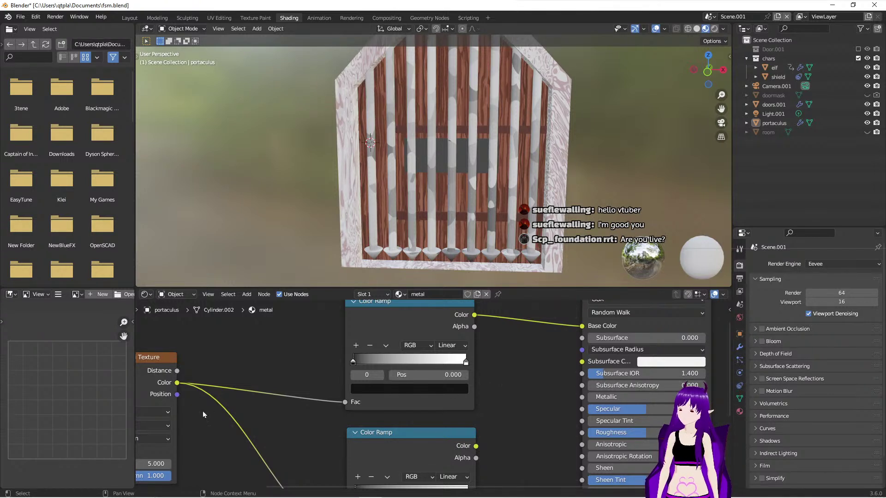
middle_click_drag(238, 409, 319, 381)
left_click_drag(215, 436, 366, 437)
Step: Lighten the black stop of the upper Color Ramp to a dark gray with a Value of 0.085
middle_click_drag(616, 369, 524, 402)
scroll(524, 402, "up", 2)
scroll(433, 396, "up", 1)
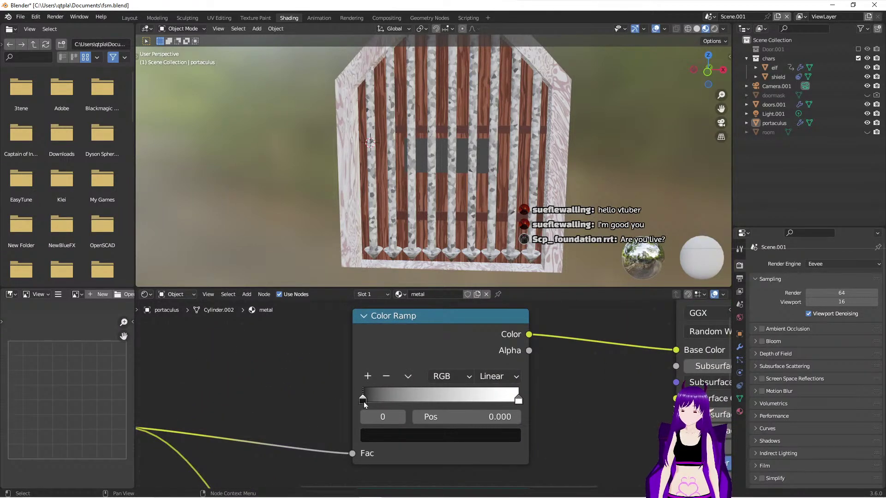
left_click(519, 400)
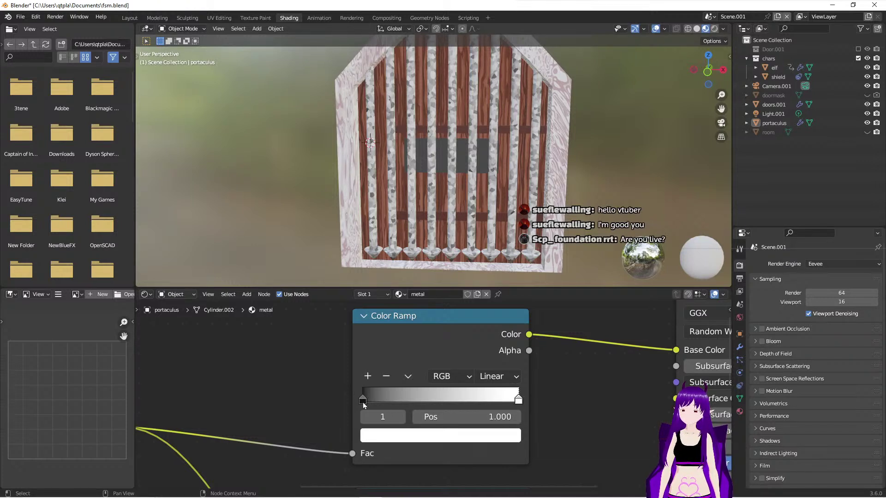
left_click(363, 401)
left_click(377, 436)
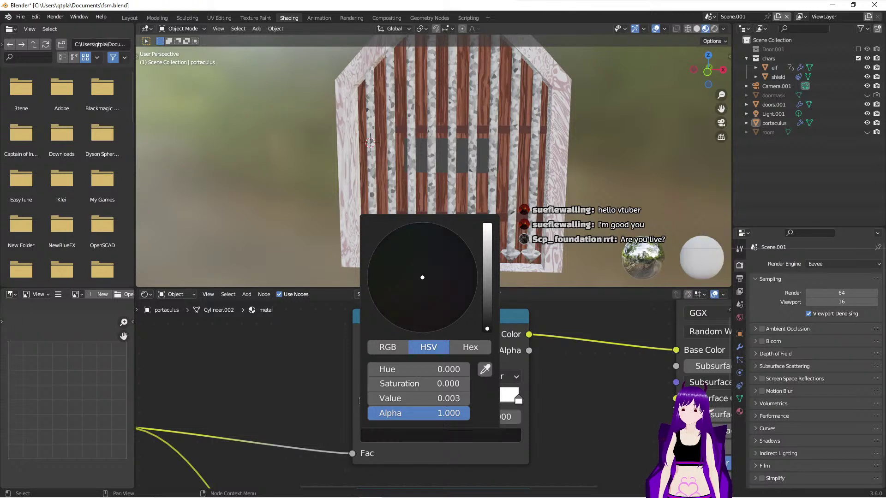
left_click(488, 296)
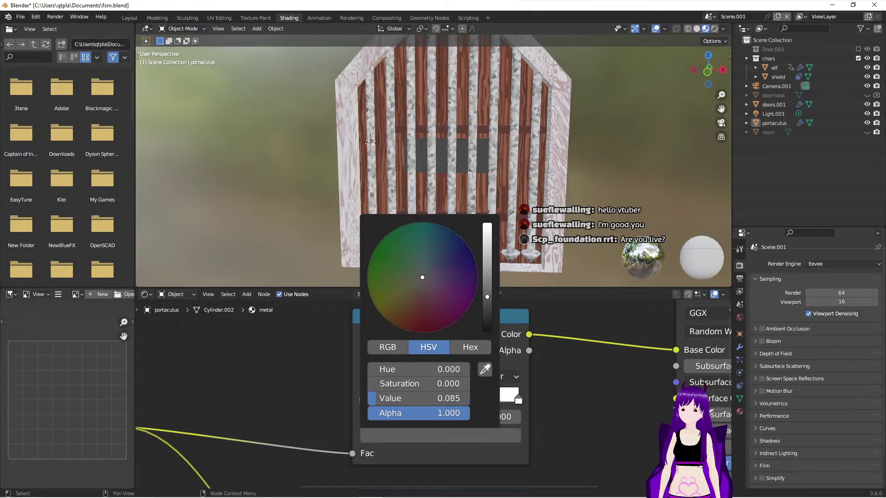
Step: Darken the white stop of the upper Color Ramp to a light gray
left_click(518, 402)
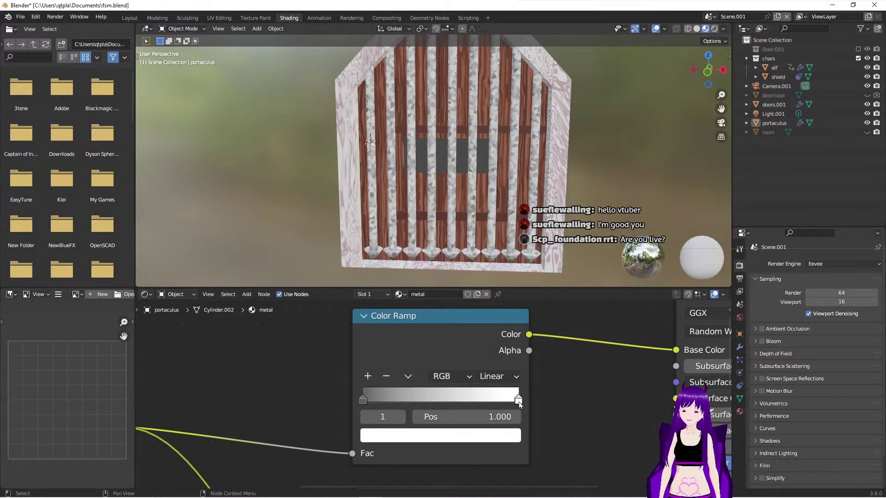
left_click(510, 442)
left_click_drag(488, 227, 487, 251)
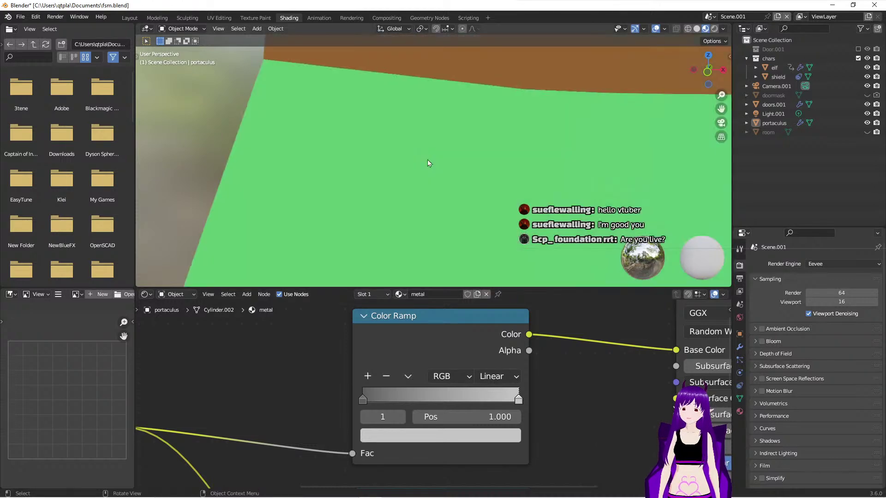
middle_click_drag(432, 210, 429, 229)
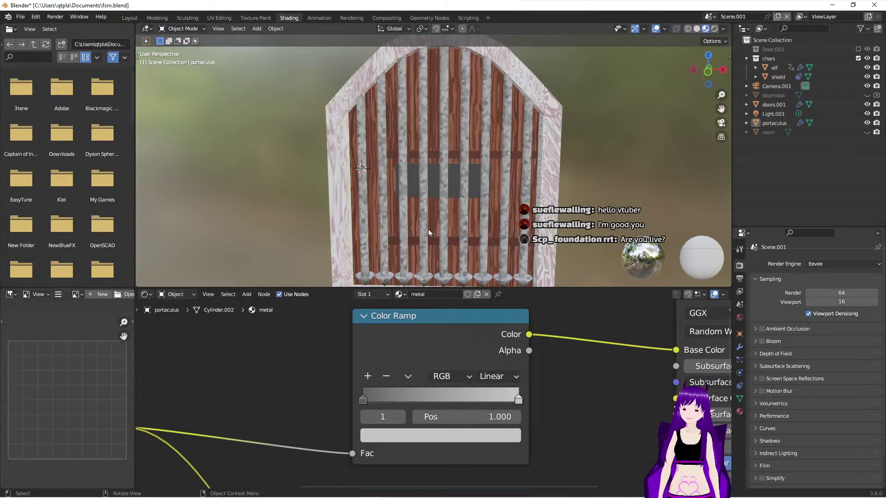
Step: Set the Principled BSDF's Roughness to 0 and connect the lower Color Ramp's Color output to its Metallic input
scroll(569, 394, "down", 3)
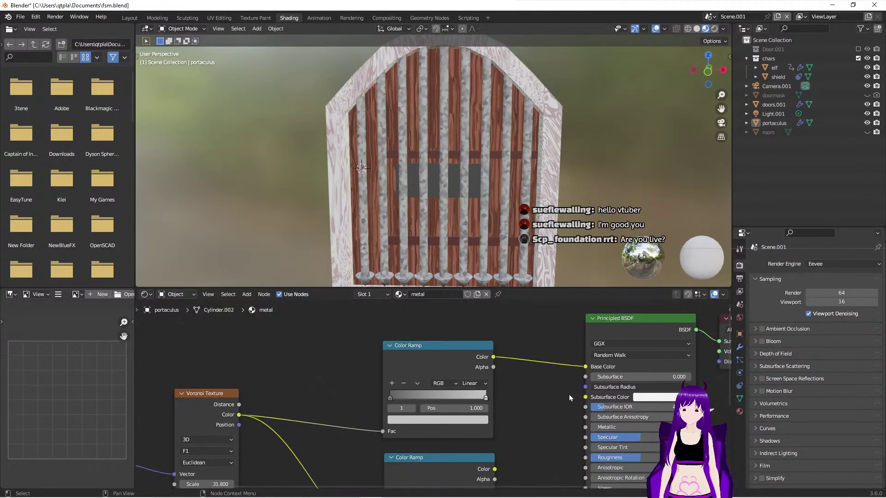
middle_click_drag(566, 411, 499, 356)
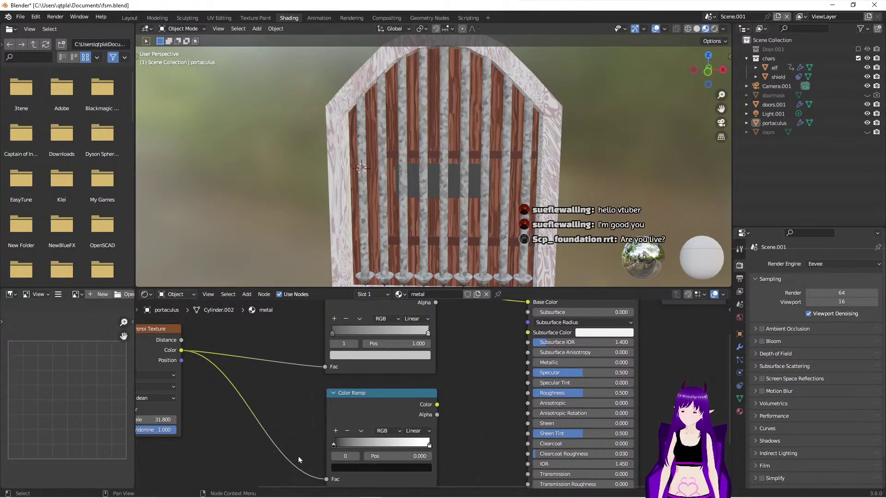
scroll(513, 459, "up", 2)
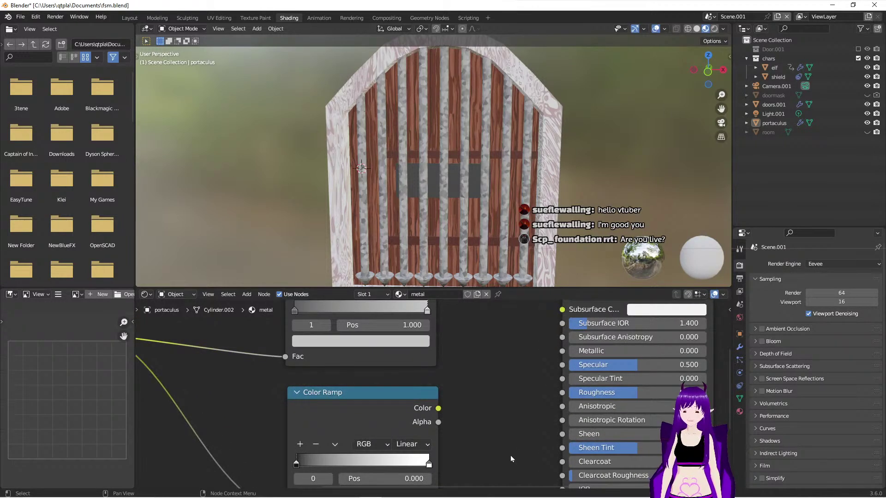
scroll(504, 450, "down", 3)
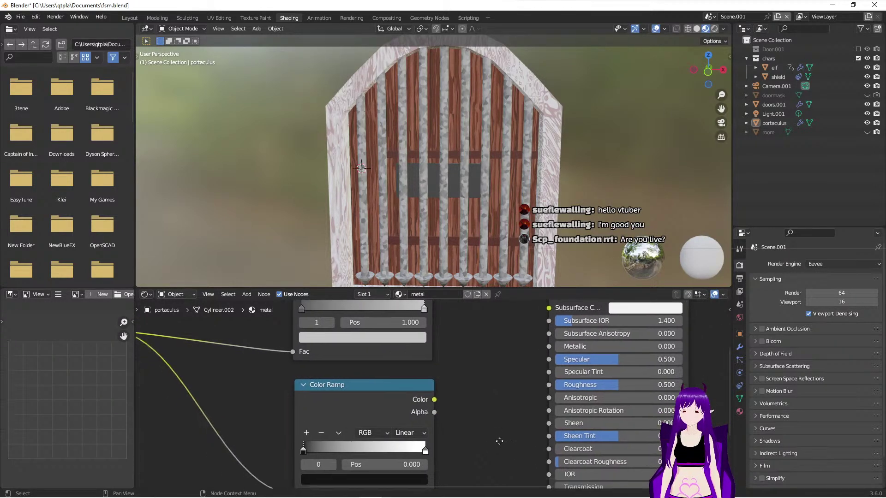
left_click_drag(610, 383, 549, 383)
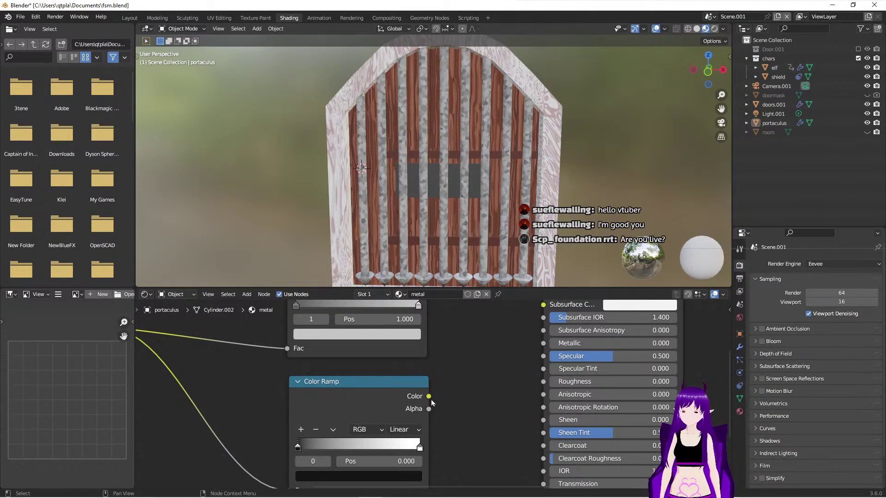
left_click_drag(429, 396, 541, 347)
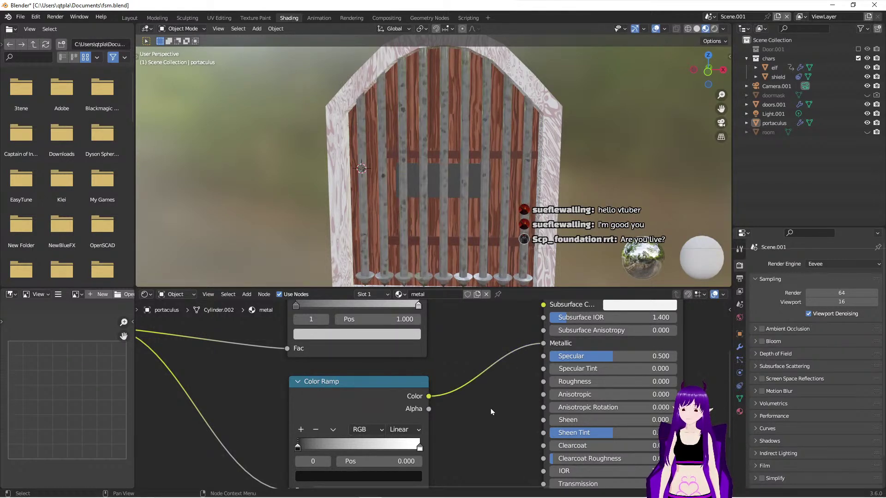
Step: Set the lower Color Ramp's interpolation to Constant, with the black stop at 0 and the white stop at 0.755
scroll(463, 447, "up", 2)
scroll(463, 448, "down", 2)
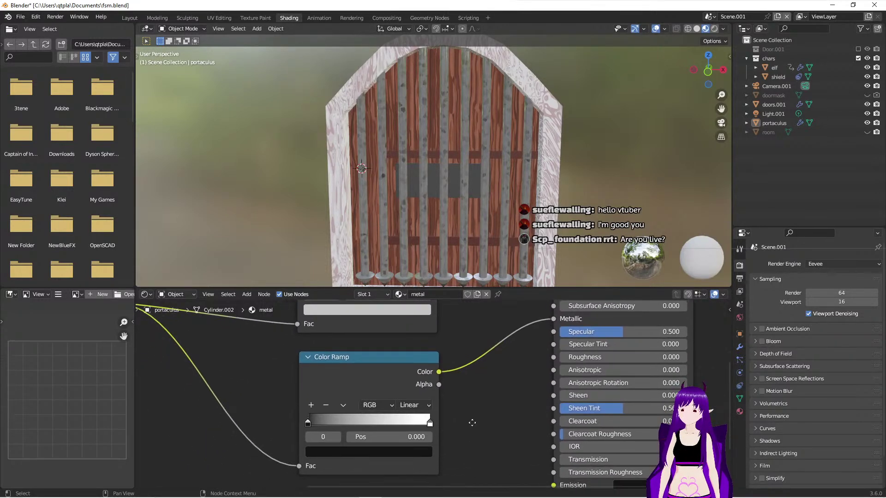
scroll(480, 438, "up", 2)
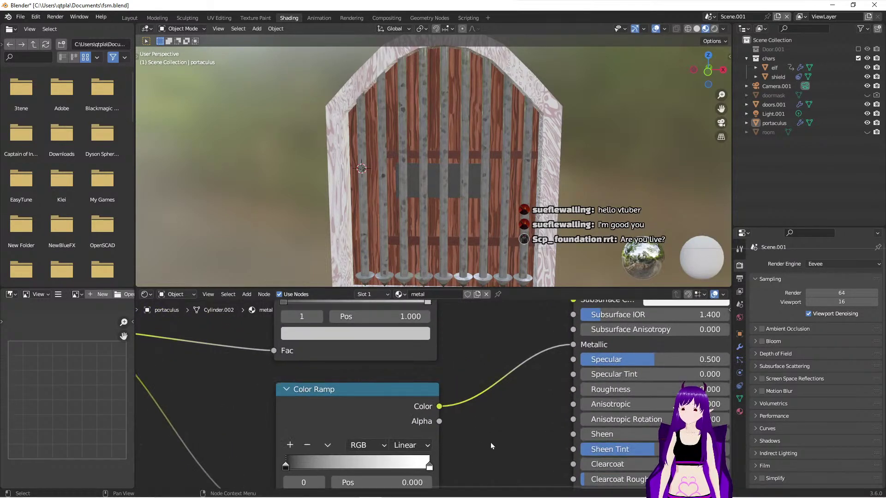
middle_click_drag(495, 455, 498, 386, "shift")
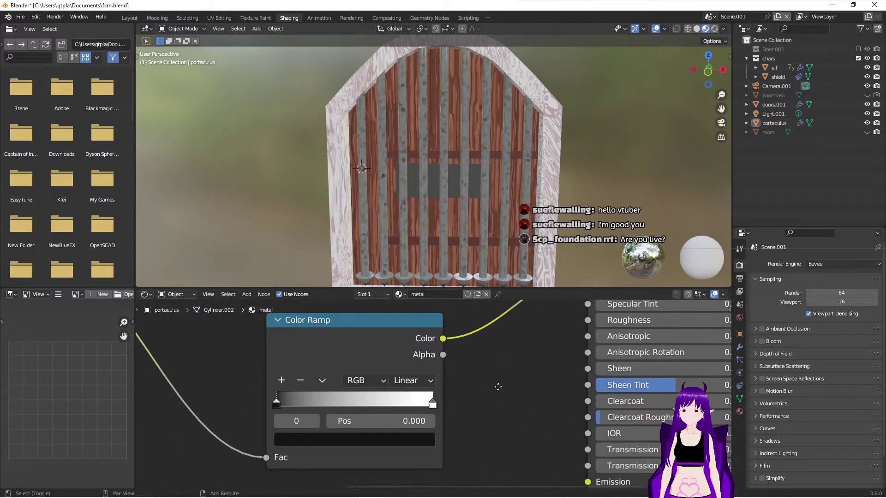
left_click_drag(276, 405, 330, 409)
left_click(384, 381)
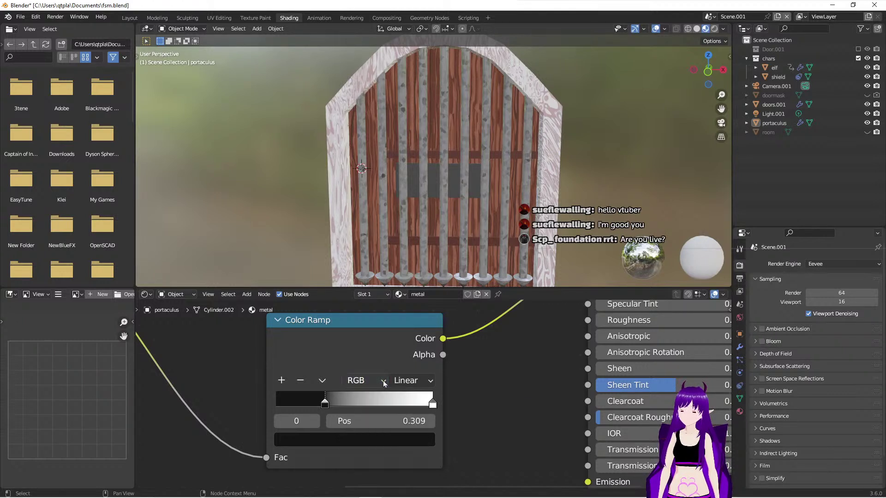
left_click(407, 380)
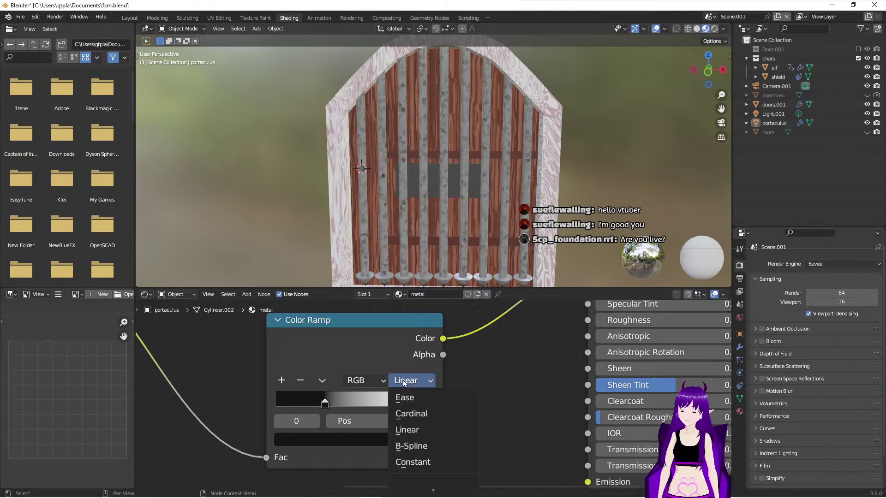
left_click(412, 462)
left_click_drag(311, 404, 267, 405)
left_click_drag(433, 407, 388, 406)
Step: Switch the 3D viewport to Rendered shading and unhide the room object
middle_click_drag(540, 364, 506, 438)
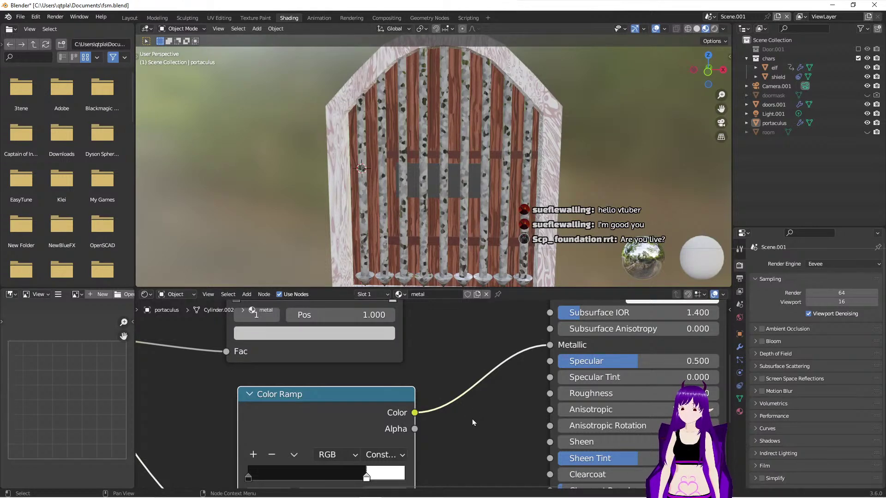
mouse_move(448, 345)
middle_mouse_down()
mouse_move(462, 405)
mouse_move(451, 373)
middle_mouse_up()
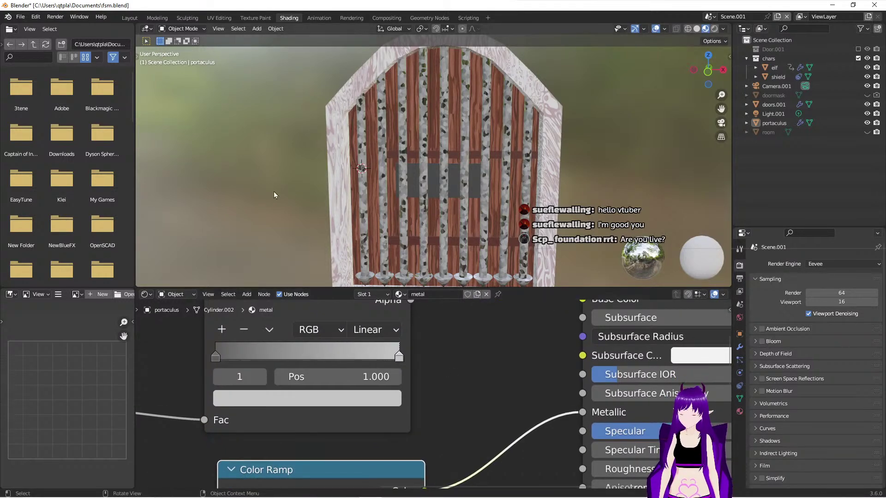
key("z")
left_click(273, 150)
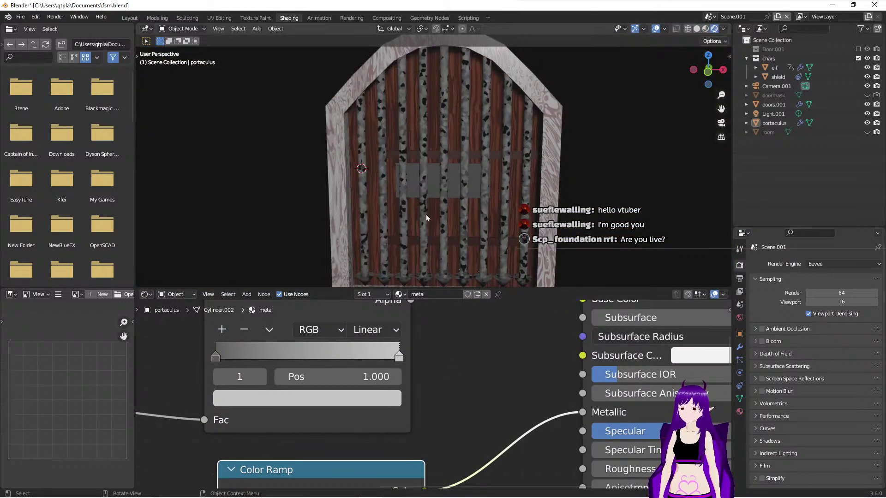
middle_click_drag(425, 215, 394, 222)
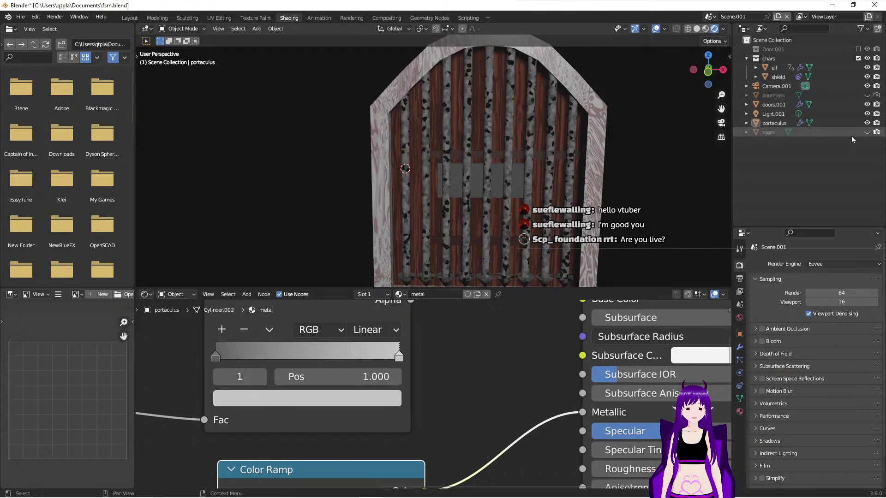
left_click(867, 133)
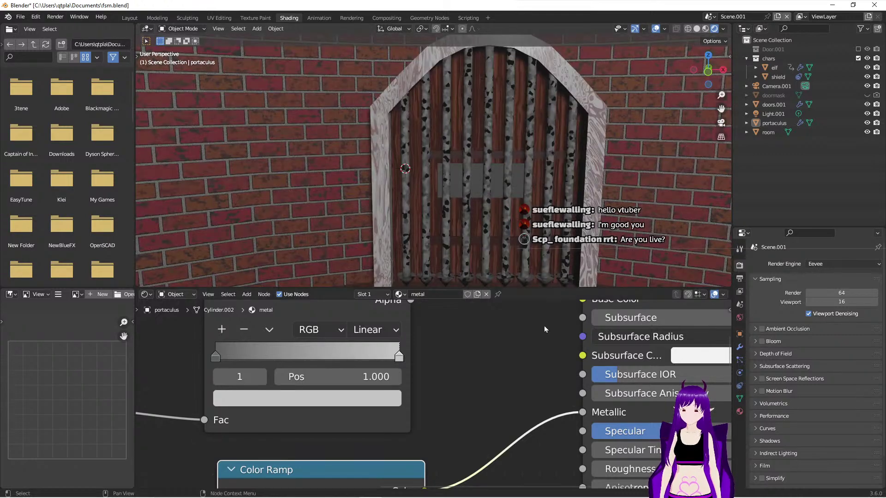
Step: Lighten the black stop of the lower Color Ramp to a medium gray
scroll(480, 405, "down", 1)
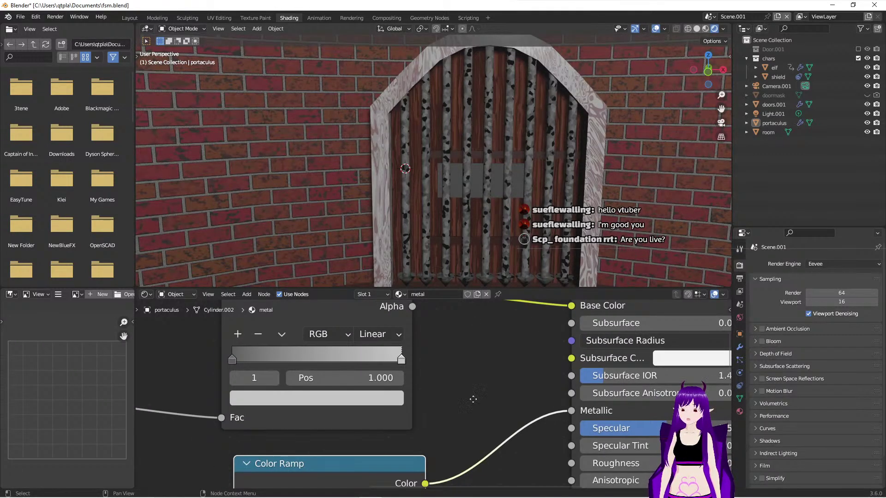
middle_click_drag(473, 401, 482, 325)
middle_click_drag(506, 428, 526, 346)
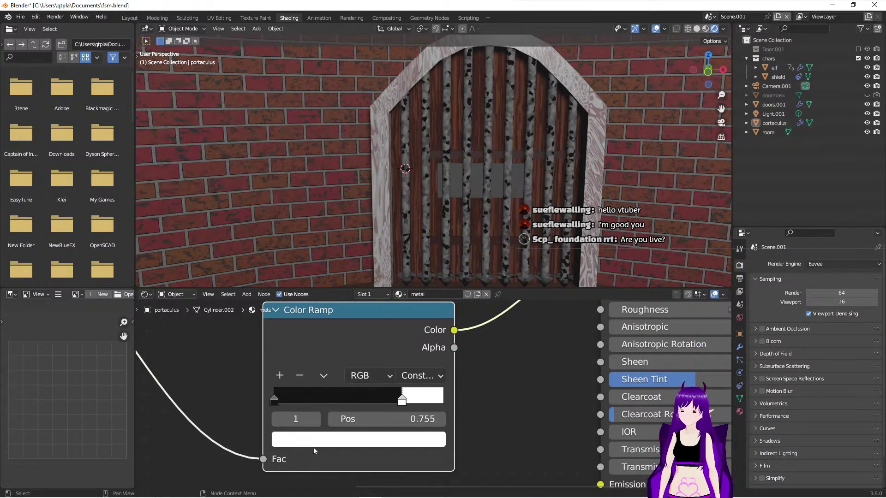
left_click(292, 398)
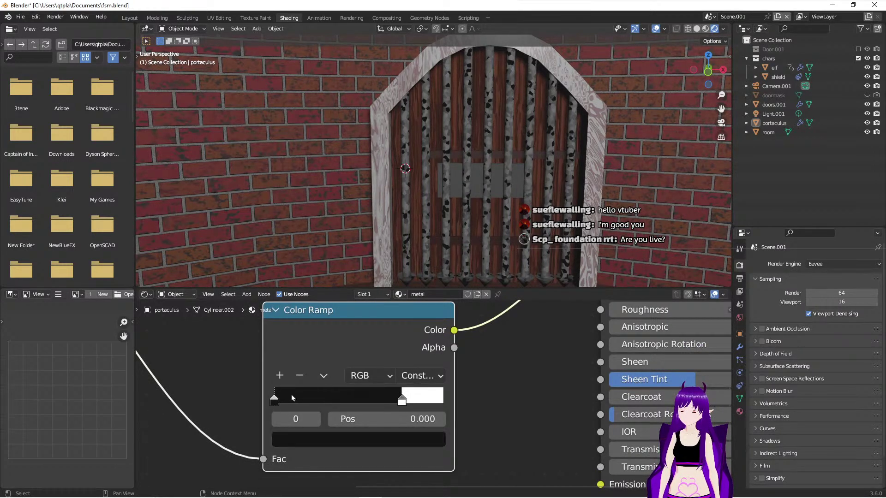
left_click(331, 441)
left_click_drag(408, 329, 409, 279)
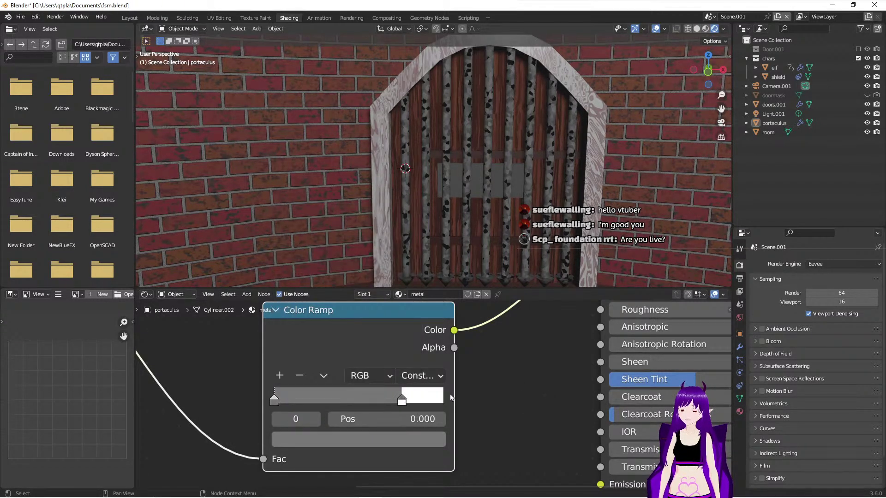
Step: Darken the white stop of the lower Color Ramp to a light gray with Value 0.459
left_click(427, 399)
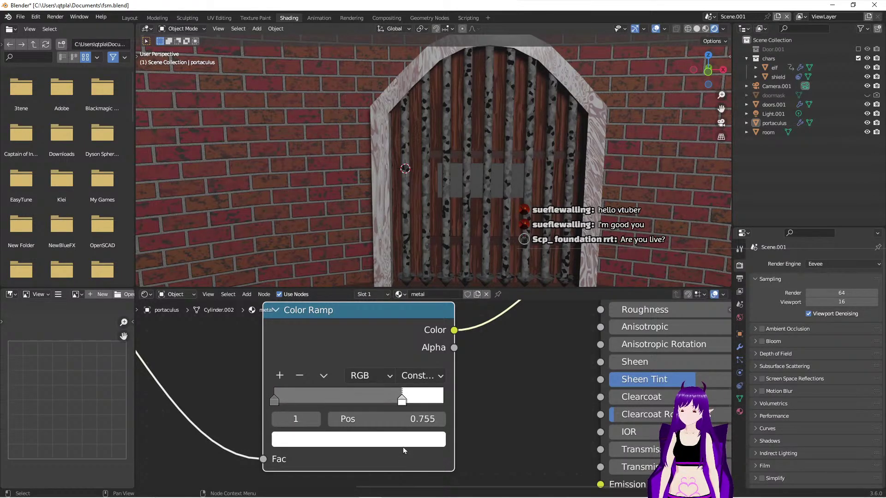
left_click(403, 449)
left_click_drag(408, 217, 408, 244)
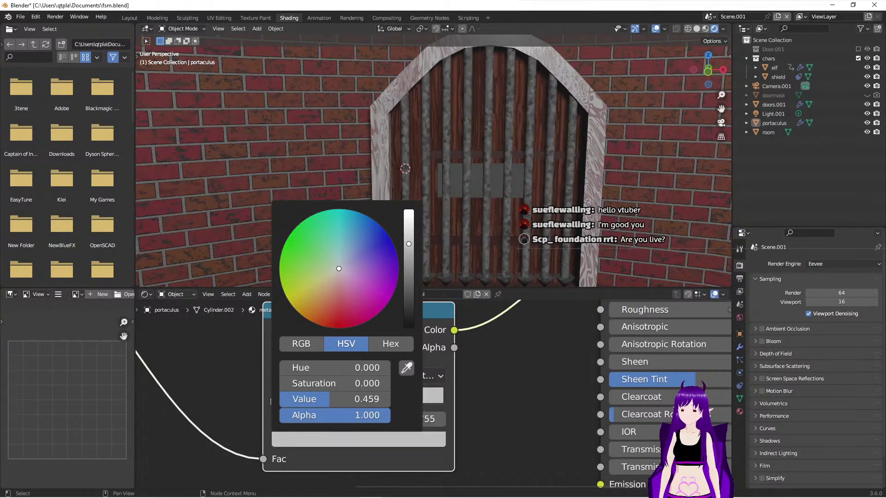
Step: Examine the lower Color Ramp's Metallic connection and the portcullis bars' rendered metal from close up and across the room
scroll(546, 359, "down", 1)
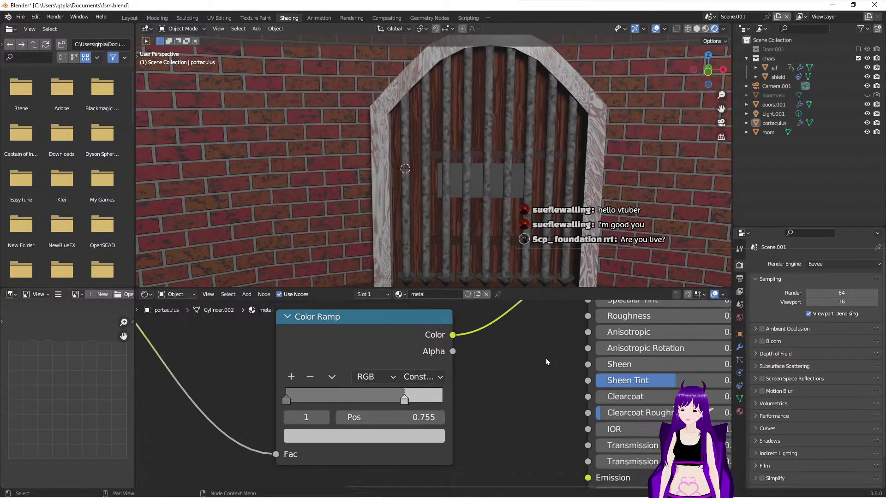
middle_click_drag(547, 358, 453, 401)
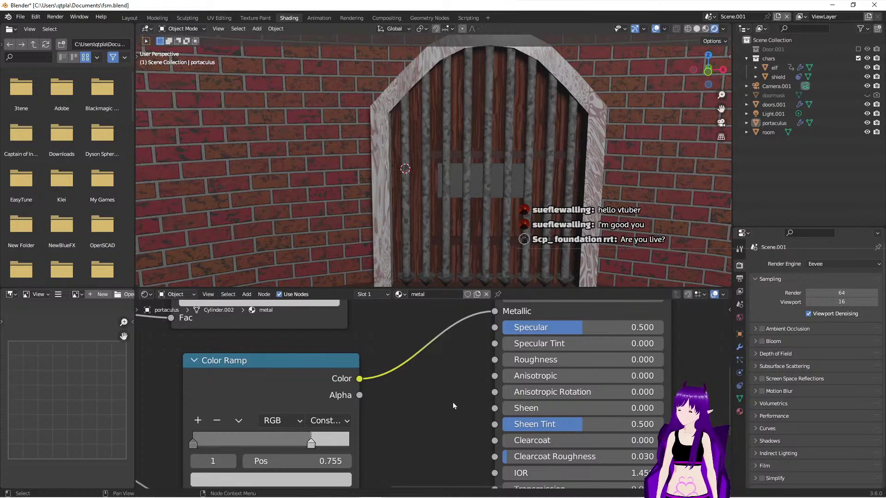
scroll(453, 403, "up", 3)
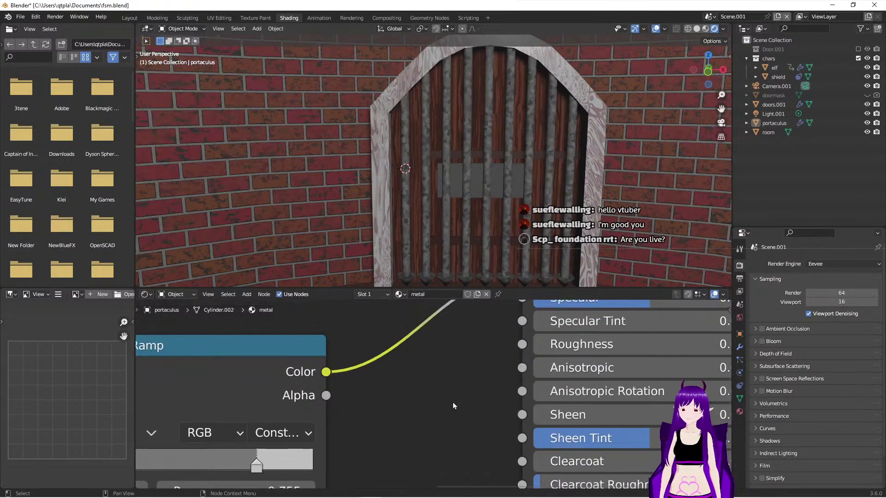
scroll(453, 402, "down", 2)
mouse_move(452, 380)
middle_mouse_down()
mouse_move(444, 418)
mouse_move(463, 388)
middle_mouse_up()
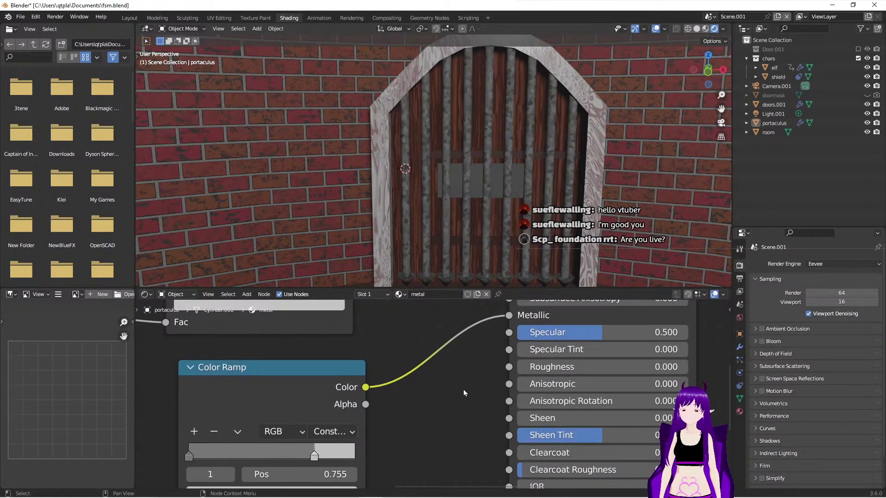
middle_click_drag(501, 136, 487, 198)
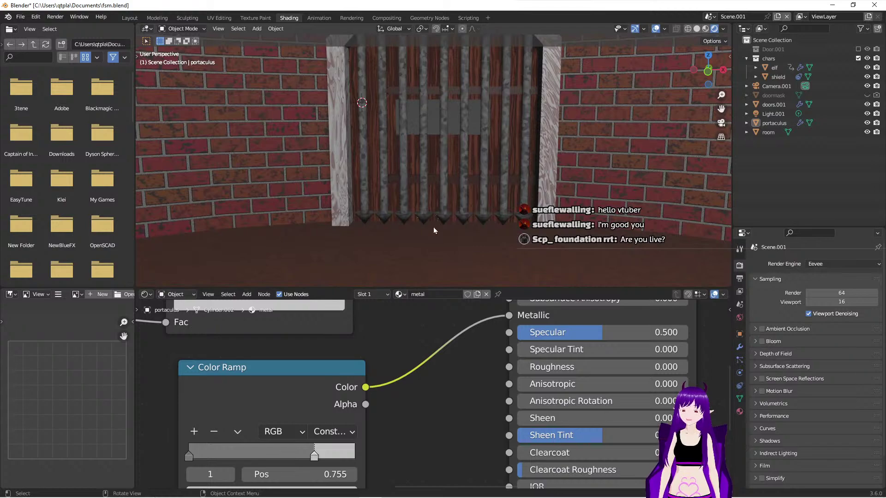
scroll(433, 236, "down", 10)
scroll(433, 237, "up", 6)
middle_click_drag(423, 206, 428, 206)
scroll(411, 360, "down", 2)
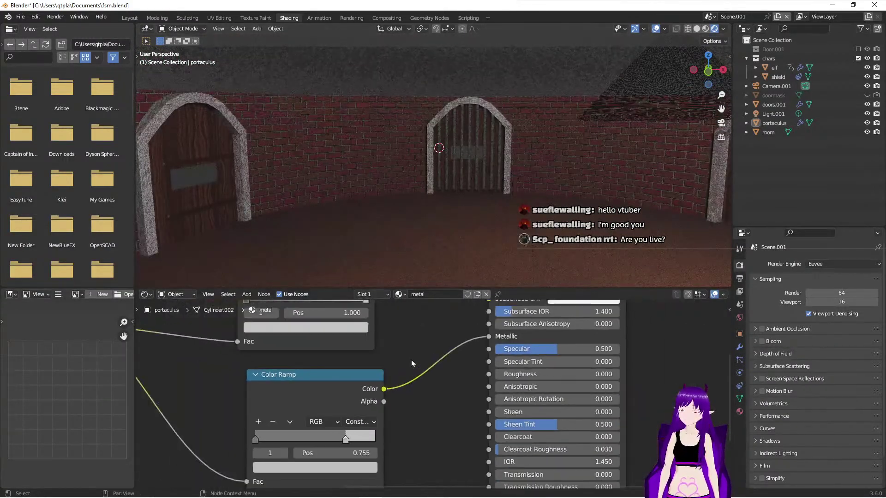
Step: Try the Texture Coordinate's Generated output as the Voronoi Texture's Vector, check the bars, and reconnect the Object output
scroll(409, 361, "down", 3)
middle_click_drag(282, 390, 630, 391)
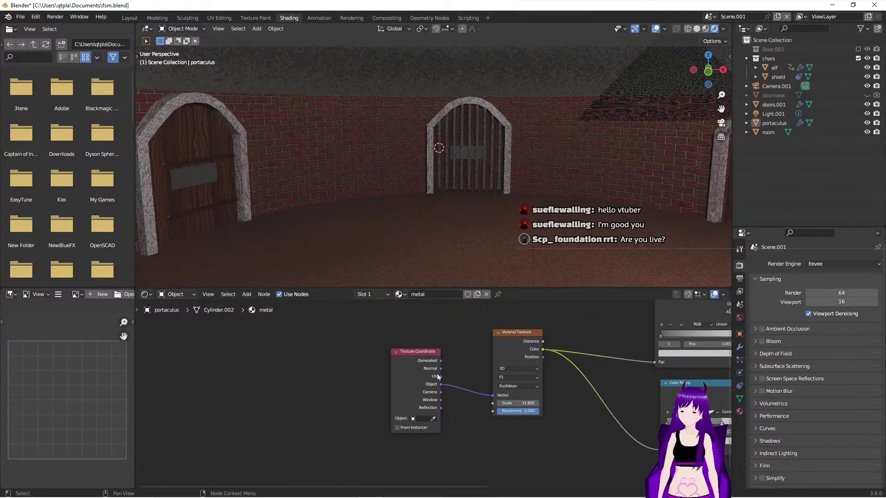
scroll(464, 386, "up", 4)
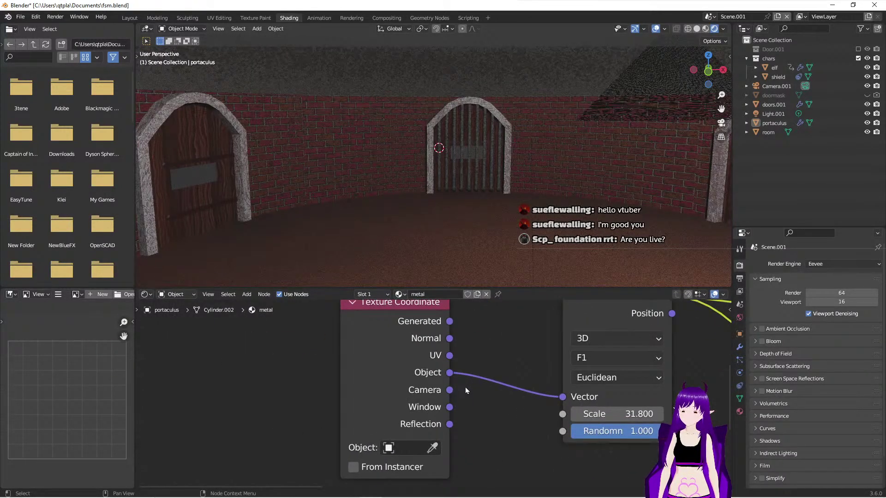
left_click_drag(451, 323, 556, 400)
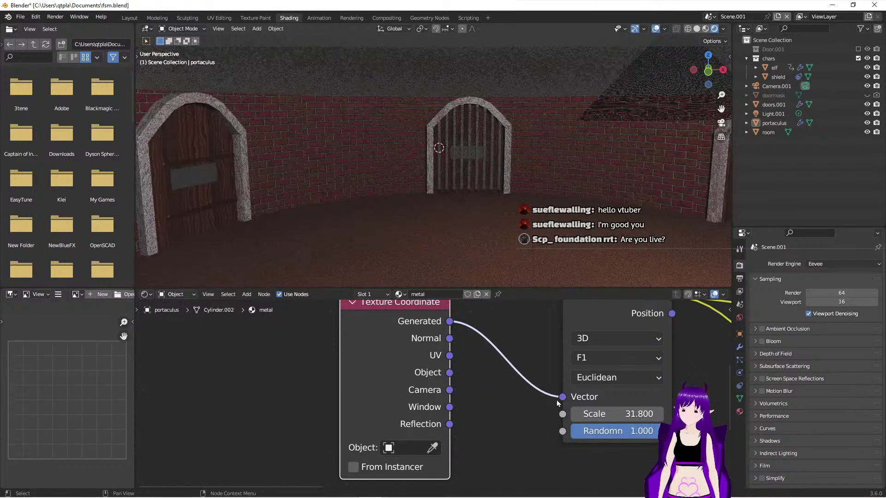
scroll(453, 147, "up", 5)
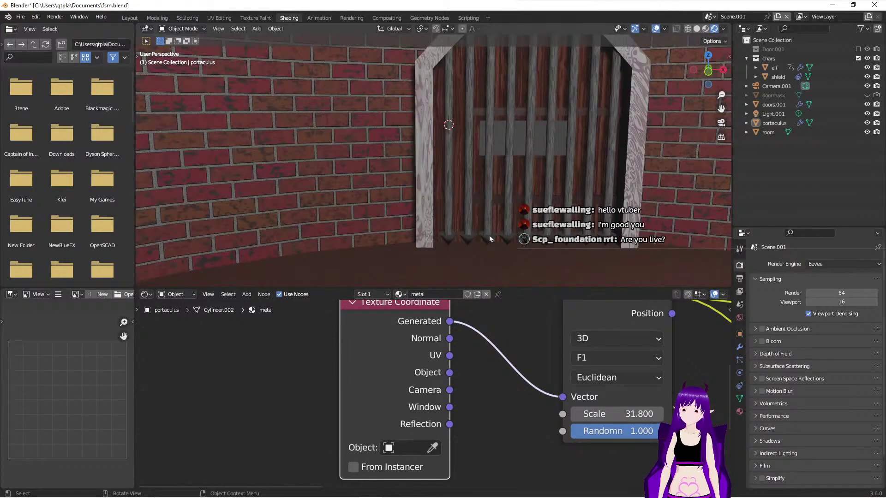
left_click_drag(450, 373, 560, 402)
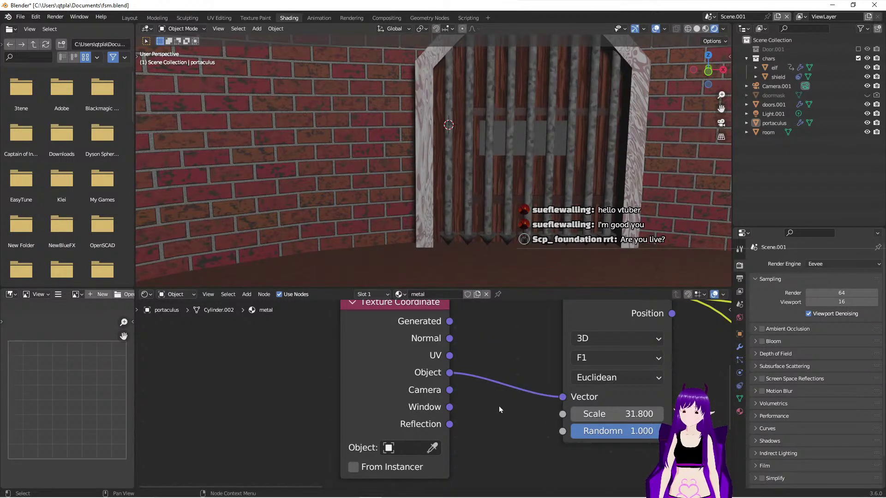
Step: Pick the portcullis as the Texture Coordinate node's reference object and check the bars' pattern from near and far
left_click(432, 448)
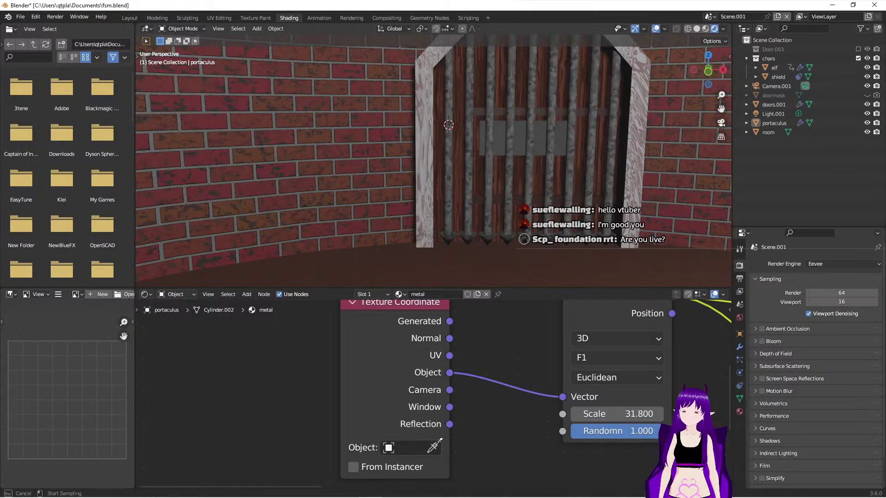
left_click(452, 149)
middle_click_drag(536, 215, 543, 214)
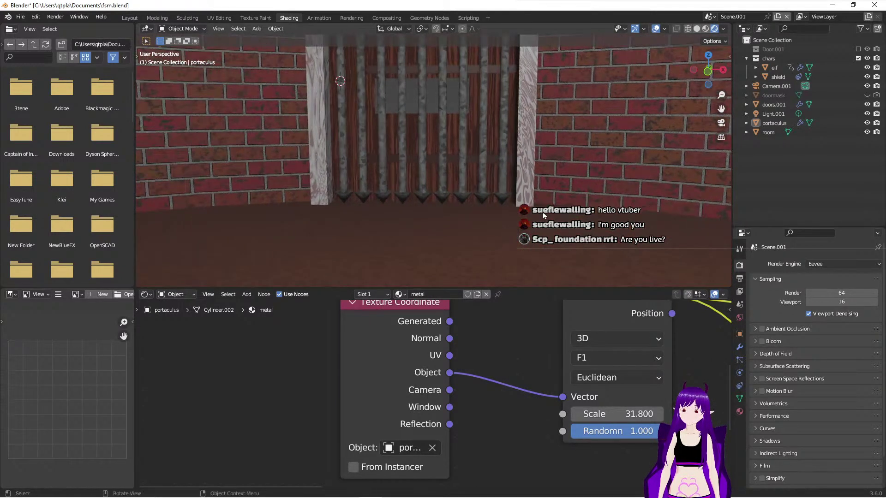
scroll(543, 216, "down", 5)
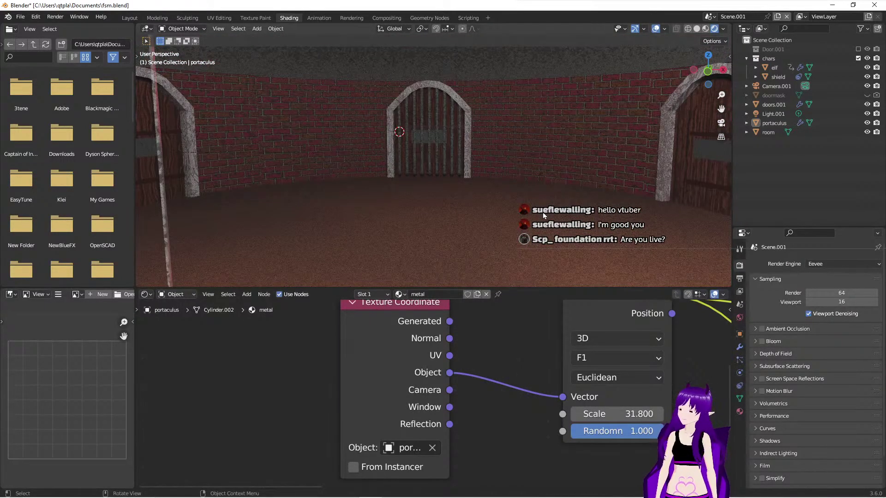
scroll(437, 121, "up", 5)
scroll(436, 123, "down", 5)
middle_click_drag(443, 164, 433, 170)
scroll(438, 162, "up", 5)
scroll(436, 160, "up", 3)
scroll(437, 161, "down", 4)
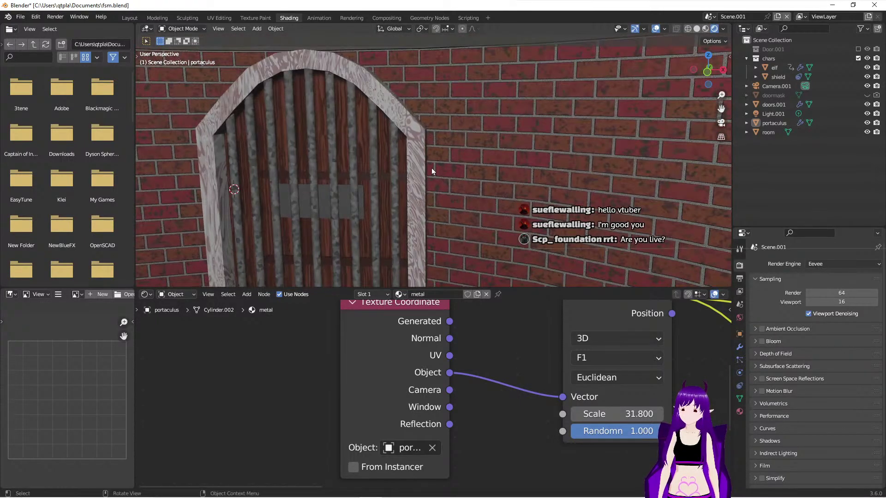
Step: Set the Voronoi Texture's distance metric to Manhattan and check the portcullis through the scene camera
left_click(607, 381)
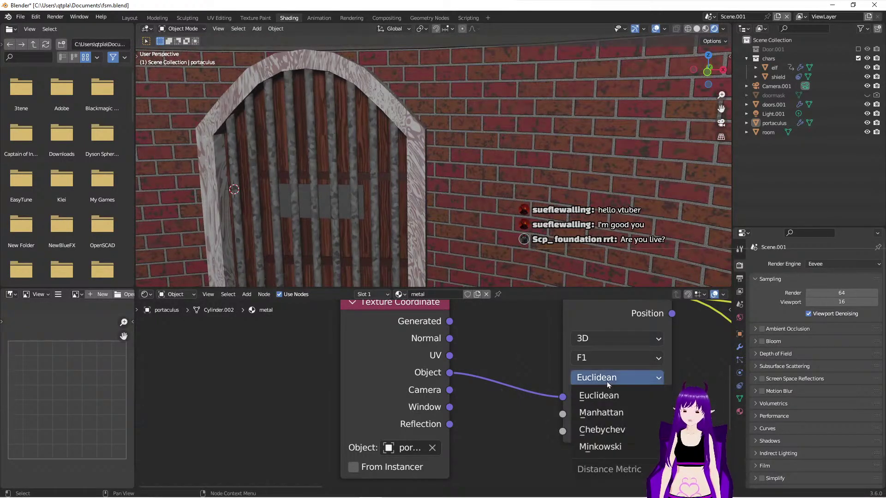
left_click(623, 417)
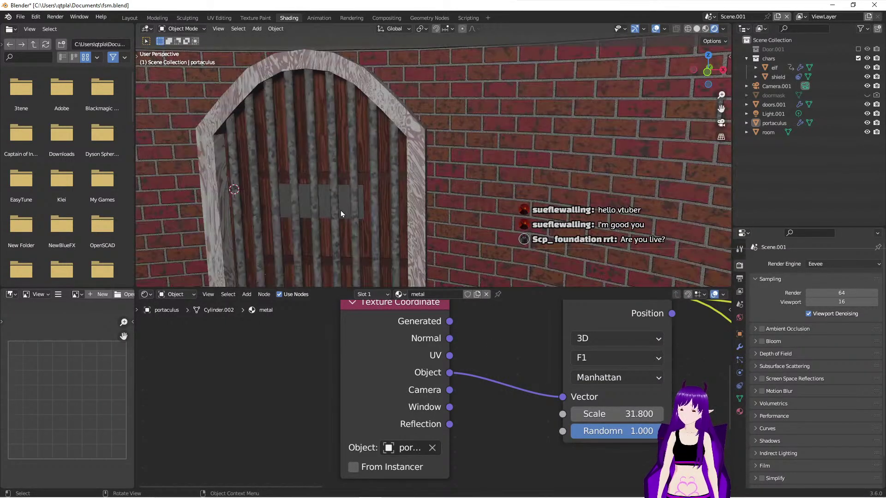
middle_click_drag(341, 211, 401, 203)
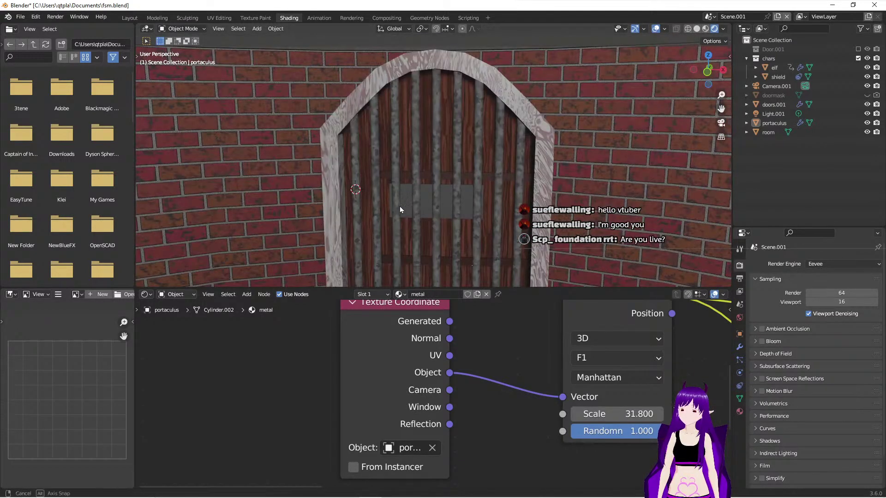
scroll(400, 201, "down", 6)
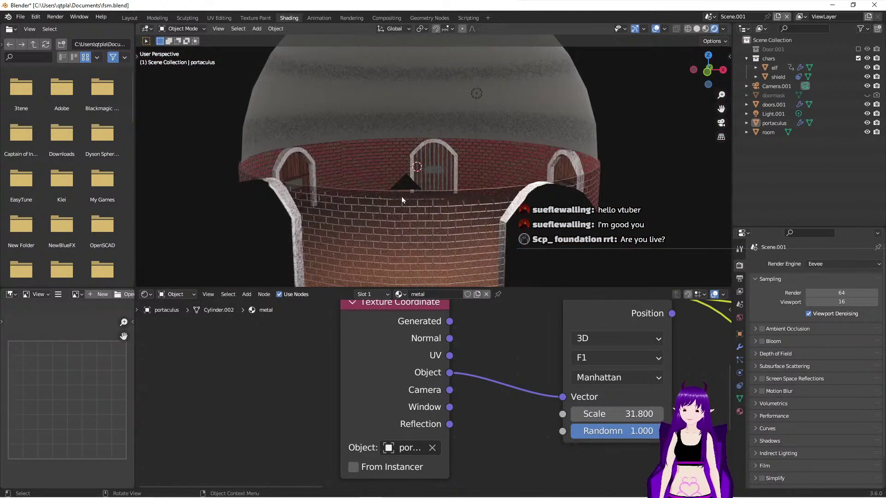
key("KP_0")
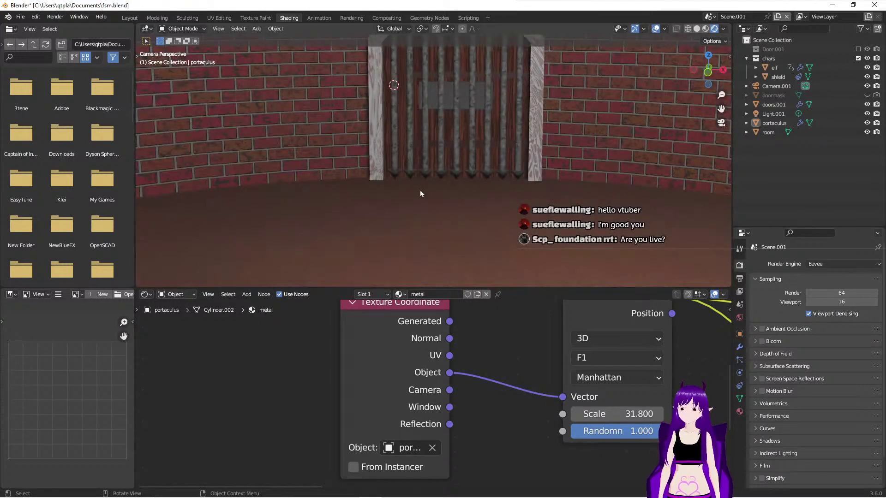
scroll(428, 178, "down", 5)
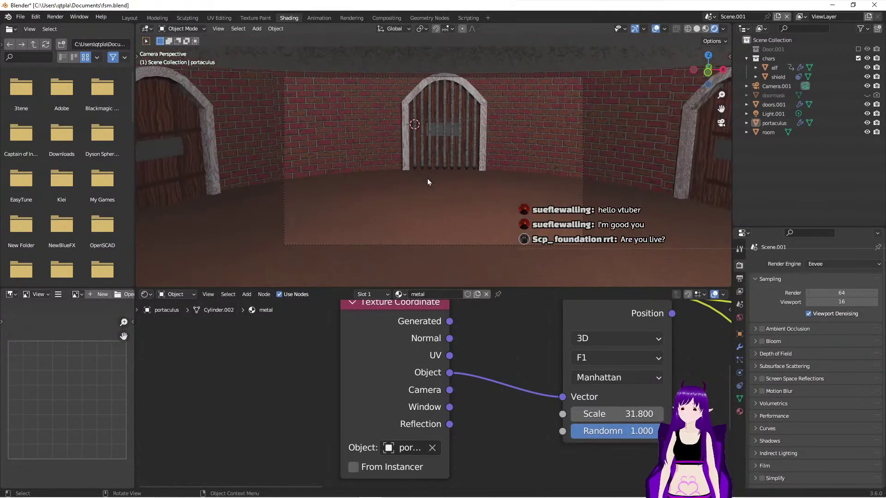
key("KP_0")
key("KP_0")
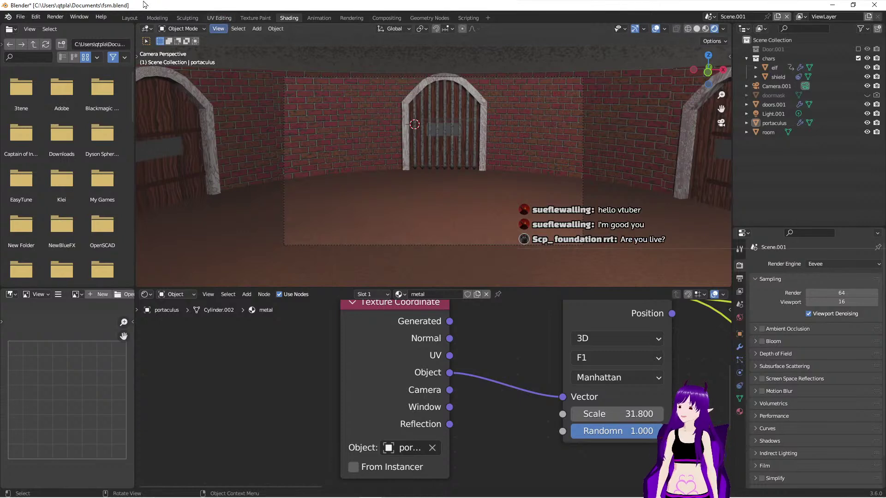
Step: Switch to the Layout workspace, play the elf's animation in front of the portcullis, and return to frame 1
left_click(129, 18)
scroll(353, 164, "down", 6)
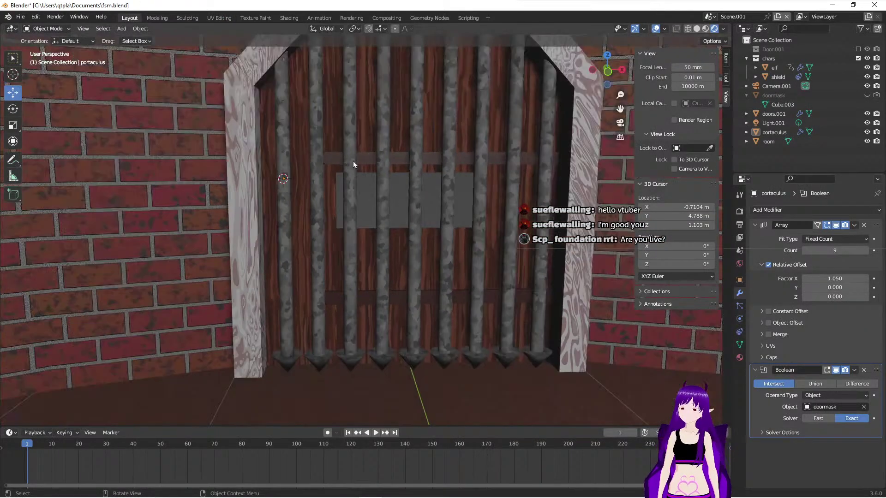
left_click(375, 433)
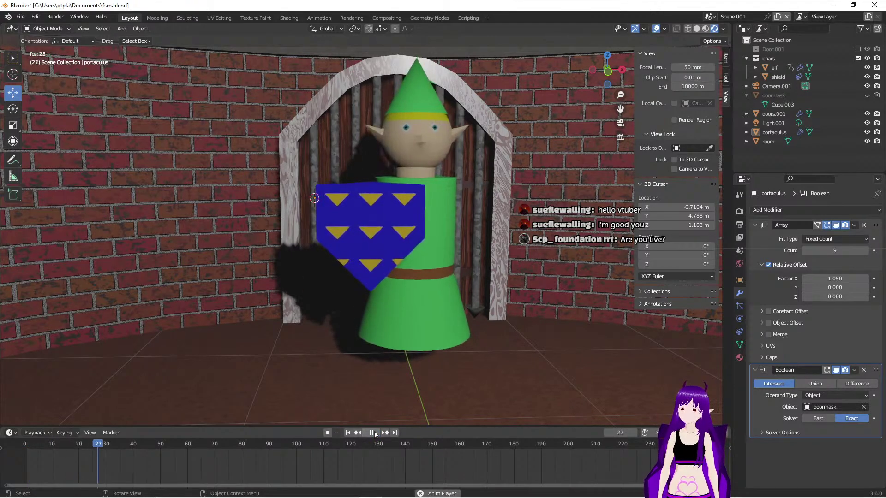
left_click(348, 432)
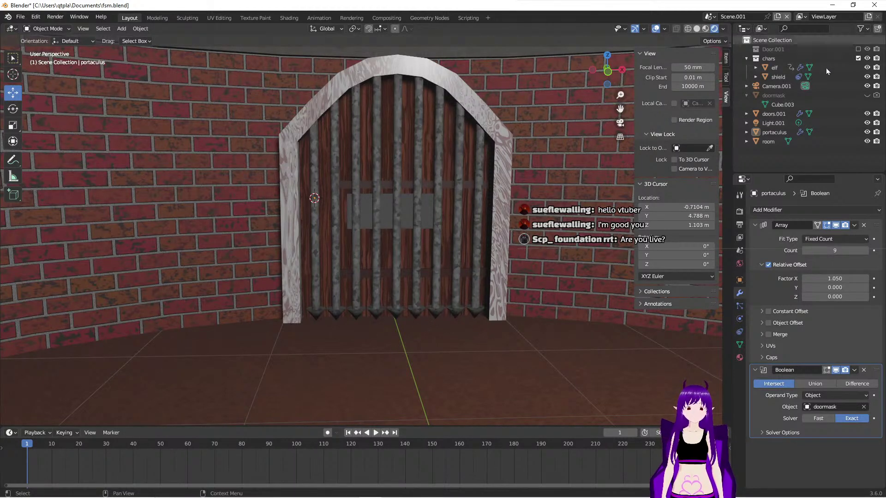
Step: Raise the portcullis about 2.16 m along the global Z axis, clear of the arched doorway
left_click(784, 135)
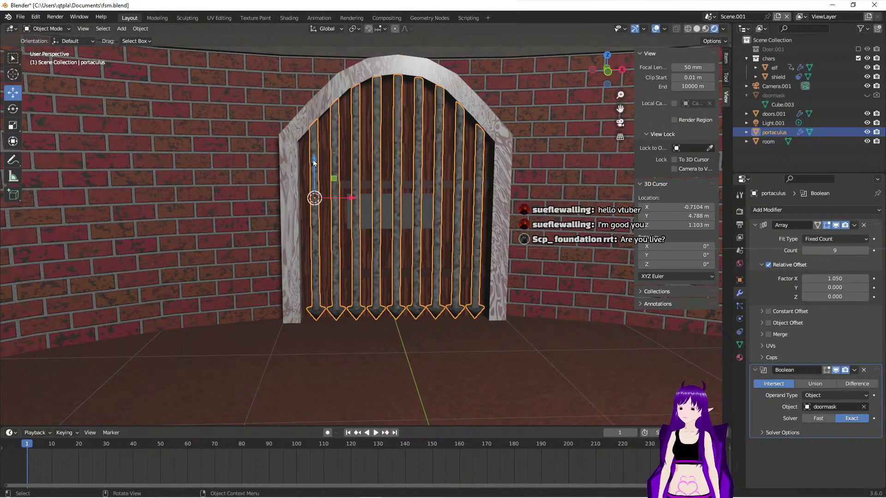
left_click_drag(313, 162, 314, 282)
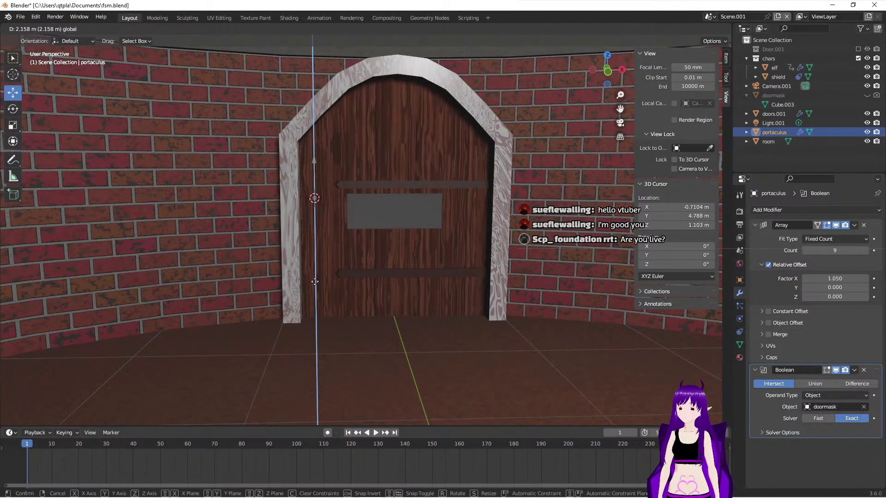
left_click_drag(315, 281, 316, 282)
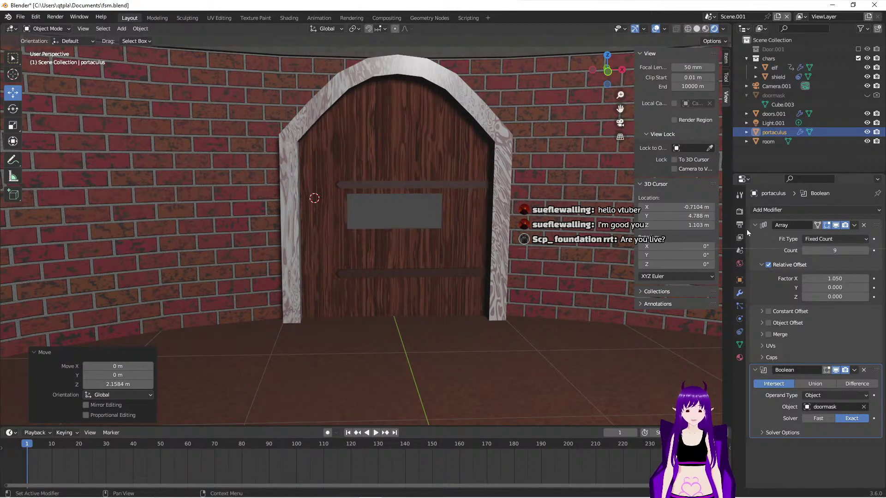
Step: Play the animation with the portcullis raised, stop it, and set the current frame to 20
left_click(377, 433)
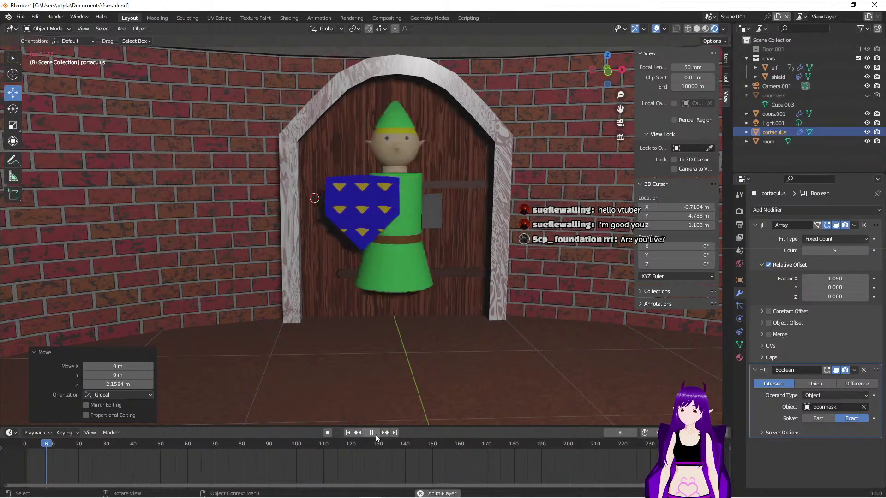
left_click(372, 434)
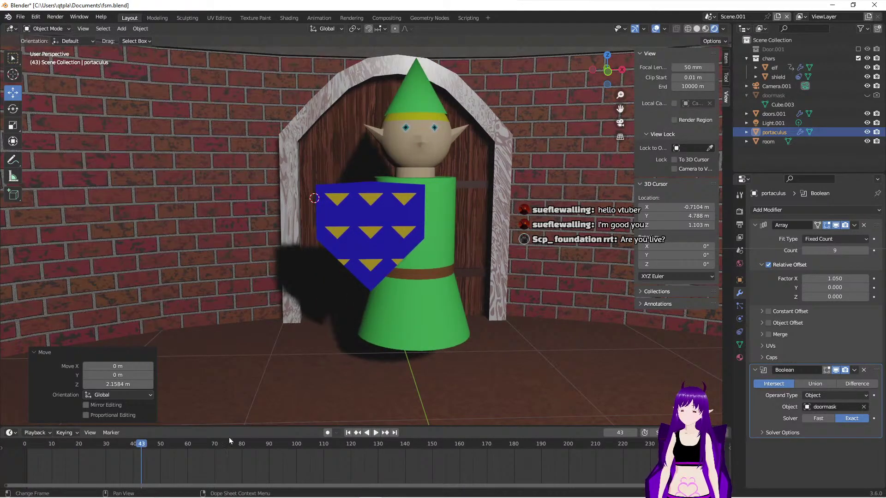
left_click_drag(146, 446, 79, 456)
key("space")
Step: Insert a keyframe on the portcullis's Y location at frame 20
middle_click_drag(281, 279, 348, 311)
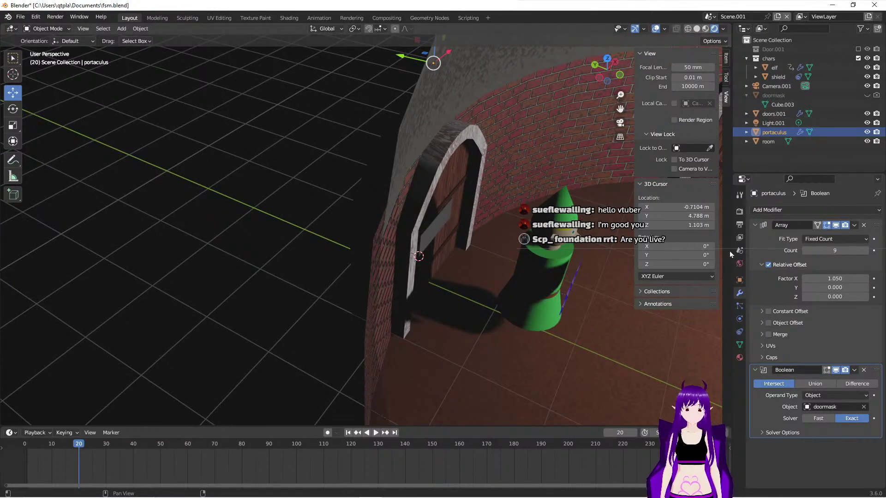
left_click(739, 280)
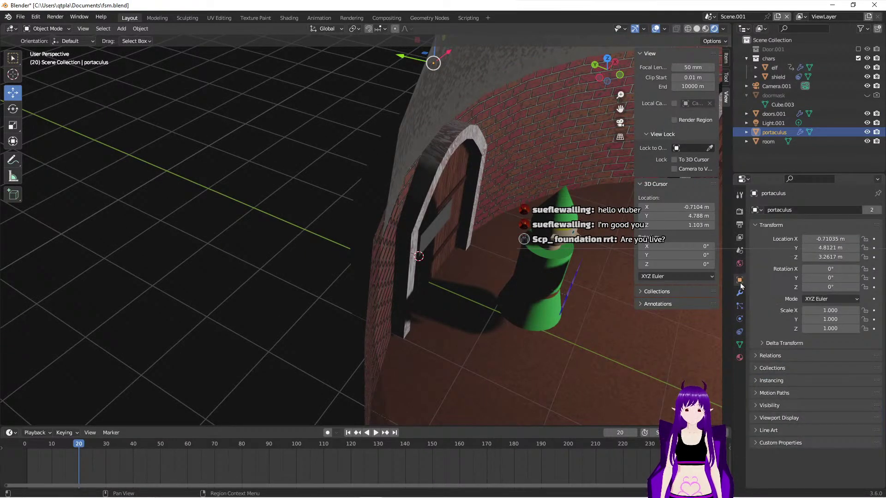
left_click(874, 249)
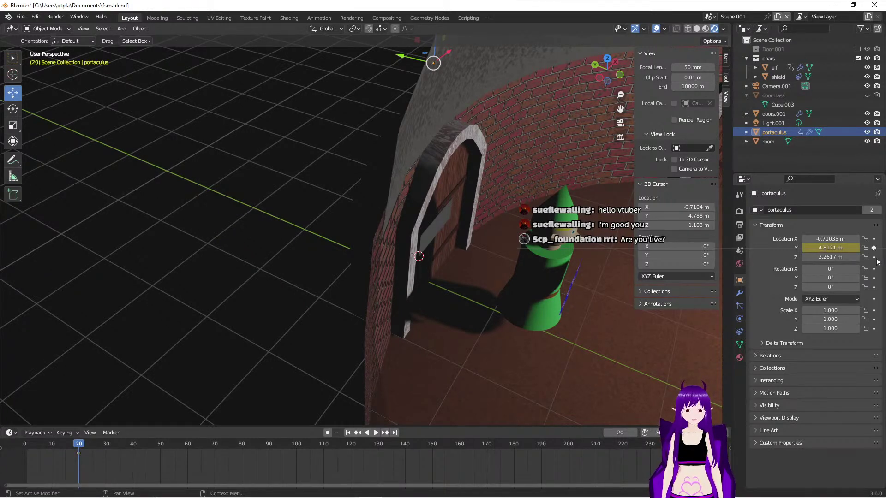
Step: Keyframe the portcullis's Z location at frame 20, and lower it about 2.02 m along Z at frame 30
left_click(874, 258)
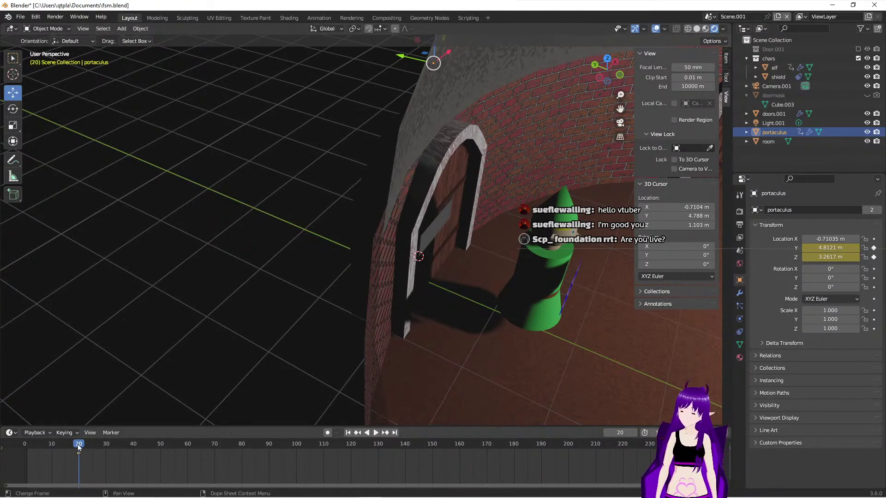
left_click_drag(79, 447, 103, 449)
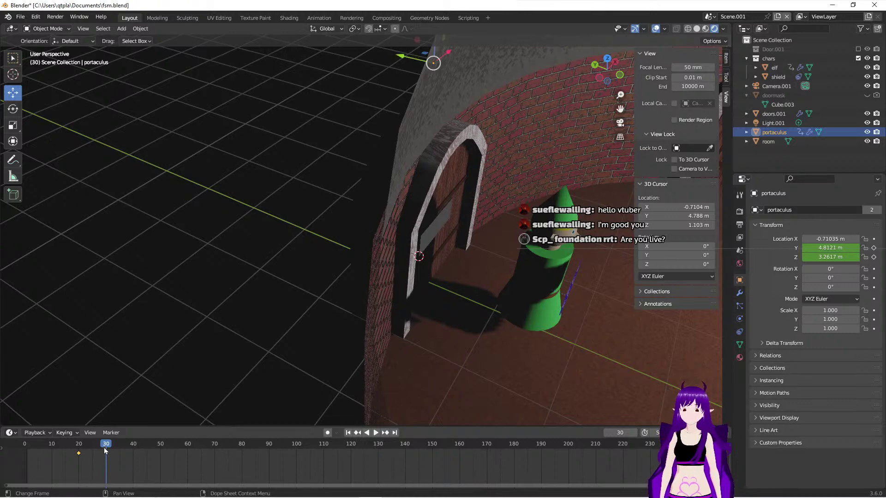
middle_click_drag(277, 244, 332, 183)
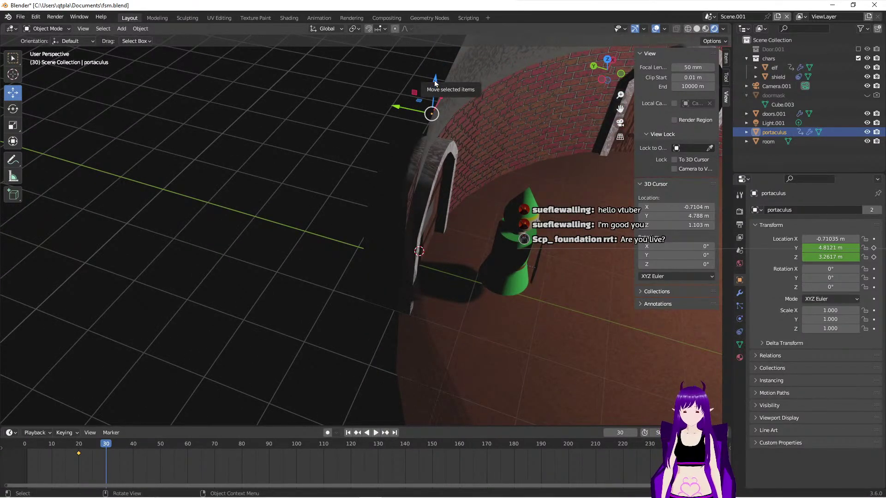
left_click_drag(434, 83, 395, 210)
middle_click_drag(683, 375, 643, 339)
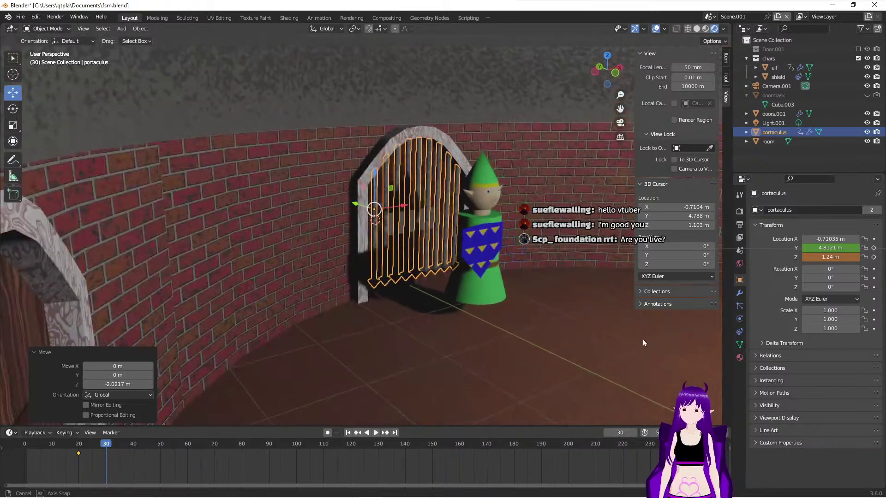
Step: Set the scene's output frame rate to 30 fps
left_click(740, 212)
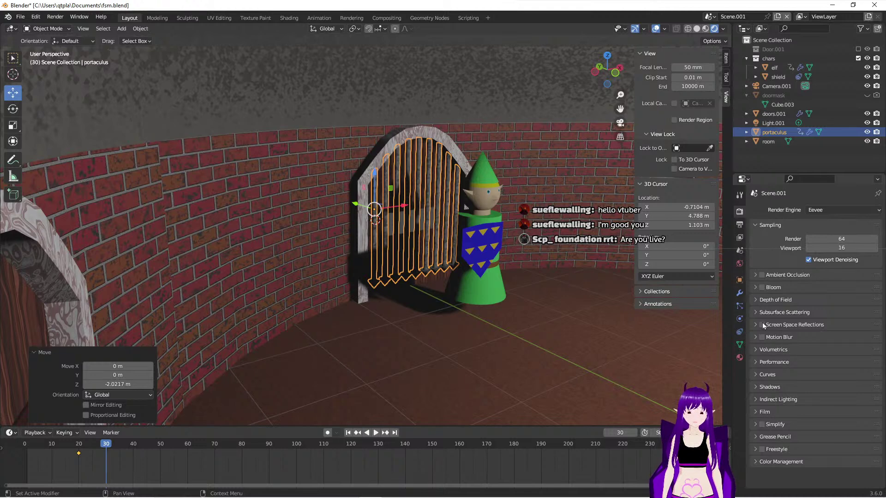
left_click(739, 225)
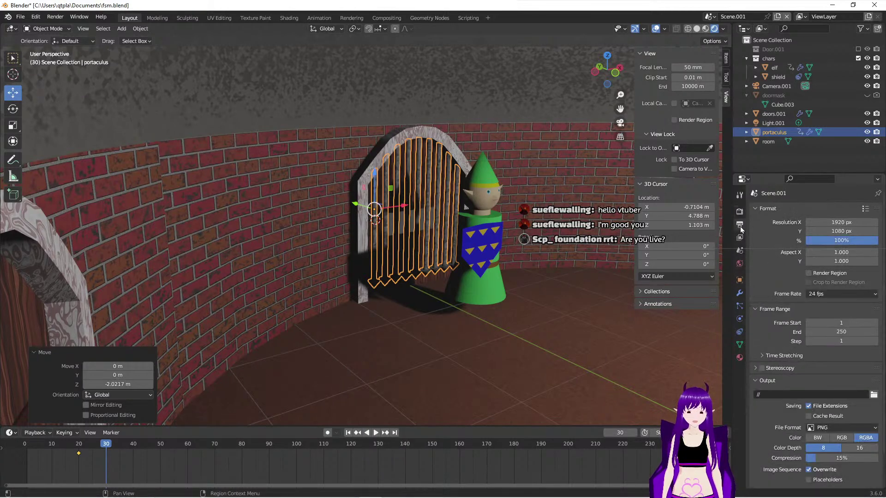
left_click(851, 295)
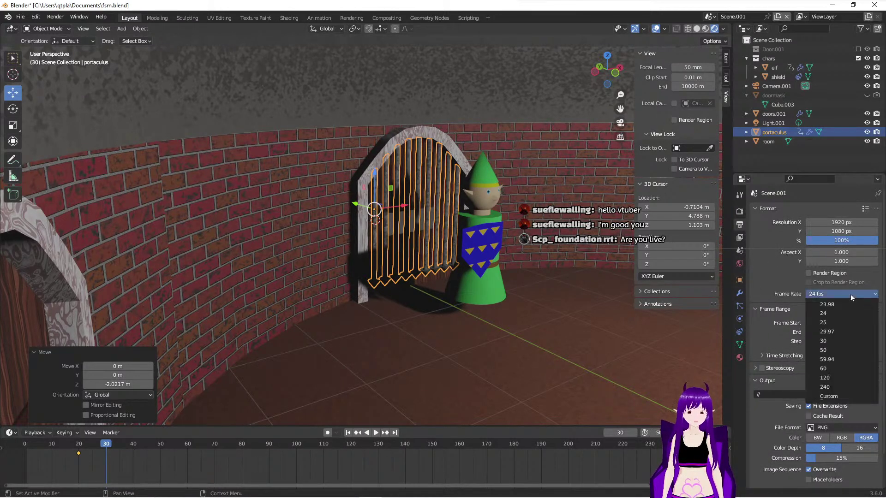
left_click(848, 340)
Step: Lower the portcullis about another 0.17 m toward the floor and keyframe its Z location at frame 30
middle_click_drag(466, 314, 486, 335)
left_click_drag(397, 189, 397, 202)
scroll(453, 328, "up", 5)
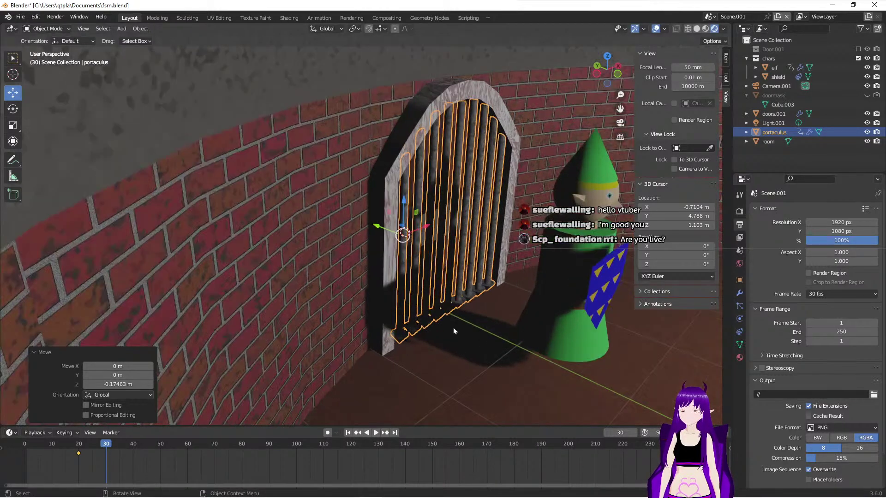
mouse_move(463, 337)
middle_mouse_down()
mouse_move(454, 337)
mouse_move(463, 345)
middle_mouse_up()
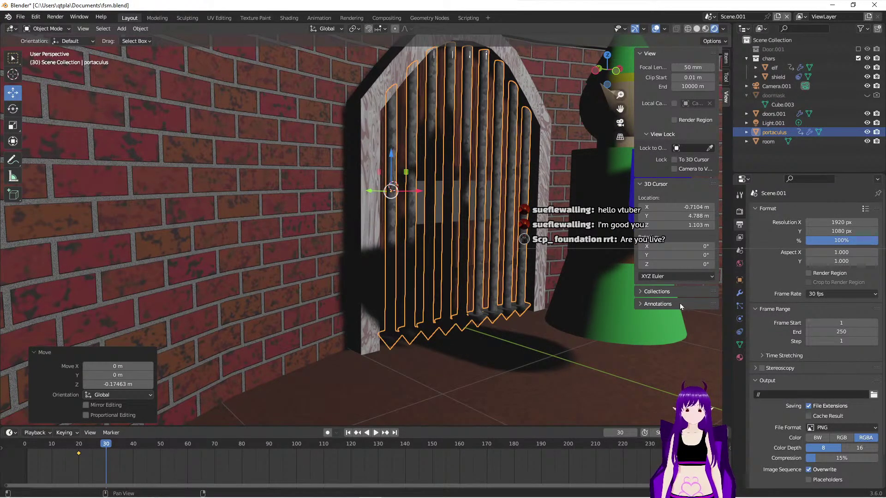
left_click(739, 280)
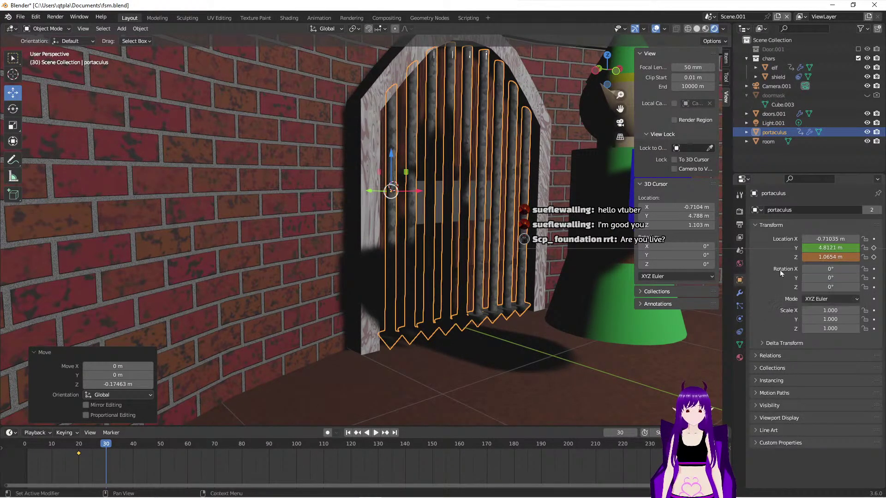
left_click(873, 257)
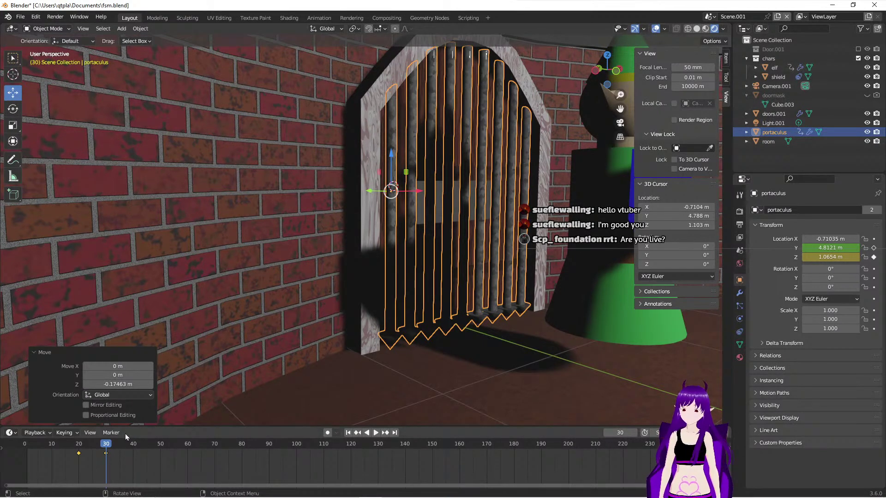
Step: Insert a second keyframe for the portcullis's lowered Z location at frame 34
key("space")
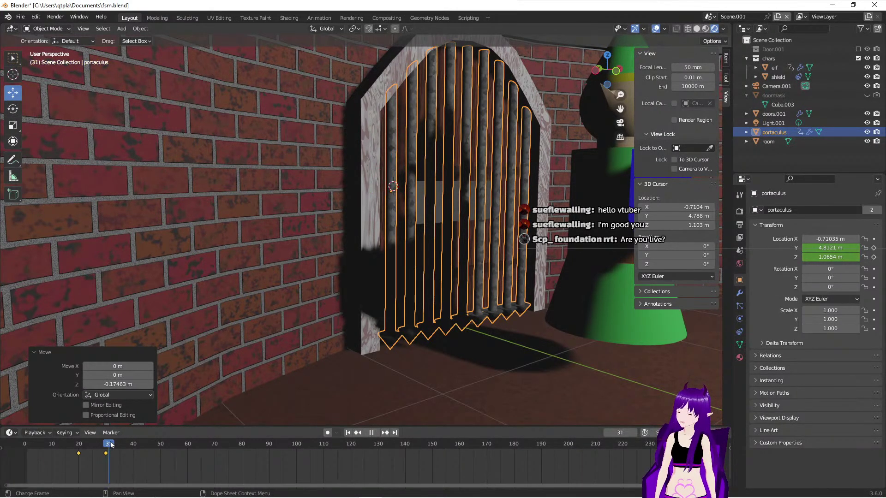
left_click_drag(113, 444, 120, 452)
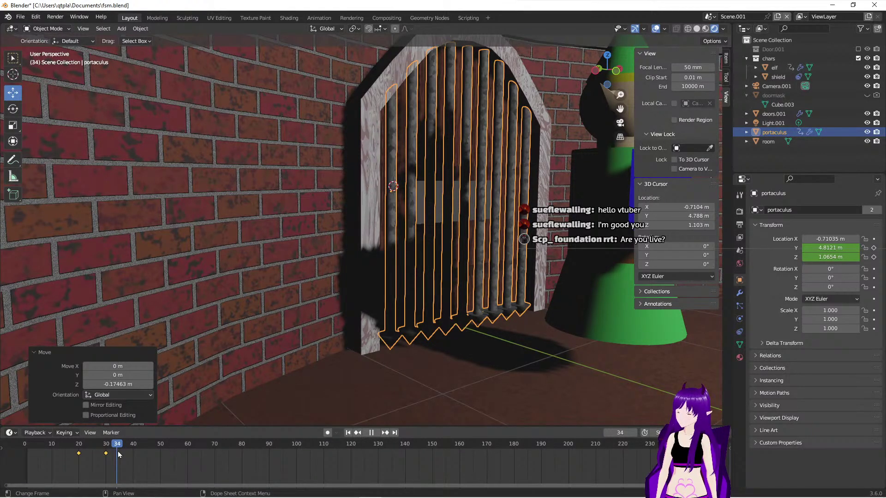
key("space")
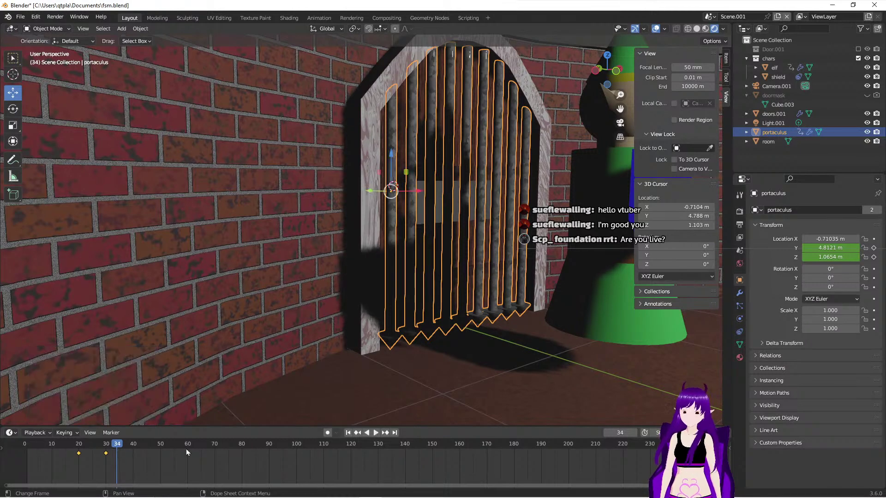
left_click(874, 257)
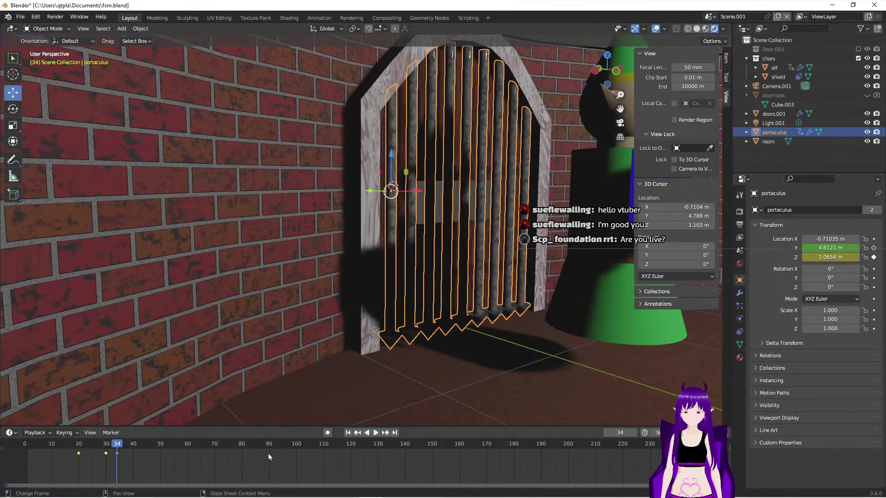
Step: At frame 32, raise the portcullis about 0.08 m along Z and keyframe its Z location as a small bounce
left_click_drag(117, 445, 113, 456)
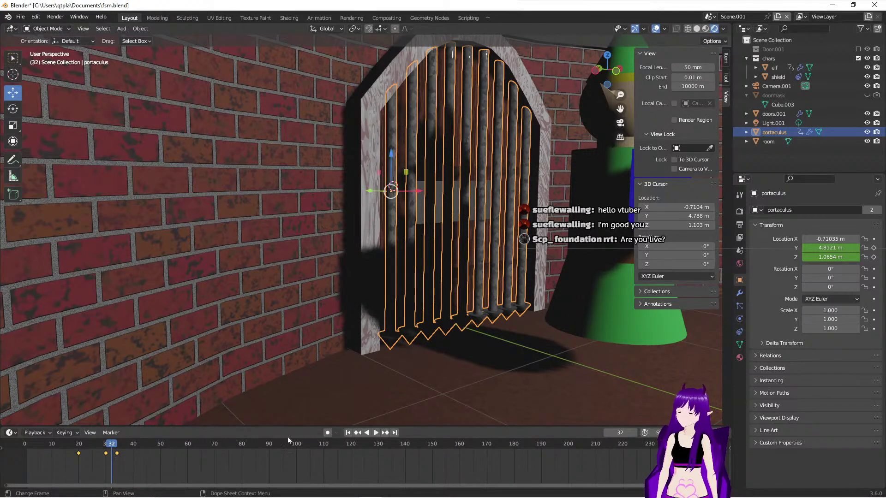
left_click_drag(398, 162, 399, 143)
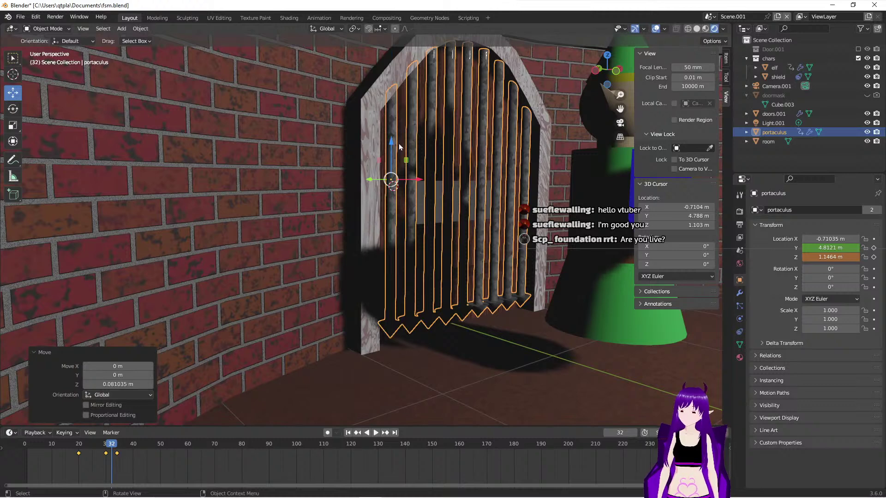
left_click(874, 257)
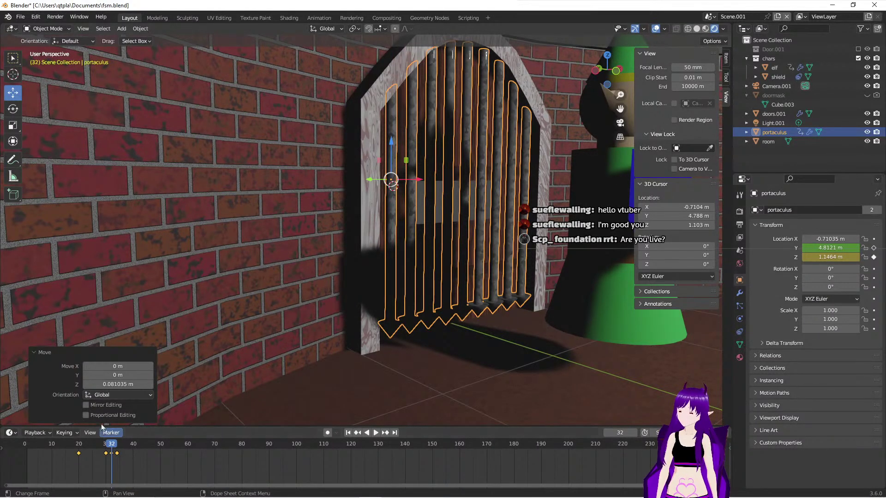
Step: Play and scrub through the portcullis keyframes to check the drop and bounce
key("space")
left_click(89, 455)
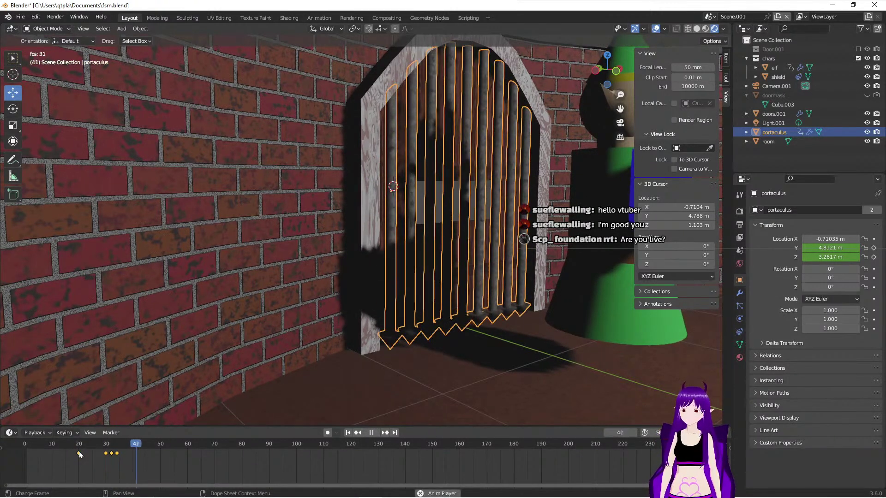
key("space")
left_click_drag(177, 446, 107, 458)
key("space")
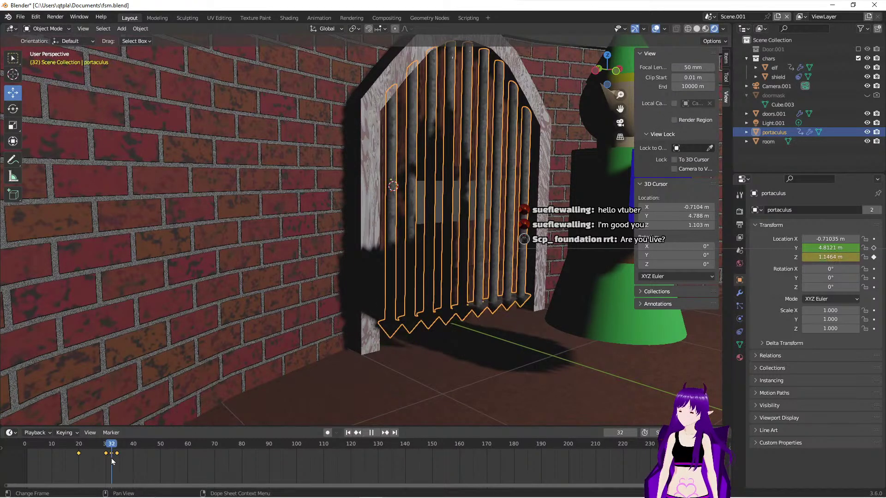
left_click_drag(115, 463, 34, 469)
Step: Play the animation repeatedly from frame 1 to examine the timing of the portcullis's fall against the elf's entrance
left_click(346, 432)
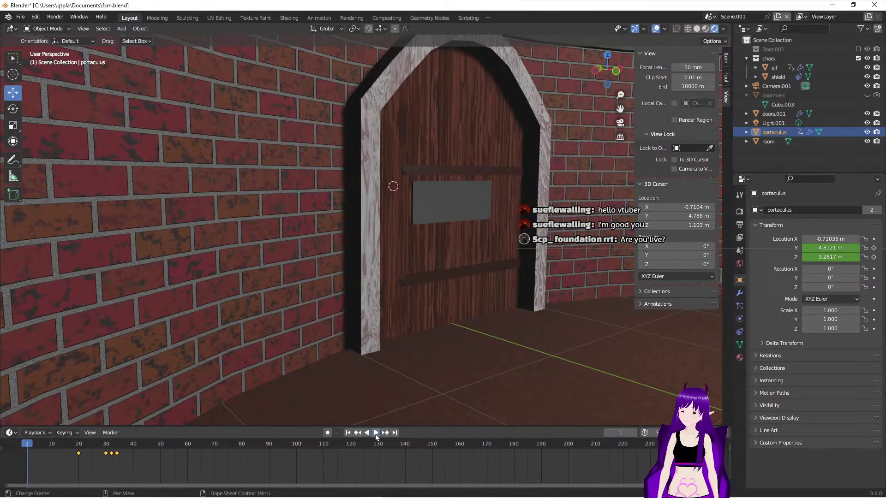
left_click(375, 433)
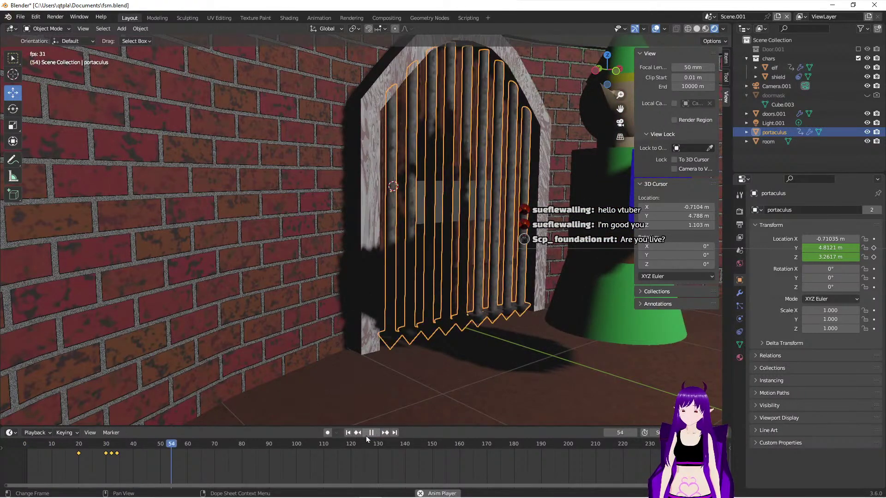
left_click(367, 434)
left_click(348, 433)
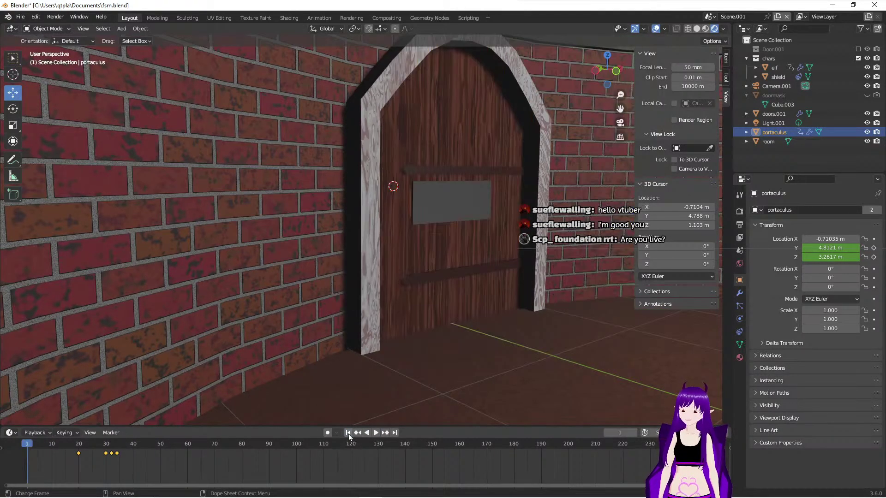
left_click(375, 432)
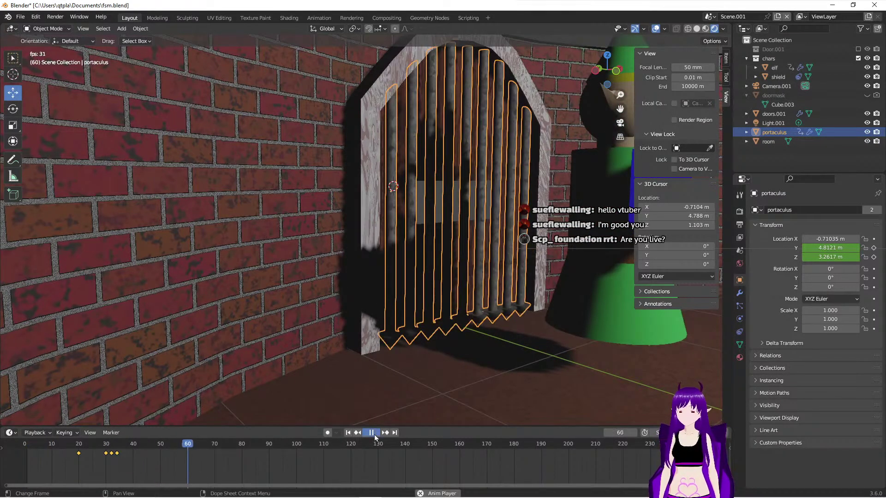
left_click(375, 434)
left_click(346, 433)
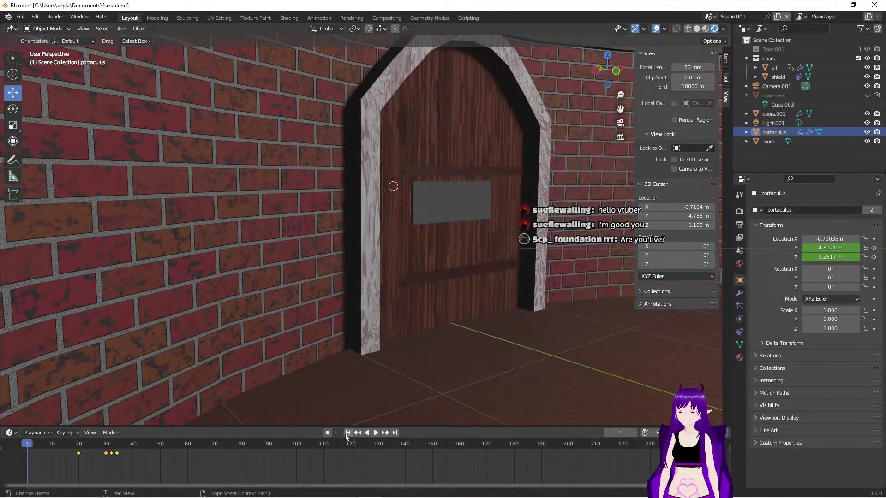
left_click(375, 433)
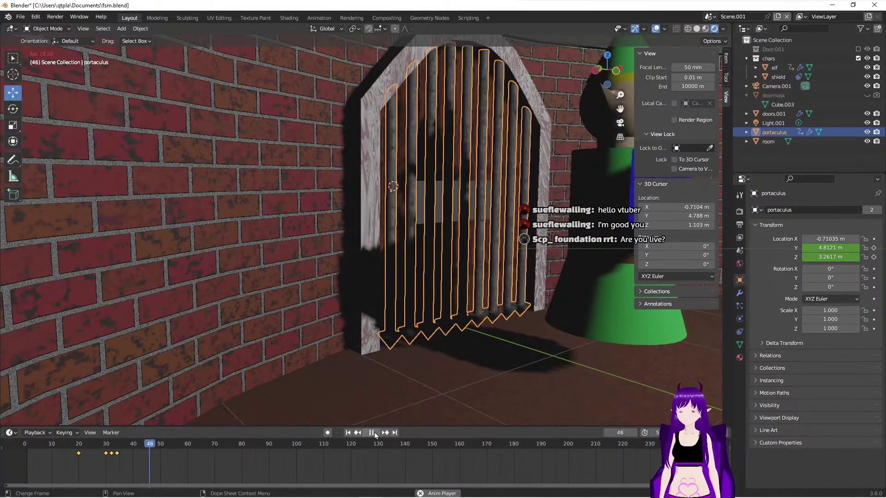
left_click(372, 433)
Step: Set the current frame to 30 and switch to the Animation workspace, with the portcullis and elf framed inside the room
left_click_drag(193, 446, 107, 464)
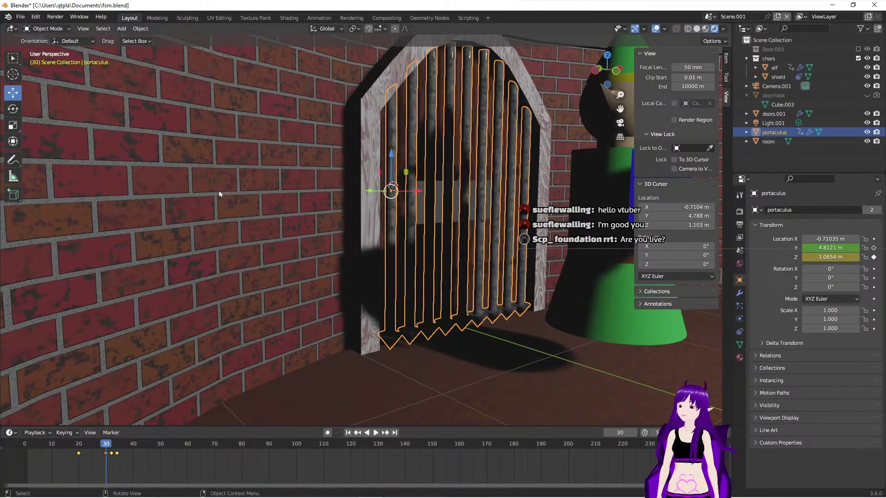
left_click(319, 18)
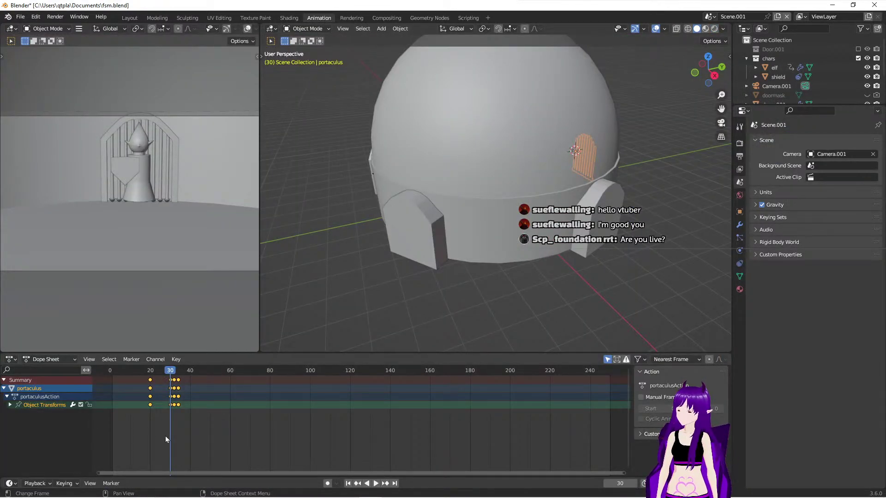
scroll(571, 197, "up", 6)
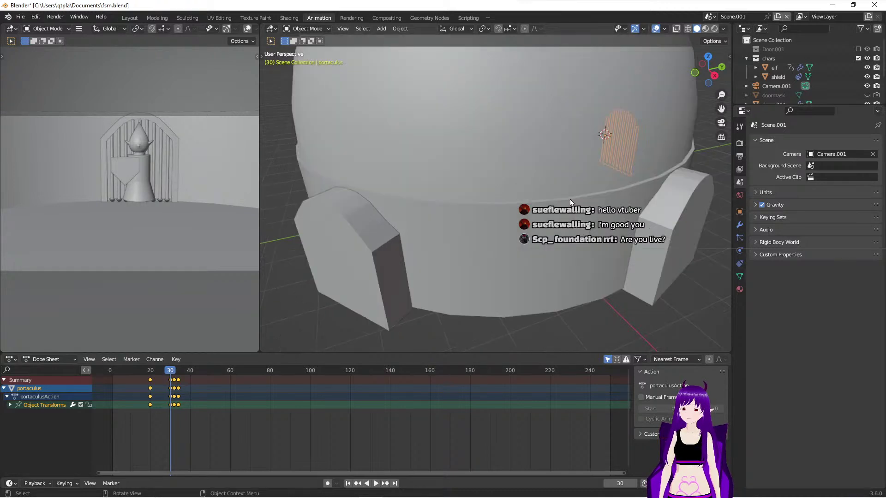
scroll(569, 204, "down", 5)
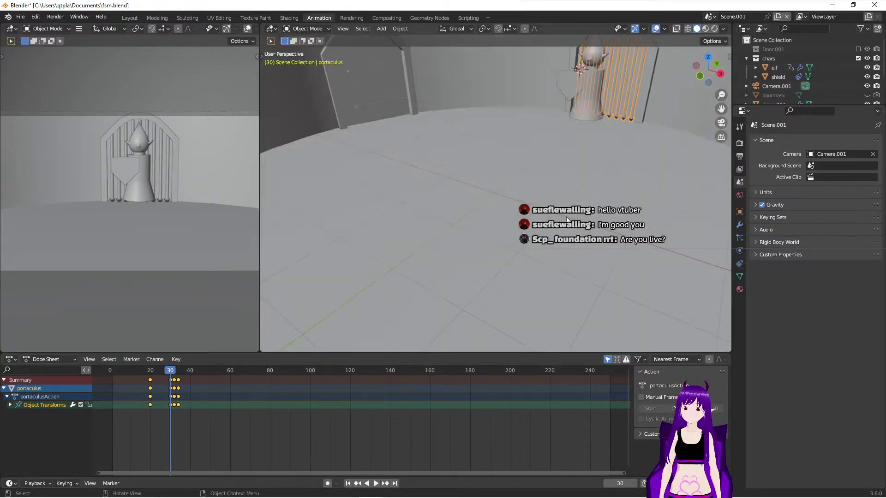
middle_click_drag(602, 196, 450, 40)
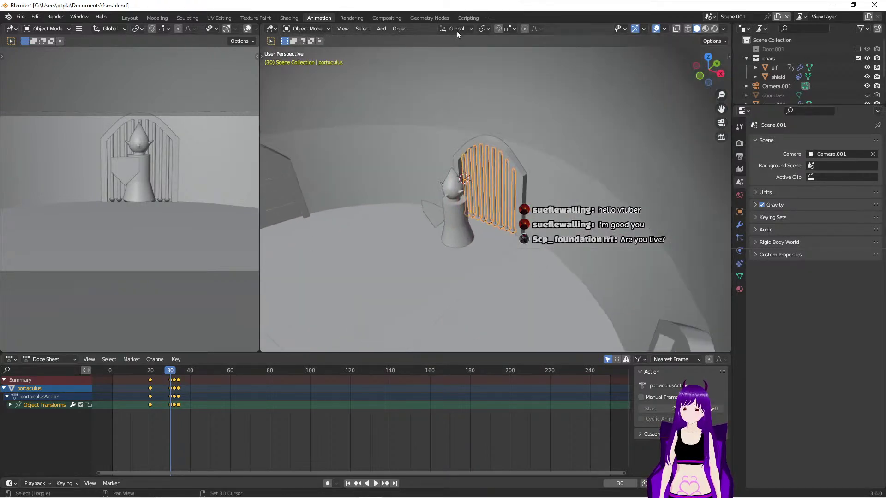
middle_click_drag(511, 290, 524, 176)
scroll(524, 176, "down", 2)
middle_click_drag(513, 272, 486, 295)
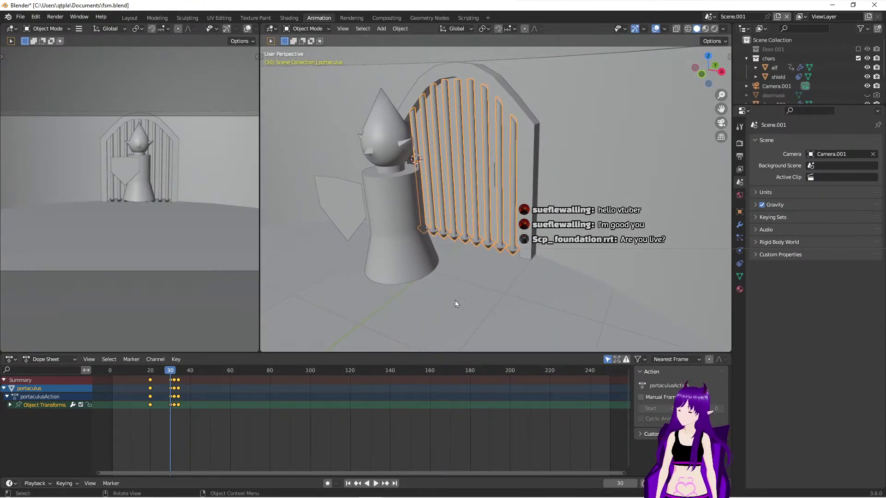
left_click(44, 407)
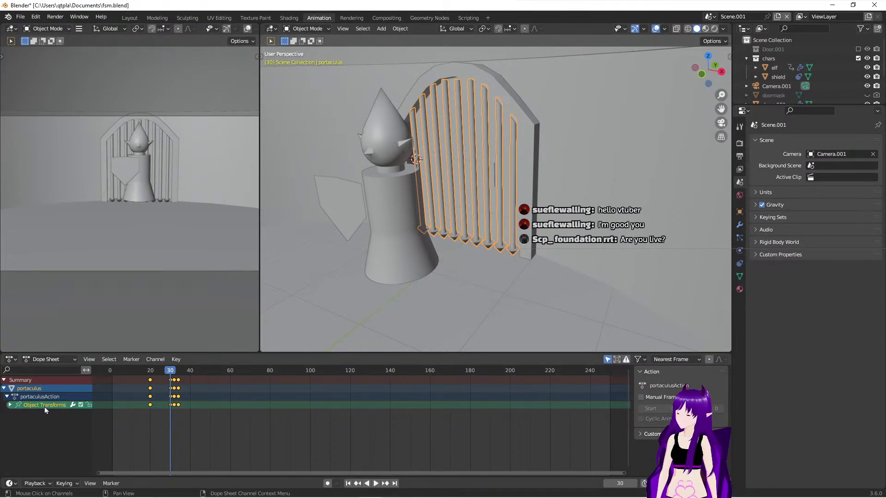
key("Tab")
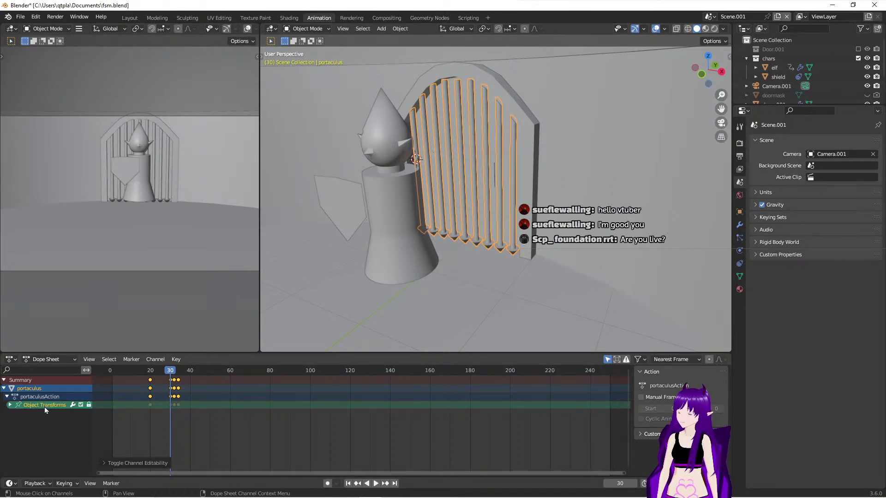
key("Tab")
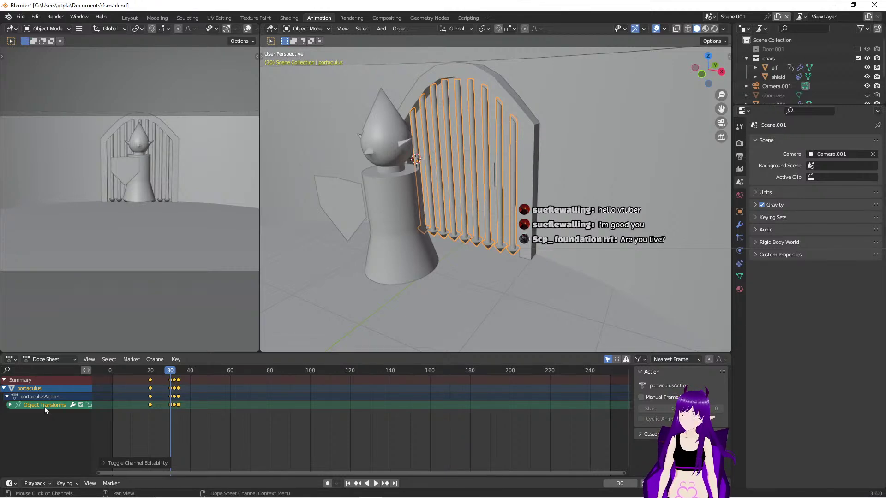
key("alt+Tab")
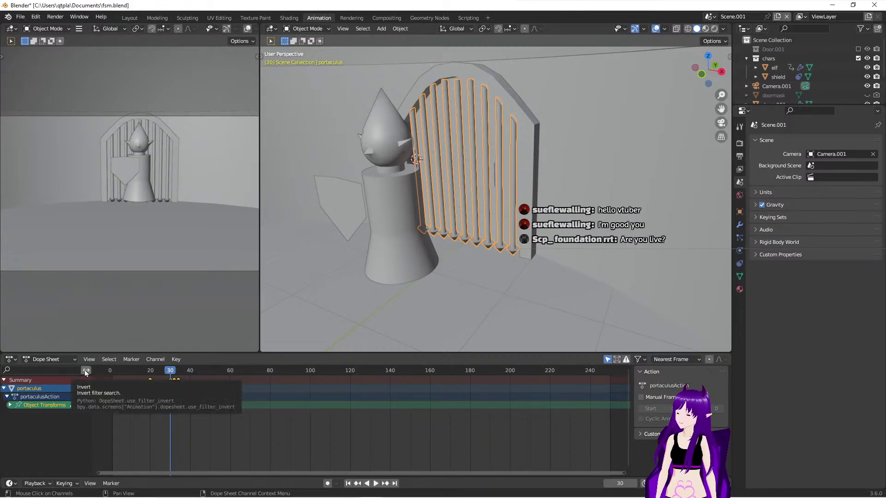
left_click(74, 360)
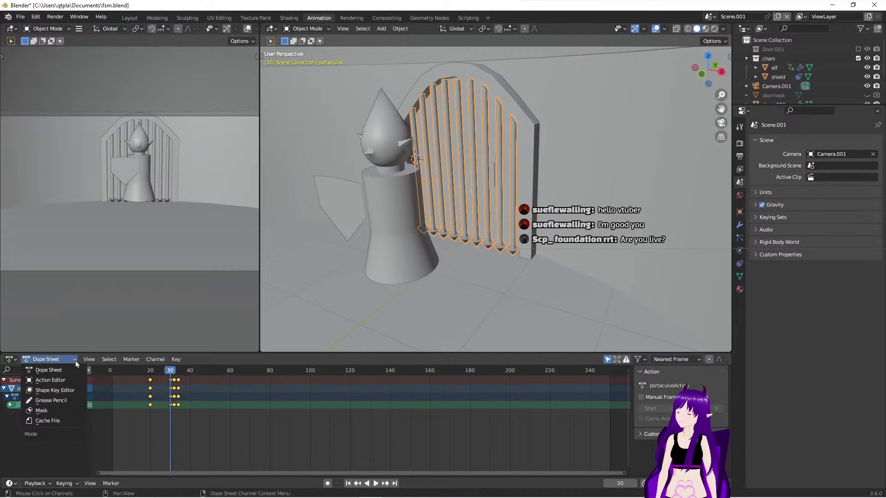
left_click(77, 389)
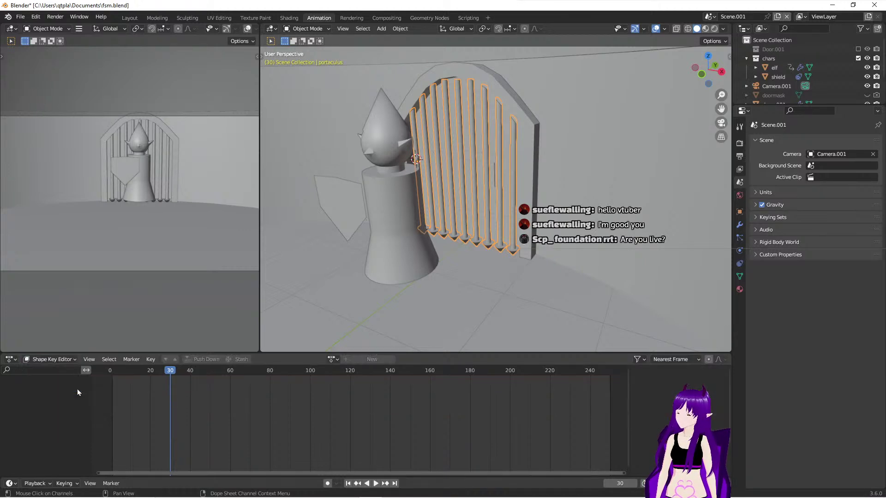
left_click(76, 356)
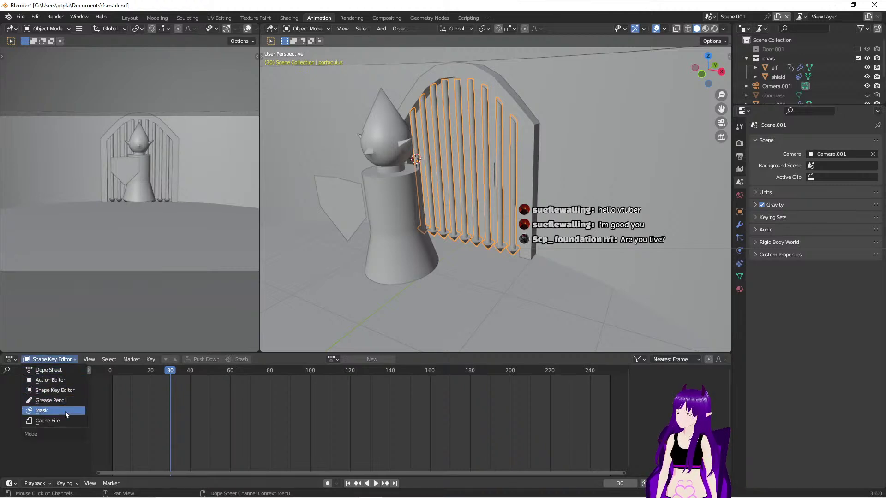
left_click(65, 370)
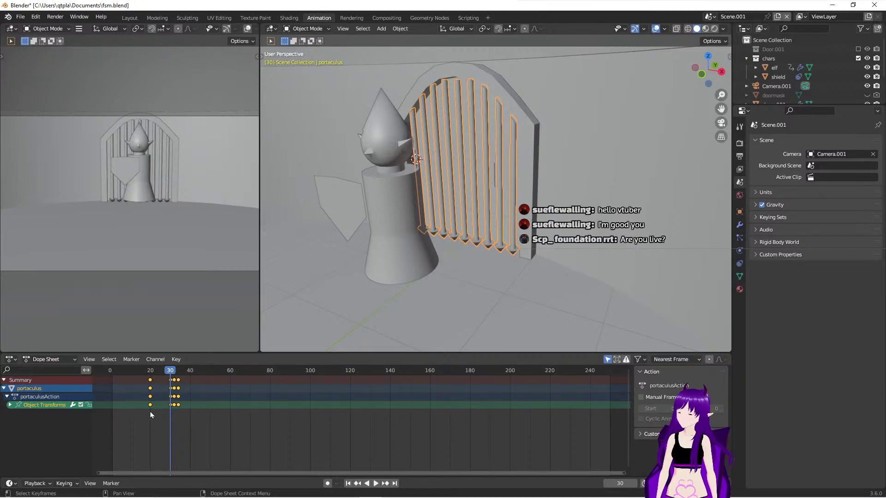
right_click(50, 409)
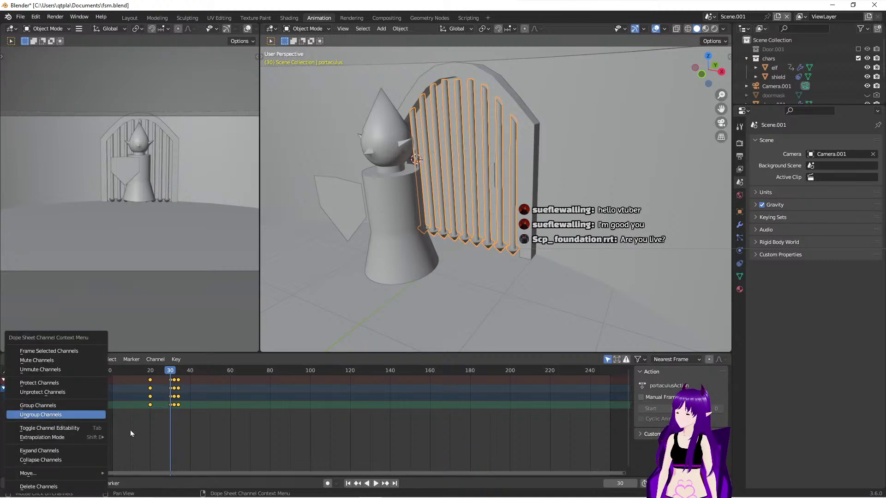
key("Escape")
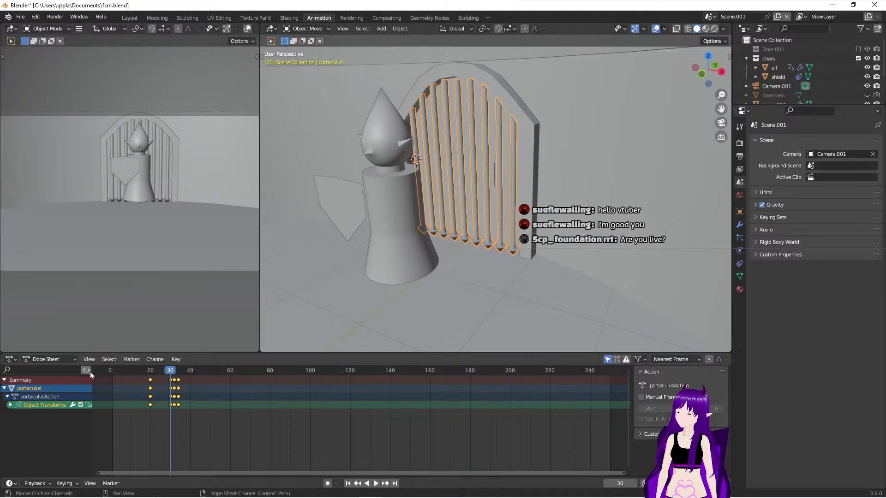
left_click(12, 360)
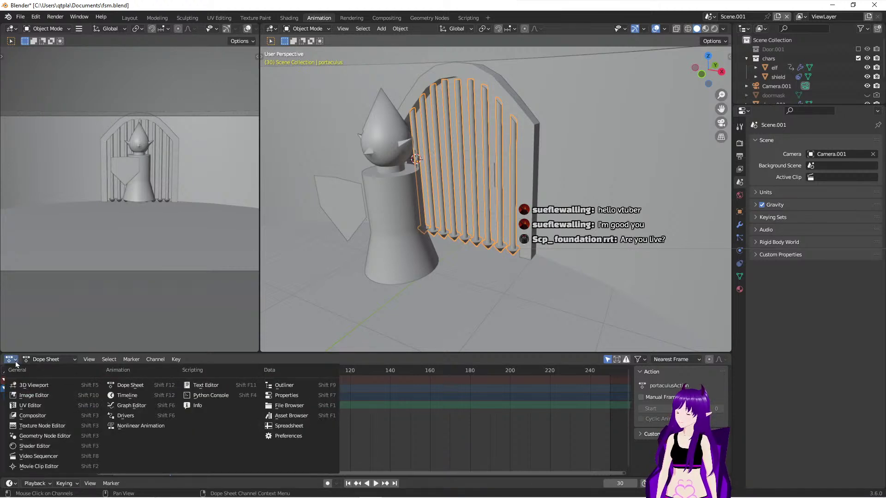
left_click(16, 364)
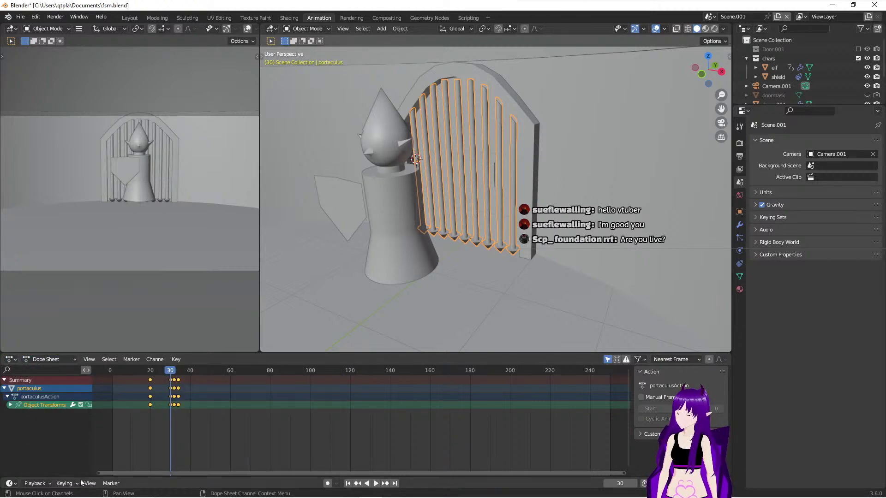
Step: Enlarge the timeline and Dope Sheet areas, and change the timeline area into a Graph Editor
left_click_drag(80, 479, 83, 408)
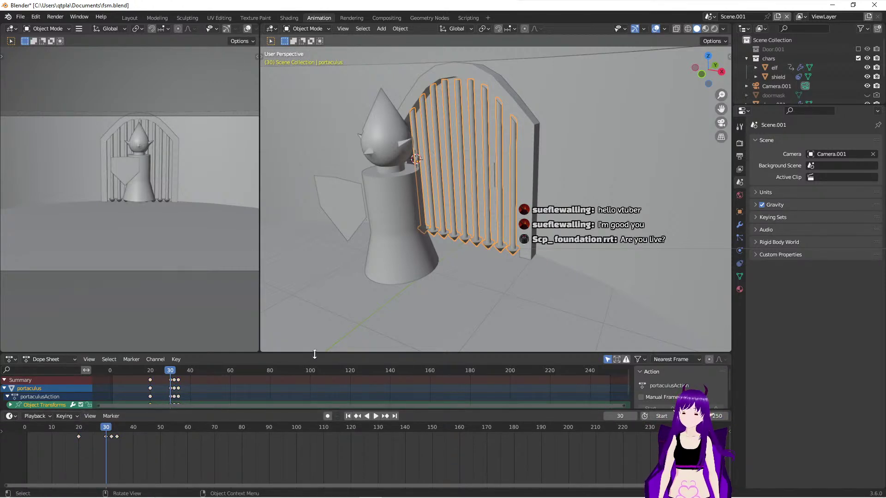
left_click_drag(326, 353, 322, 322)
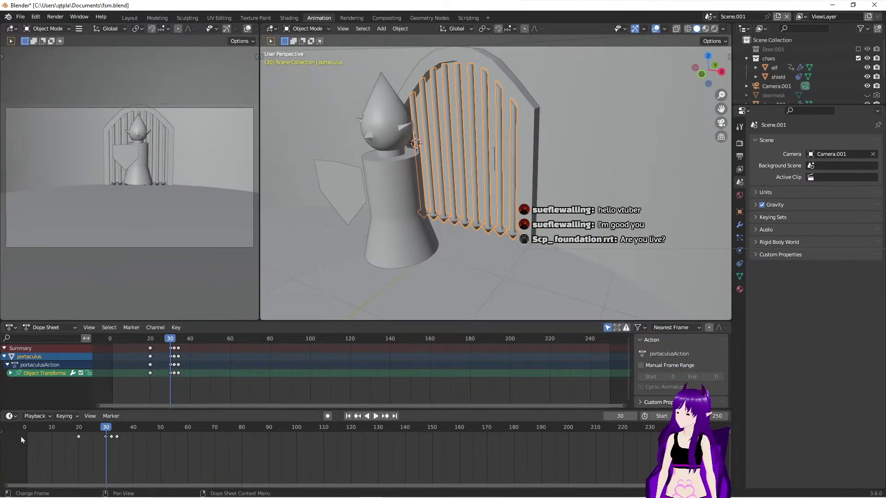
left_click(11, 416)
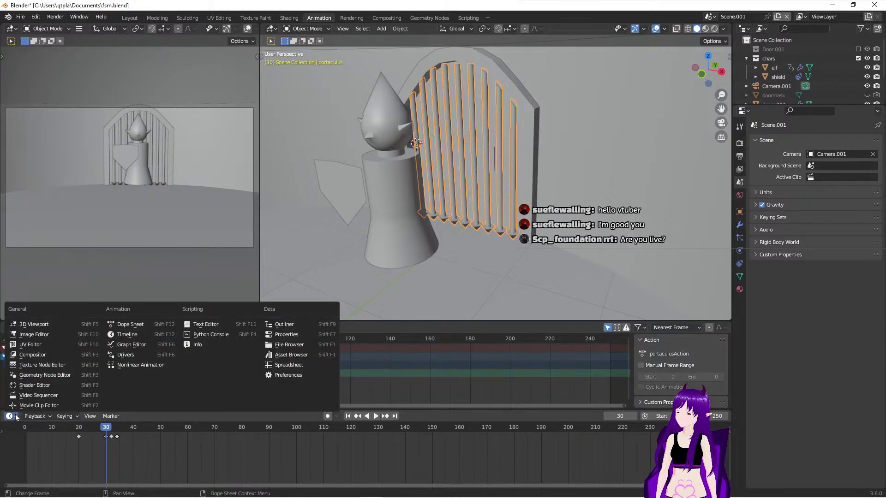
left_click(137, 346)
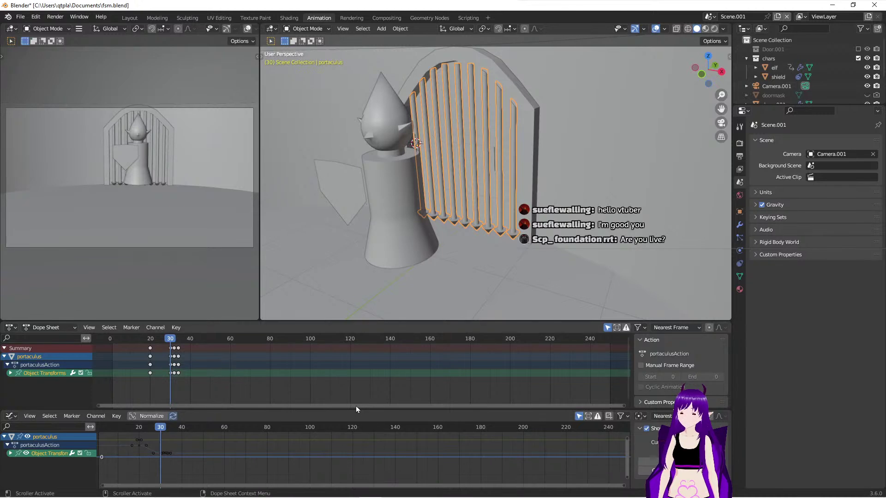
mouse_move(353, 410)
left_mouse_down()
mouse_move(347, 349)
mouse_move(340, 404)
left_mouse_up()
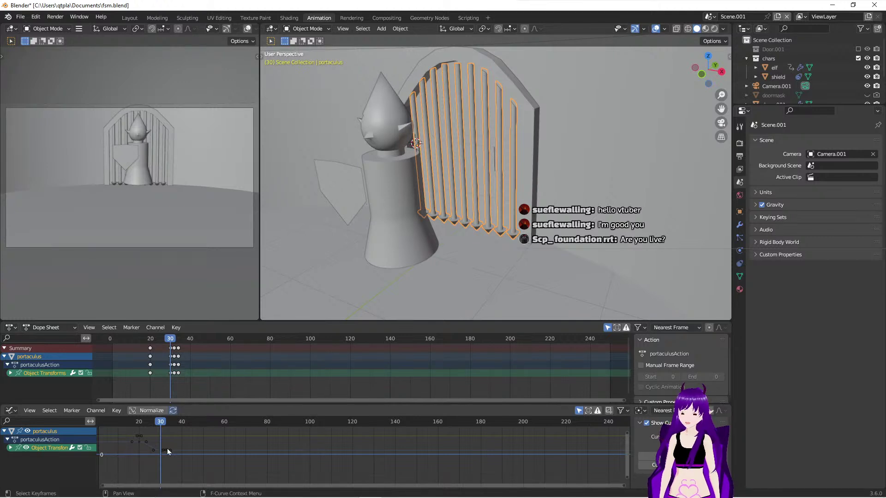
left_click(609, 412)
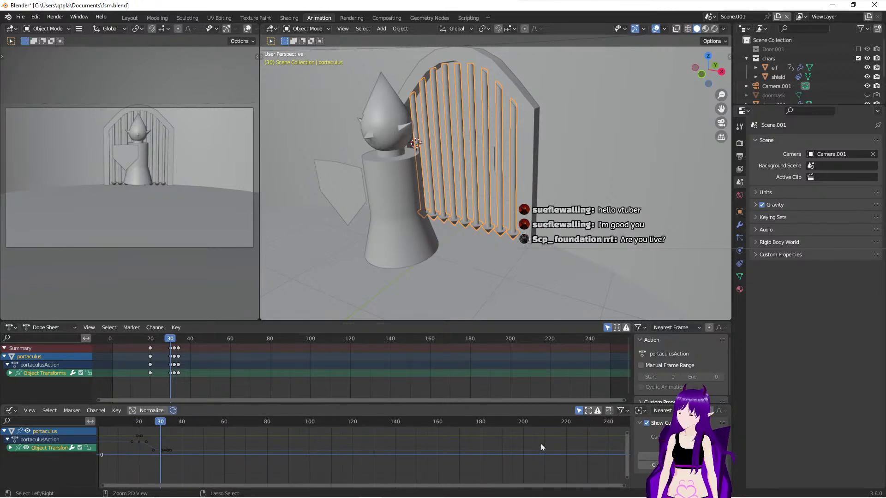
Step: Step and scrub through frames 32 to 40 to examine the portcullis's keyframes in the Graph Editor
key("Right")
key("Right")
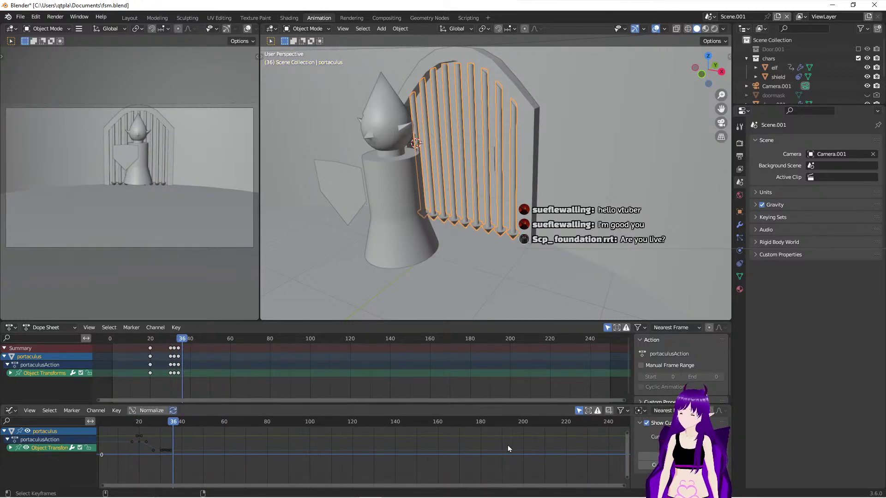
scroll(508, 448, "left", 3, "ctrl")
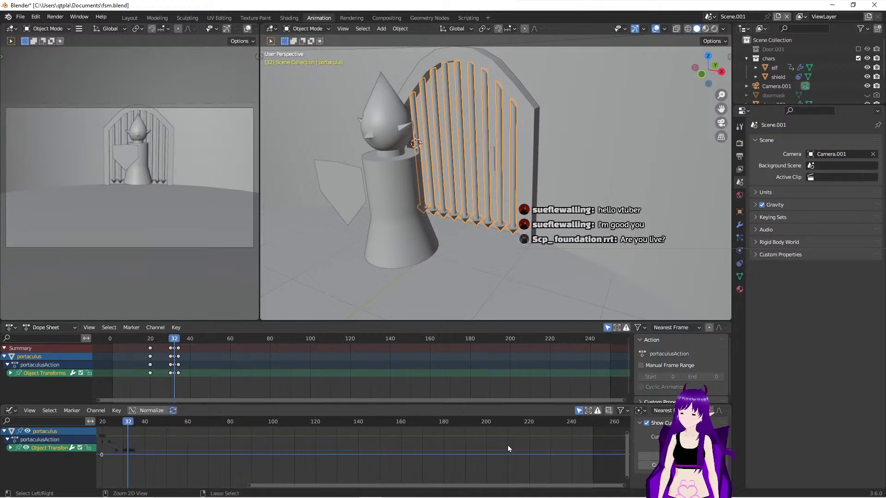
scroll(508, 445, "left", 3, "ctrl")
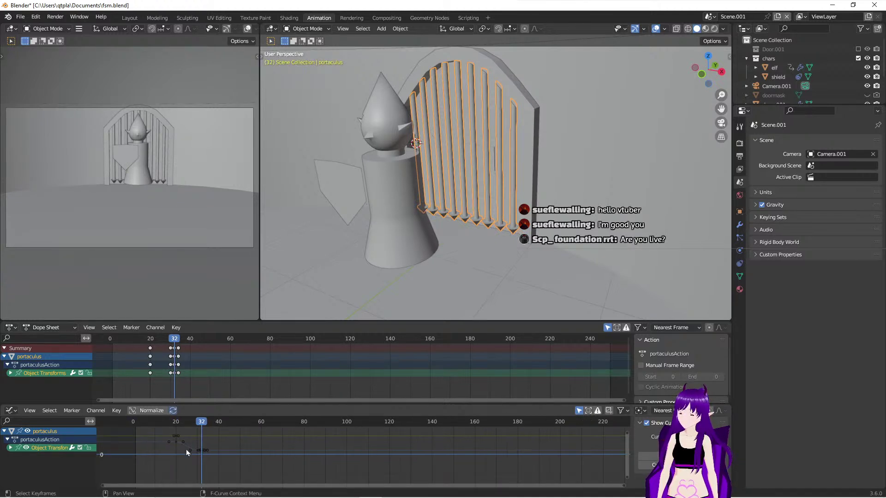
left_click_drag(154, 422, 220, 469)
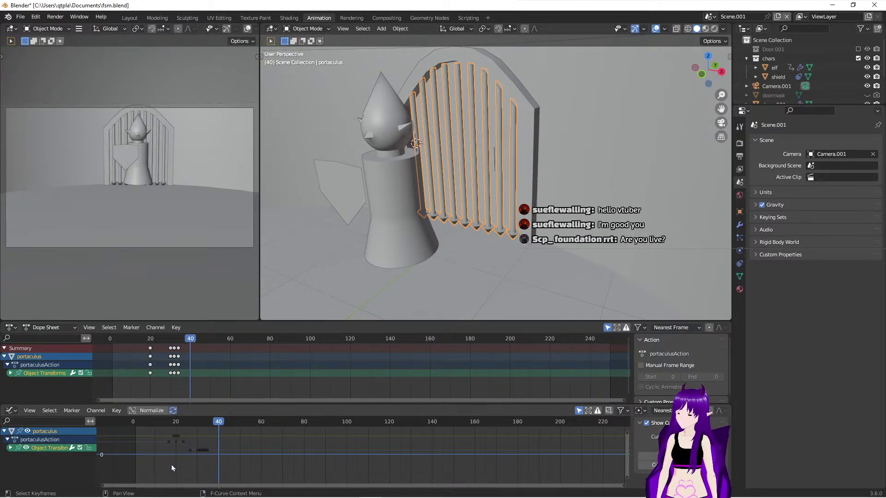
scroll(175, 471, "left", 3, "ctrl")
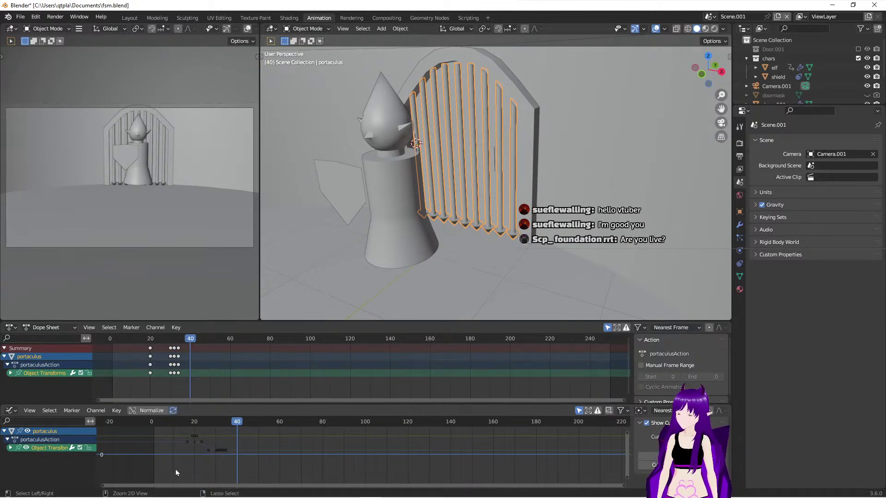
scroll(175, 472, "up", 4, "ctrl")
scroll(302, 477, "up", 3, "alt")
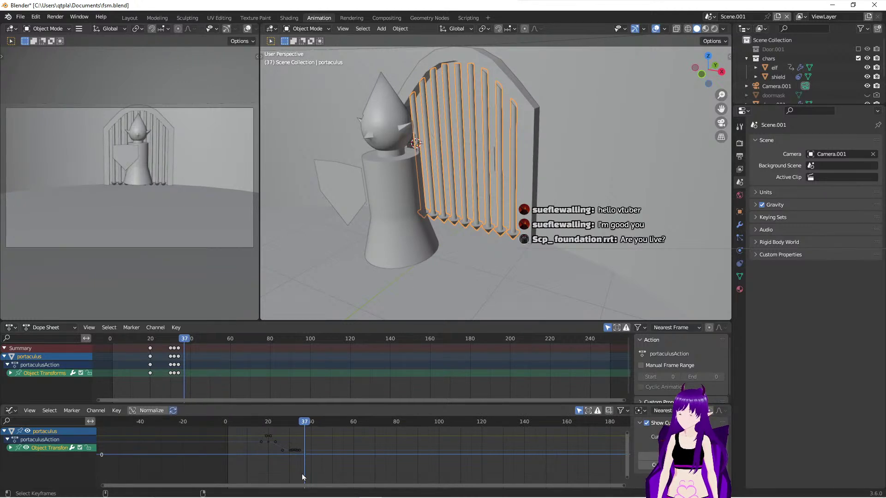
Step: Enlarge the Graph Editor over the Dope Sheet, expand the portcullis's Object Transforms channels and select its Z Location curve
left_click_drag(382, 405, 369, 332)
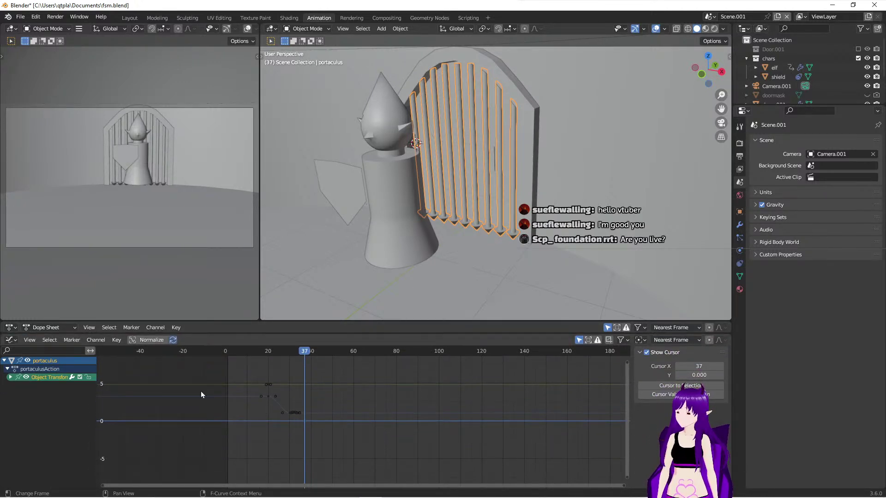
left_click(10, 377)
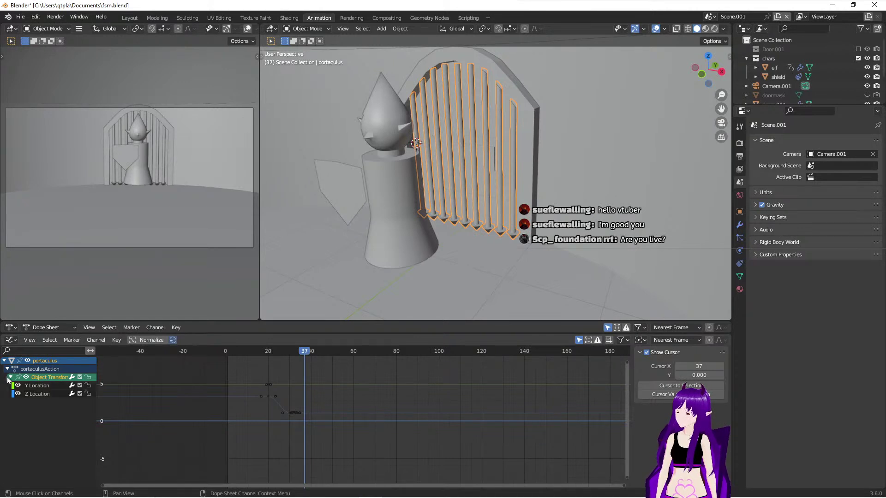
left_click(34, 394)
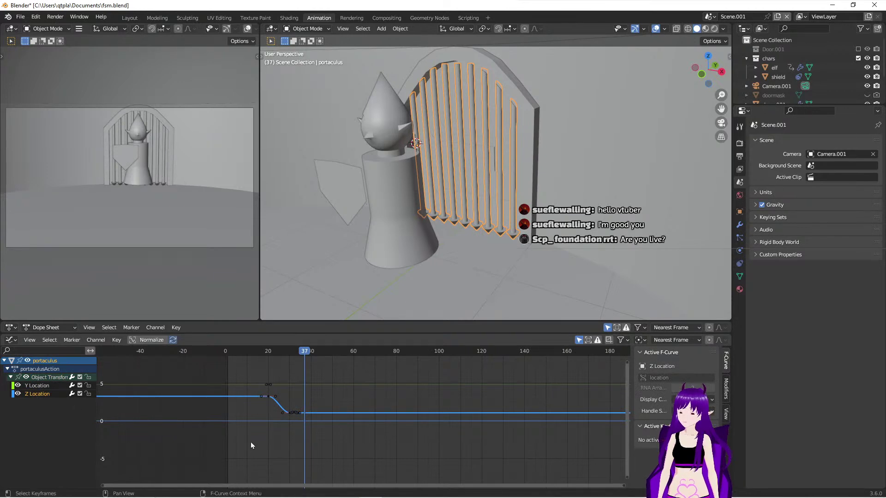
Step: Scrub and step between frames 24 and 27 to examine the portcullis's drop against its Z Location curve
left_click_drag(304, 352, 284, 369)
scroll(292, 425, "up", 2, "shift")
scroll(328, 441, "up", 3)
scroll(327, 446, "up", 3)
middle_click_drag(325, 424, 353, 389)
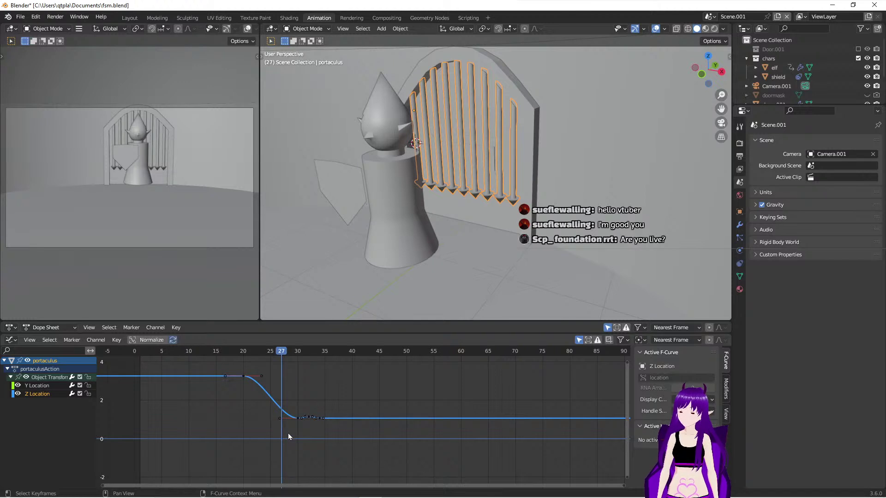
scroll(290, 433, "left", 2, "ctrl")
key("Left")
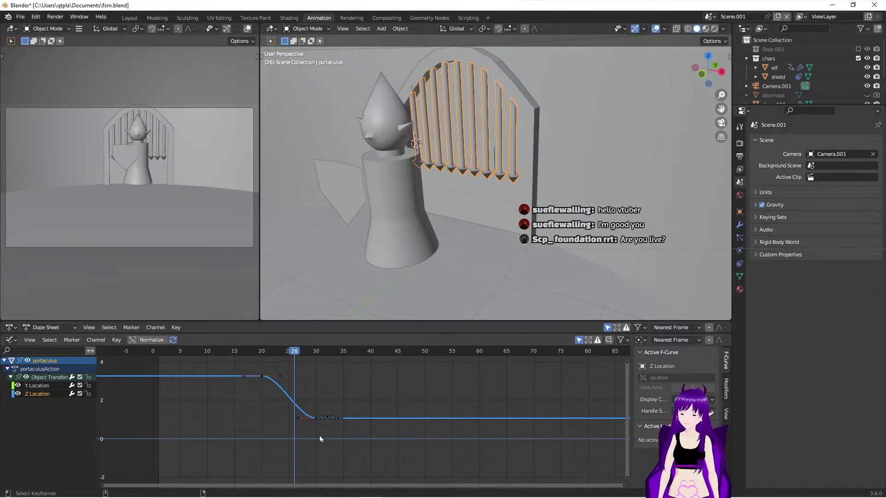
key("Left")
key("Left")
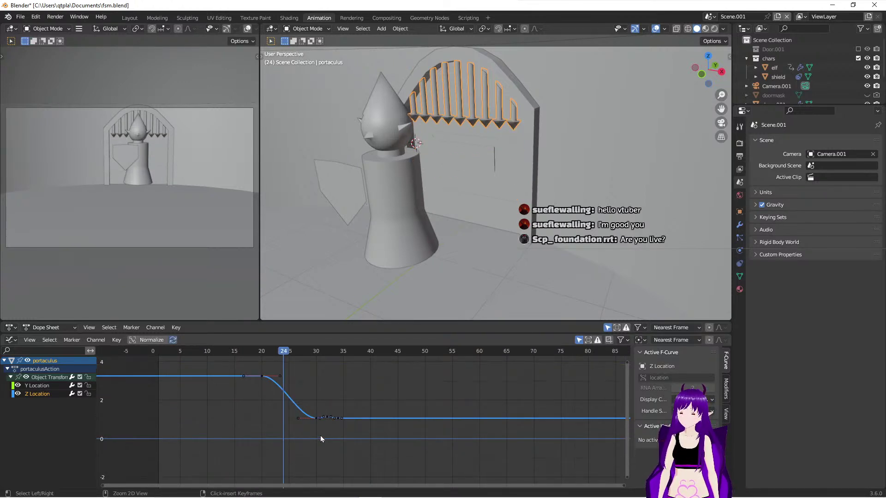
scroll(320, 436, "left", 2, "ctrl")
key("Right")
key("Left")
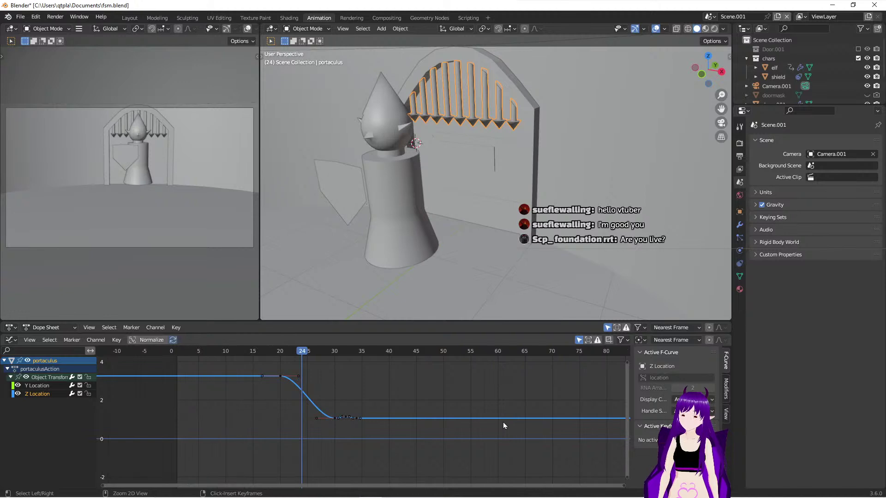
key("Right")
key("Left")
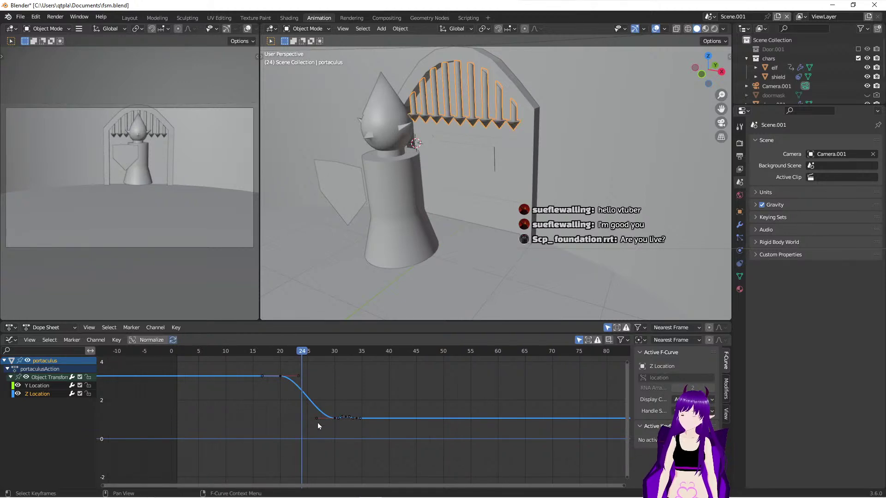
Step: Move the left handle of the frame 30 Z Location keyframe 3 frames later and about 1.3 up, directly above the keyframe
scroll(317, 418, "up", 1)
scroll(348, 412, "up", 3)
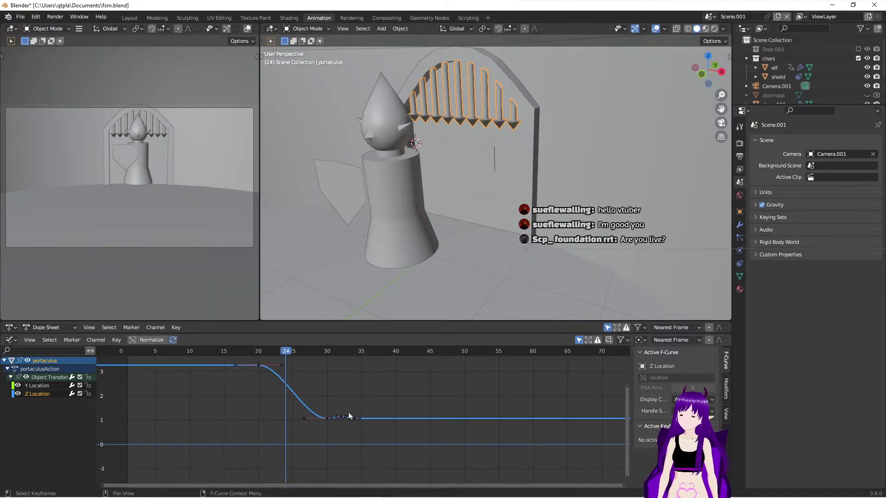
middle_click_drag(350, 398, 357, 432)
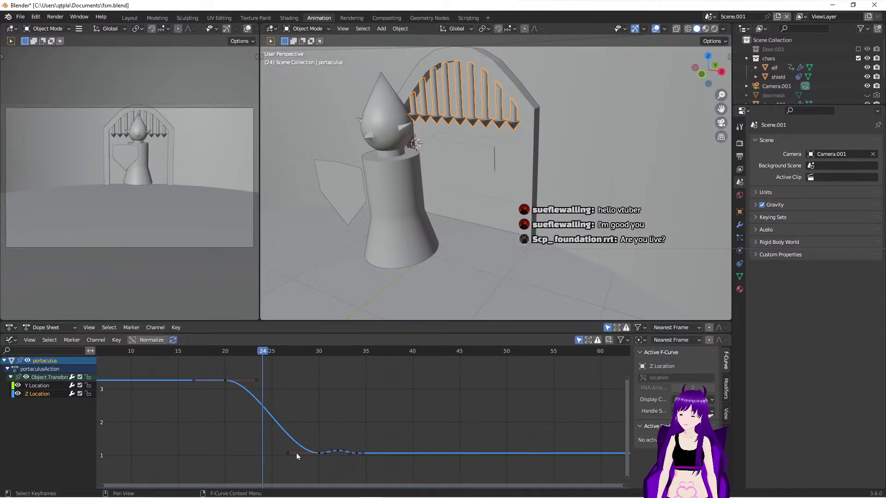
left_click_drag(289, 454, 321, 409)
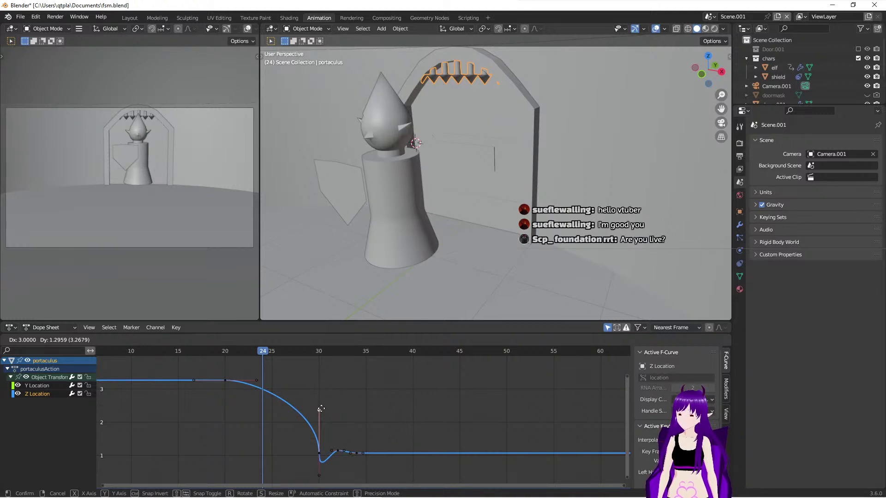
left_click_drag(321, 409, 321, 408)
Step: Set the frame 30 Z Location keyframe's handles to Free and move its right handle about 1.1 up, directly above the keyframe
left_click_drag(262, 352, 310, 370)
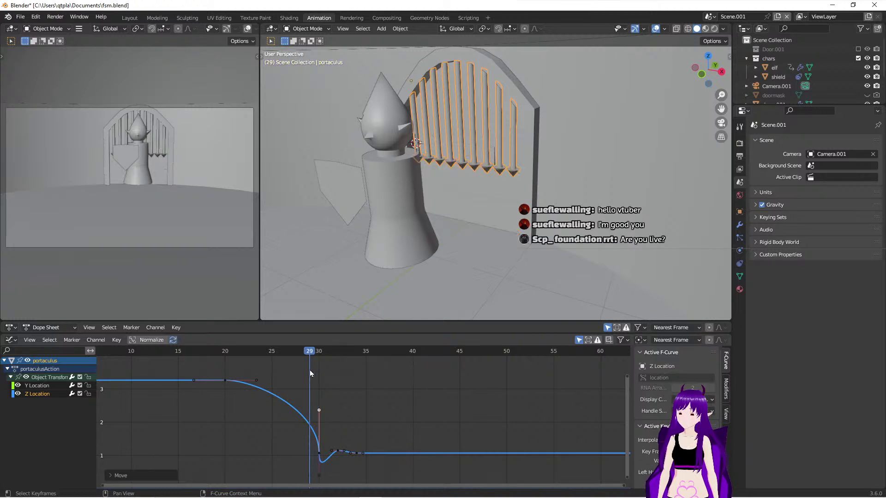
scroll(364, 457, "up", 2, "ctrl")
middle_click_drag(375, 472, 376, 423)
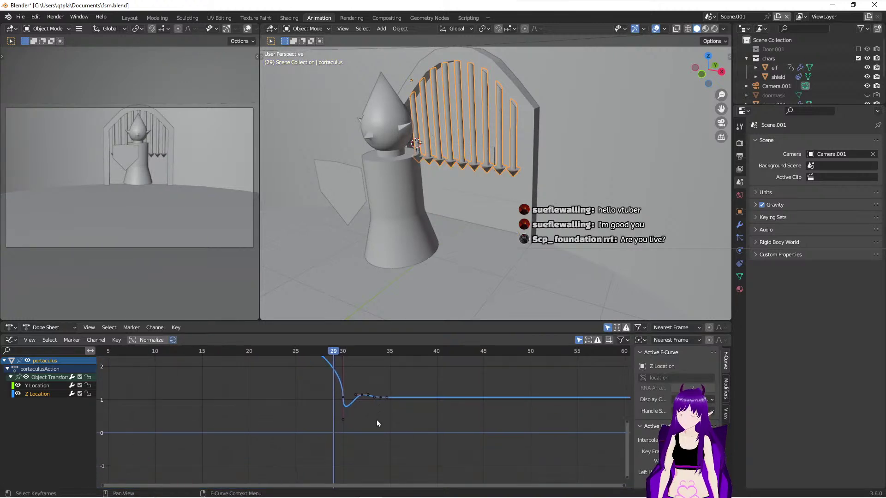
right_click(343, 400)
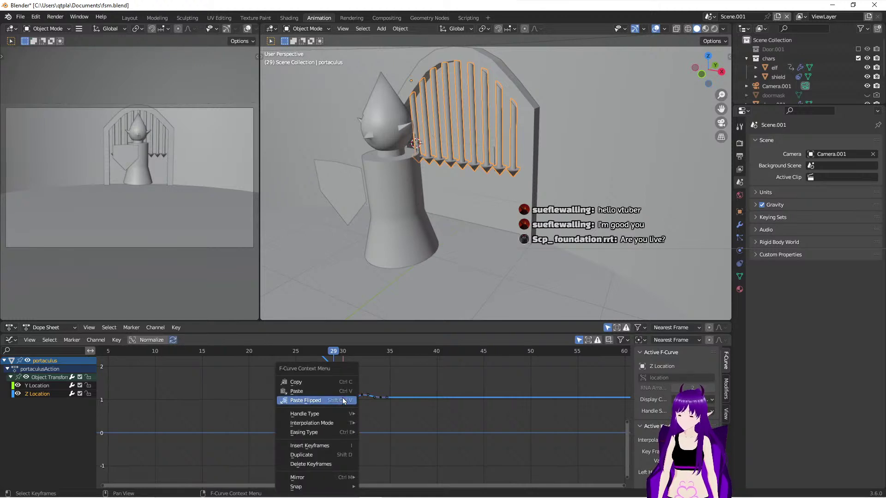
mouse_move(343, 425)
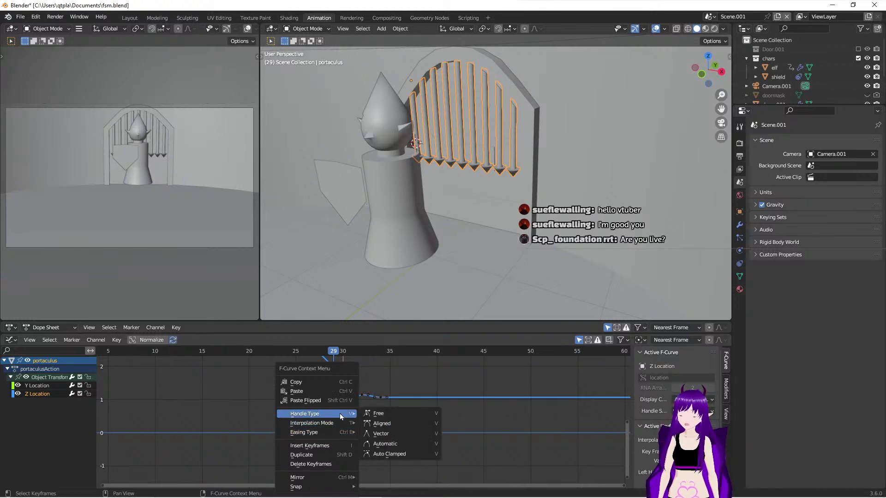
left_click(393, 414)
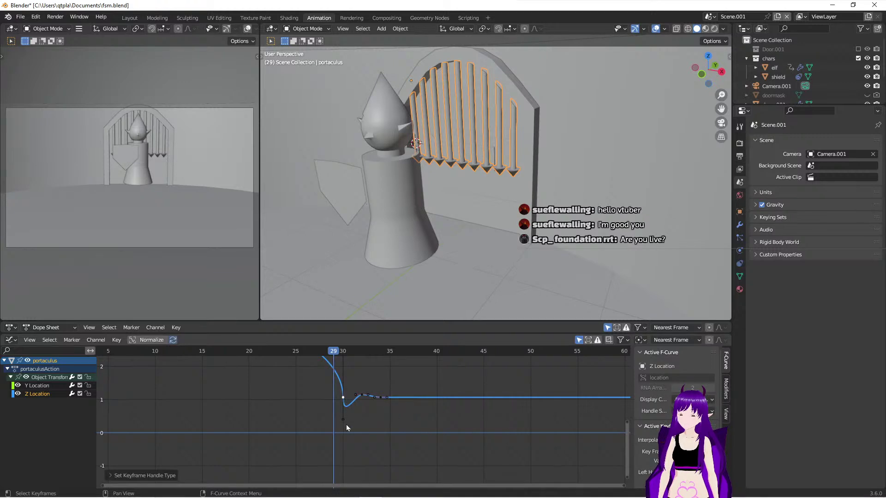
key("g")
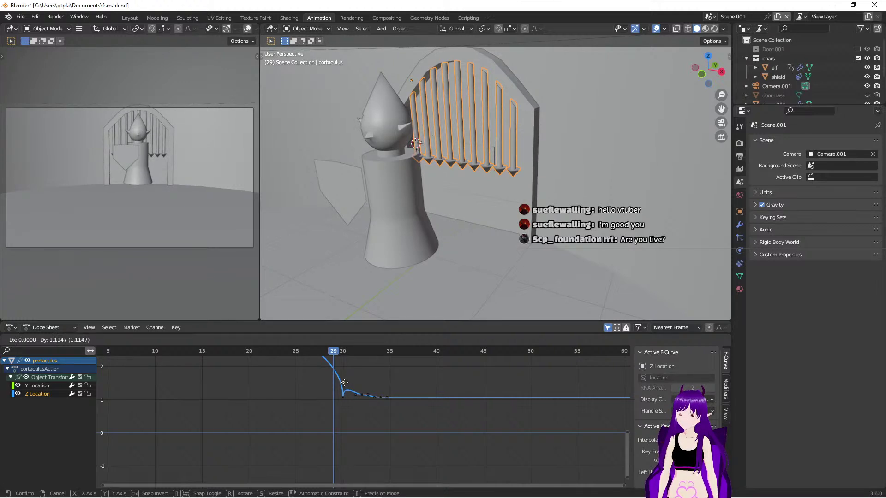
left_click(344, 383)
Step: Check the bounce up to frame 31 and delete the Z Location keyframe at frame 32
scroll(350, 404, "left", 3, "ctrl")
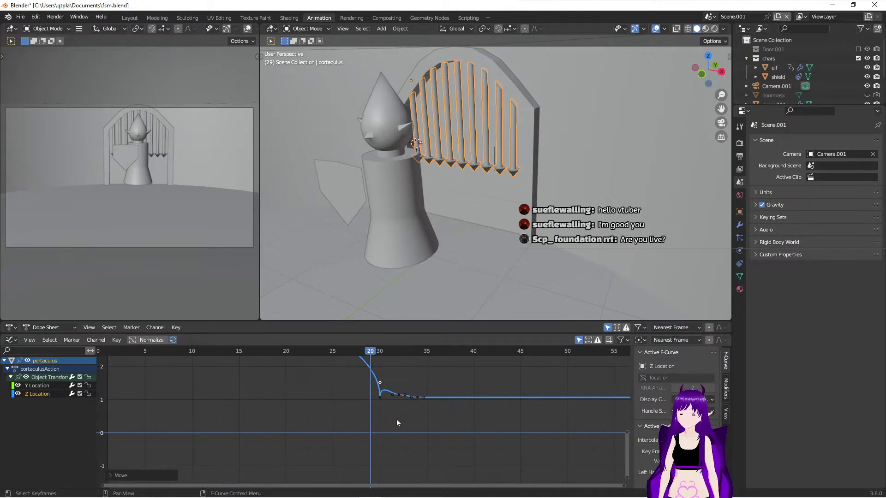
scroll(397, 419, "up", 3)
middle_click_drag(408, 400, 366, 466)
scroll(369, 469, "up", 1)
scroll(369, 468, "up", 1)
scroll(369, 468, "up", 1)
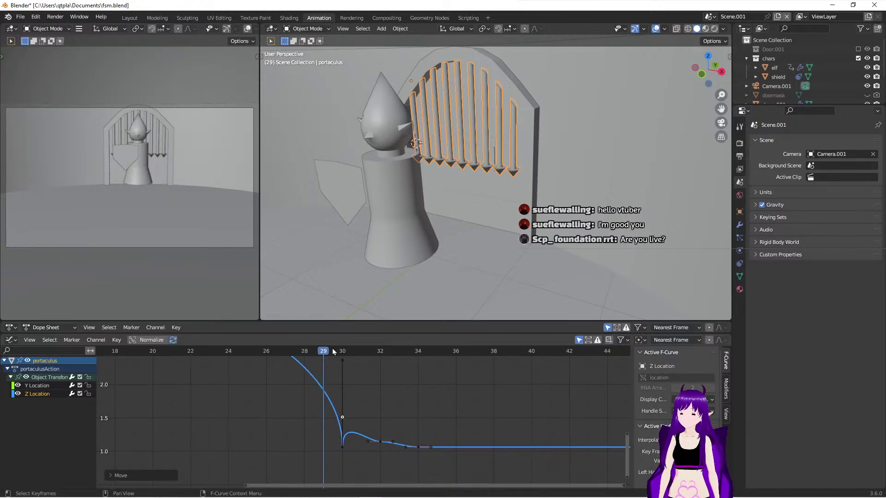
left_click_drag(323, 356, 359, 375)
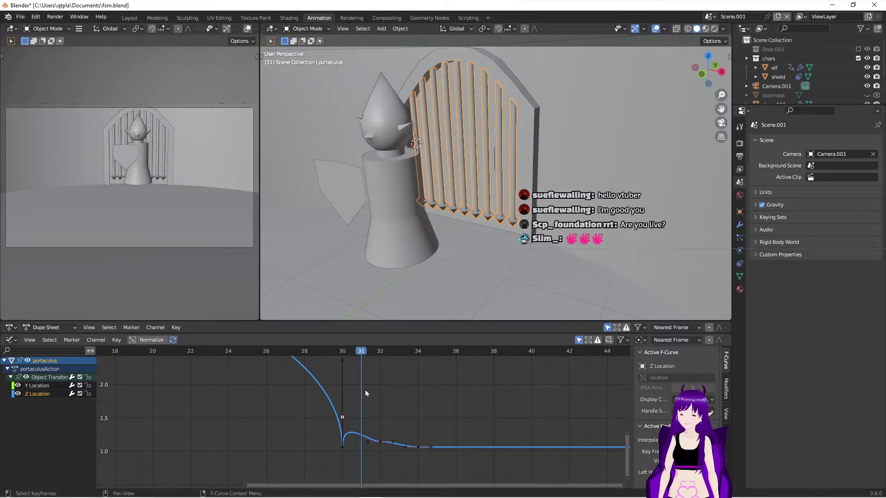
left_click(380, 441)
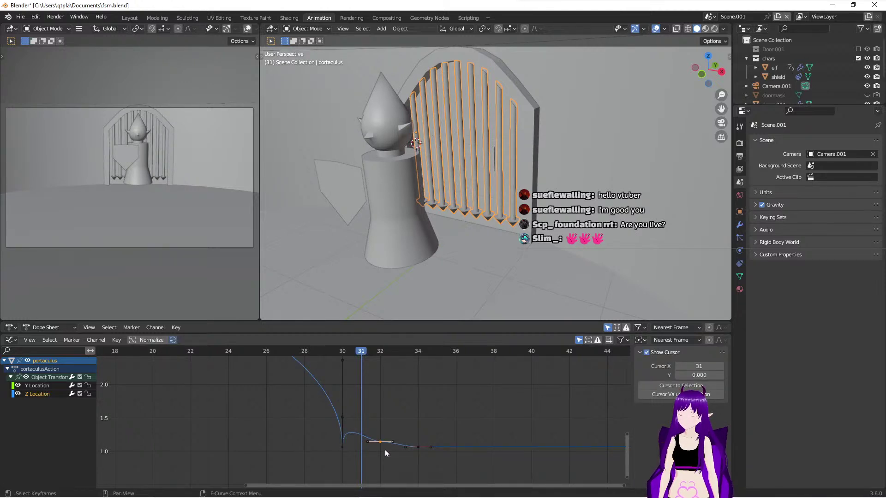
key("x")
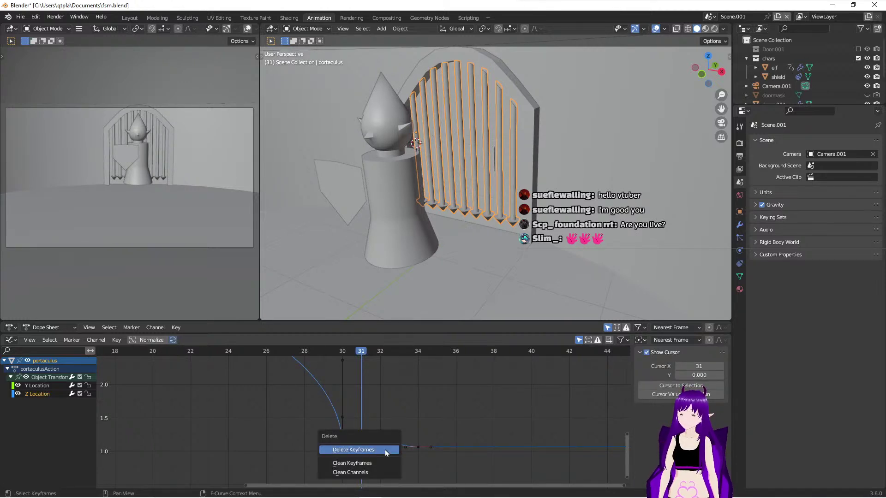
left_click(387, 450)
Step: Set the frame 34 Z Location keyframe's handles to Free and move its left handle directly above the keyframe, to about 1.4
left_click_drag(350, 354, 415, 372)
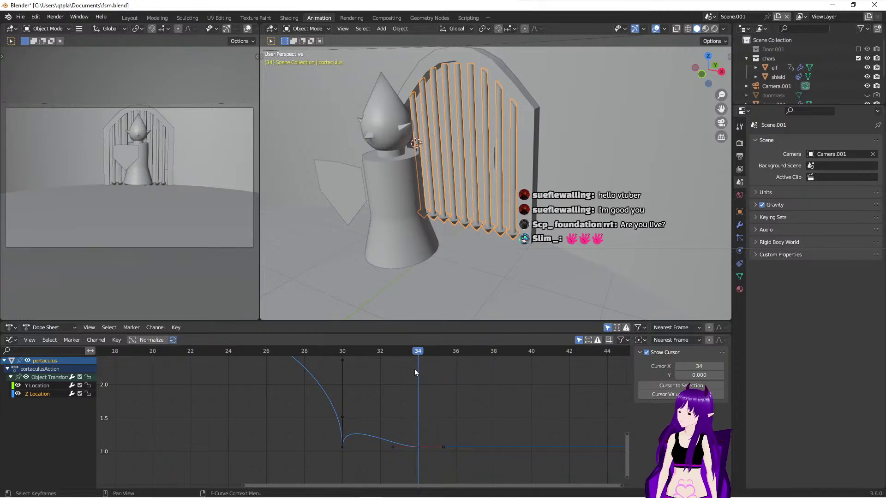
left_click_drag(415, 373, 424, 461)
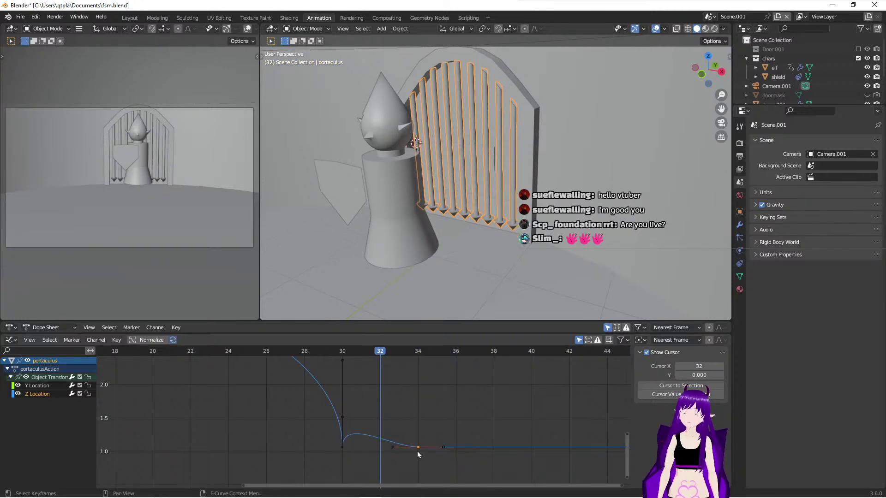
right_click(418, 452)
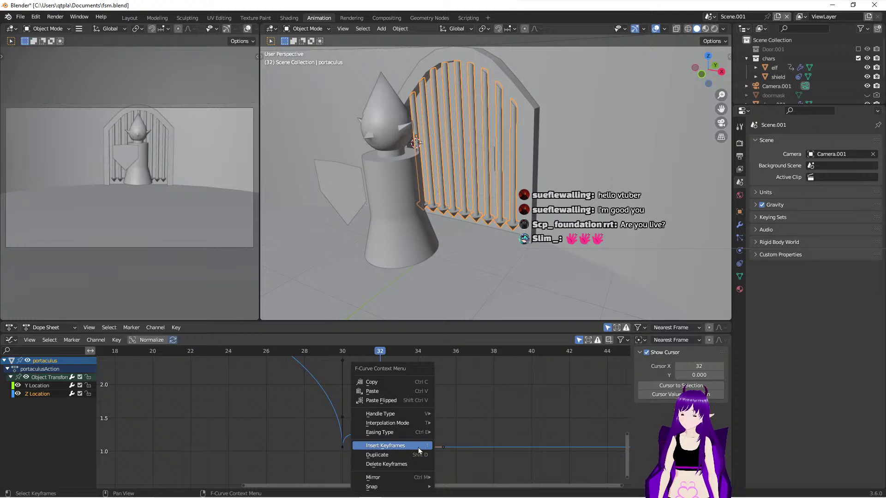
left_click(440, 415)
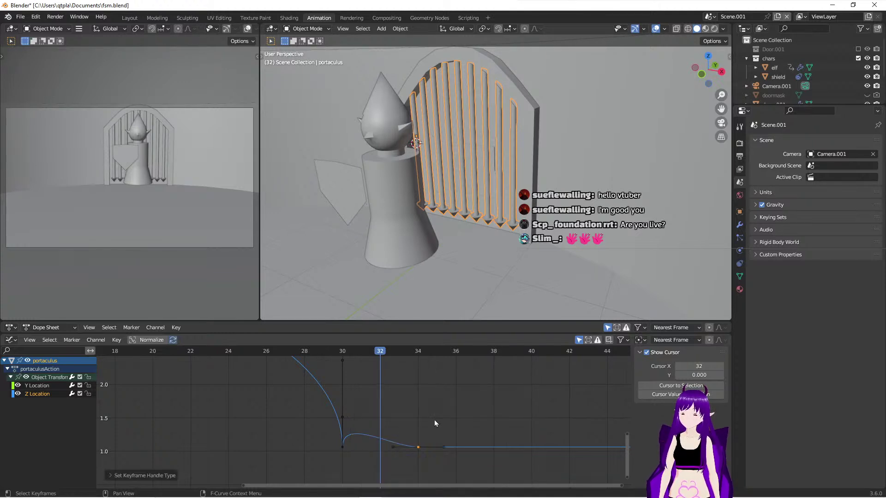
left_click_drag(393, 451, 418, 425)
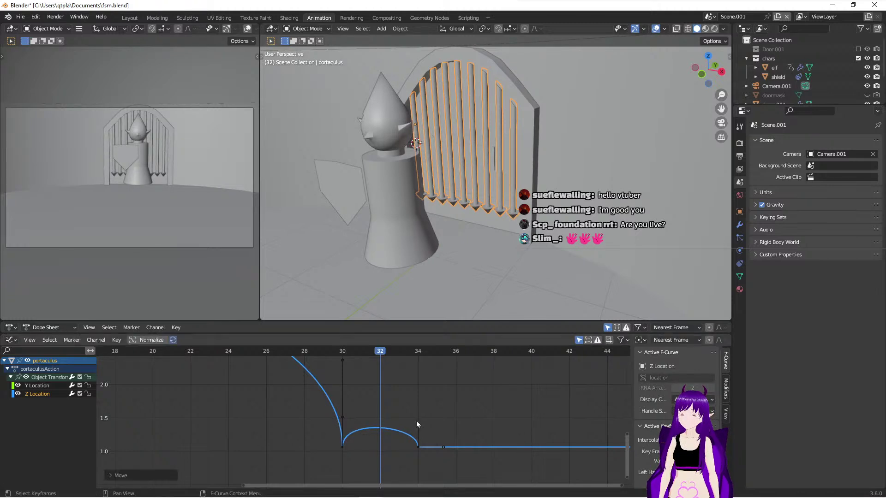
Step: Scrub the portcullis's bounce to frame 35 and play the animation from frame 1 in the Layout workspace
left_click_drag(381, 347, 428, 375)
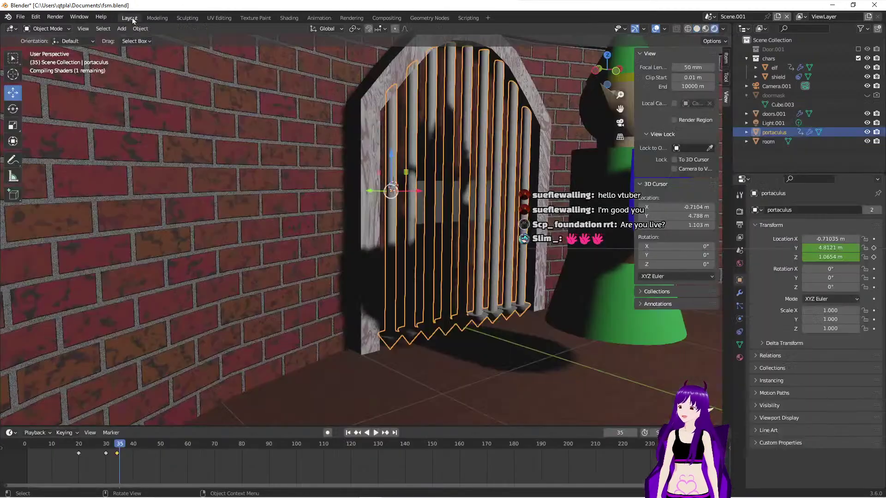
left_click(129, 17)
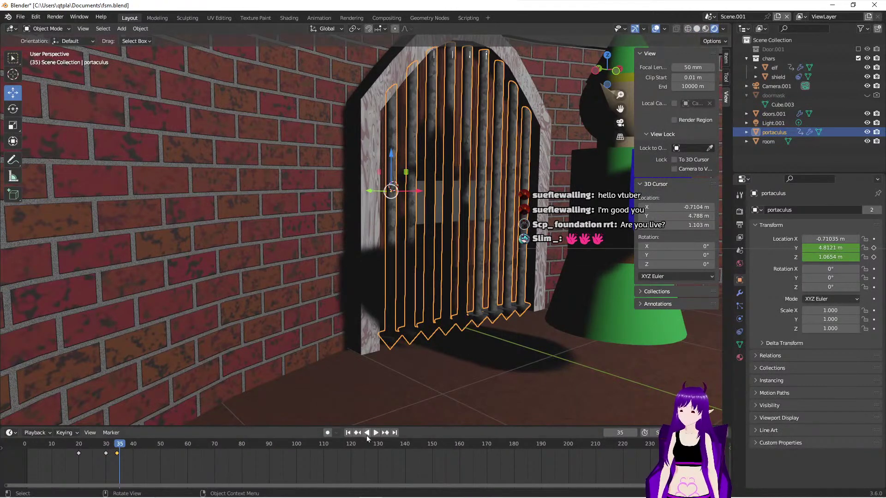
left_click(348, 432)
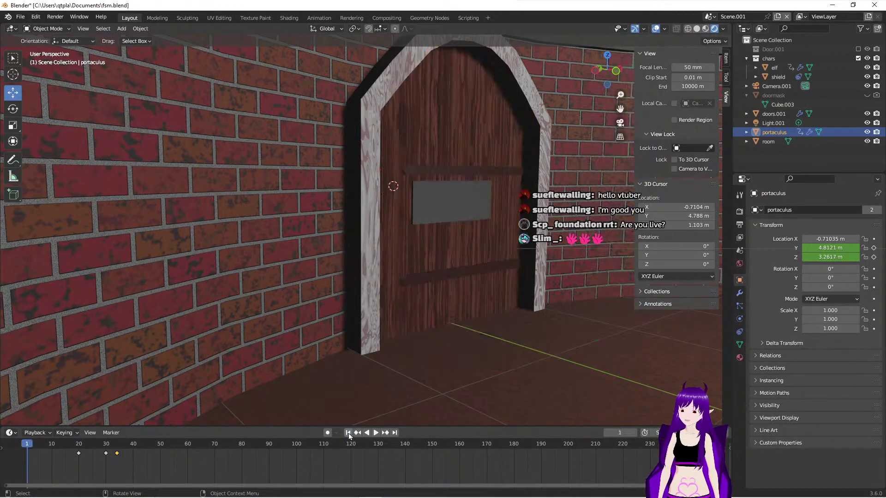
left_click(376, 433)
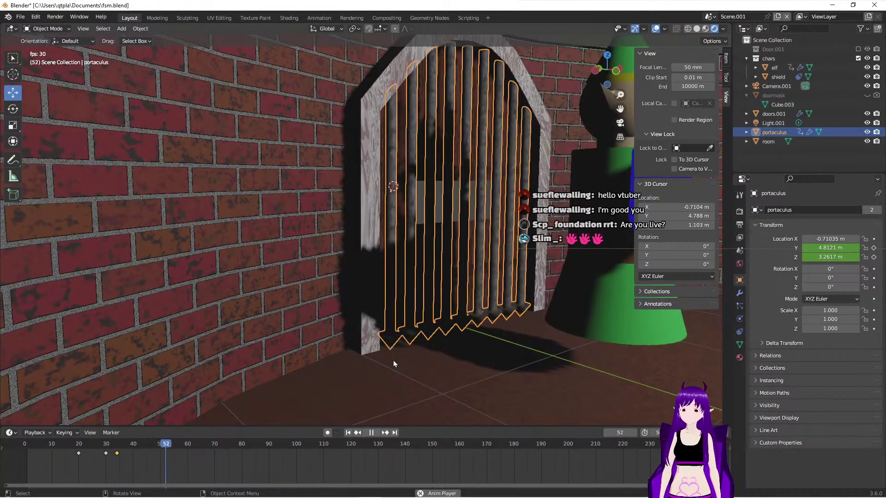
left_click(371, 433)
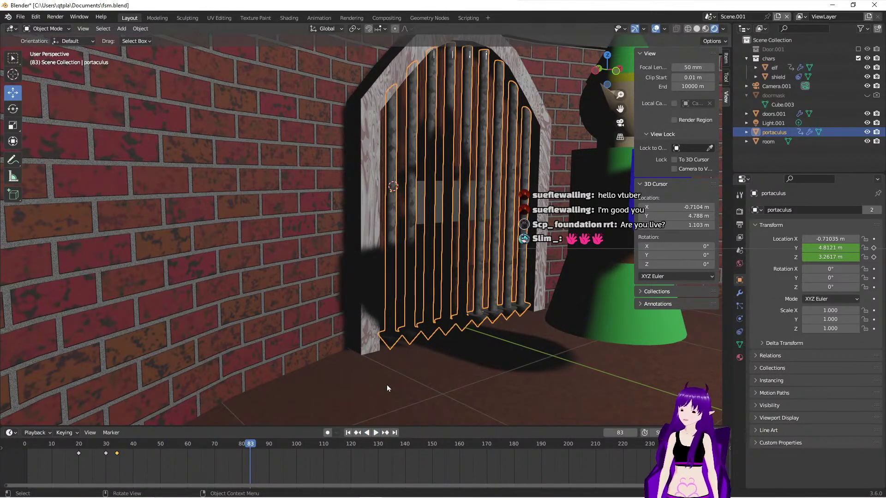
middle_click_drag(488, 325, 471, 339)
Step: Select the elf and keyframe only its Z rotation at 0° on frame 26
left_click_drag(249, 445, 97, 447)
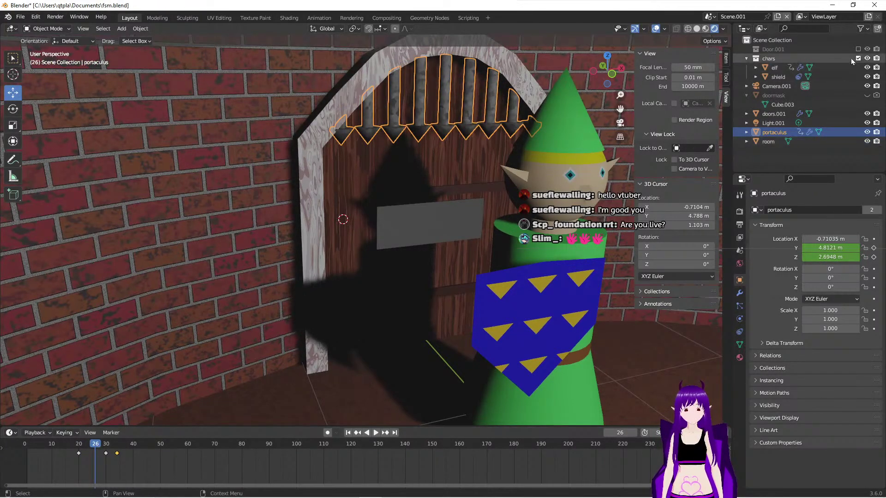
left_click(784, 67)
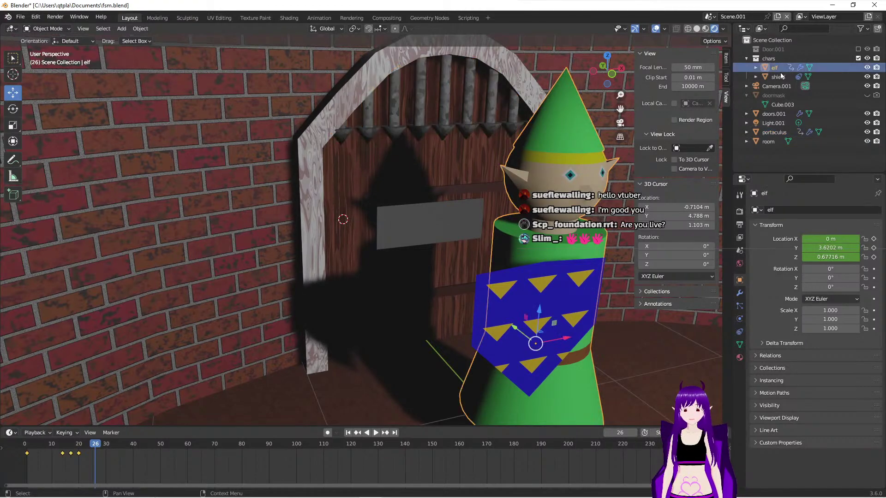
scroll(516, 274, "down", 2)
mouse_move(549, 295)
middle_mouse_down()
mouse_move(557, 314)
mouse_move(558, 304)
middle_mouse_up()
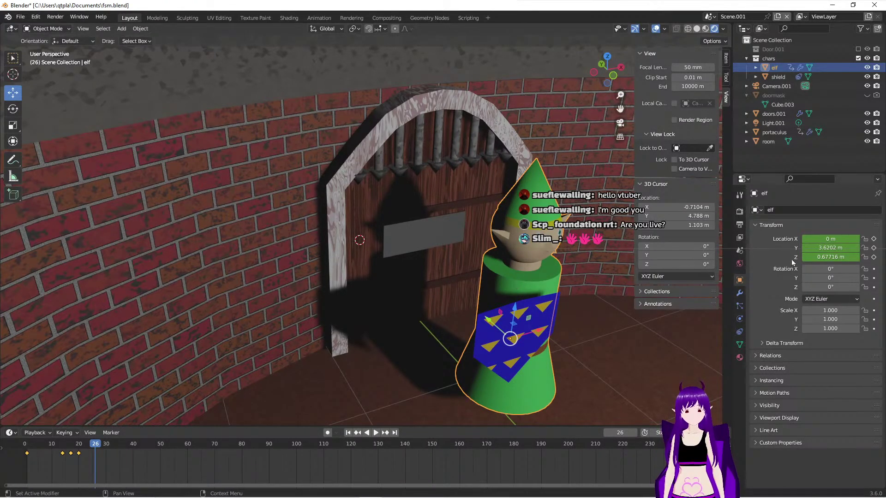
left_click(874, 270)
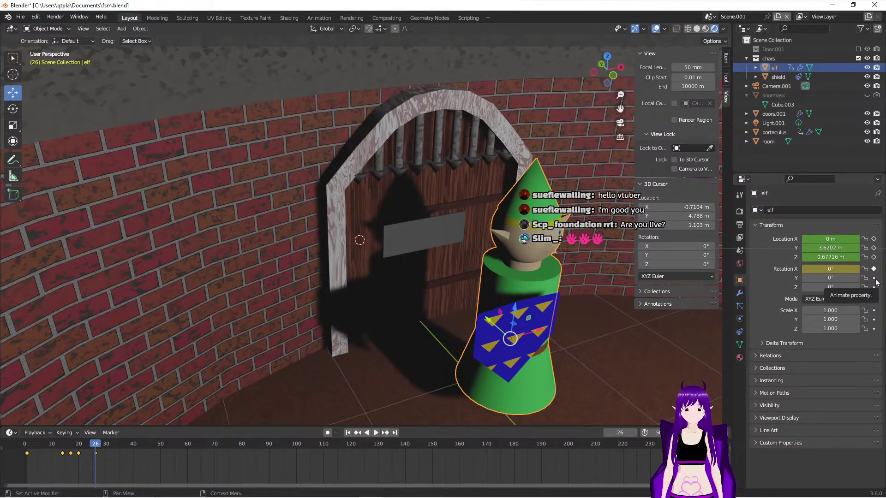
left_click(874, 269)
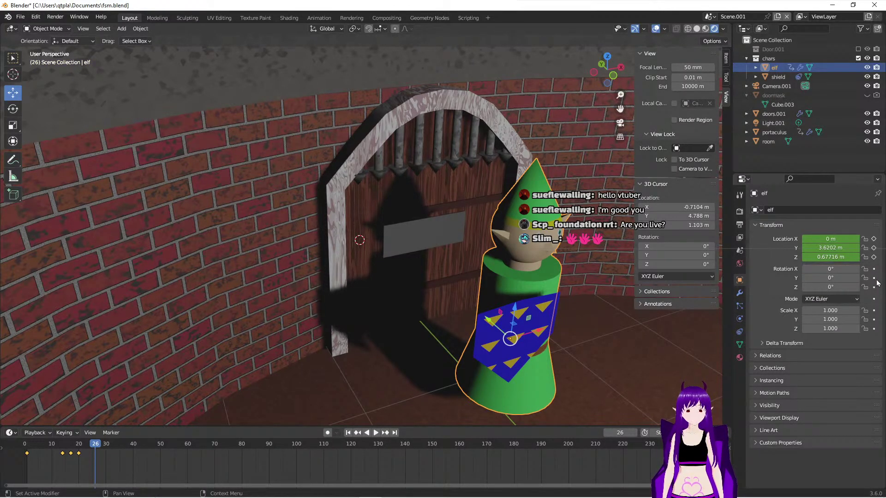
left_click(874, 288)
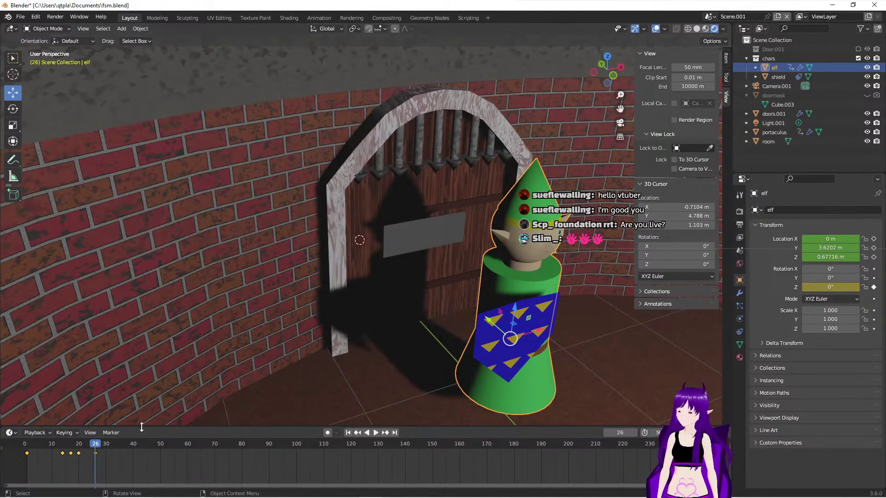
Step: Rotate the elf -81.07° about the global Z axis at frame 32 and keyframe its Z rotation
key("space")
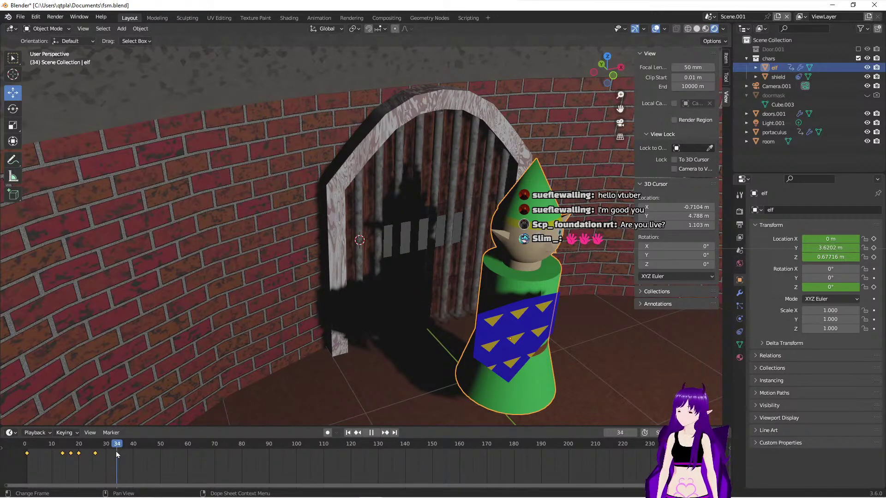
key("space")
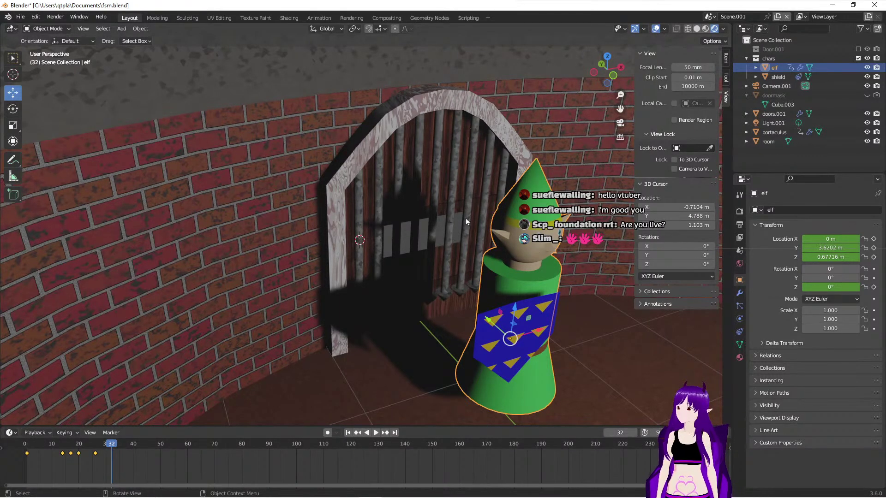
left_click(13, 109)
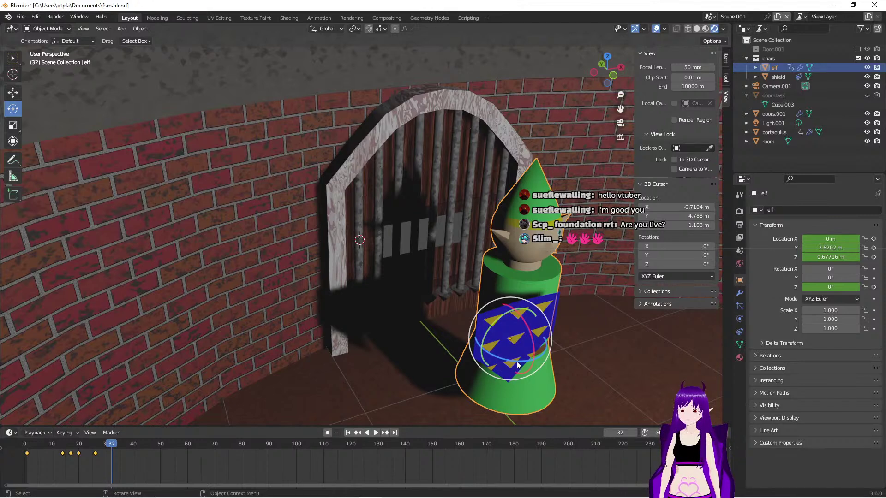
left_click_drag(510, 369, 482, 346)
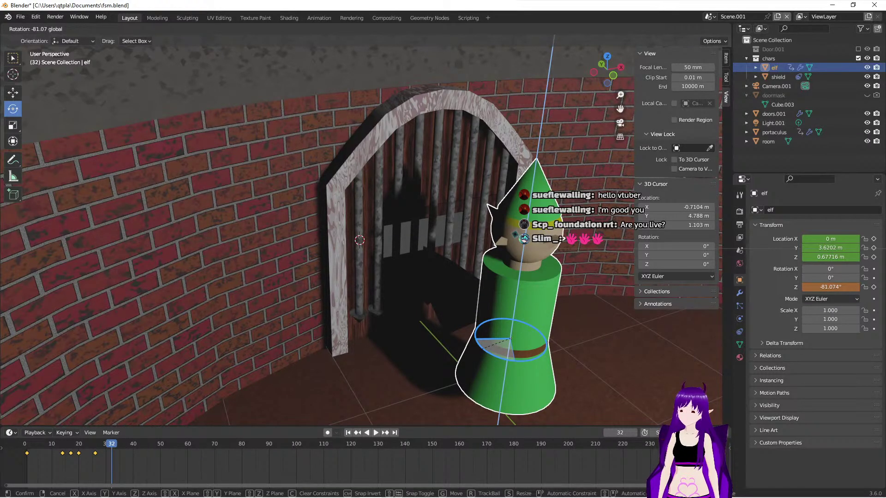
left_click_drag(482, 346, 481, 345)
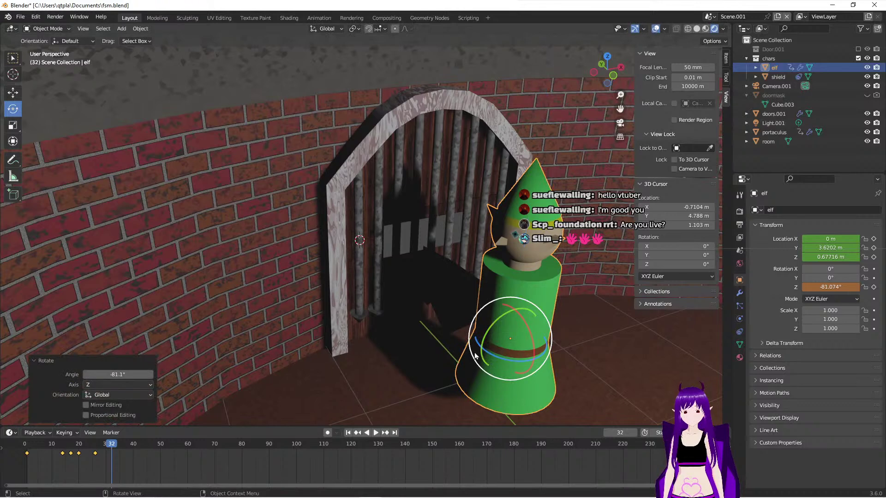
left_click(874, 287)
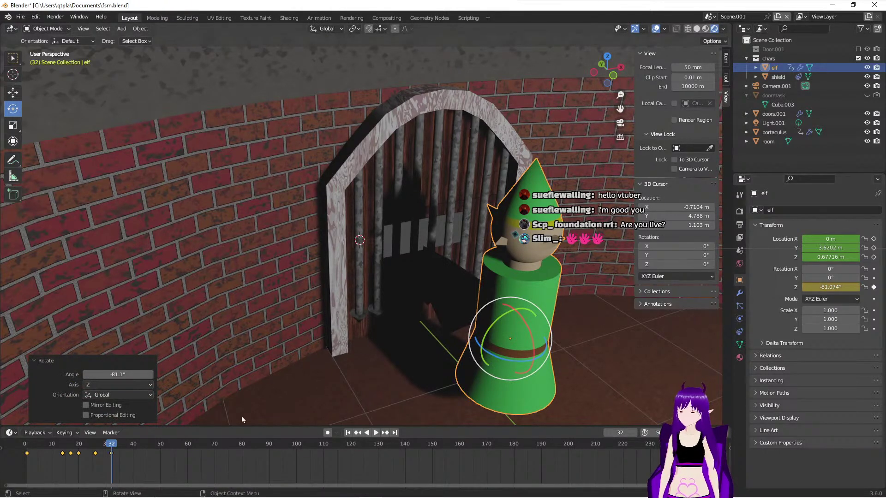
Step: Rotate the elf further about the global Z axis to -138.09° at frame 35 and keyframe its Z rotation
key("space")
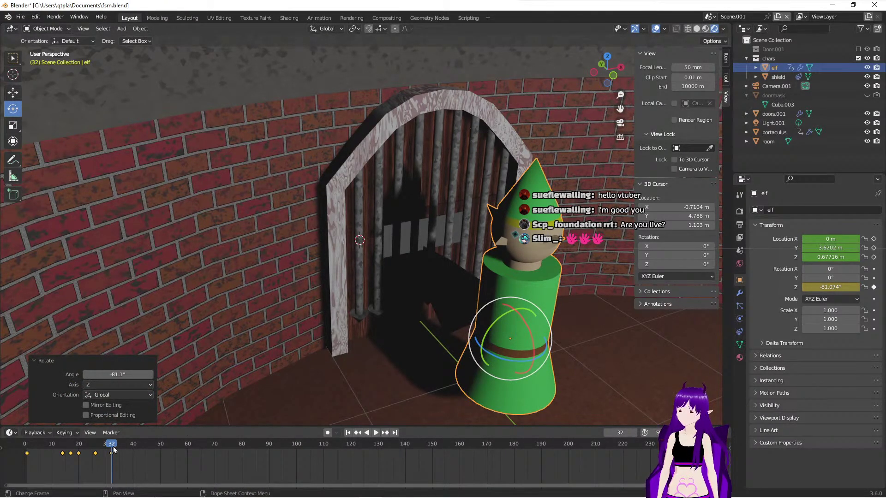
mouse_move(136, 453)
left_mouse_down()
mouse_move(108, 453)
mouse_move(120, 453)
left_mouse_up()
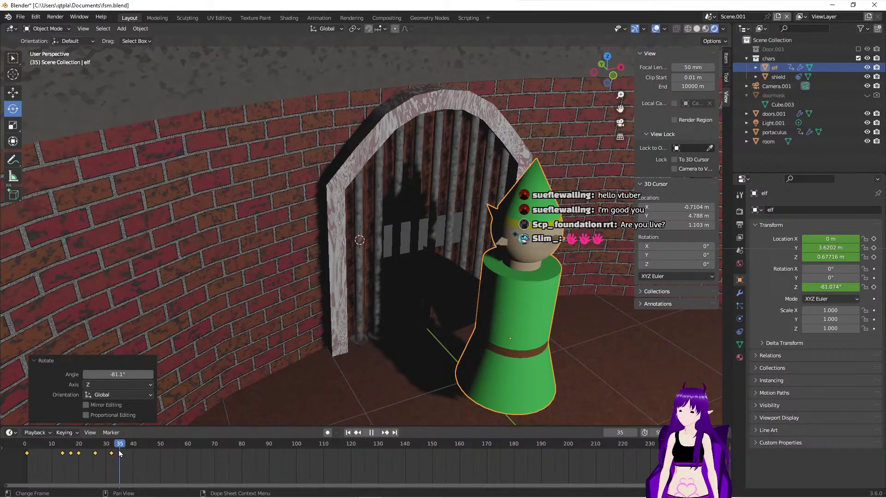
key("space")
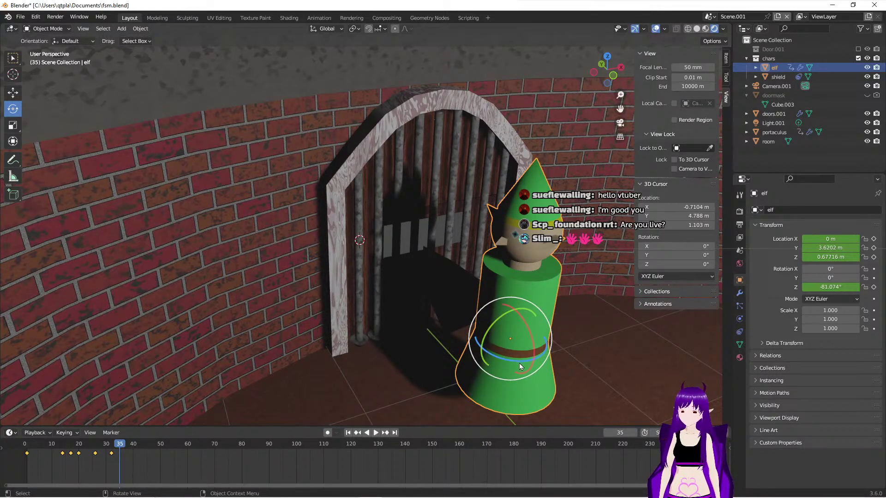
left_click_drag(520, 362, 504, 365)
left_click_drag(496, 364, 492, 359)
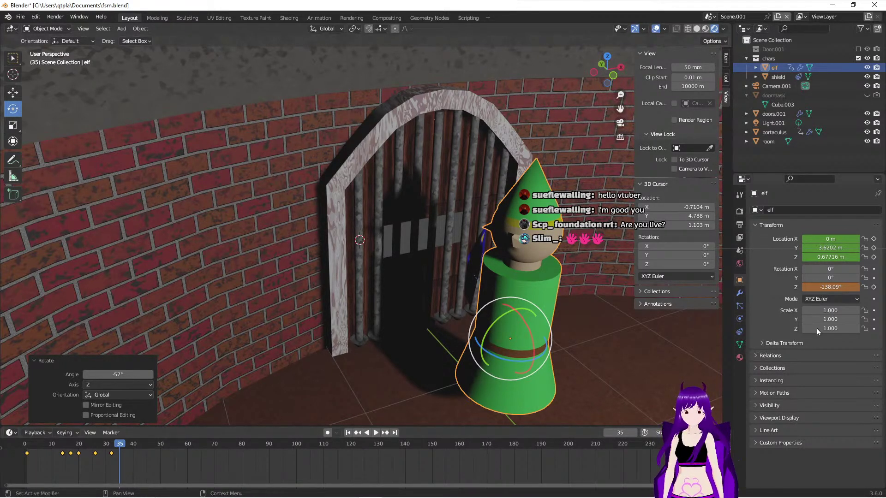
left_click(874, 288)
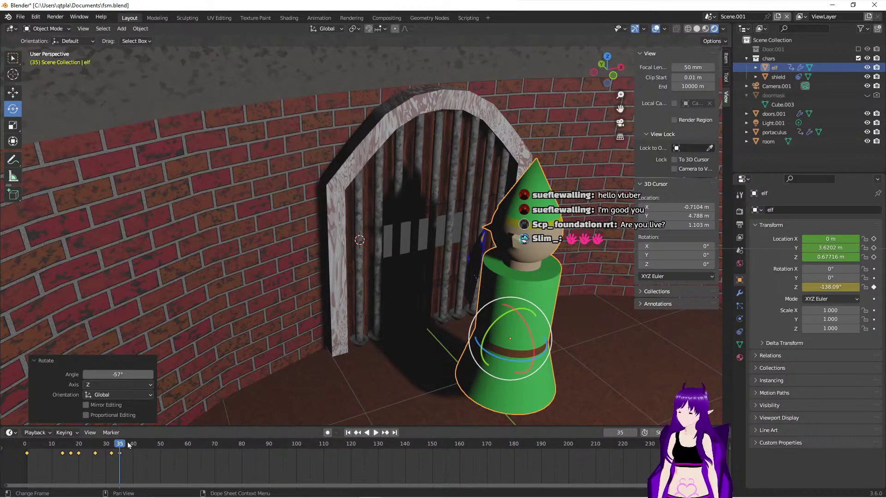
Step: Set the elf's Z rotation back to 0° at frame 50 and keyframe it
left_click_drag(123, 445, 159, 450)
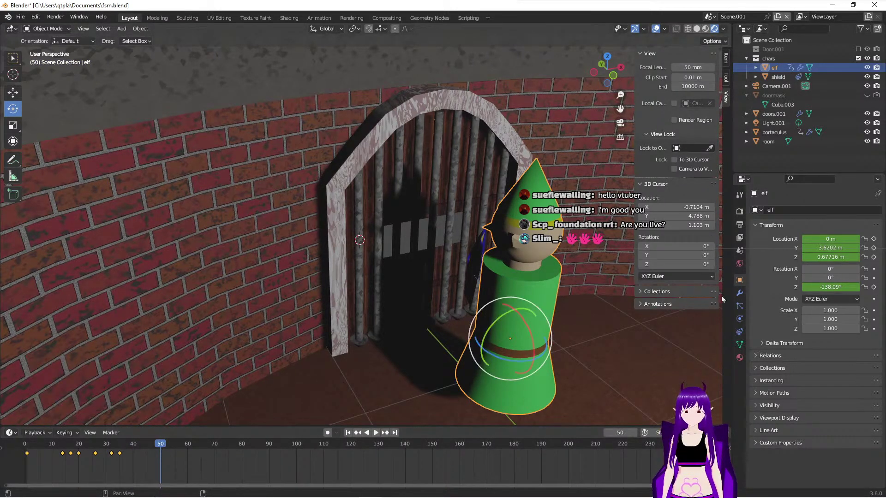
left_click_drag(499, 358, 588, 331)
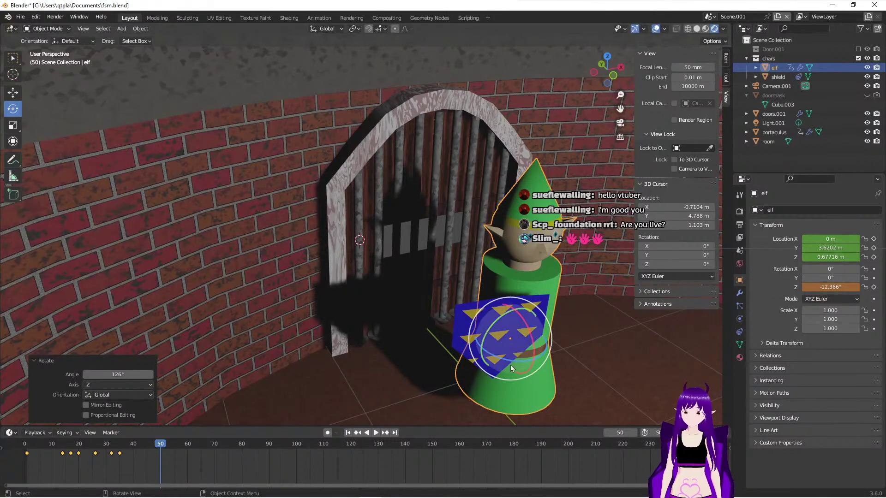
left_click_drag(514, 359, 519, 365)
left_click(825, 288)
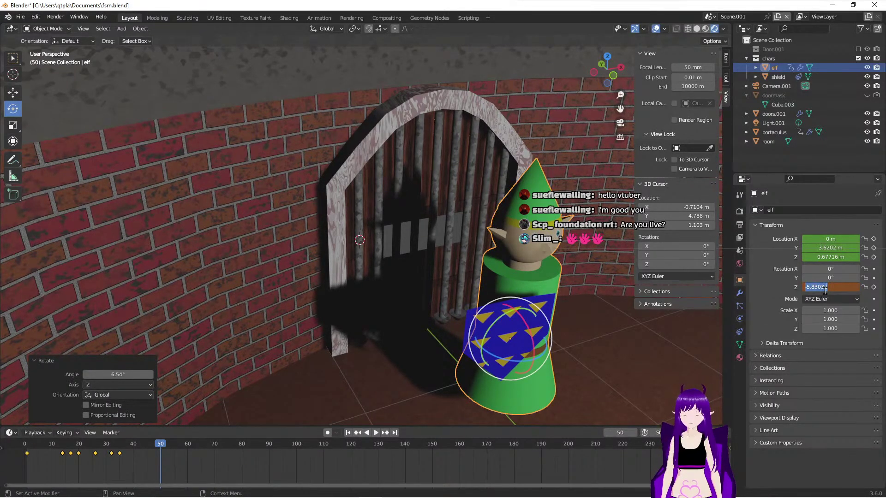
type("90")
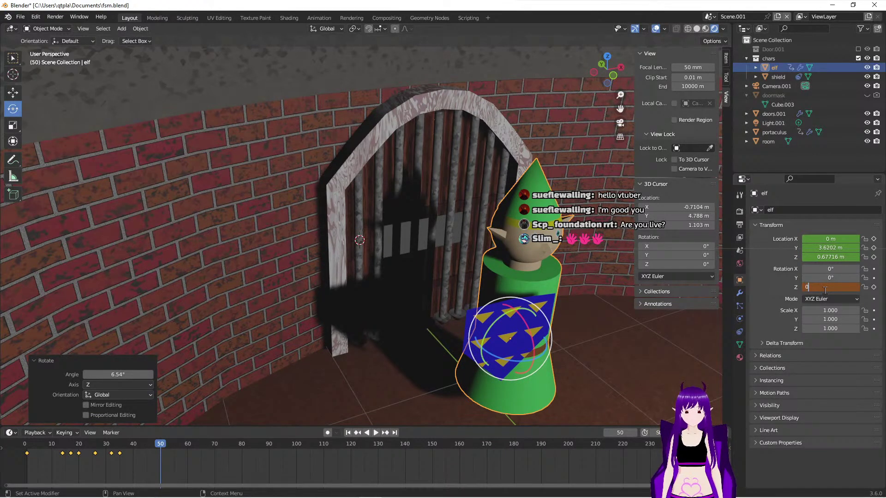
key("Return")
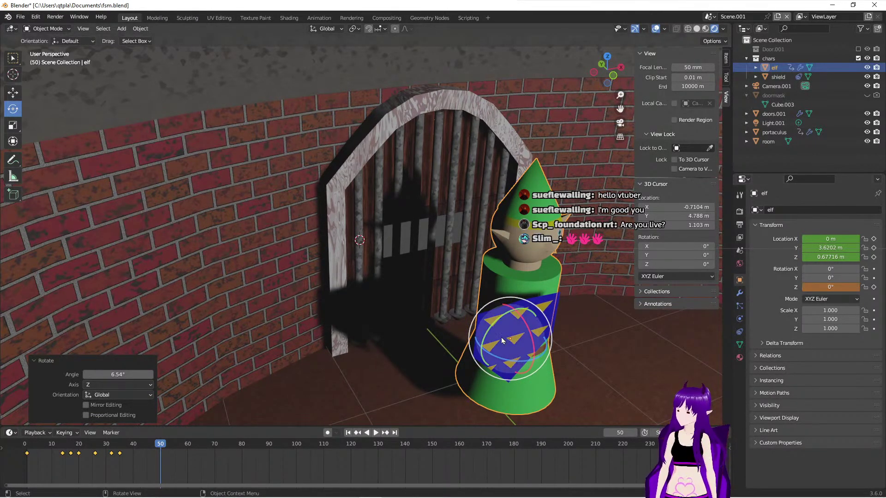
left_click(873, 287)
Step: Play the animation from frame 1 in the close view and again in a wider view of the room to check the elf's turn
left_click(348, 432)
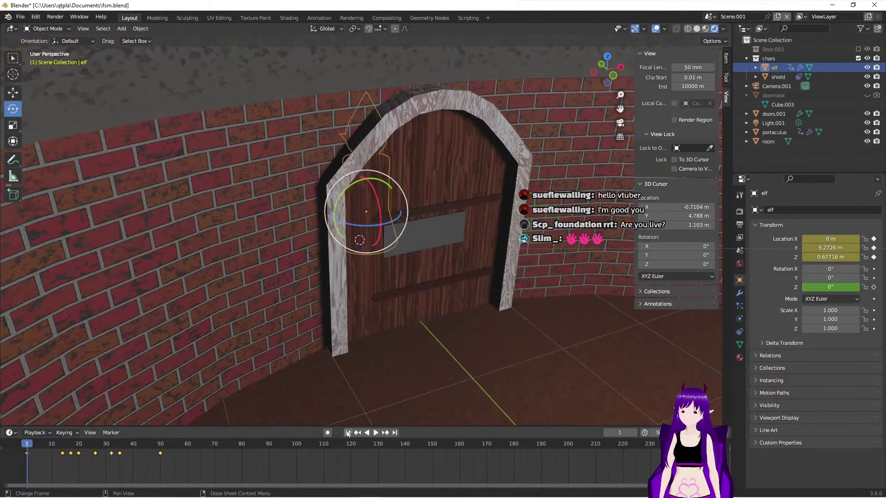
left_click(376, 432)
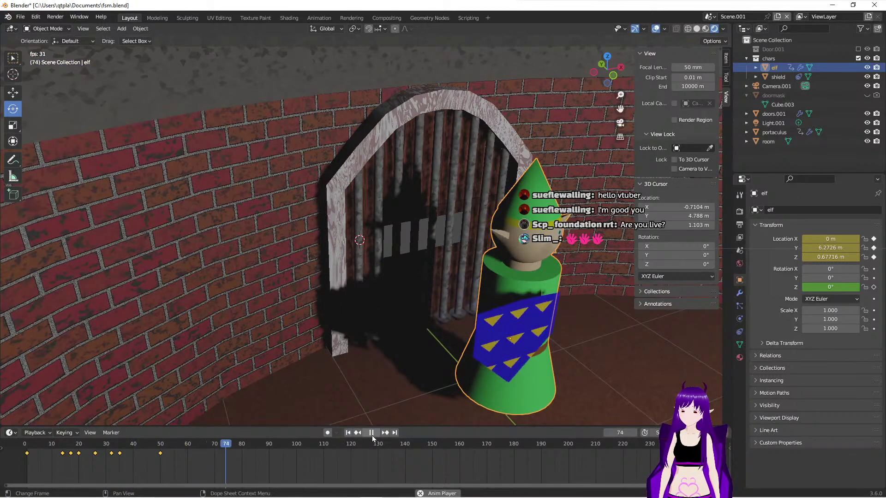
left_click(372, 433)
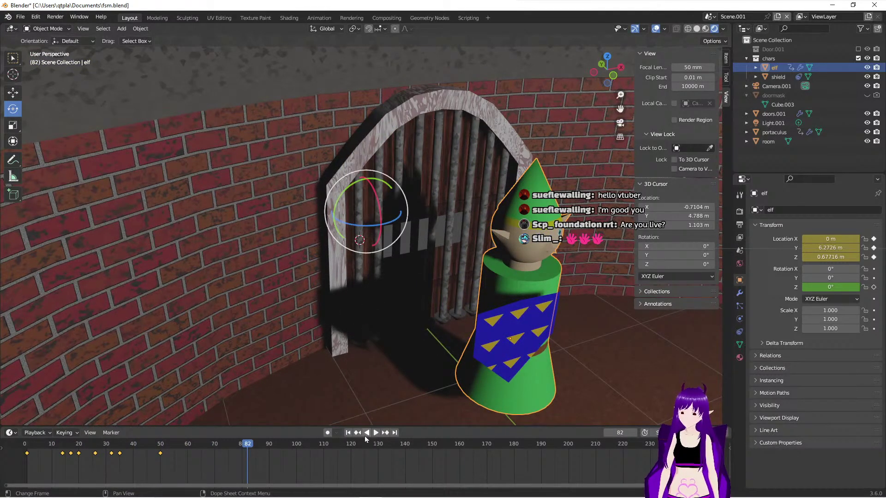
middle_click_drag(280, 329, 359, 303)
scroll(289, 295, "down", 5)
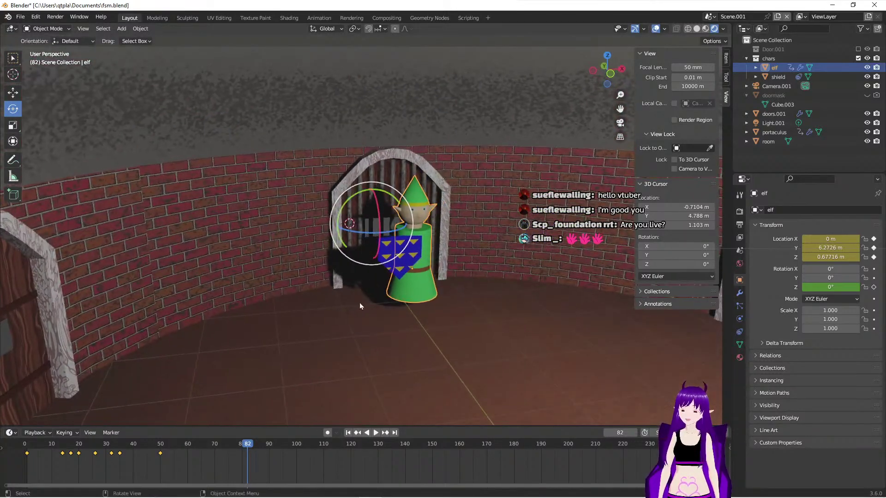
left_click(347, 432)
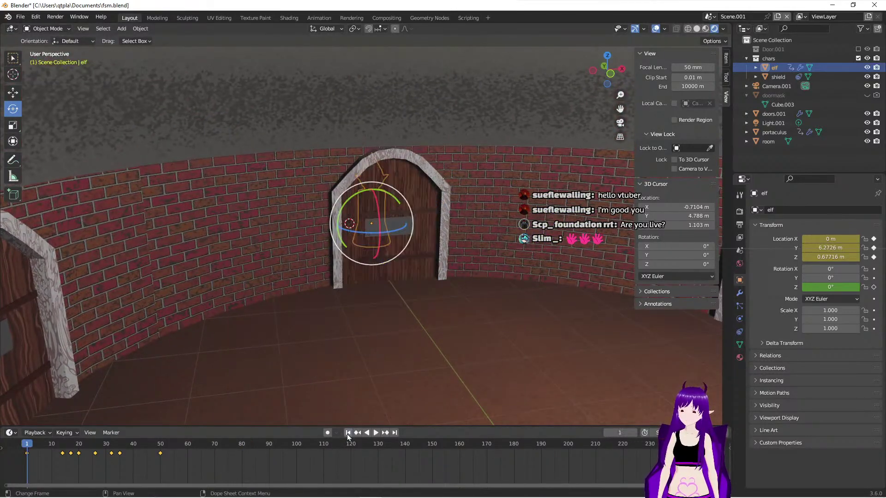
left_click(376, 432)
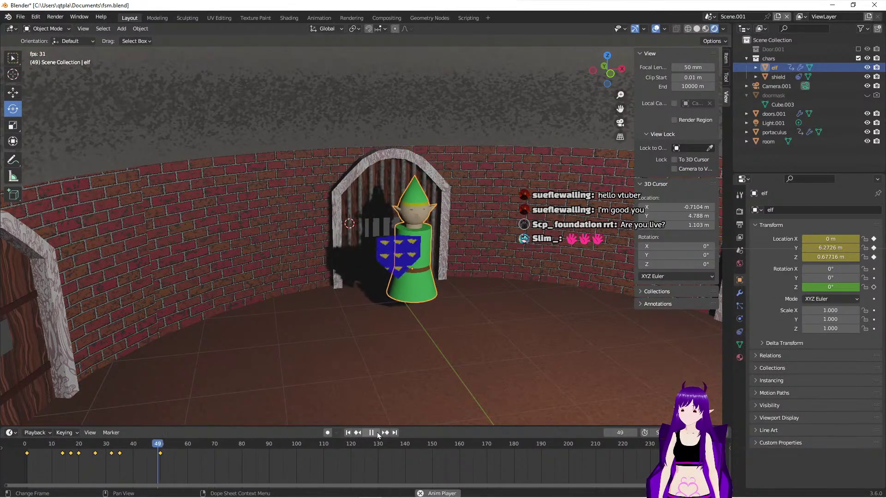
left_click(372, 433)
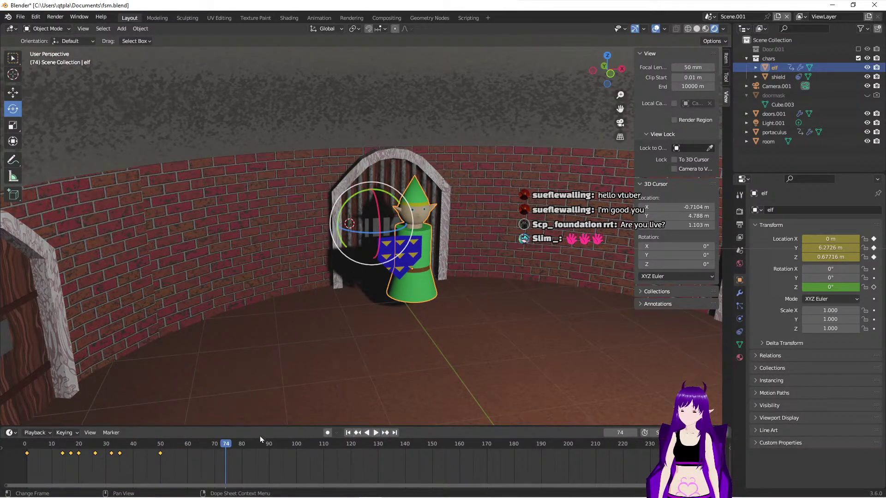
Step: Keyframe the elf's 0° Z rotation at frame 59 and delete its keyframe at frame 50
left_click_drag(223, 446, 147, 457)
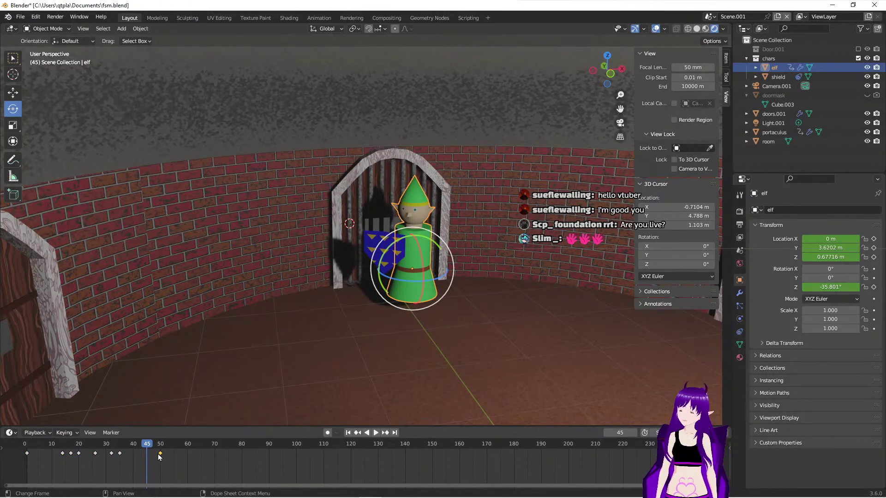
key("space")
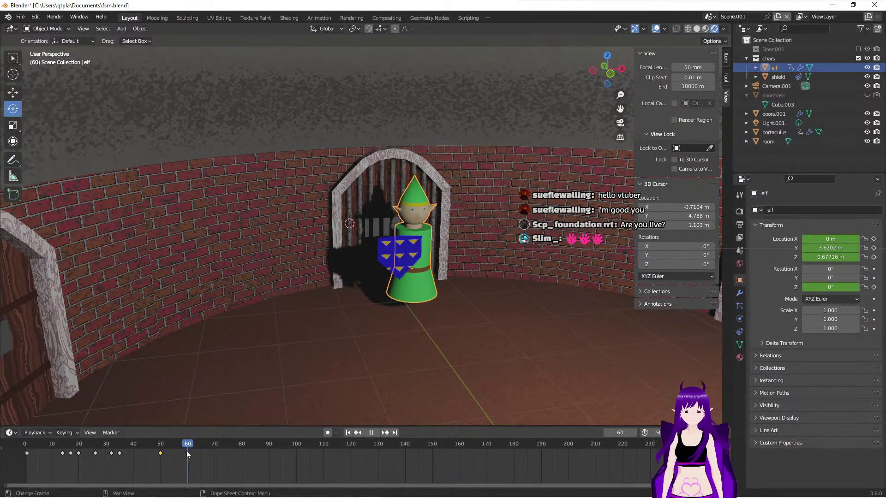
key("space")
left_click(874, 287)
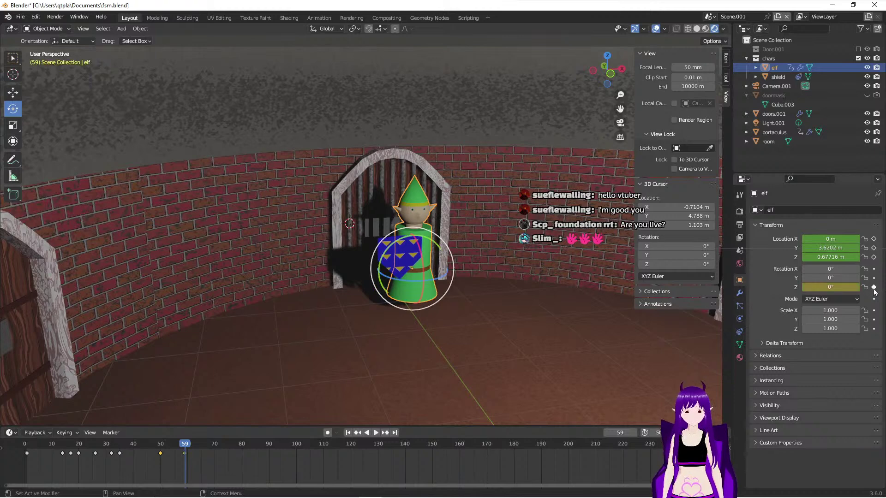
key("x")
left_click(169, 460)
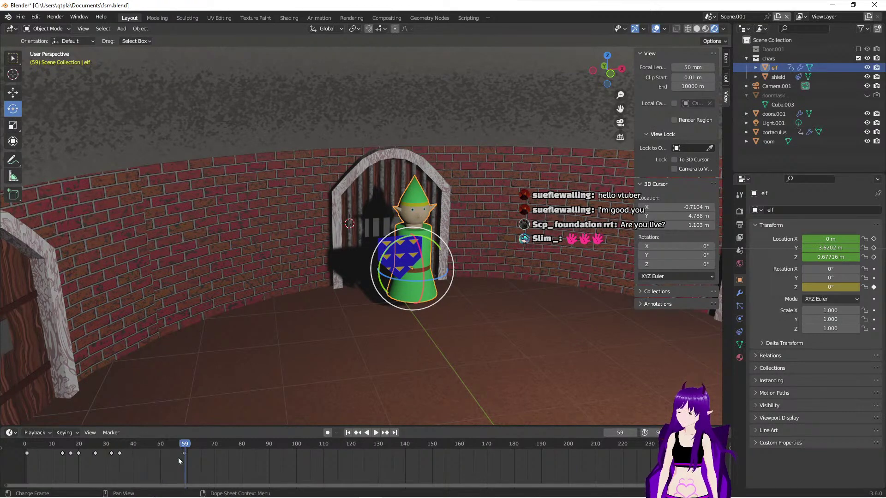
Step: Replay the opening frames several times in the wide view to check the timing of the elf's turn back
left_click_drag(184, 446, 27, 458)
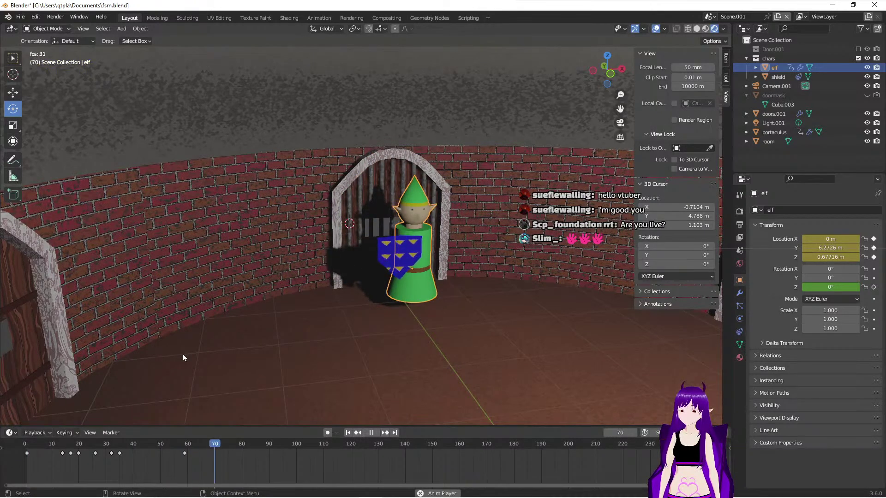
key("space")
left_click_drag(223, 447, 36, 458)
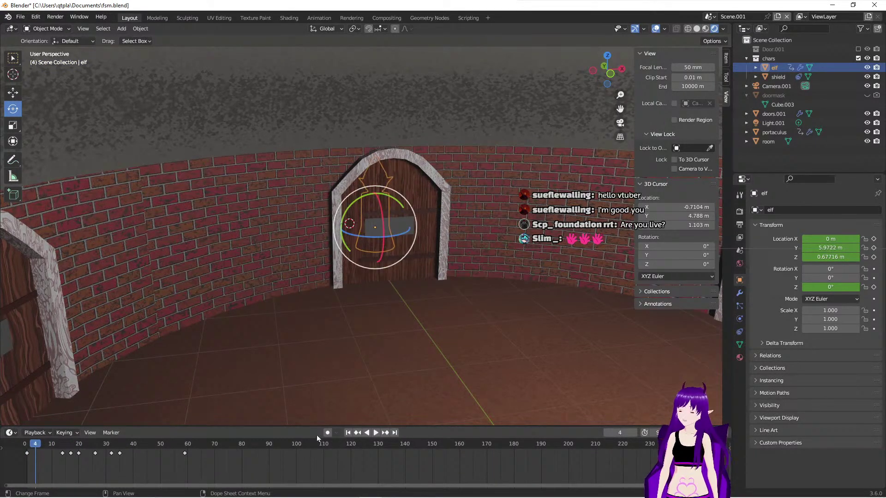
key("space")
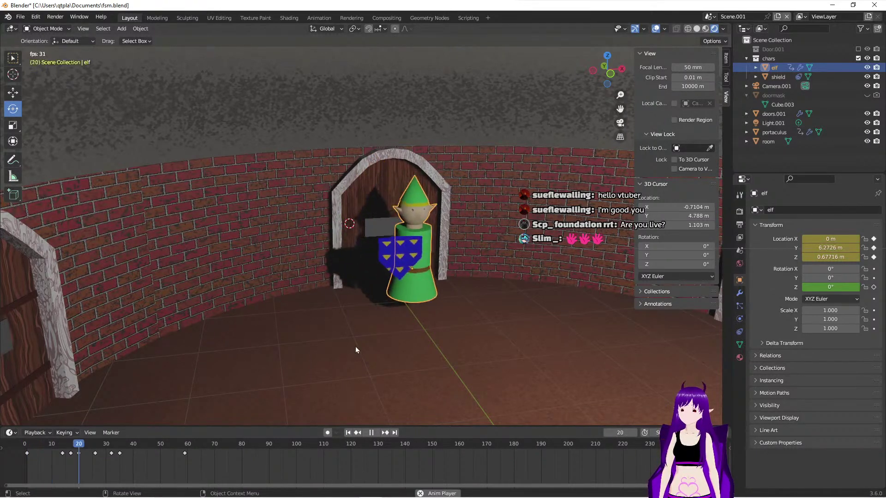
key("space")
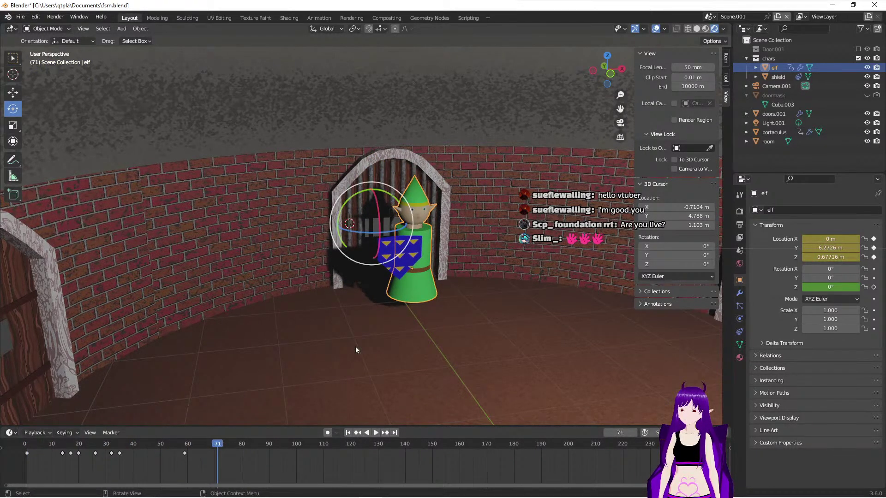
left_click(348, 432)
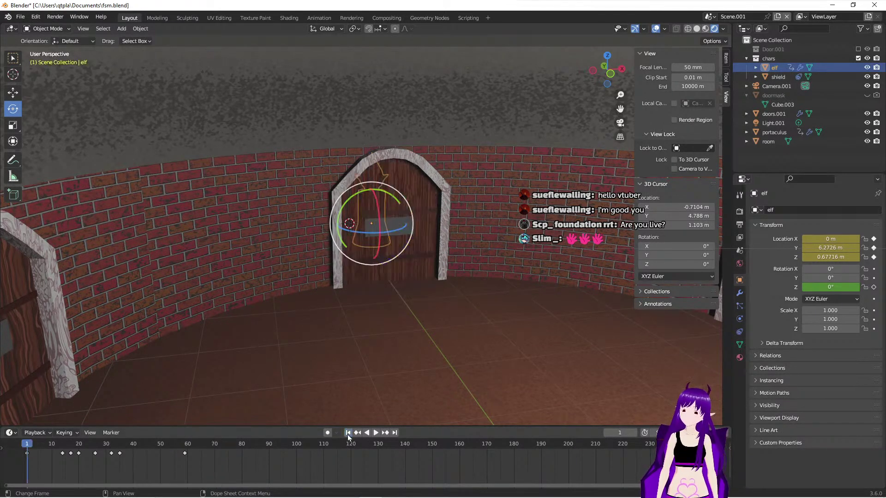
left_click(375, 433)
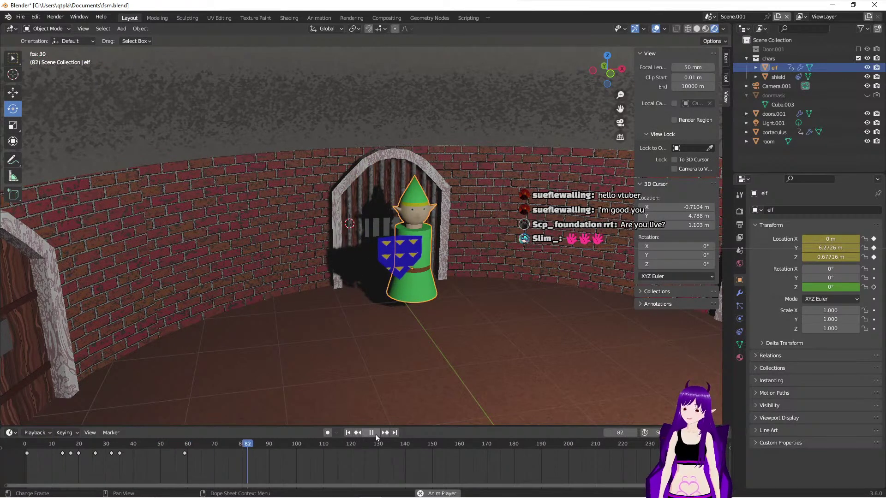
left_click(374, 434)
left_click(348, 434)
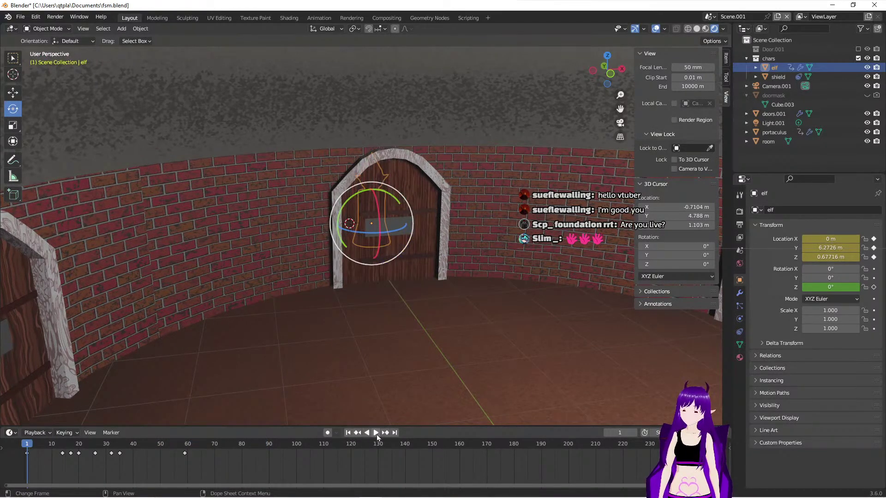
left_click(376, 434)
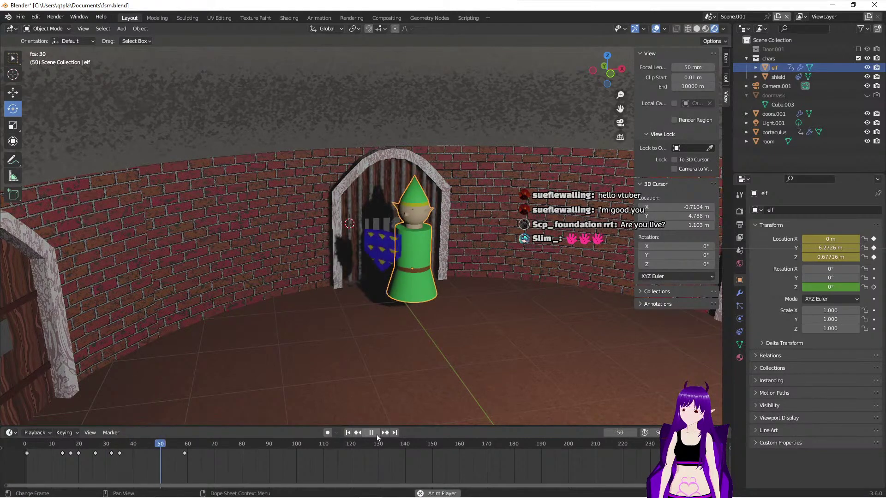
left_click(377, 434)
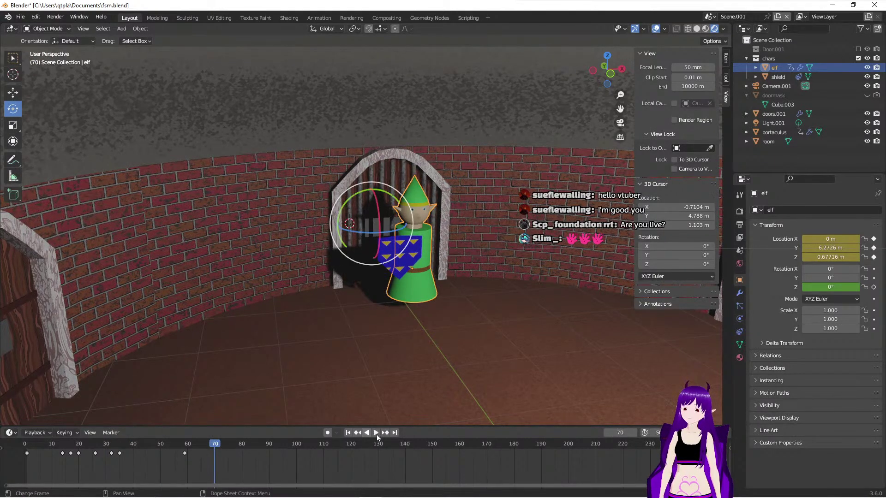
Step: Review the elf and portcullis animation twice from a closer view of the doorway, then return to frame 1
left_click(349, 433)
mouse_move(362, 357)
middle_mouse_down()
mouse_move(435, 361)
mouse_move(397, 378)
mouse_move(366, 356)
mouse_move(380, 369)
mouse_move(362, 365)
middle_mouse_up()
scroll(362, 364, "up", 2)
key("space")
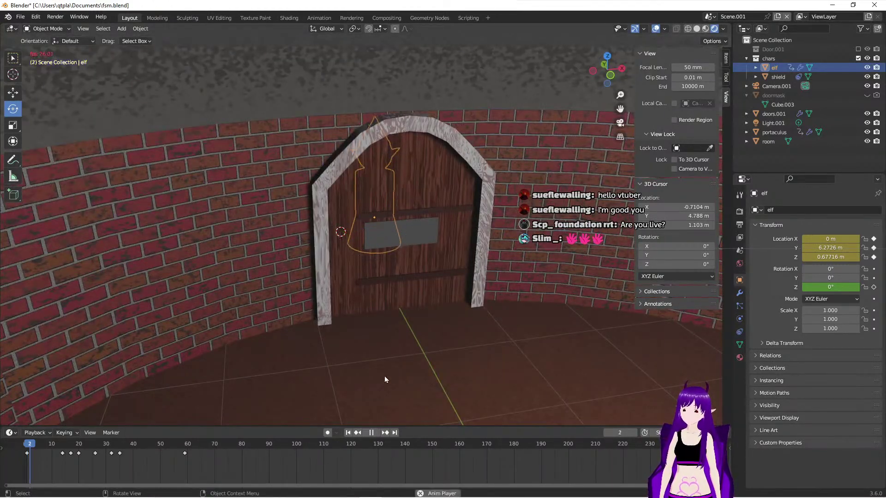
key("space")
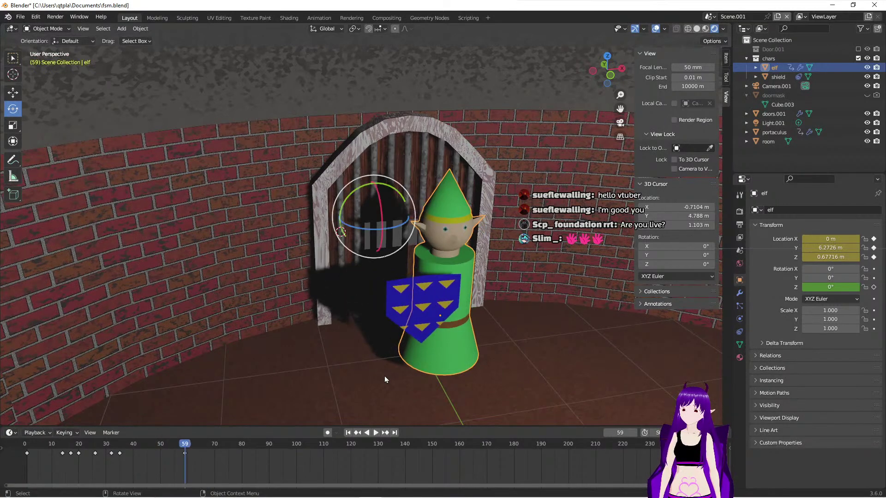
left_click(347, 433)
key("space")
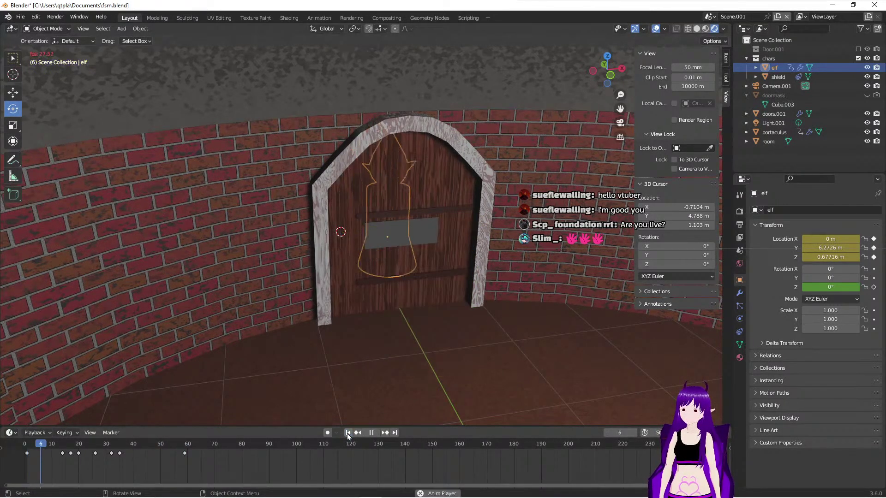
key("space")
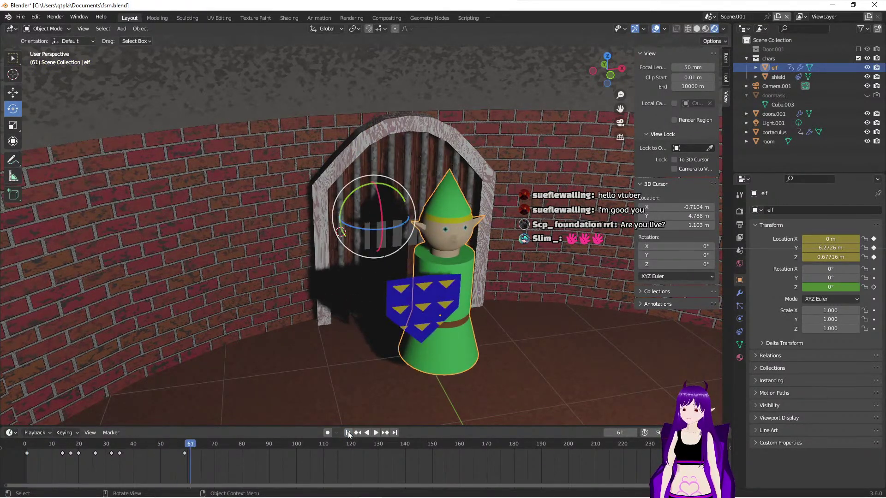
left_click(348, 432)
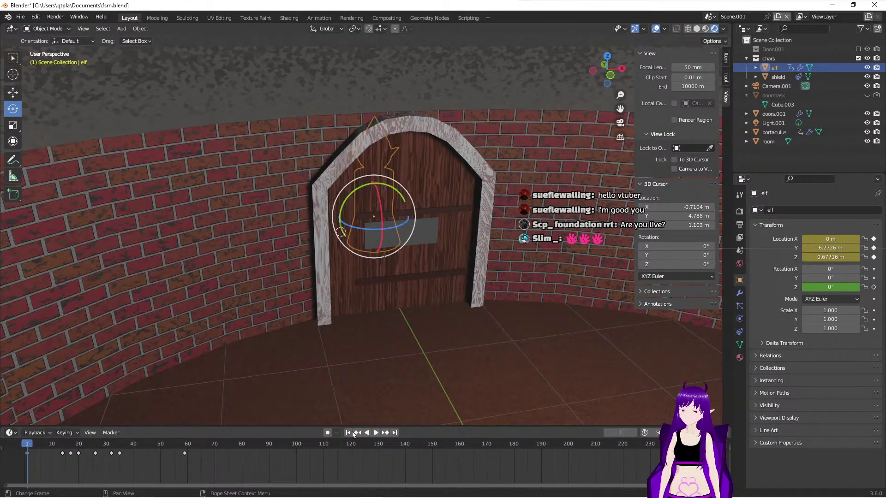
Step: Advance the animation to frame 17, where the elf stands in front of the door, and add a Solidify modifier to its shield
left_click(376, 433)
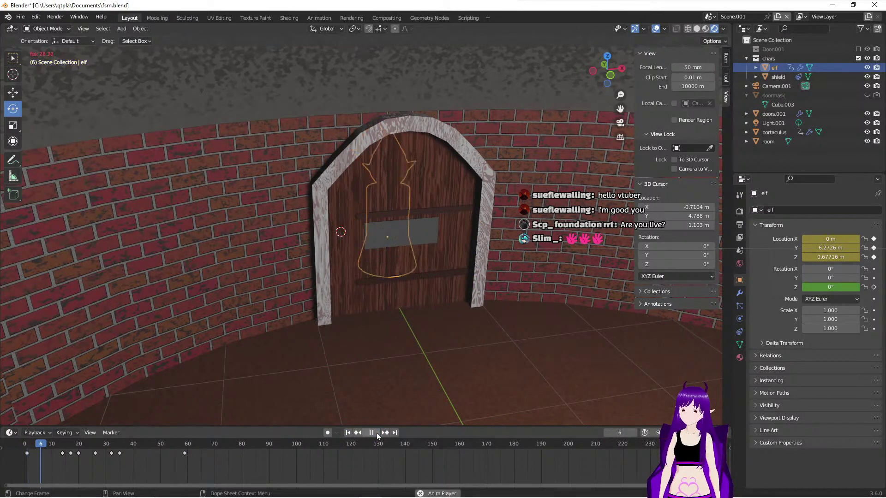
left_click(377, 433)
left_click(406, 363)
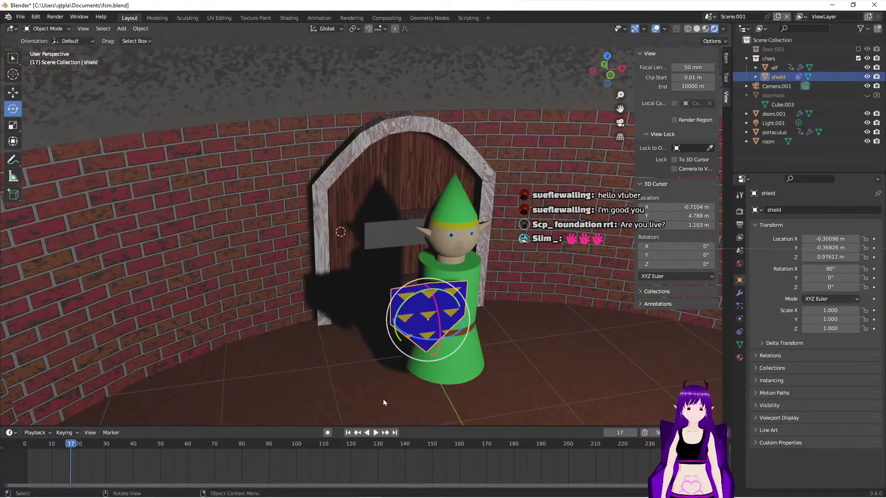
right_click(780, 75)
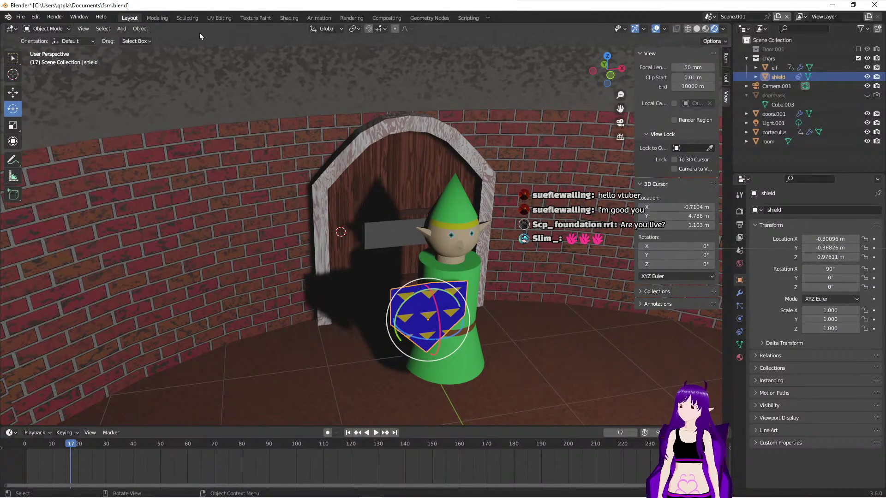
left_click(139, 29)
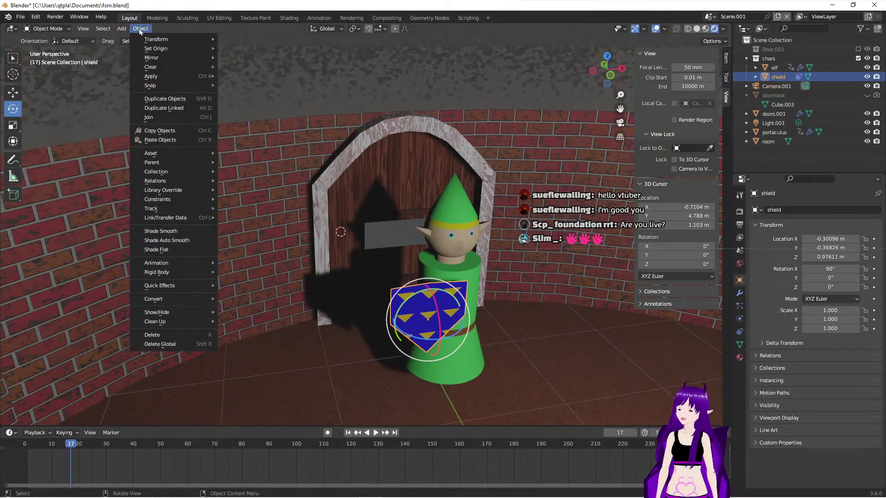
left_click(140, 28)
left_click(740, 294)
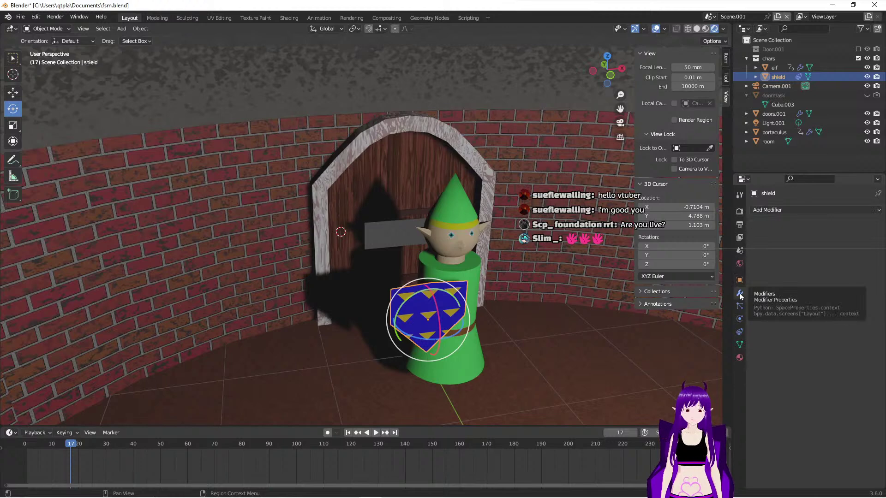
left_click(779, 210)
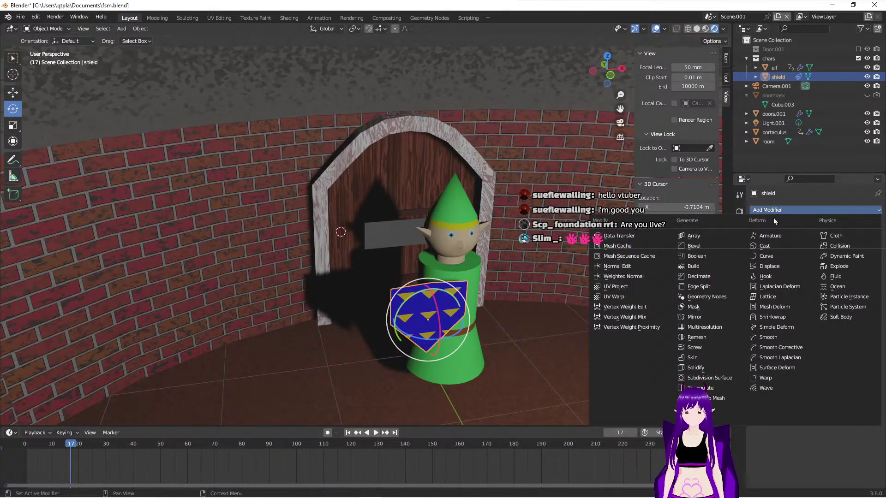
left_click(701, 368)
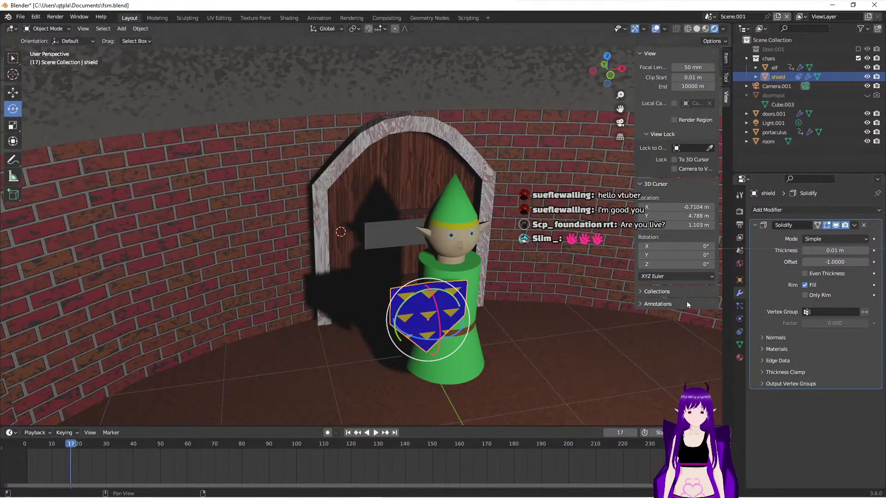
Step: Set the shield's Solidify thickness to 0.03 m and view the elf from the front to judge it
scroll(593, 328, "up", 4)
scroll(613, 328, "up", 1)
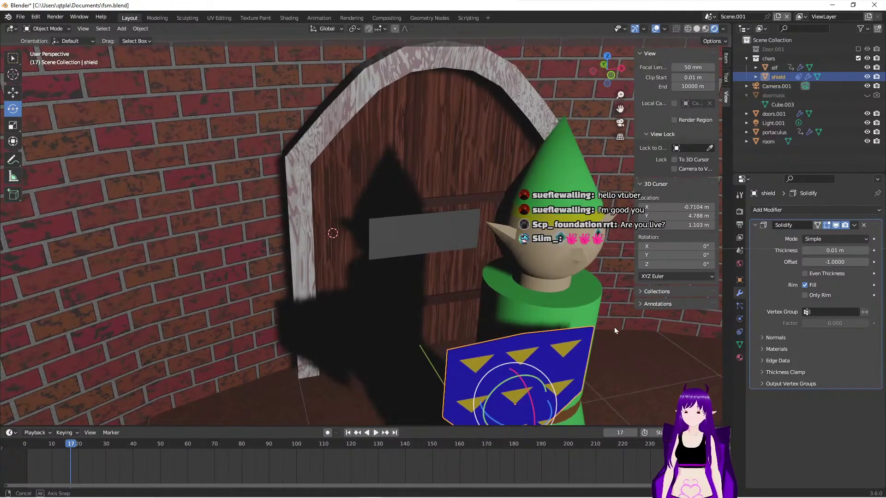
left_click(865, 251)
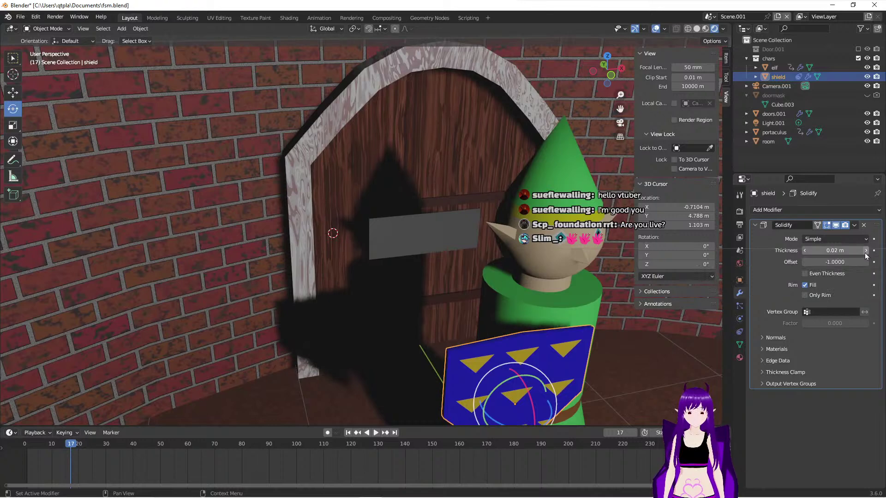
left_click(865, 250)
left_click(804, 251)
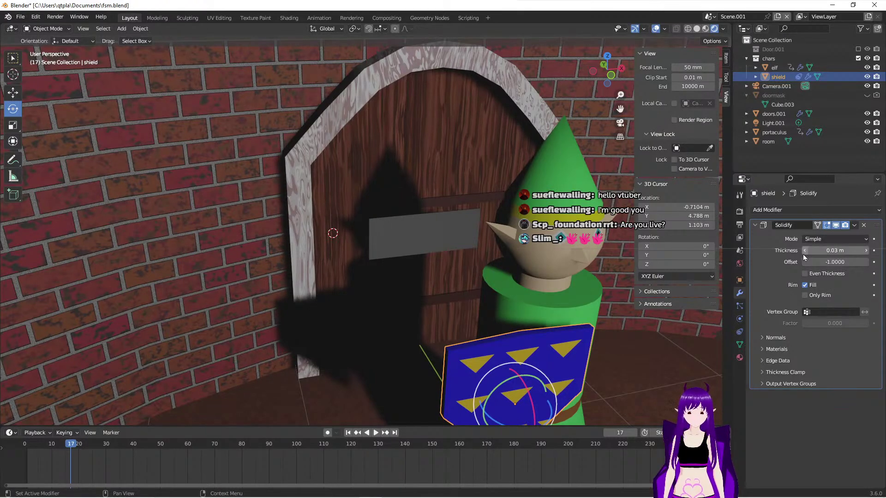
left_click(624, 308)
mouse_move(633, 322)
middle_mouse_down()
mouse_move(610, 317)
mouse_move(600, 298)
mouse_move(618, 315)
middle_mouse_up()
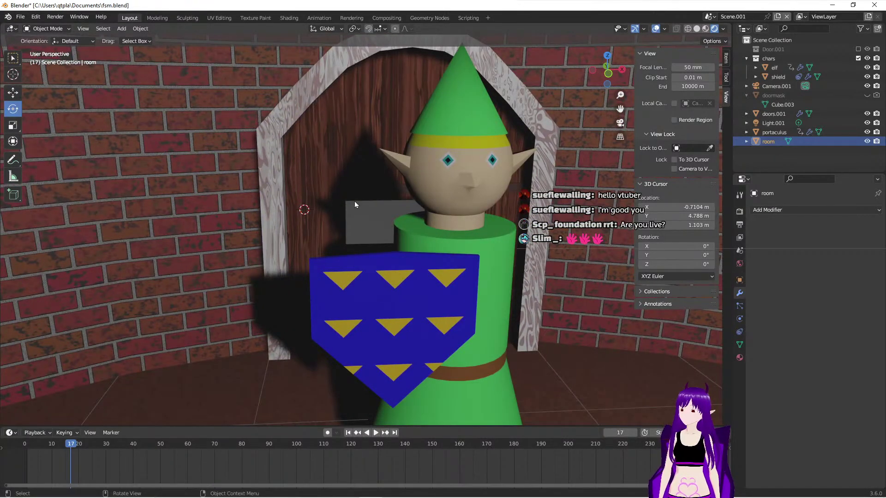
Step: Play the animation from frame 1 in the close front view, stop it and return to frame 1
left_click(347, 432)
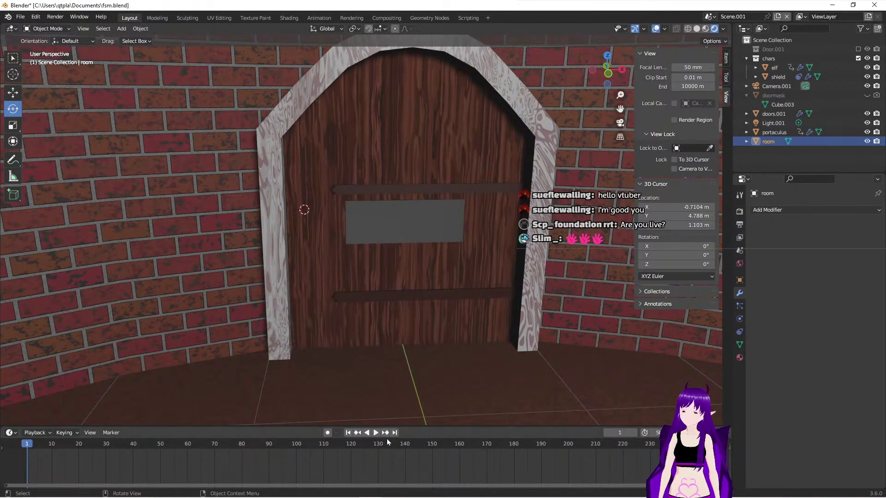
left_click(376, 433)
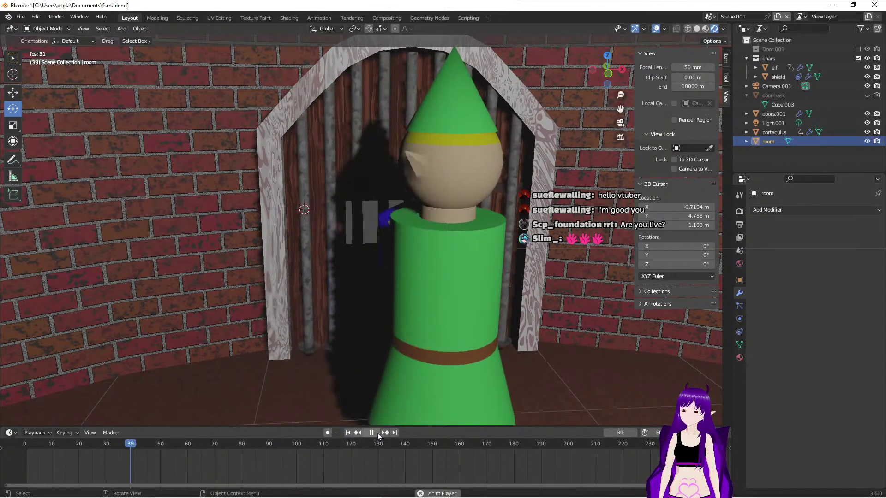
key("space")
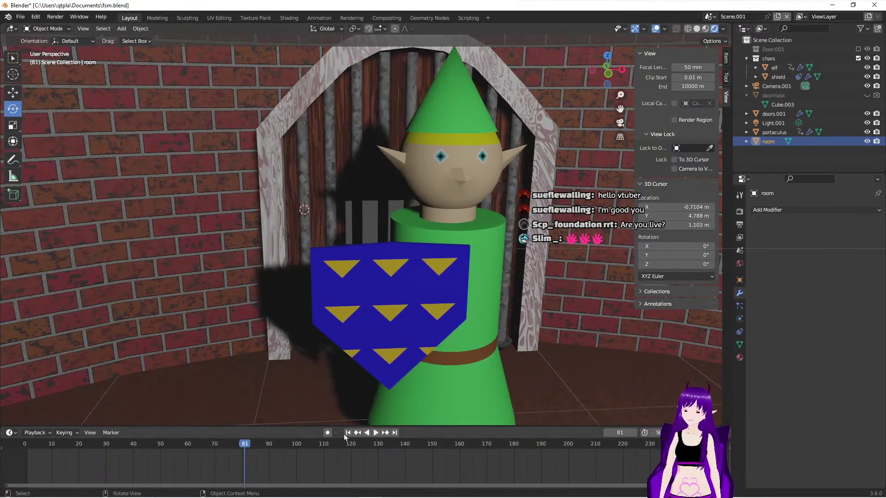
left_click(347, 433)
Step: Play the elf and portcullis animation twice from frame 1 through the scene camera, checking the room view in between
scroll(347, 295, "down", 8)
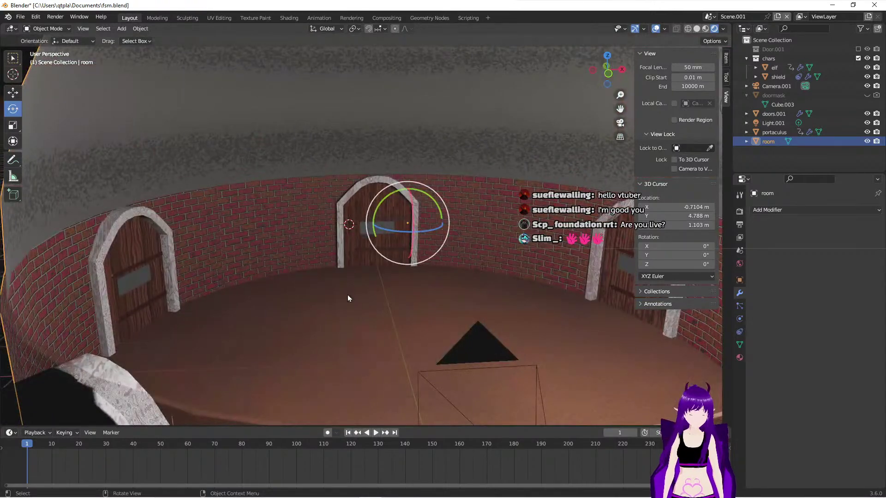
key("KP_0")
scroll(336, 267, "up", 1)
scroll(336, 268, "down", 1)
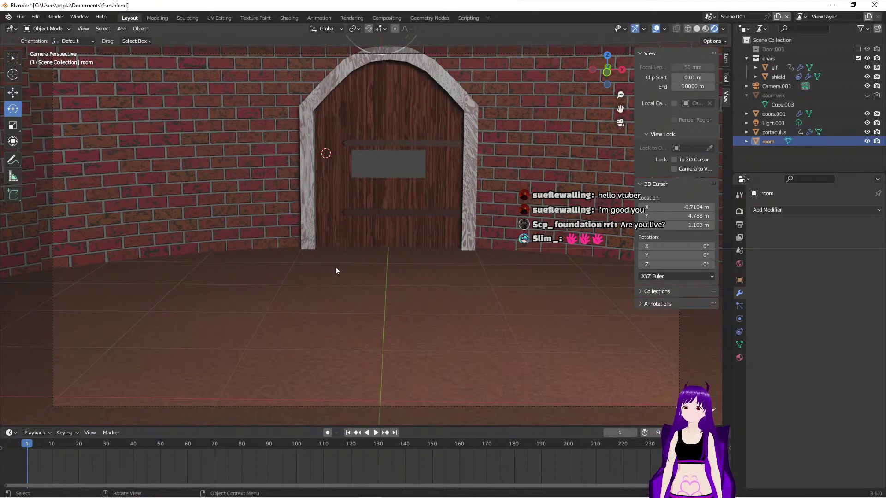
key("space")
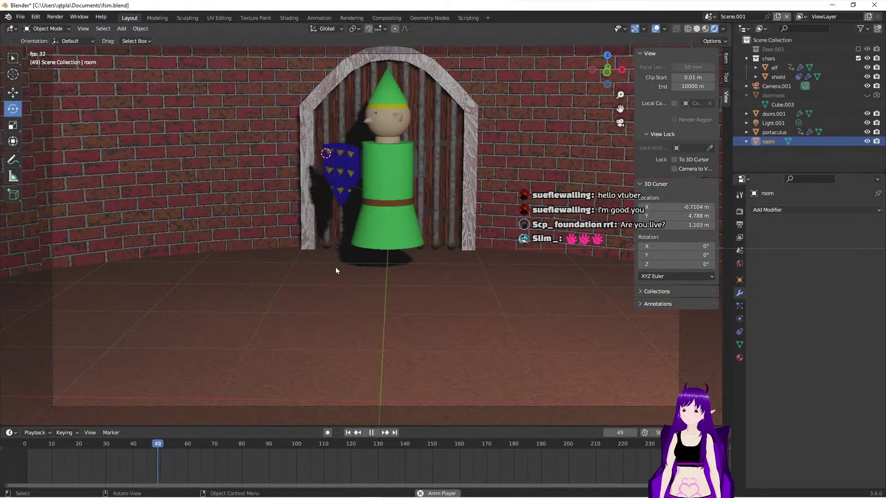
key("space")
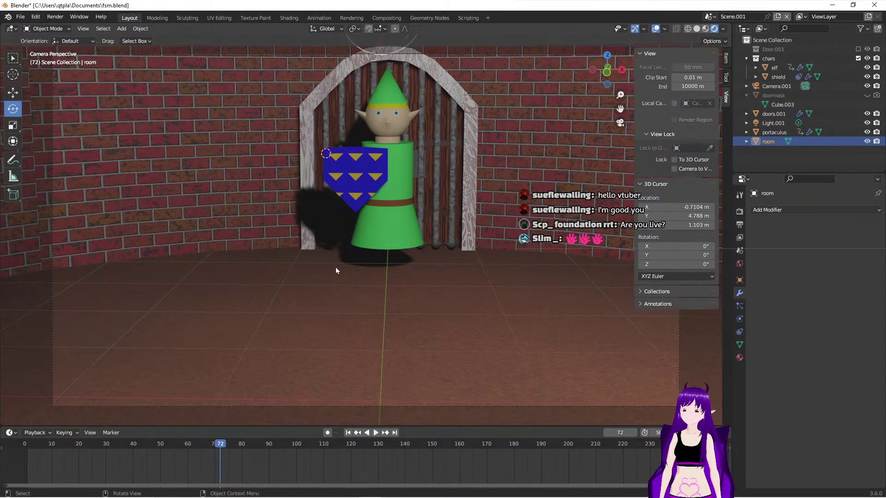
mouse_move(323, 171)
middle_mouse_down()
mouse_move(357, 198)
mouse_move(328, 187)
mouse_move(320, 174)
middle_mouse_up()
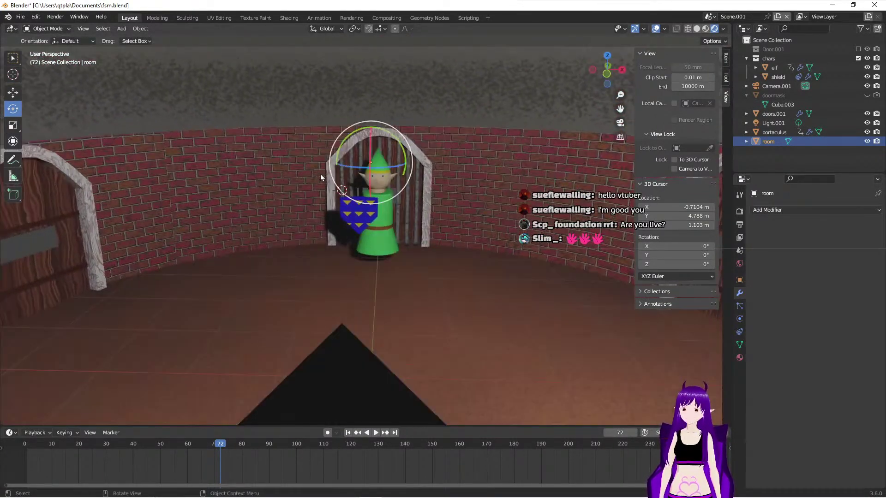
key("KP_0")
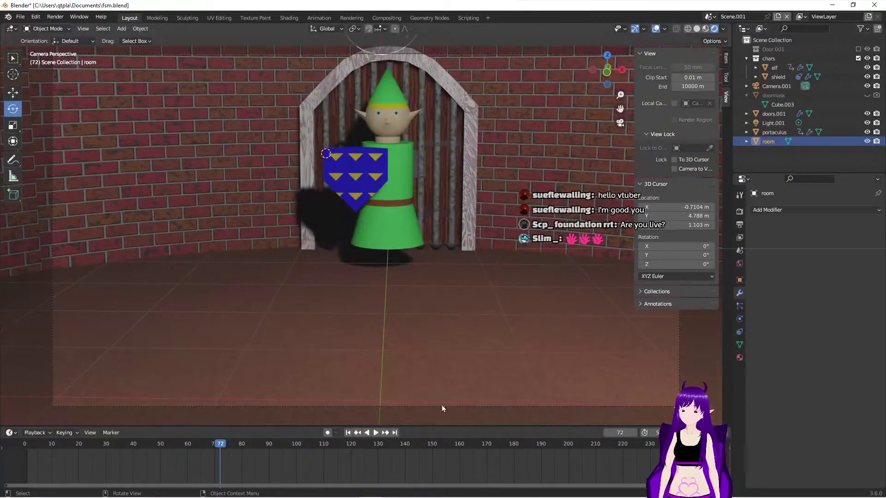
left_click(354, 435)
key("space")
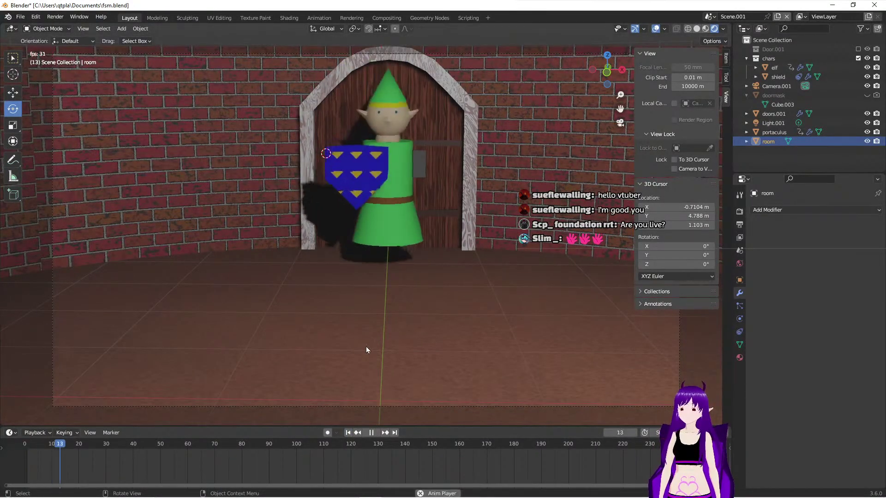
key("space")
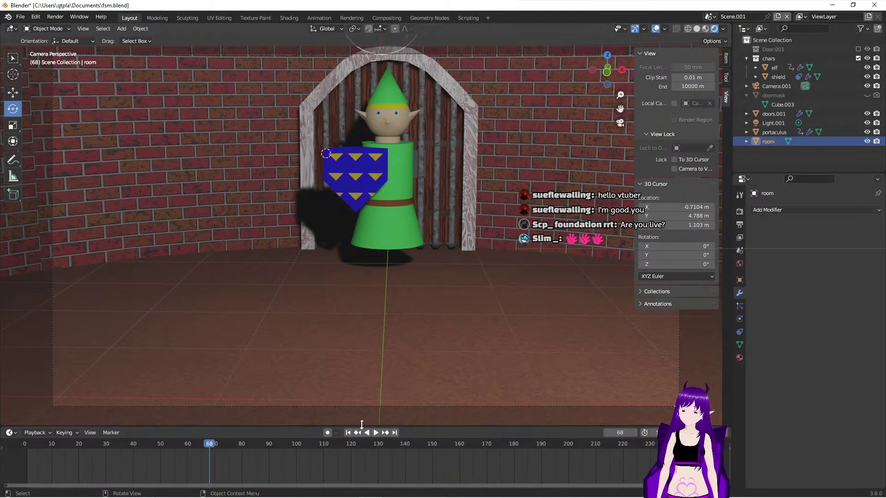
Step: Replay the animation from frame 1 in the camera view and end the scene's frame range at frame 70
left_click_drag(206, 447, 28, 462)
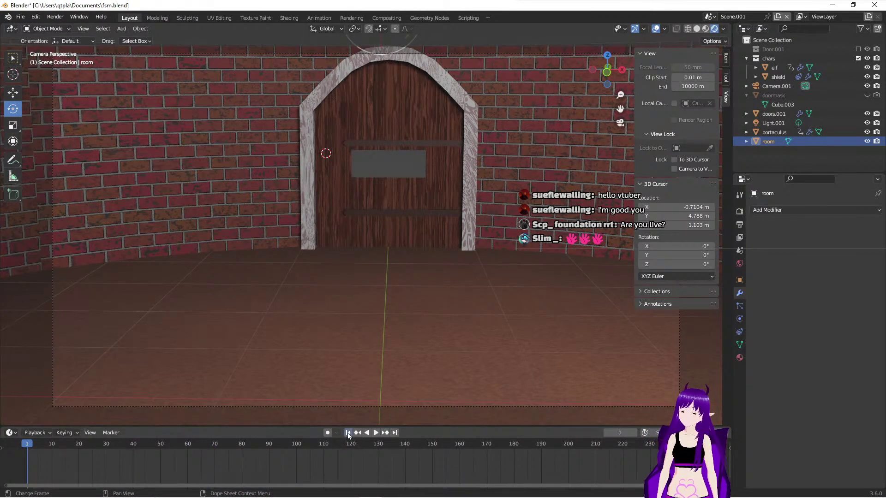
left_click(376, 433)
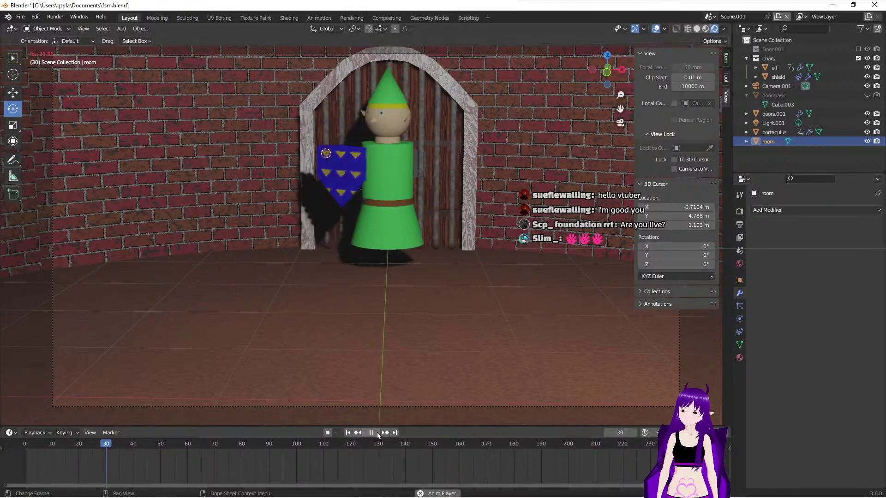
left_click_drag(233, 456, 214, 450)
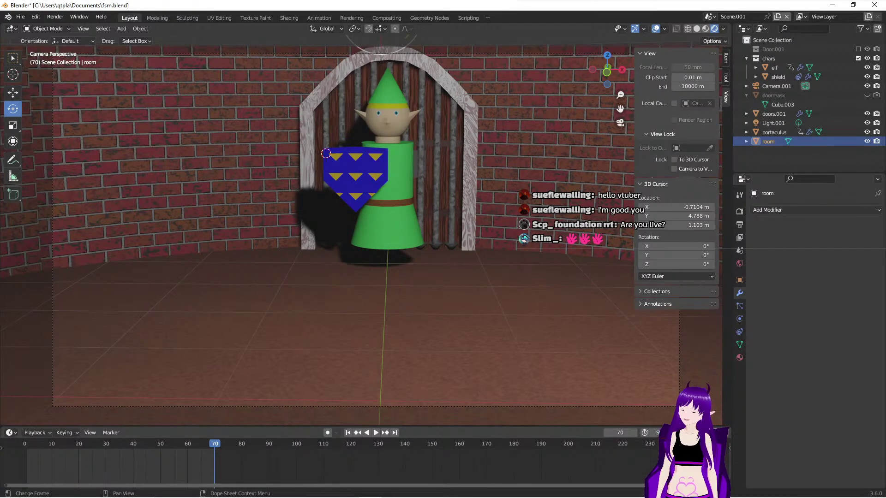
Step: Play the shortened frame range from frame 1 in the camera view and stop it
left_click(347, 433)
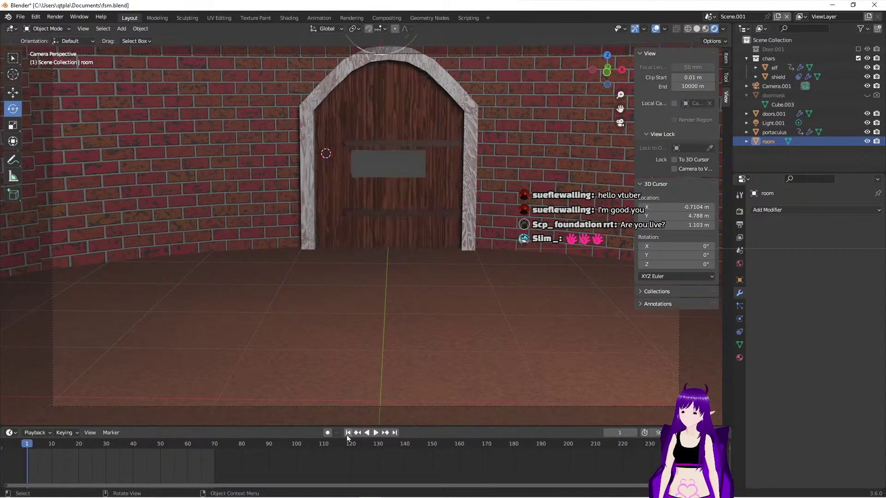
left_click(375, 433)
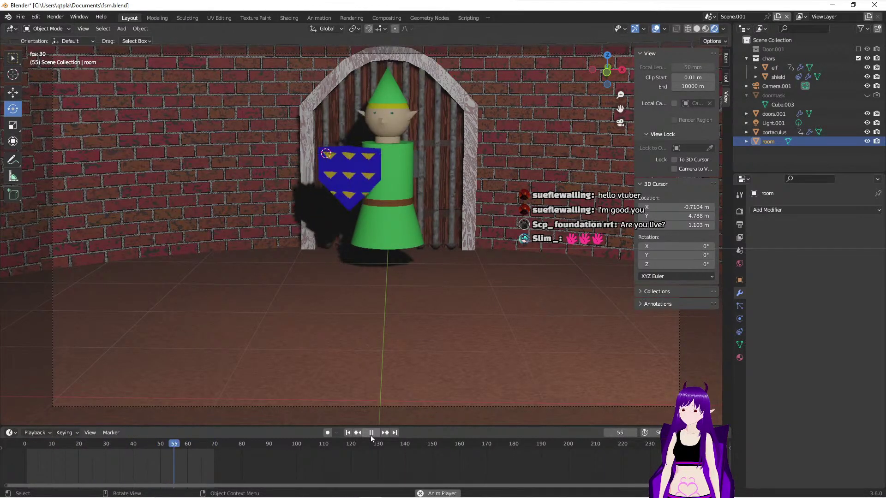
left_click(371, 433)
Step: Leave the camera view for a wider view of the room and rename the scene to "onewaydoor"
middle_click_drag(339, 286, 360, 324)
scroll(333, 306, "down", 2)
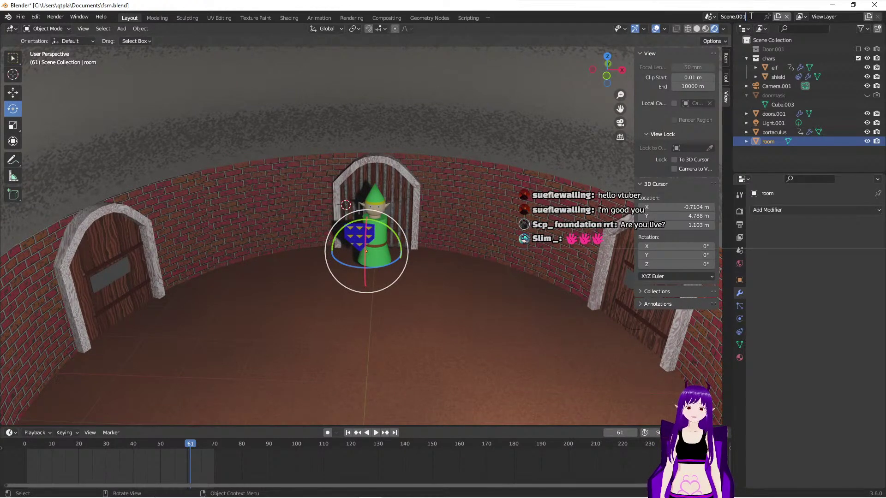
key("BackSpace")
key("BackSpace")
key("BackSpace")
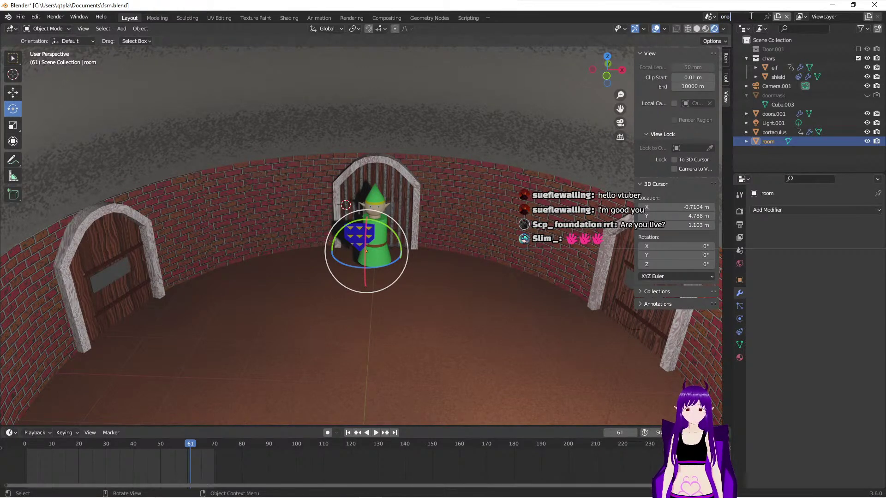
type("onewaydoor")
key("Return")
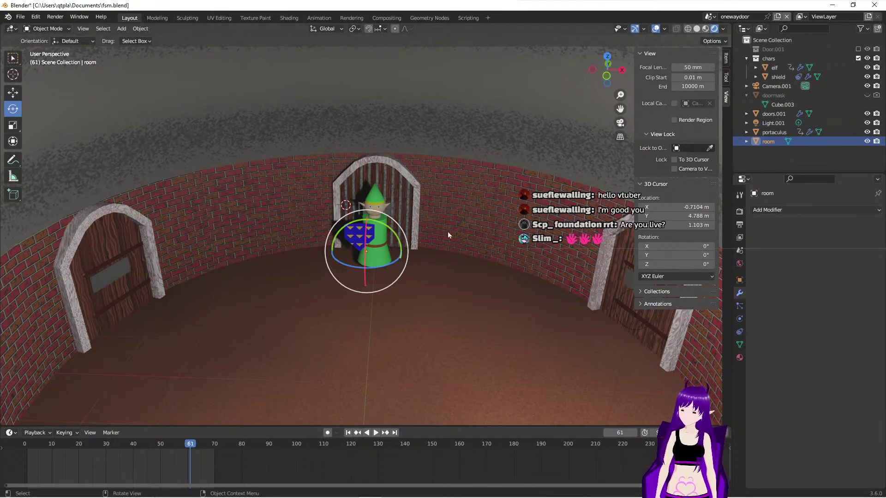
Step: Review the door animation from frame 1 through the scene camera once more and return to frame 1
left_click(348, 432)
mouse_move(330, 355)
middle_mouse_down()
mouse_move(336, 345)
mouse_move(441, 336)
mouse_move(443, 345)
mouse_move(388, 375)
mouse_move(266, 314)
mouse_move(211, 347)
mouse_move(329, 336)
mouse_move(340, 348)
mouse_move(326, 343)
middle_mouse_up()
key("KP_0")
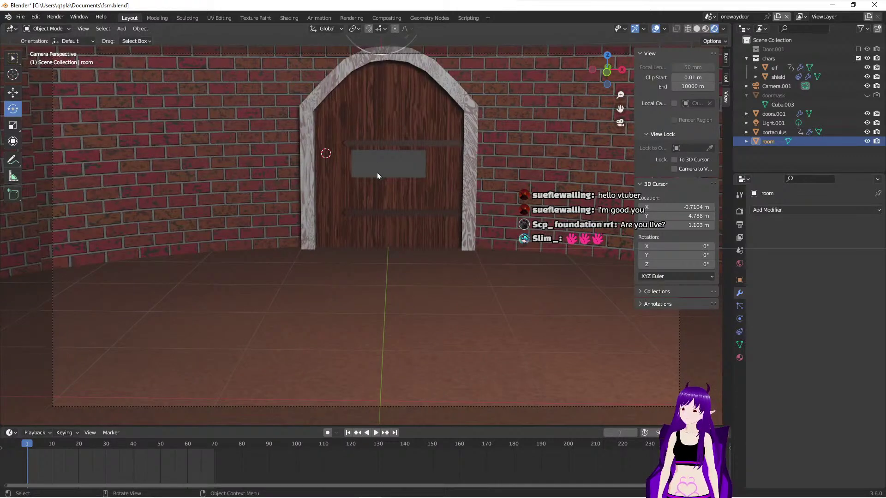
left_click_drag(377, 170, 386, 162)
left_click(408, 221)
left_click(427, 332)
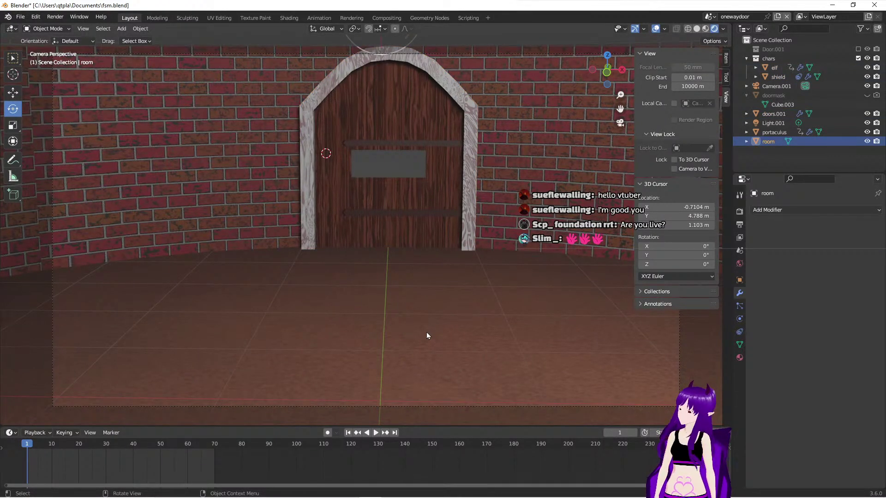
key("KP_0")
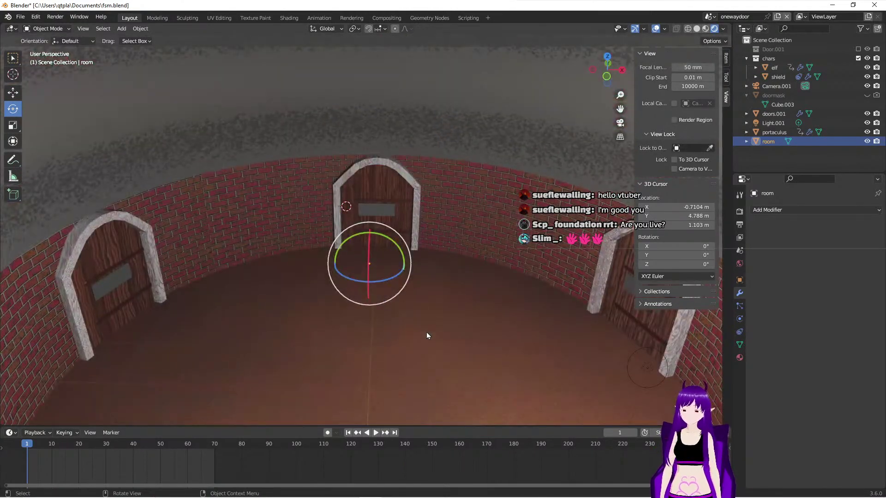
key("KP_0")
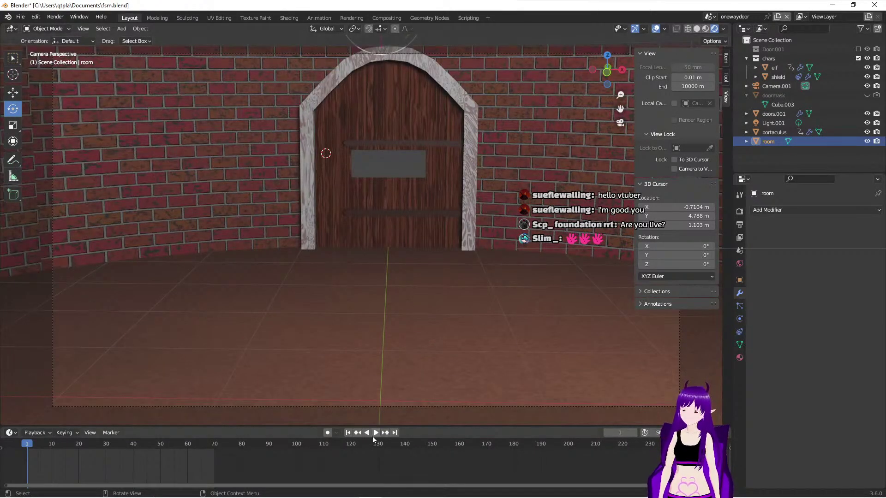
left_click(373, 436)
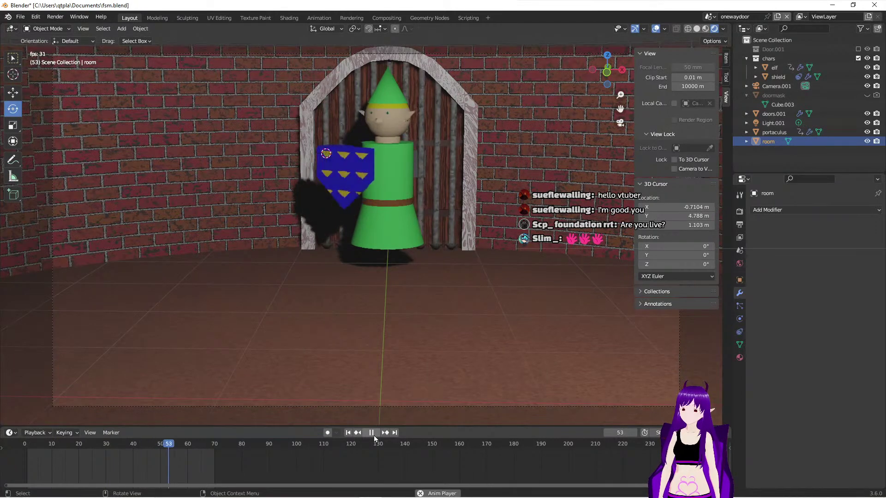
left_click(372, 436)
left_click(348, 433)
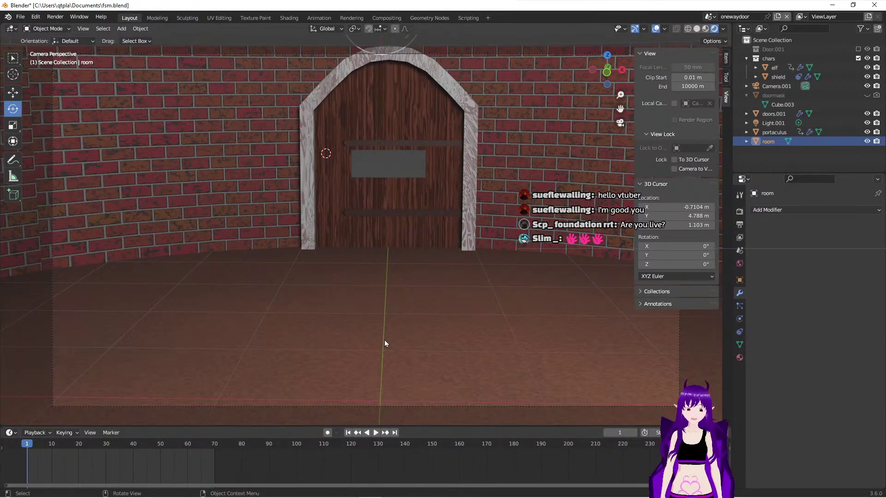